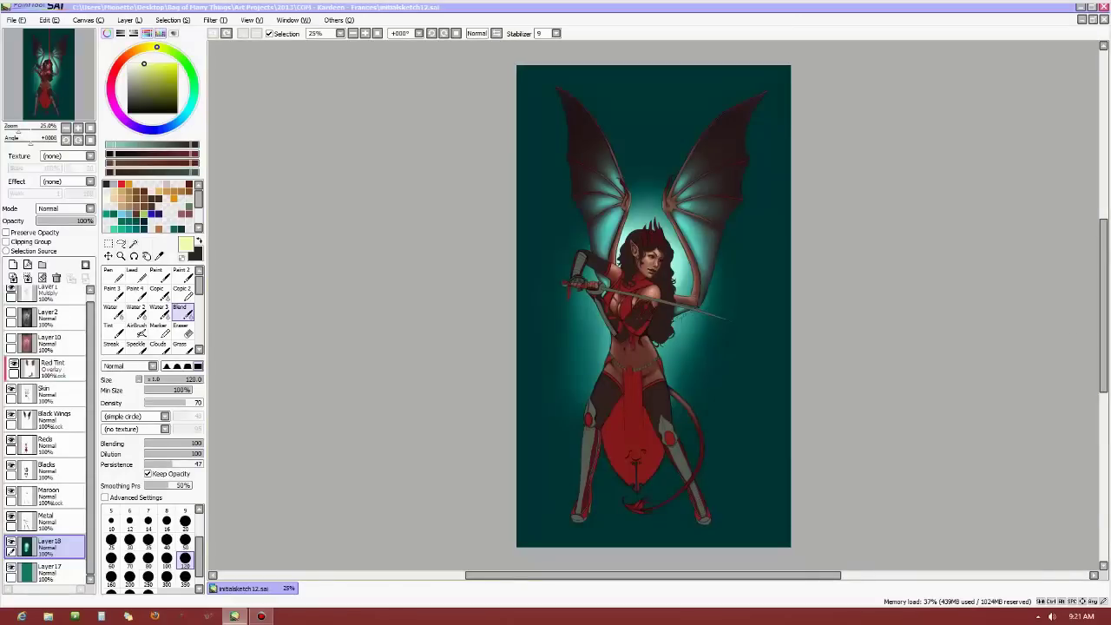
Toggle the Metal, Maroon and Blacks layers off and on to inspect their contents.
{"action": "left_click", "coordinate": [1038, 617]}
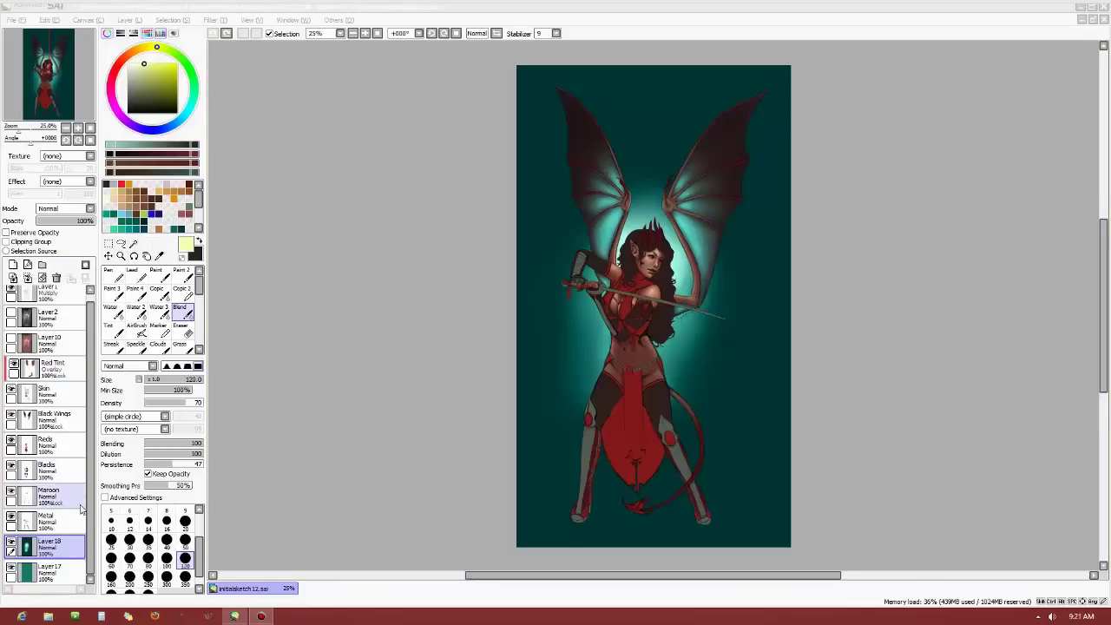
{"action": "left_click", "coordinate": [14, 522]}
{"action": "left_click", "coordinate": [10, 520]}
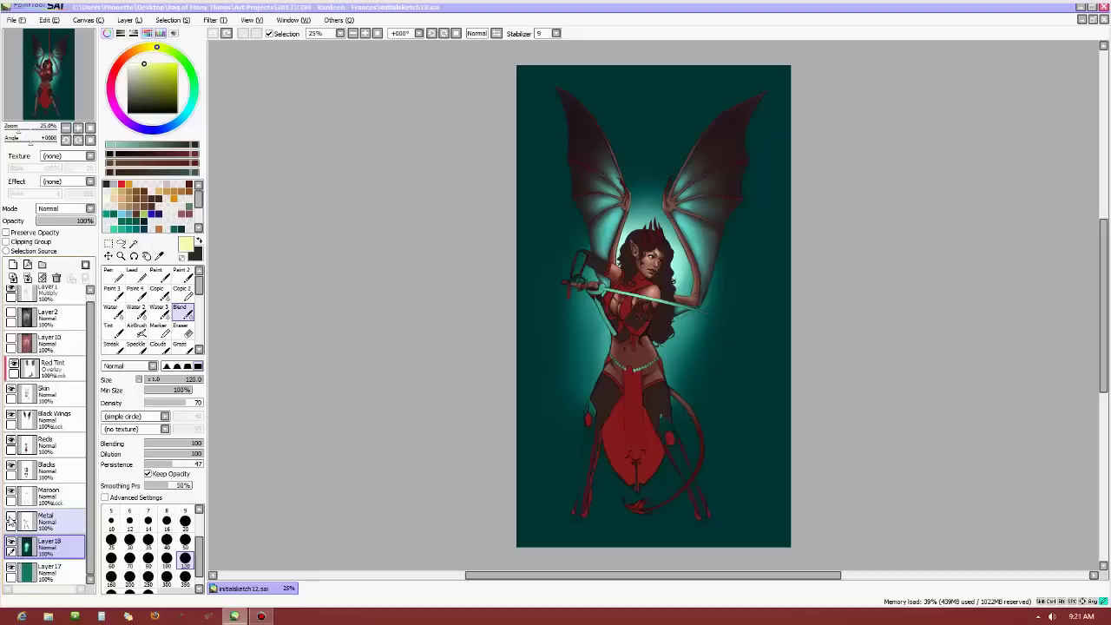
{"action": "left_click", "coordinate": [10, 520]}
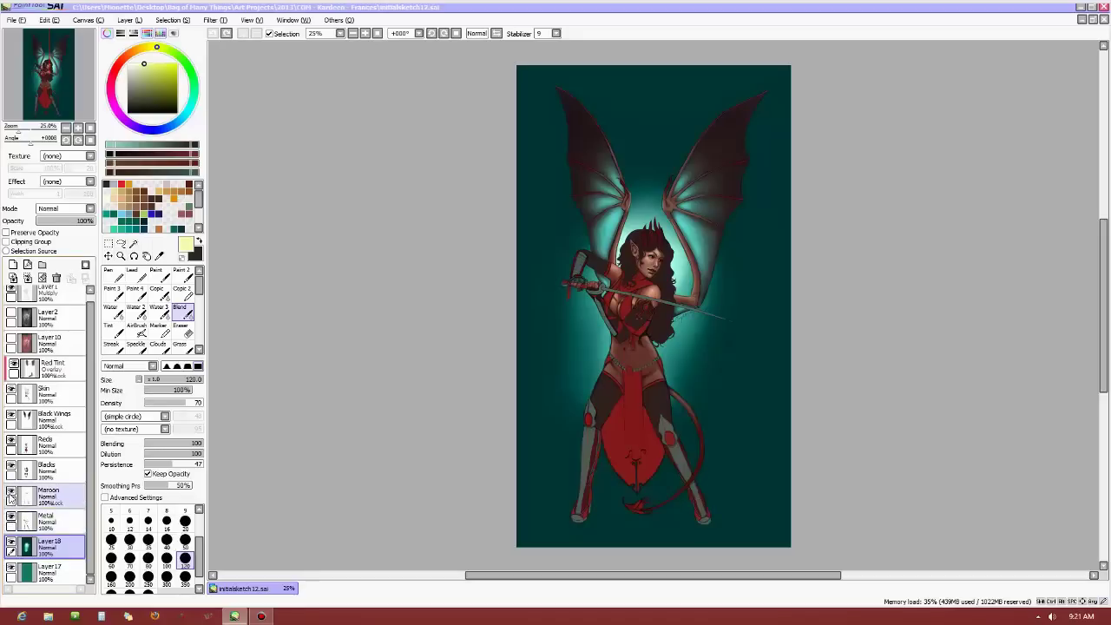
{"action": "left_click", "coordinate": [10, 492]}
{"action": "left_click", "coordinate": [10, 493]}
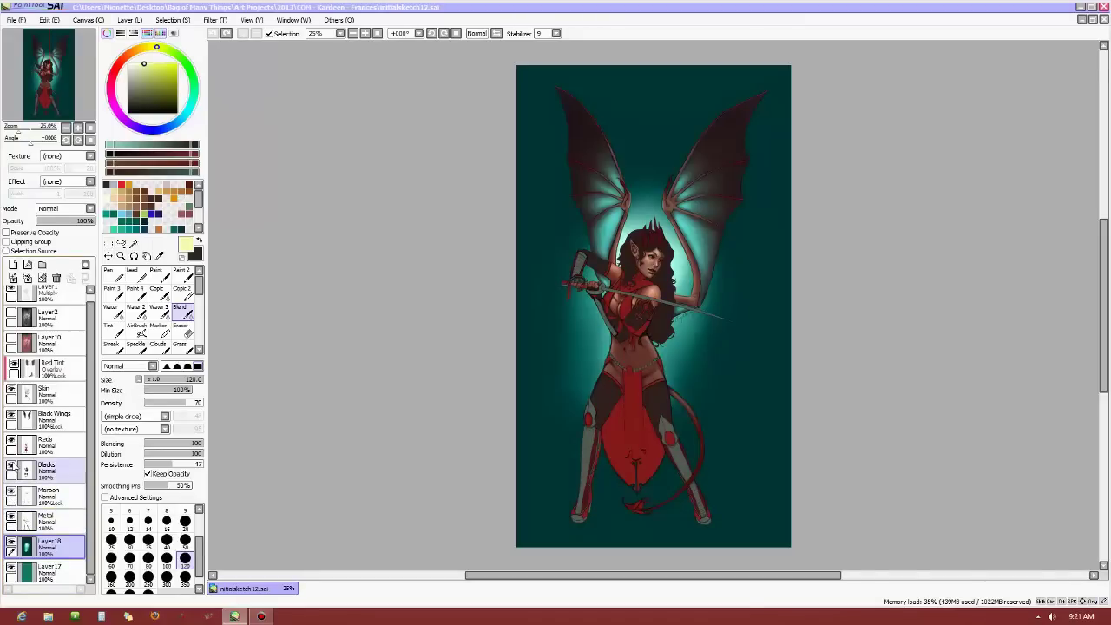
{"action": "left_click", "coordinate": [11, 467]}
{"action": "left_click", "coordinate": [10, 467]}
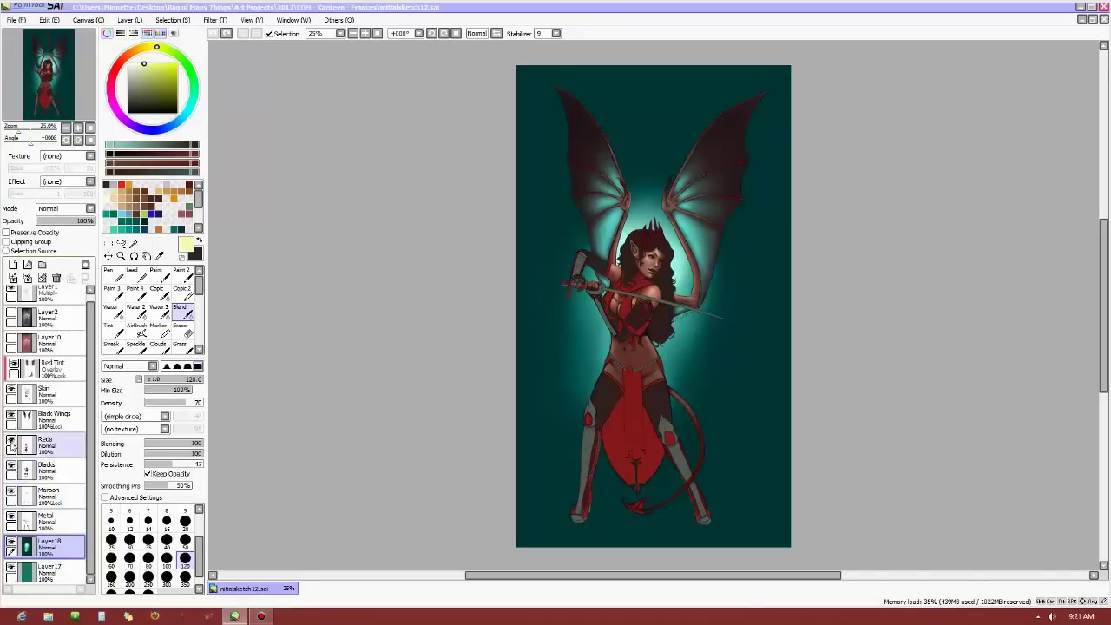
Check the Reds layer's contents and make Reds the active layer.
{"action": "left_click", "coordinate": [11, 441]}
{"action": "left_click", "coordinate": [11, 442]}
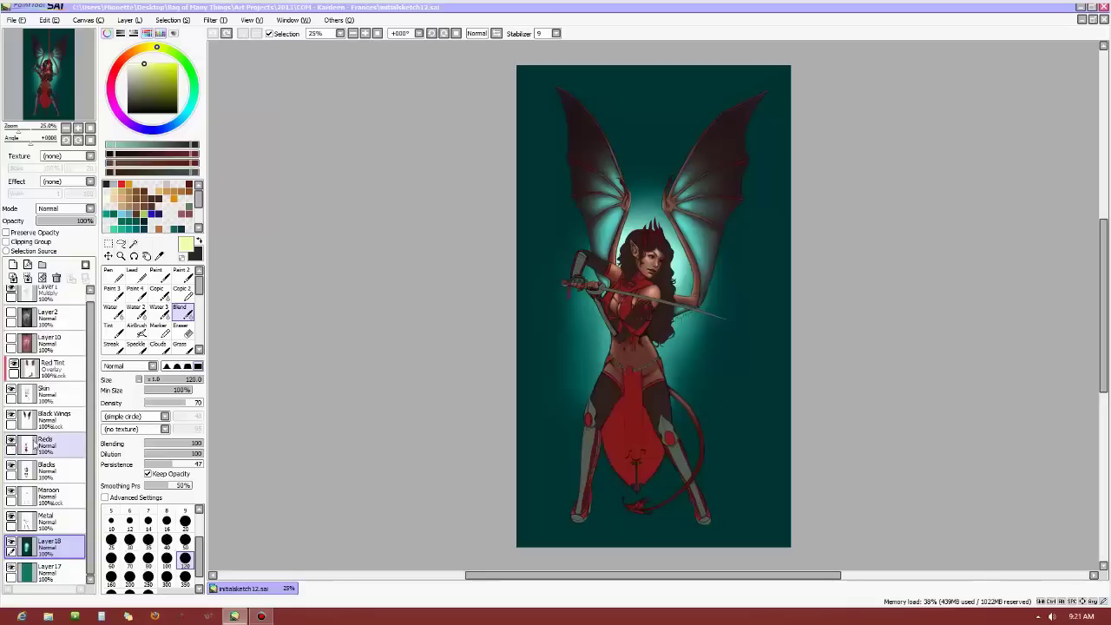
{"action": "left_click", "coordinate": [76, 449]}
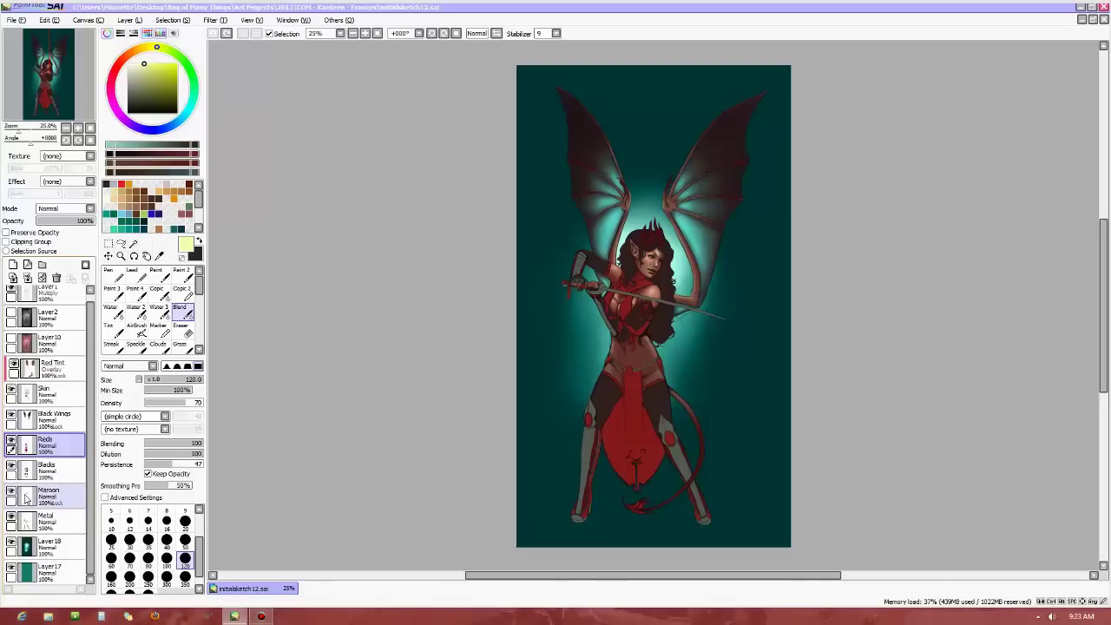
{"action": "left_click", "coordinate": [54, 420]}
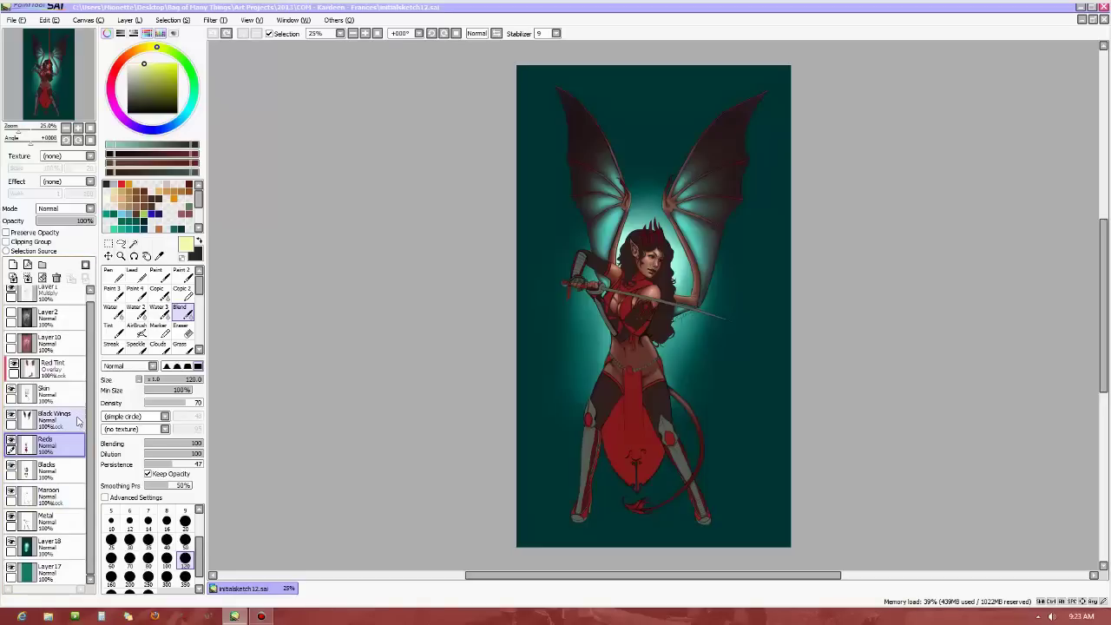
{"action": "left_click", "coordinate": [215, 19]}
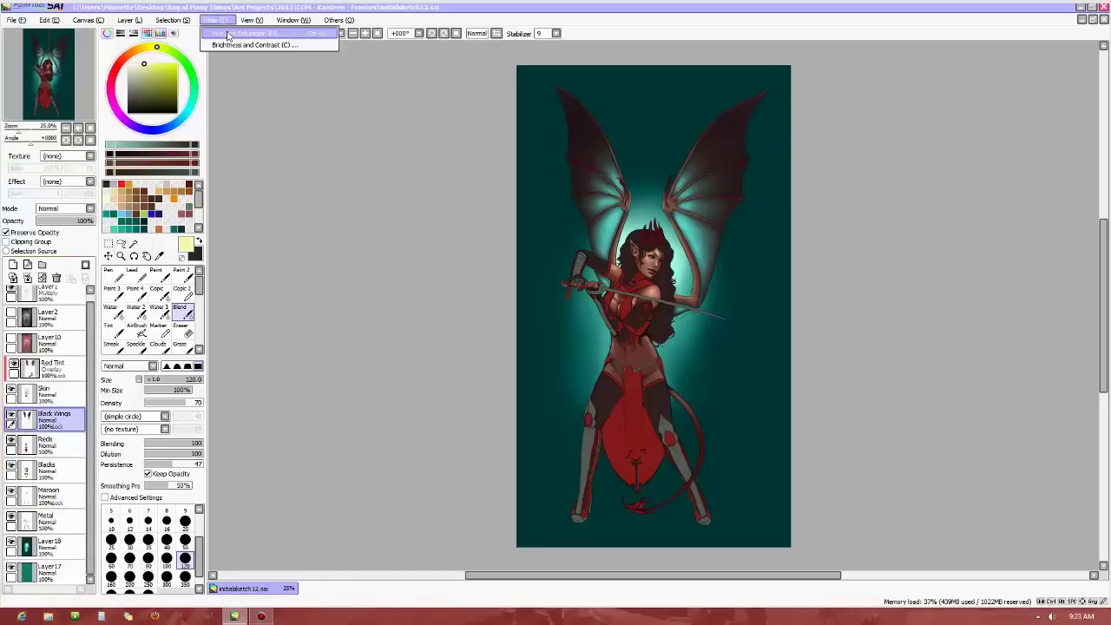
{"action": "left_click", "coordinate": [228, 34]}
{"action": "left_click", "coordinate": [866, 217]}
{"action": "left_click_drag", "start_coordinate": [955, 162], "coordinate": [958, 169]}
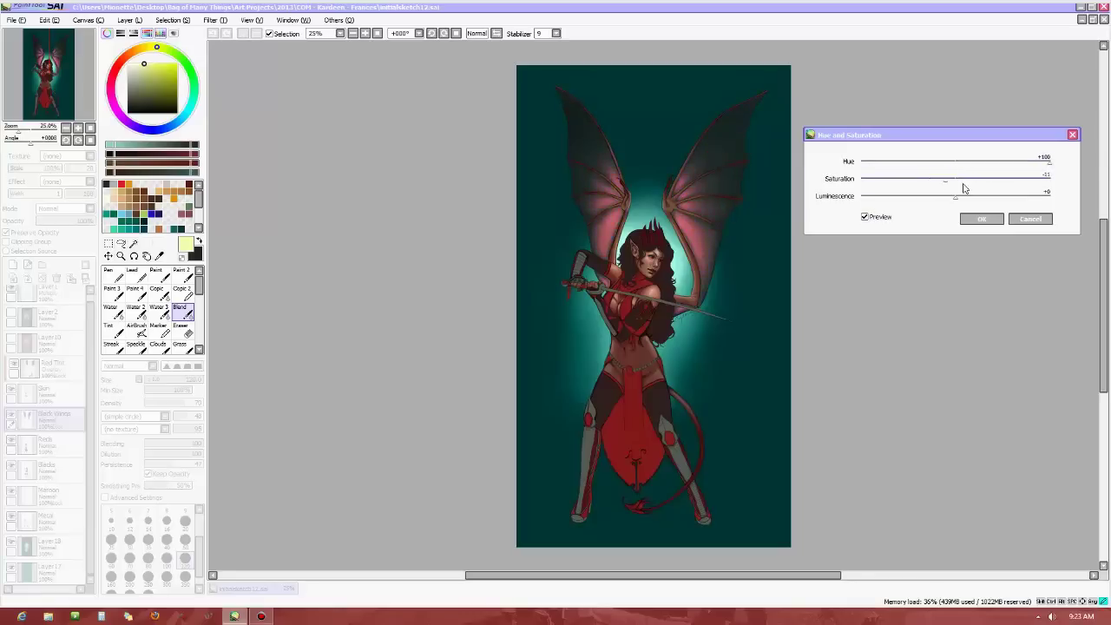
{"action": "mouse_move", "coordinate": [932, 184]}
{"action": "left_mouse_down"}
{"action": "mouse_move", "coordinate": [989, 189]}
{"action": "mouse_move", "coordinate": [947, 191]}
{"action": "left_mouse_up"}
{"action": "left_click_drag", "start_coordinate": [947, 191], "coordinate": [992, 199]}
{"action": "left_click_drag", "start_coordinate": [1046, 163], "coordinate": [885, 173]}
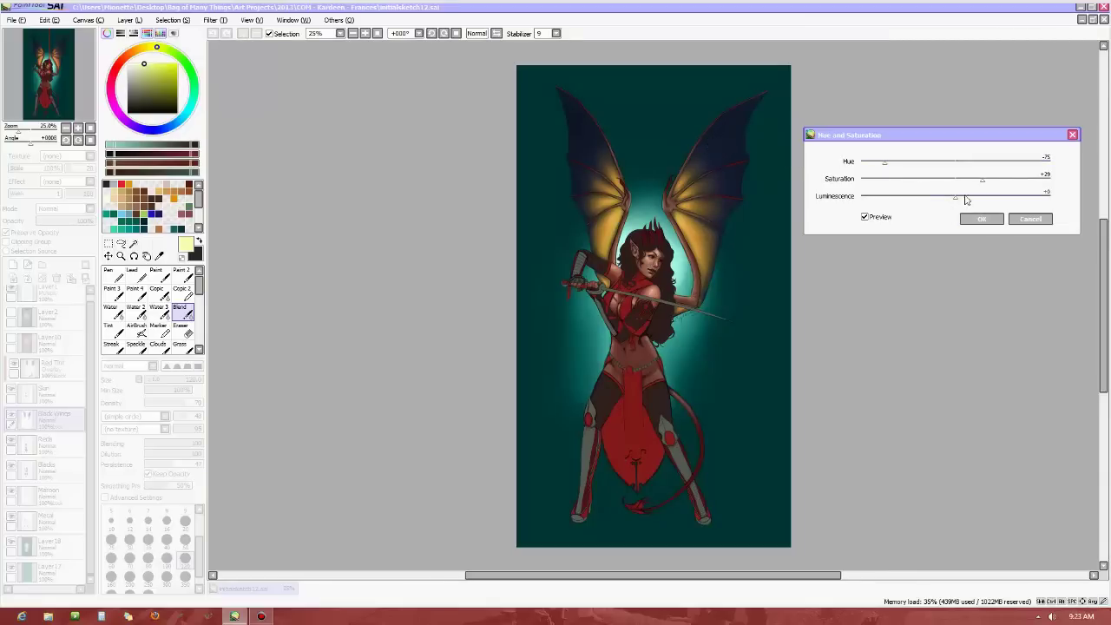
{"action": "left_click_drag", "start_coordinate": [984, 181], "coordinate": [957, 196]}
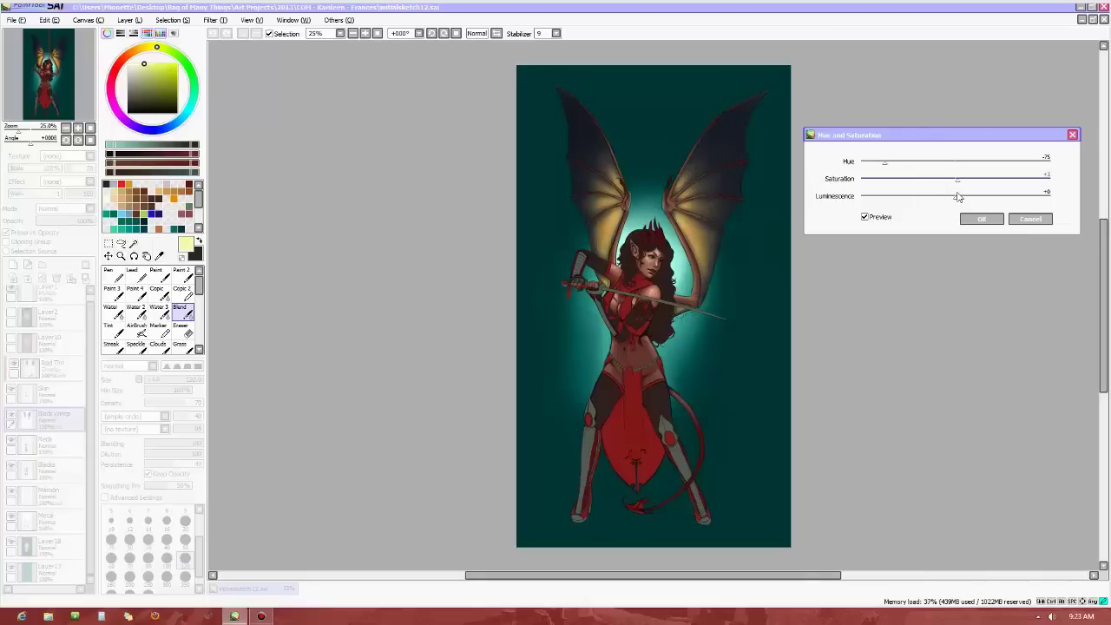
{"action": "left_click", "coordinate": [1033, 220]}
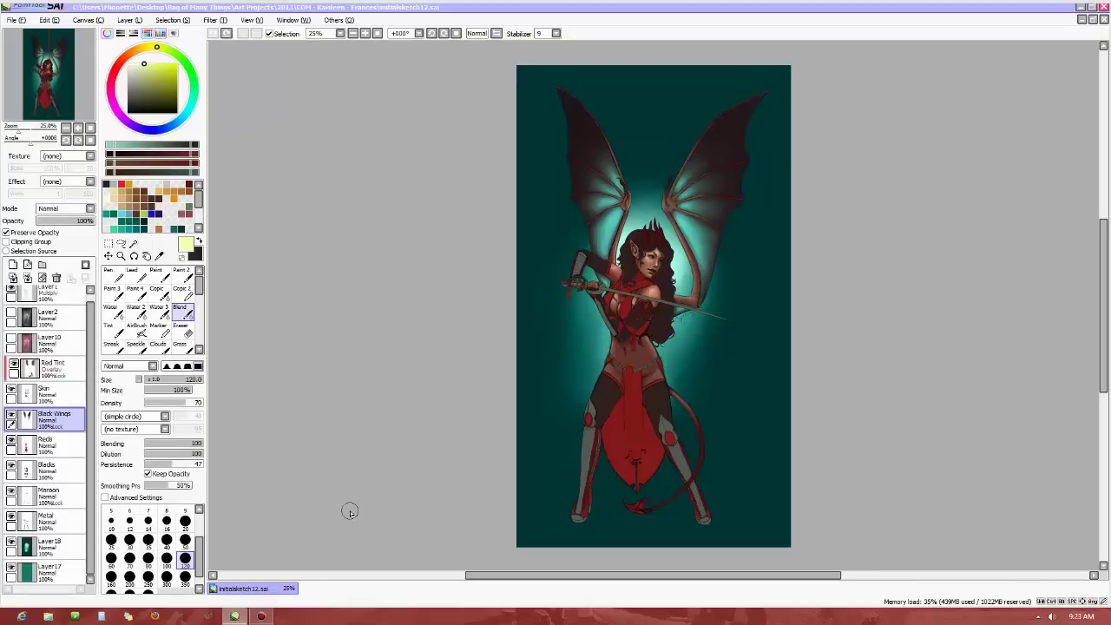
Paint a selection over the upper left wing with the Select brush at size 350.
{"action": "left_click", "coordinate": [200, 350]}
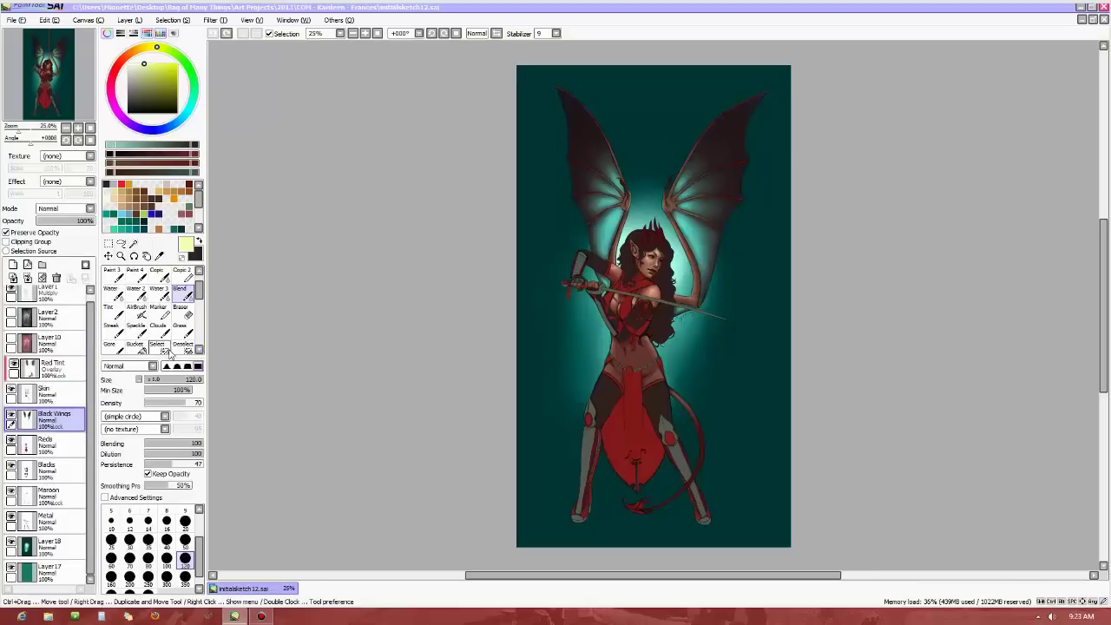
{"action": "left_click", "coordinate": [157, 345]}
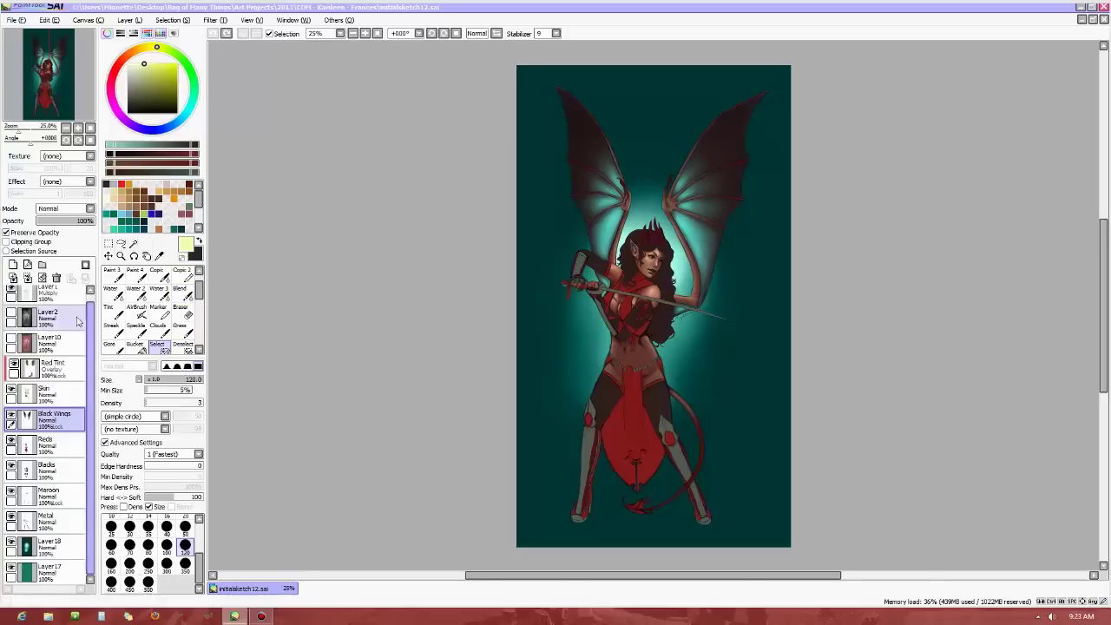
{"action": "left_click", "coordinate": [185, 564]}
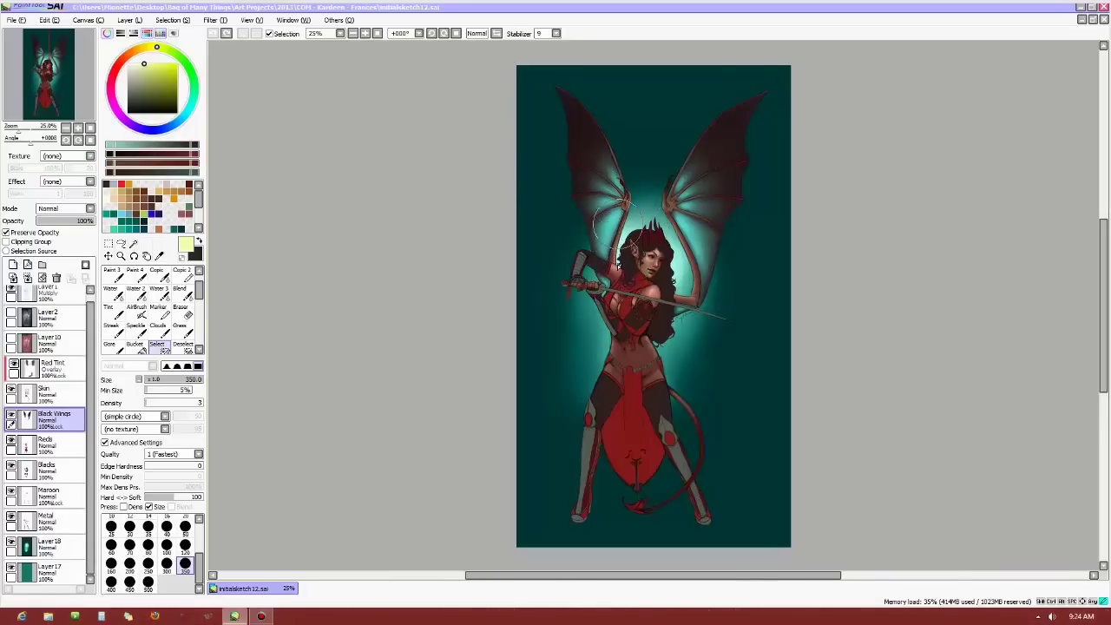
{"action": "mouse_move", "coordinate": [614, 198]}
{"action": "left_mouse_down"}
{"action": "mouse_move", "coordinate": [612, 230]}
{"action": "mouse_move", "coordinate": [613, 201]}
{"action": "mouse_move", "coordinate": [610, 265]}
{"action": "mouse_move", "coordinate": [625, 322]}
{"action": "mouse_move", "coordinate": [610, 286]}
{"action": "mouse_move", "coordinate": [653, 326]}
{"action": "mouse_move", "coordinate": [688, 314]}
{"action": "mouse_move", "coordinate": [697, 271]}
{"action": "mouse_move", "coordinate": [688, 178]}
{"action": "mouse_move", "coordinate": [673, 241]}
{"action": "mouse_move", "coordinate": [682, 254]}
{"action": "mouse_move", "coordinate": [709, 211]}
{"action": "mouse_move", "coordinate": [705, 181]}
{"action": "mouse_move", "coordinate": [671, 203]}
{"action": "mouse_move", "coordinate": [713, 222]}
{"action": "mouse_move", "coordinate": [702, 240]}
{"action": "mouse_move", "coordinate": [675, 190]}
{"action": "mouse_move", "coordinate": [683, 243]}
{"action": "mouse_move", "coordinate": [661, 184]}
{"action": "mouse_move", "coordinate": [668, 228]}
{"action": "mouse_move", "coordinate": [665, 202]}
{"action": "mouse_move", "coordinate": [634, 248]}
{"action": "left_mouse_up"}
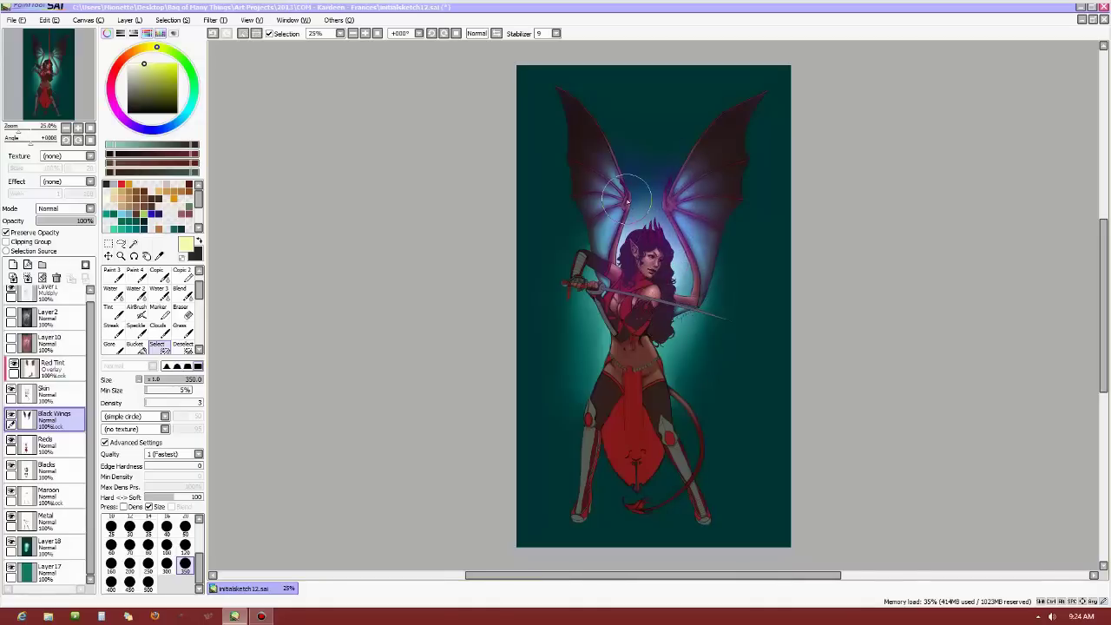
{"action": "left_click", "coordinate": [216, 19]}
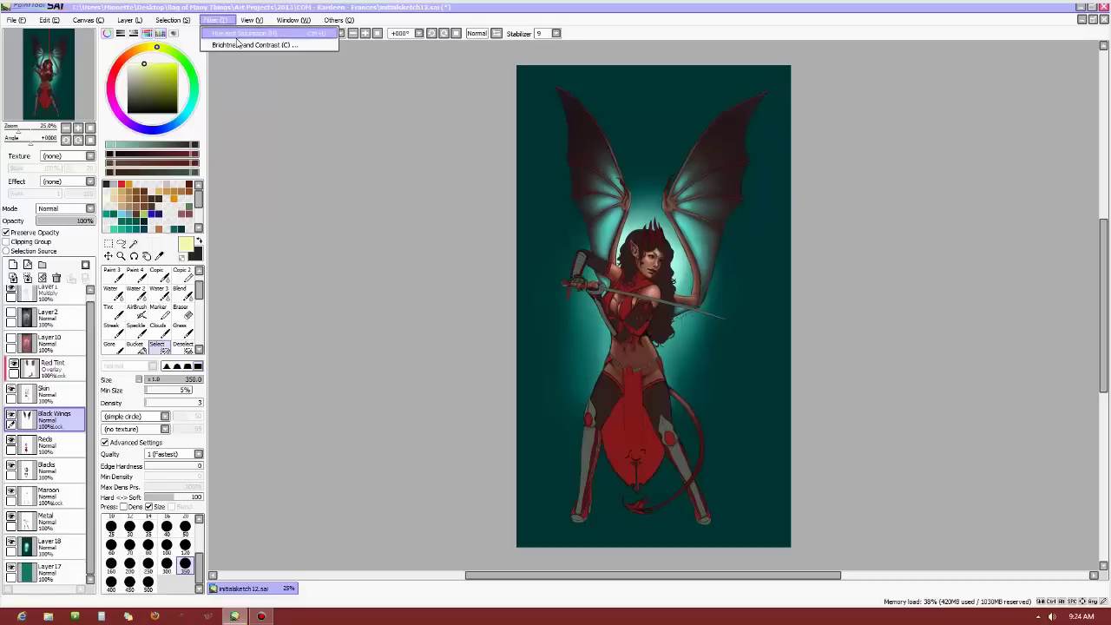
{"action": "left_click", "coordinate": [238, 36]}
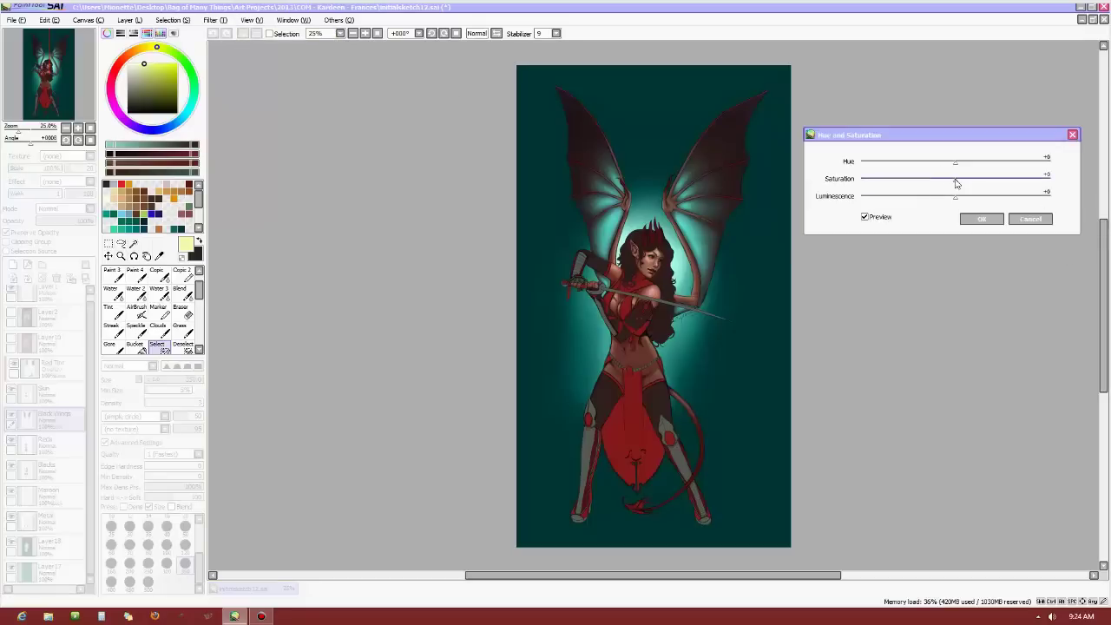
{"action": "left_click_drag", "start_coordinate": [959, 165], "coordinate": [900, 168]}
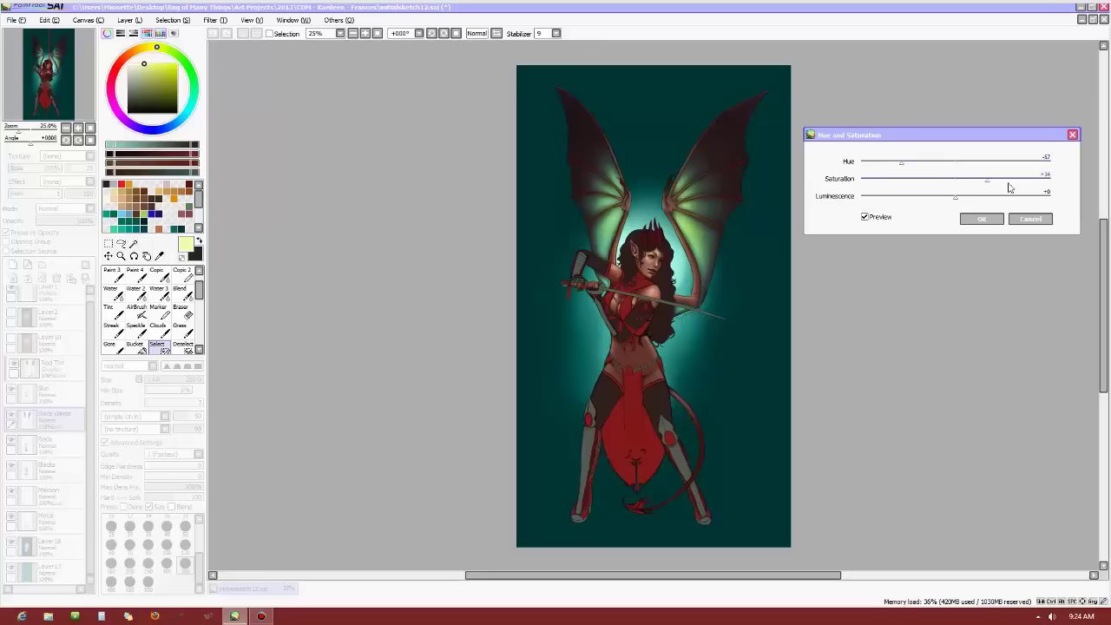
{"action": "left_click_drag", "start_coordinate": [900, 167], "coordinate": [1026, 171]}
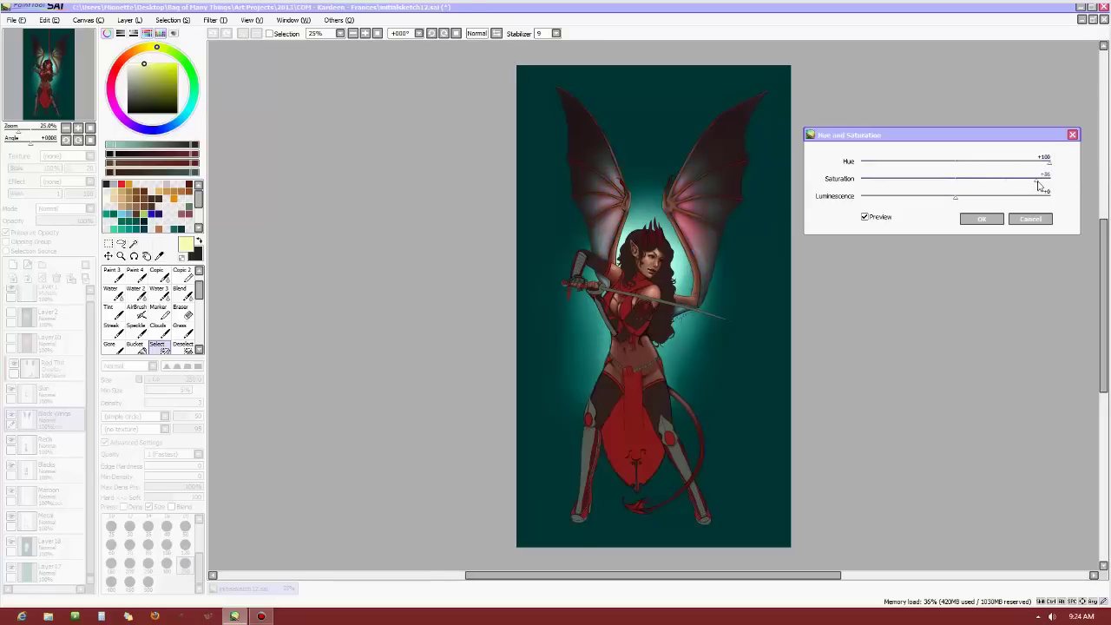
{"action": "left_click_drag", "start_coordinate": [1045, 163], "coordinate": [882, 163]}
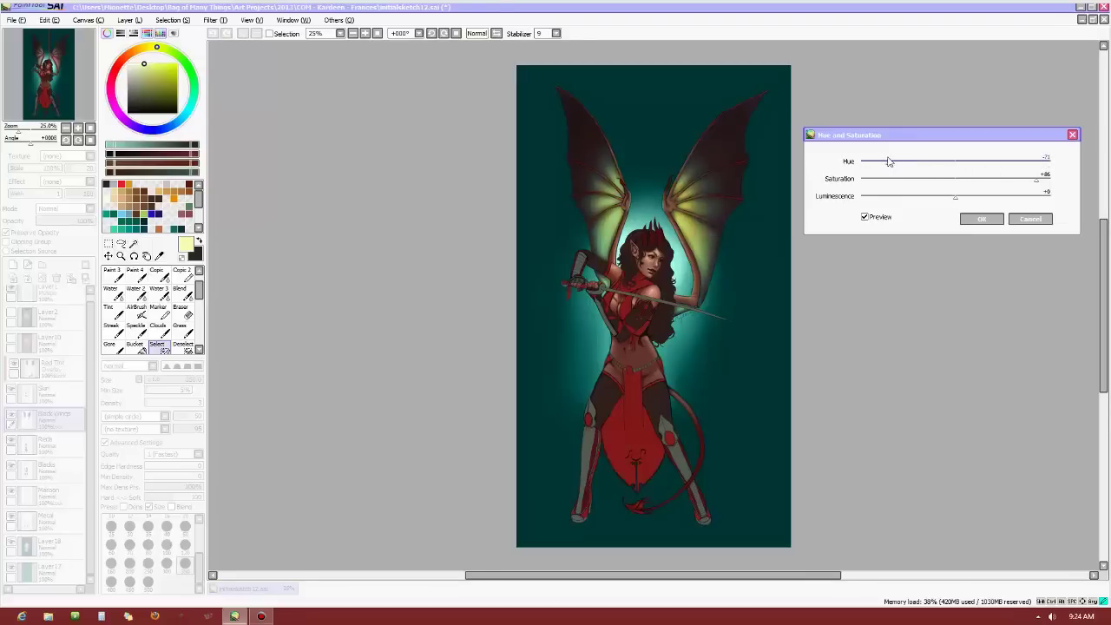
{"action": "mouse_move", "coordinate": [883, 160]}
{"action": "left_mouse_down"}
{"action": "mouse_move", "coordinate": [856, 162]}
{"action": "mouse_move", "coordinate": [896, 163]}
{"action": "left_mouse_up"}
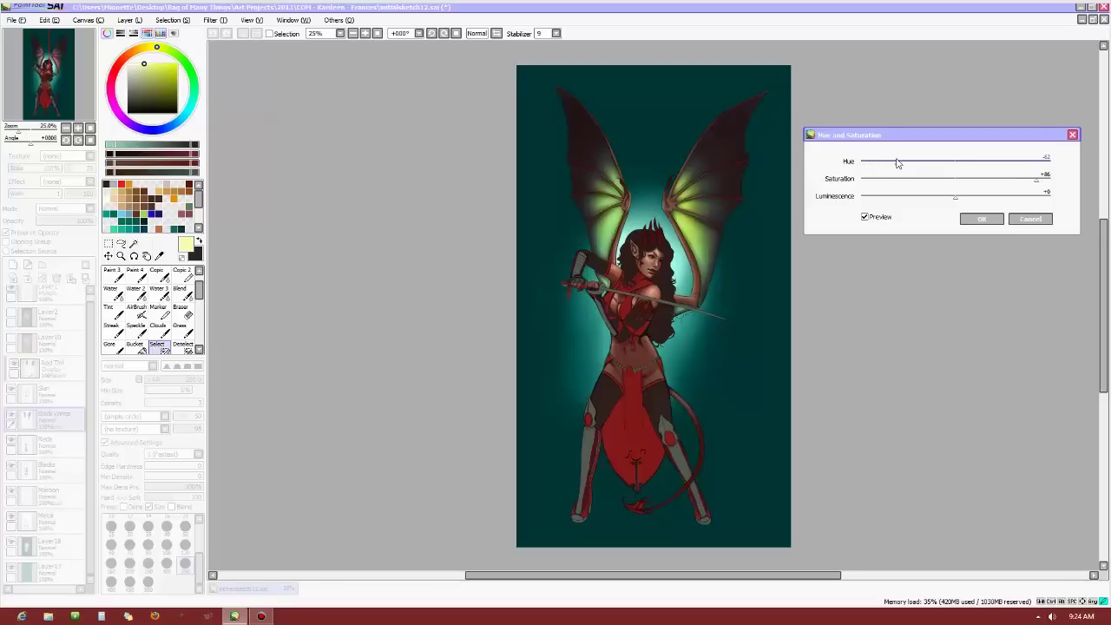
{"action": "left_click", "coordinate": [1029, 219]}
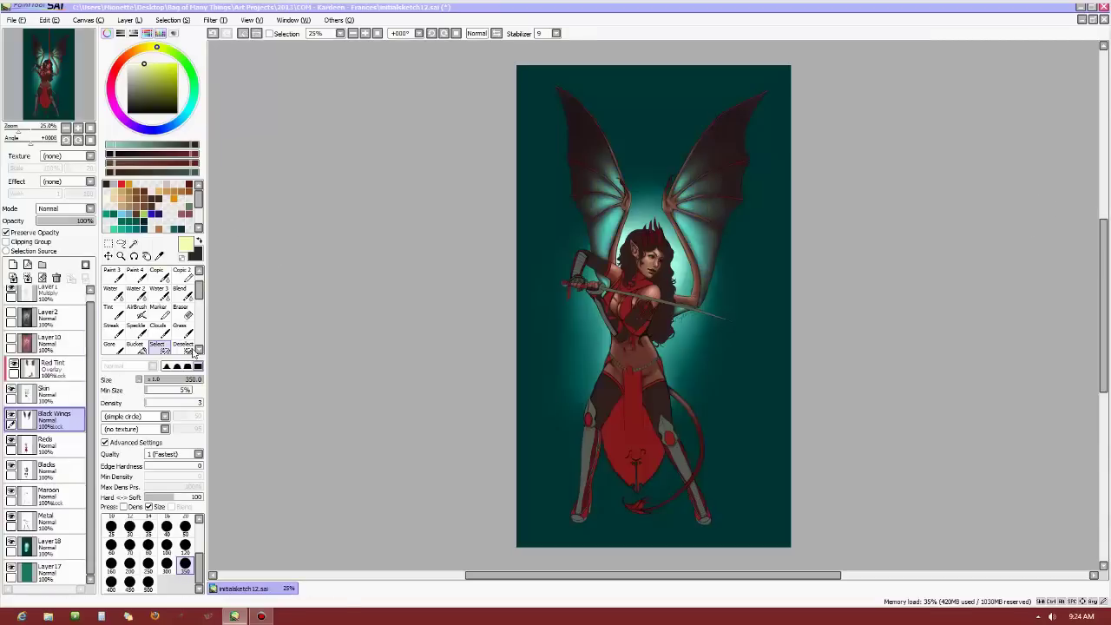
Extend the painted selection across both upper wings and over the head.
{"action": "mouse_move", "coordinate": [647, 196]}
{"action": "left_mouse_down"}
{"action": "mouse_move", "coordinate": [622, 220]}
{"action": "mouse_move", "coordinate": [629, 183]}
{"action": "mouse_move", "coordinate": [613, 196]}
{"action": "mouse_move", "coordinate": [633, 249]}
{"action": "mouse_move", "coordinate": [634, 196]}
{"action": "mouse_move", "coordinate": [623, 213]}
{"action": "mouse_move", "coordinate": [643, 239]}
{"action": "mouse_move", "coordinate": [609, 252]}
{"action": "mouse_move", "coordinate": [624, 291]}
{"action": "mouse_move", "coordinate": [610, 259]}
{"action": "mouse_move", "coordinate": [624, 245]}
{"action": "mouse_move", "coordinate": [693, 248]}
{"action": "mouse_move", "coordinate": [664, 252]}
{"action": "mouse_move", "coordinate": [669, 261]}
{"action": "mouse_move", "coordinate": [690, 247]}
{"action": "mouse_move", "coordinate": [684, 213]}
{"action": "mouse_move", "coordinate": [682, 254]}
{"action": "mouse_move", "coordinate": [661, 186]}
{"action": "mouse_move", "coordinate": [661, 217]}
{"action": "mouse_move", "coordinate": [672, 192]}
{"action": "mouse_move", "coordinate": [643, 196]}
{"action": "mouse_move", "coordinate": [688, 268]}
{"action": "mouse_move", "coordinate": [676, 229]}
{"action": "mouse_move", "coordinate": [649, 285]}
{"action": "mouse_move", "coordinate": [664, 258]}
{"action": "left_mouse_up"}
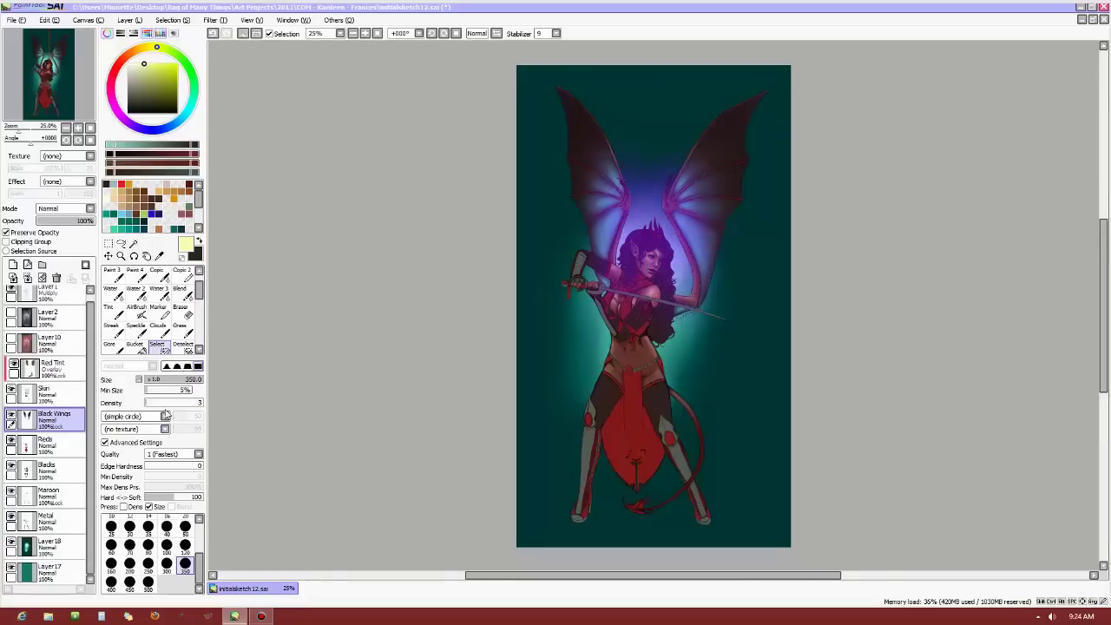
{"action": "mouse_move", "coordinate": [673, 227]}
{"action": "left_mouse_down"}
{"action": "mouse_move", "coordinate": [651, 247]}
{"action": "mouse_move", "coordinate": [643, 213]}
{"action": "mouse_move", "coordinate": [636, 234]}
{"action": "mouse_move", "coordinate": [660, 221]}
{"action": "mouse_move", "coordinate": [660, 256]}
{"action": "mouse_move", "coordinate": [644, 278]}
{"action": "mouse_move", "coordinate": [669, 277]}
{"action": "mouse_move", "coordinate": [643, 295]}
{"action": "left_mouse_up"}
{"action": "key", "text": "ctrl+d"}
Hide the selection overlay and shift the wings to gold-orange with Hue -77, Saturation +100.
{"action": "left_click", "coordinate": [270, 33]}
{"action": "left_click", "coordinate": [216, 20]}
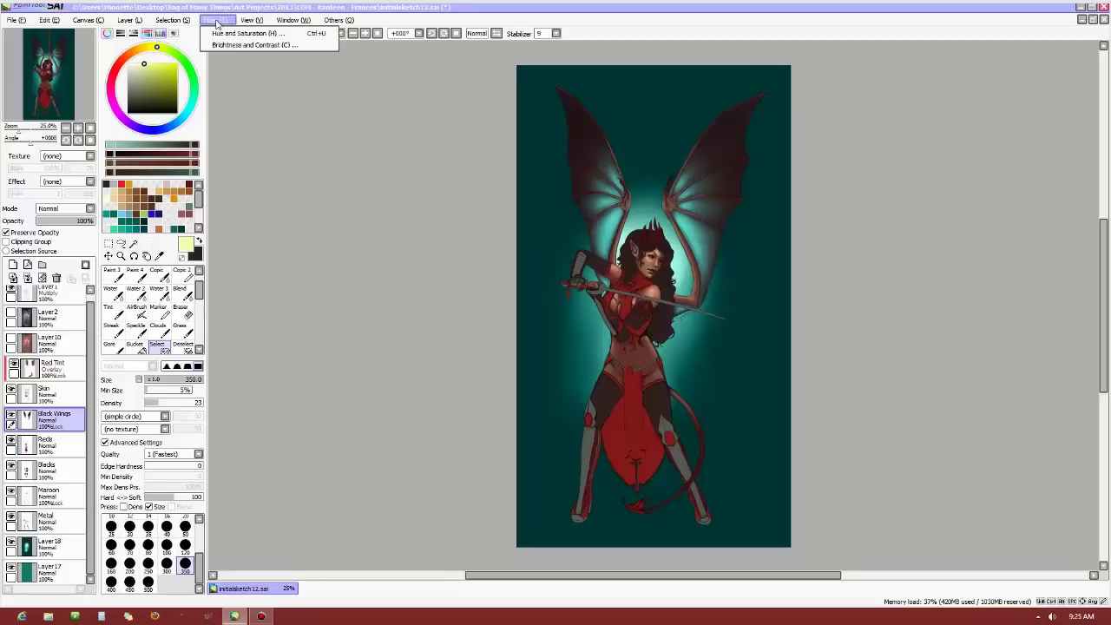
{"action": "left_click", "coordinate": [235, 35]}
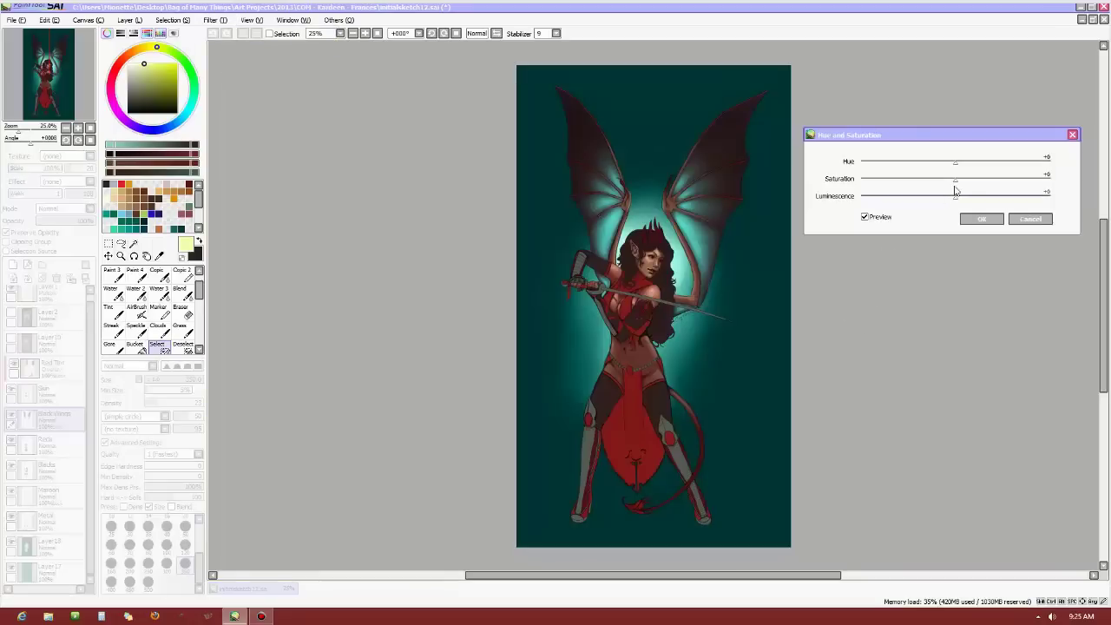
{"action": "left_click_drag", "start_coordinate": [958, 182], "coordinate": [891, 165]}
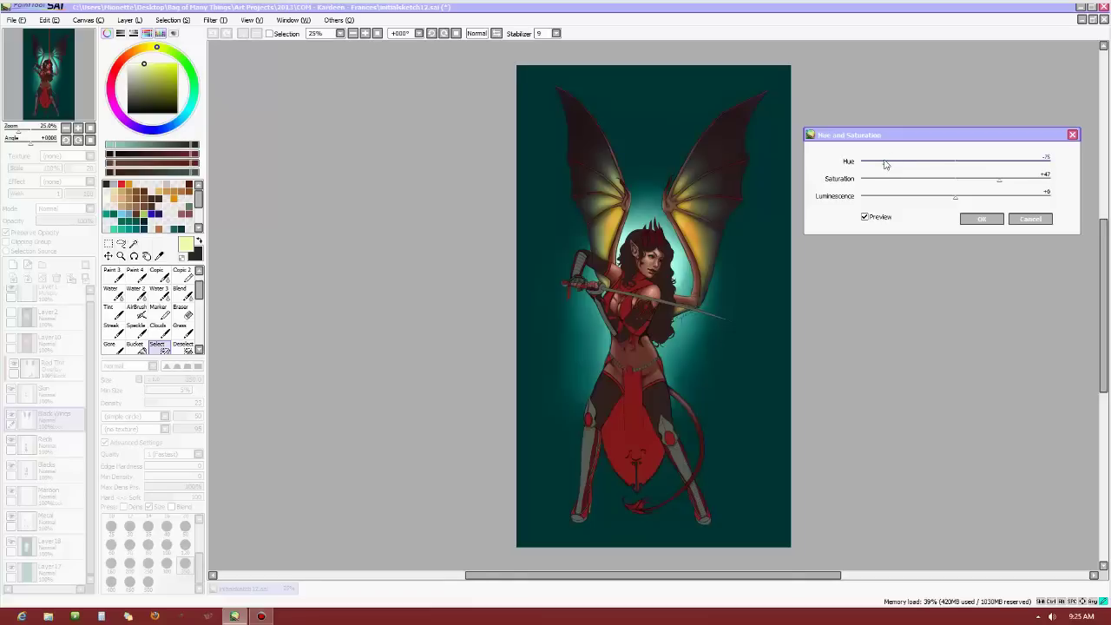
{"action": "left_click_drag", "start_coordinate": [885, 165], "coordinate": [892, 165]}
{"action": "mouse_move", "coordinate": [888, 165]}
{"action": "left_mouse_down"}
{"action": "mouse_move", "coordinate": [841, 163]}
{"action": "mouse_move", "coordinate": [901, 170]}
{"action": "mouse_move", "coordinate": [880, 171]}
{"action": "left_mouse_up"}
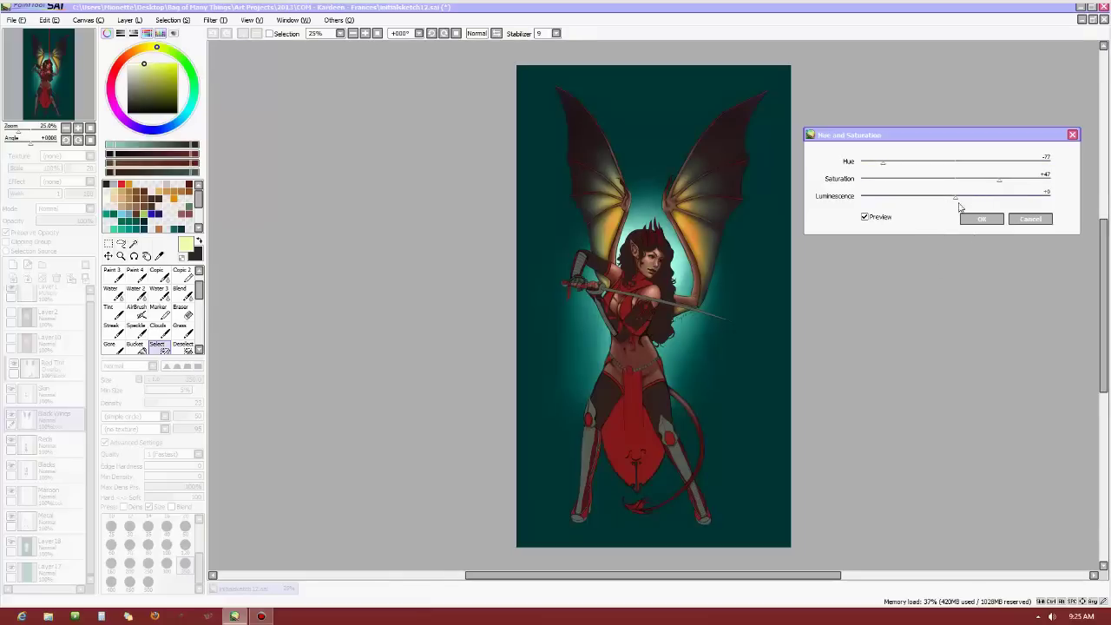
{"action": "mouse_move", "coordinate": [1025, 185]}
{"action": "left_mouse_down"}
{"action": "mouse_move", "coordinate": [1067, 195]}
{"action": "mouse_move", "coordinate": [1013, 197]}
{"action": "left_mouse_up"}
Apply the gold wing change, then recolour the teal background deep red (Hue about -100, Saturation +62).
{"action": "left_click", "coordinate": [982, 219]}
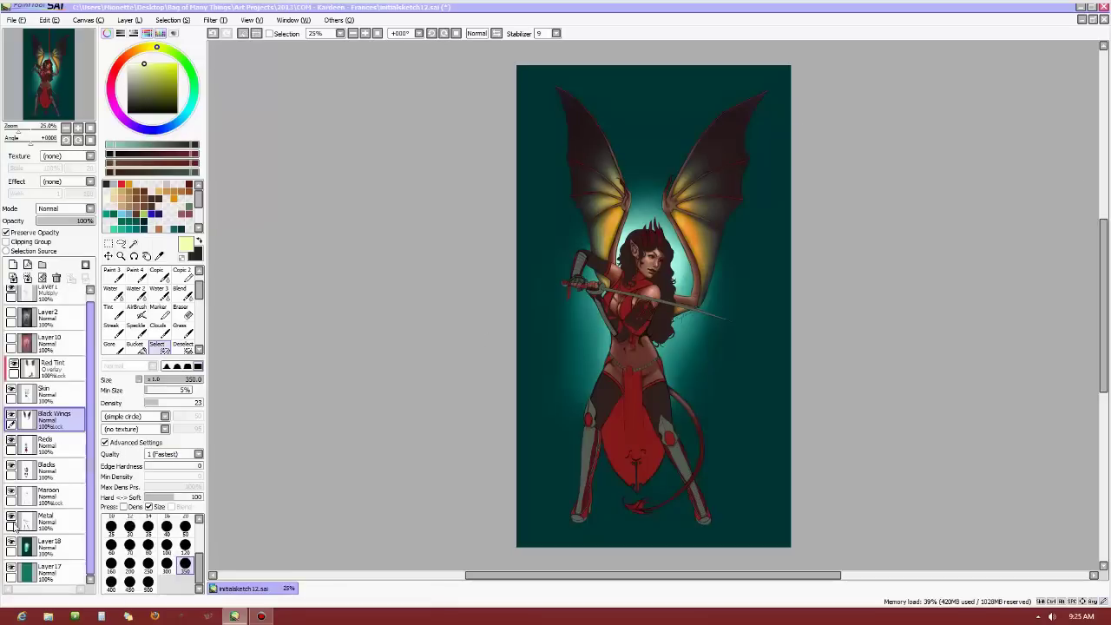
{"action": "left_click", "coordinate": [49, 545]}
{"action": "left_click", "coordinate": [212, 19]}
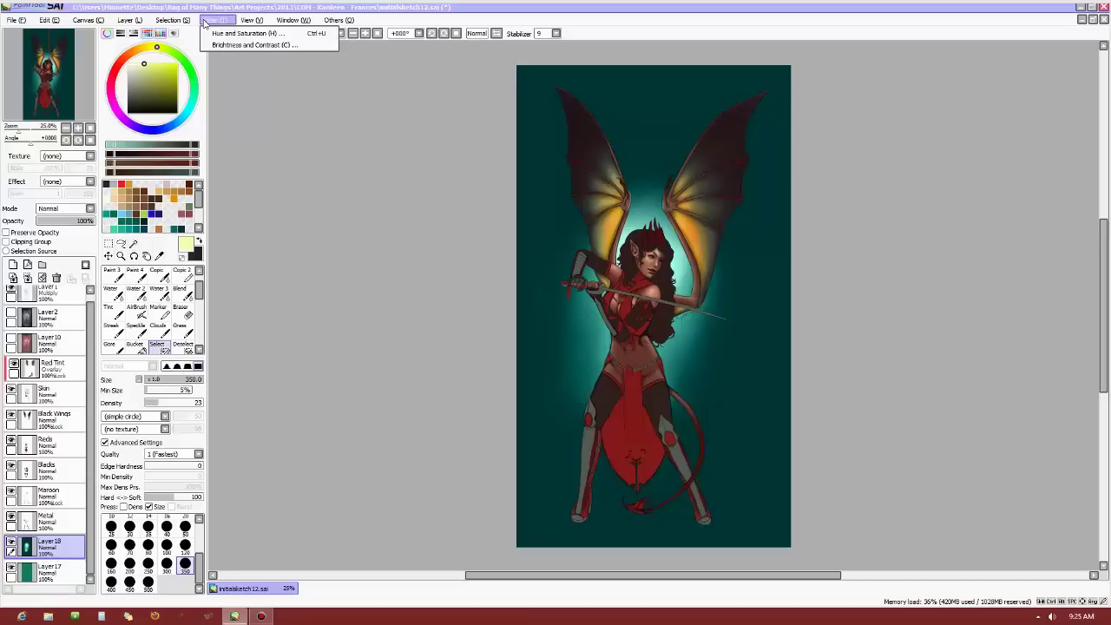
{"action": "left_click", "coordinate": [173, 19]}
{"action": "left_click", "coordinate": [215, 19]}
{"action": "left_click", "coordinate": [235, 35]}
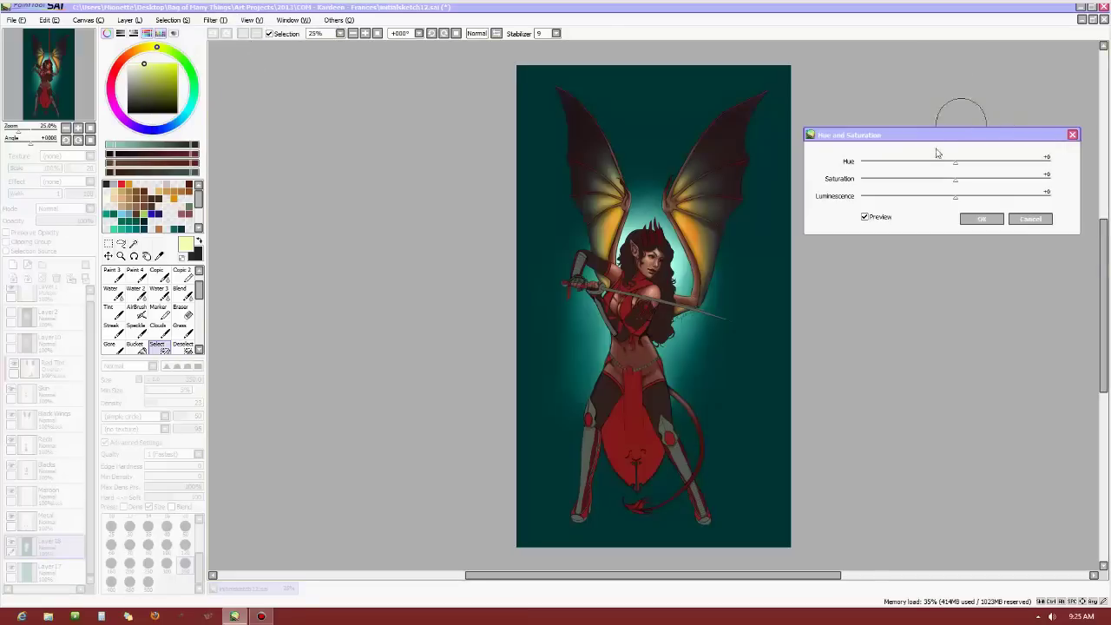
{"action": "left_click_drag", "start_coordinate": [926, 163], "coordinate": [858, 180]}
{"action": "left_click_drag", "start_coordinate": [955, 180], "coordinate": [1013, 179]}
{"action": "mouse_move", "coordinate": [862, 165]}
{"action": "left_mouse_down"}
{"action": "mouse_move", "coordinate": [900, 167]}
{"action": "mouse_move", "coordinate": [862, 171]}
{"action": "left_mouse_up"}
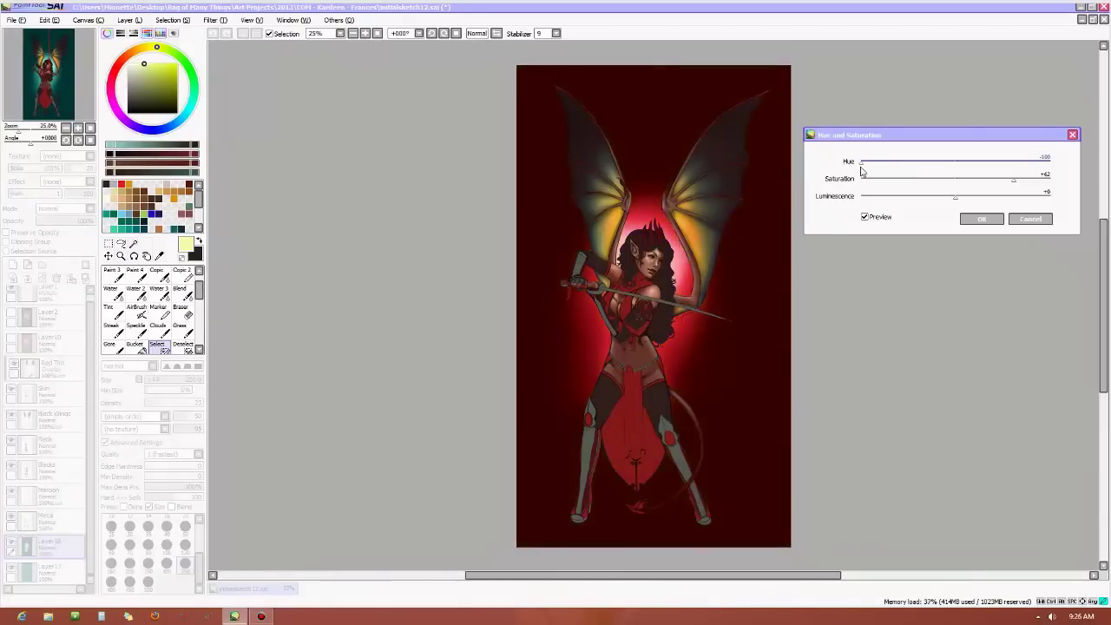
{"action": "left_click", "coordinate": [983, 220]}
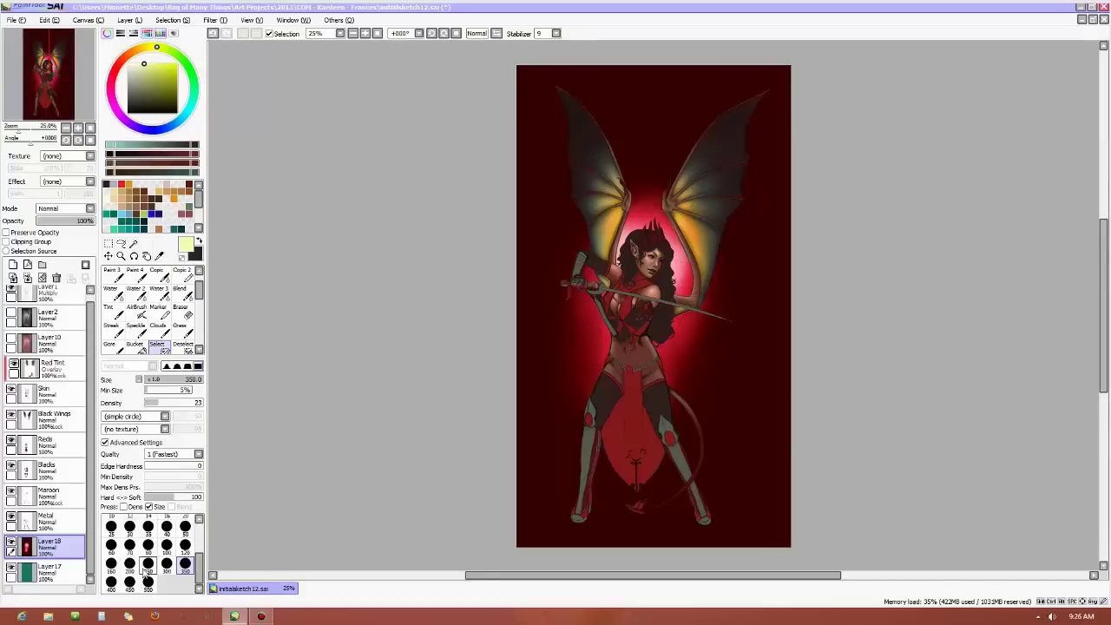
Select the glow around the figure with a size-500 Select brush, leaving out the face, overlay hidden.
{"action": "left_click", "coordinate": [129, 582]}
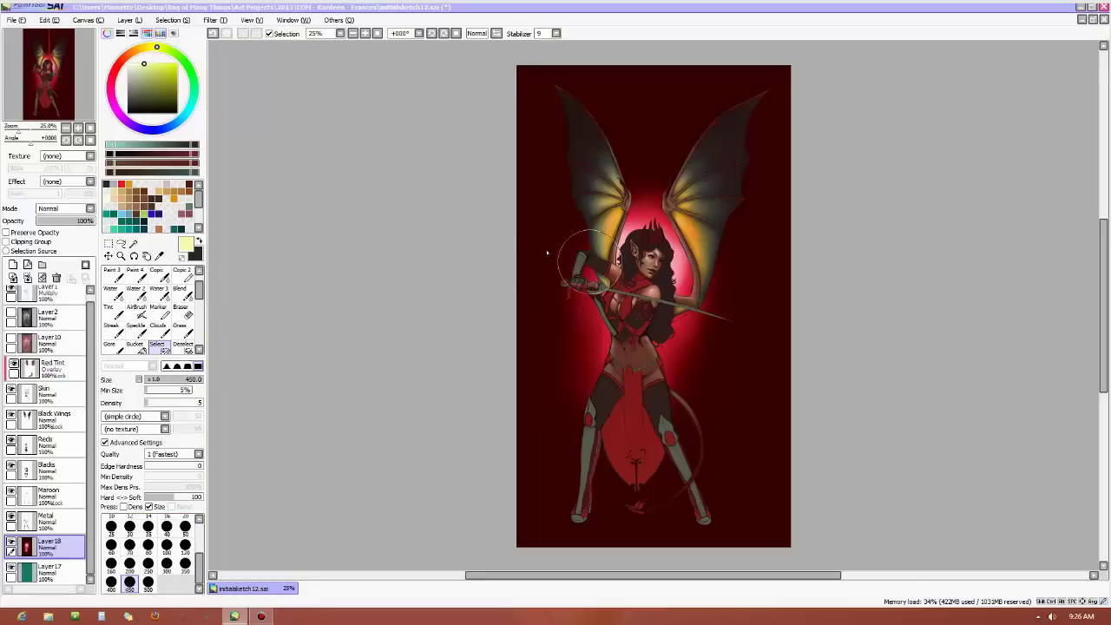
{"action": "left_click", "coordinate": [149, 583]}
{"action": "mouse_move", "coordinate": [622, 282]}
{"action": "left_mouse_down"}
{"action": "mouse_move", "coordinate": [704, 235]}
{"action": "mouse_move", "coordinate": [592, 259]}
{"action": "mouse_move", "coordinate": [615, 165]}
{"action": "mouse_move", "coordinate": [713, 272]}
{"action": "mouse_move", "coordinate": [703, 228]}
{"action": "mouse_move", "coordinate": [640, 252]}
{"action": "mouse_move", "coordinate": [634, 329]}
{"action": "mouse_move", "coordinate": [647, 395]}
{"action": "mouse_move", "coordinate": [599, 403]}
{"action": "mouse_move", "coordinate": [638, 493]}
{"action": "mouse_move", "coordinate": [633, 390]}
{"action": "mouse_move", "coordinate": [719, 300]}
{"action": "mouse_move", "coordinate": [646, 250]}
{"action": "left_mouse_up"}
{"action": "key", "text": "ctrl+z"}
{"action": "key", "text": "ctrl+z"}
{"action": "key", "text": "ctrl+z"}
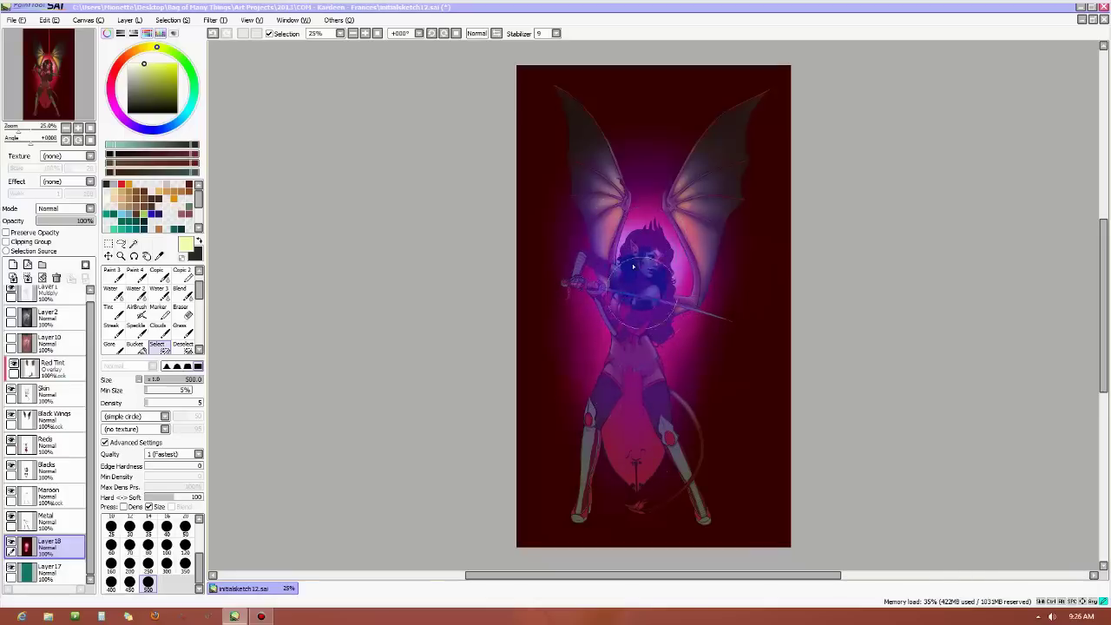
{"action": "left_click", "coordinate": [268, 33]}
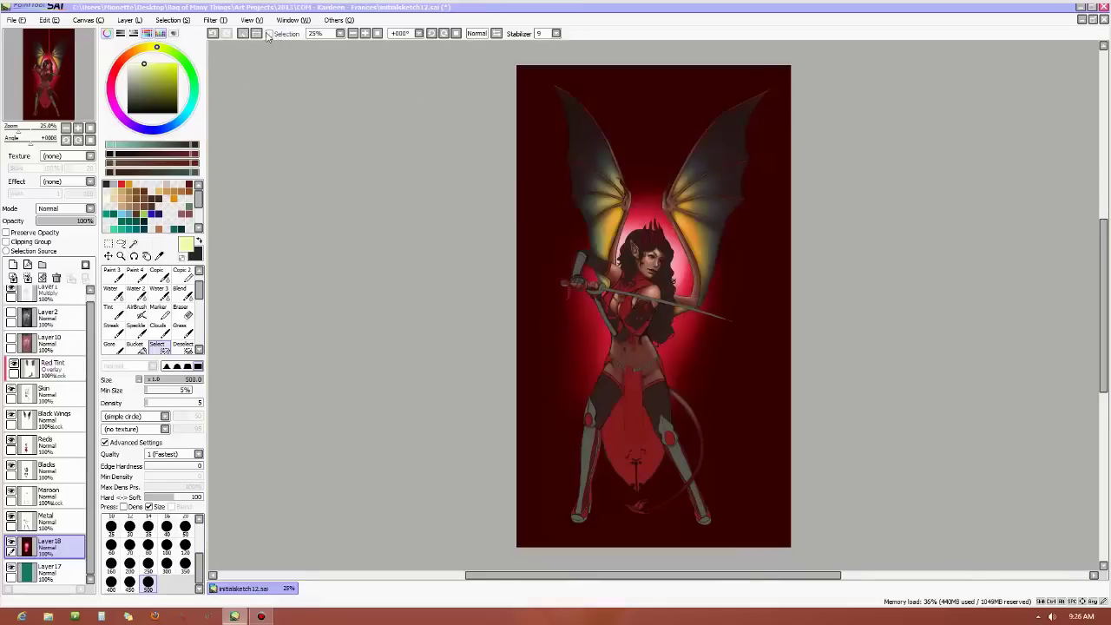
{"action": "left_click", "coordinate": [217, 19]}
Turn the glow golden yellow-orange with Hue +33 and Saturation +33.
{"action": "left_click", "coordinate": [247, 31]}
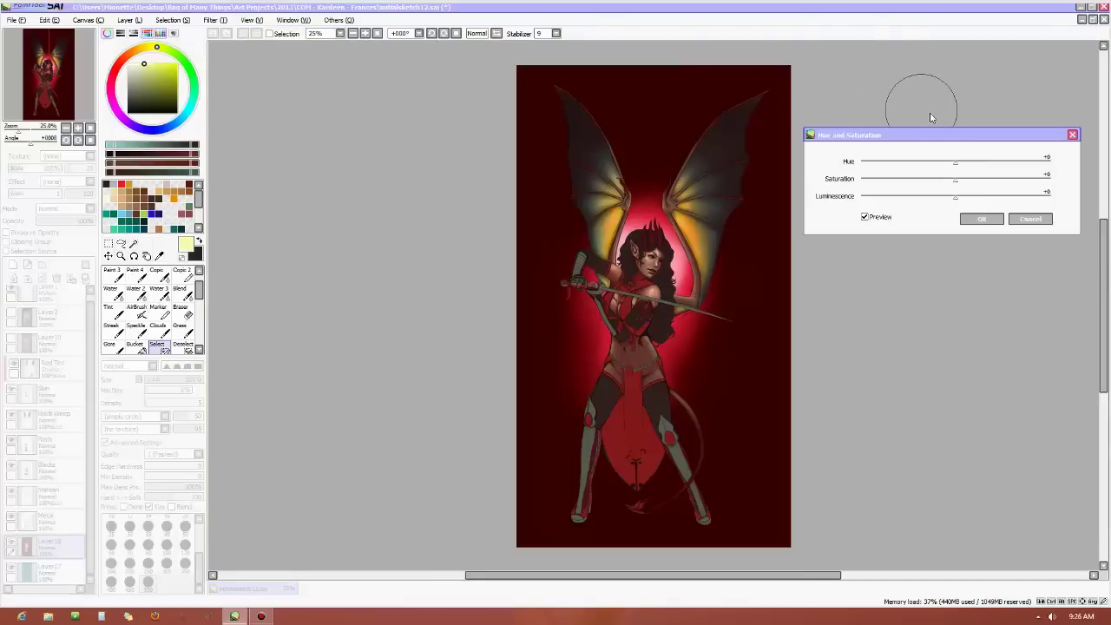
{"action": "left_click_drag", "start_coordinate": [956, 166], "coordinate": [1077, 170]}
{"action": "left_click_drag", "start_coordinate": [1005, 172], "coordinate": [982, 172]}
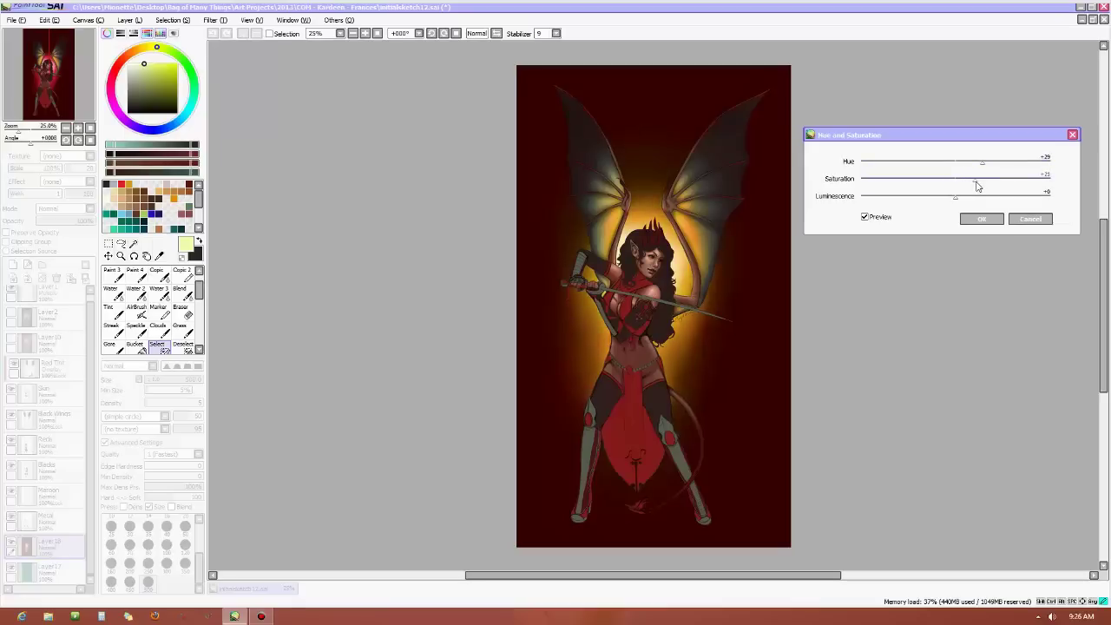
{"action": "left_click_drag", "start_coordinate": [987, 189], "coordinate": [987, 189]}
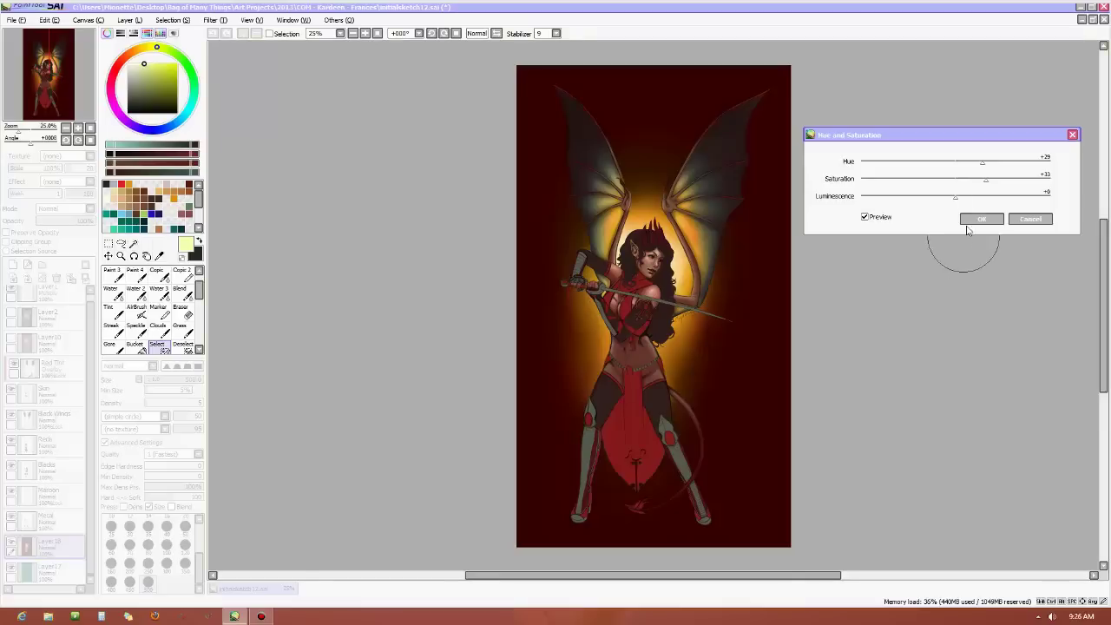
{"action": "left_click", "coordinate": [974, 220]}
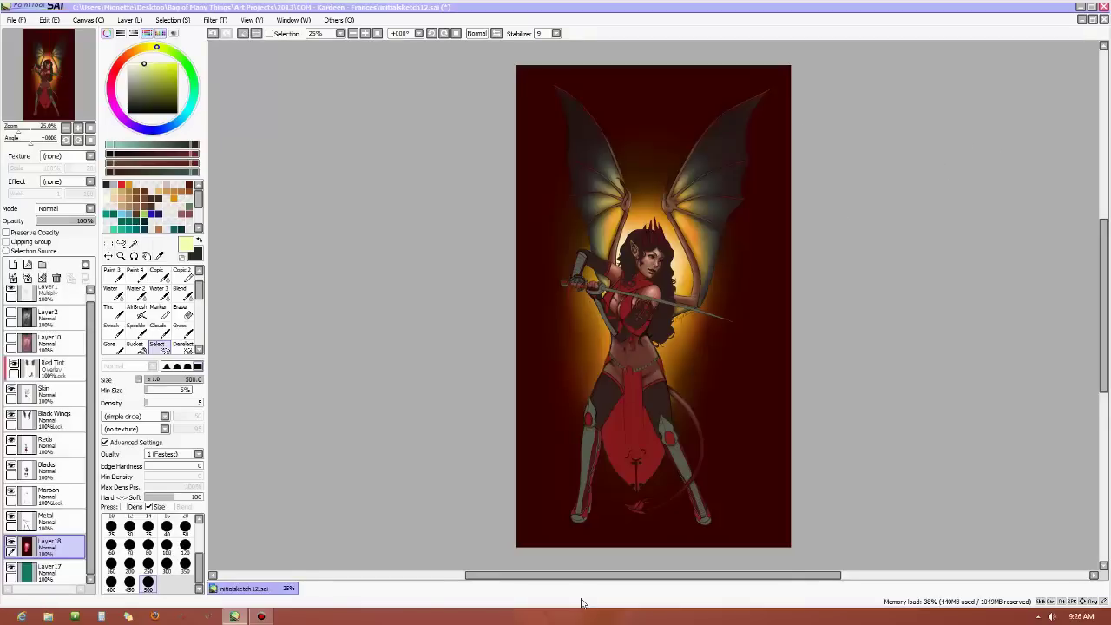
Darken the right wing membrane and set up the Pen brush at size 500.
{"action": "left_click_drag", "start_coordinate": [685, 228], "coordinate": [719, 189]}
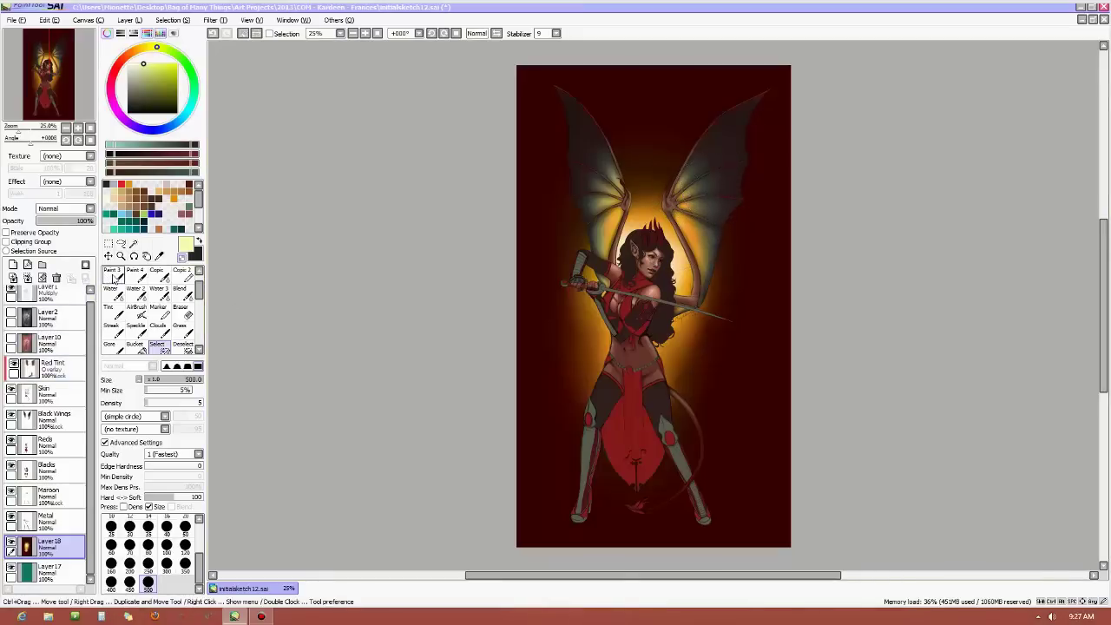
{"action": "scroll", "coordinate": [148, 295], "scroll_direction": "up", "scroll_amount": 1}
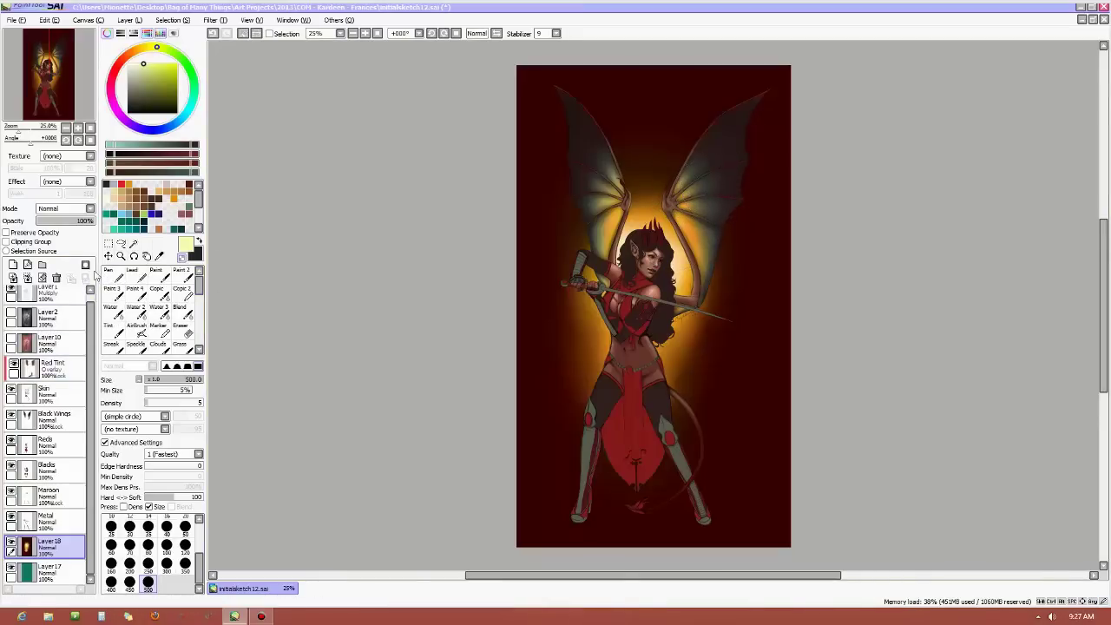
{"action": "left_click", "coordinate": [112, 276]}
{"action": "scroll", "coordinate": [185, 573], "scroll_direction": "down", "scroll_amount": 2}
{"action": "left_click", "coordinate": [185, 572]}
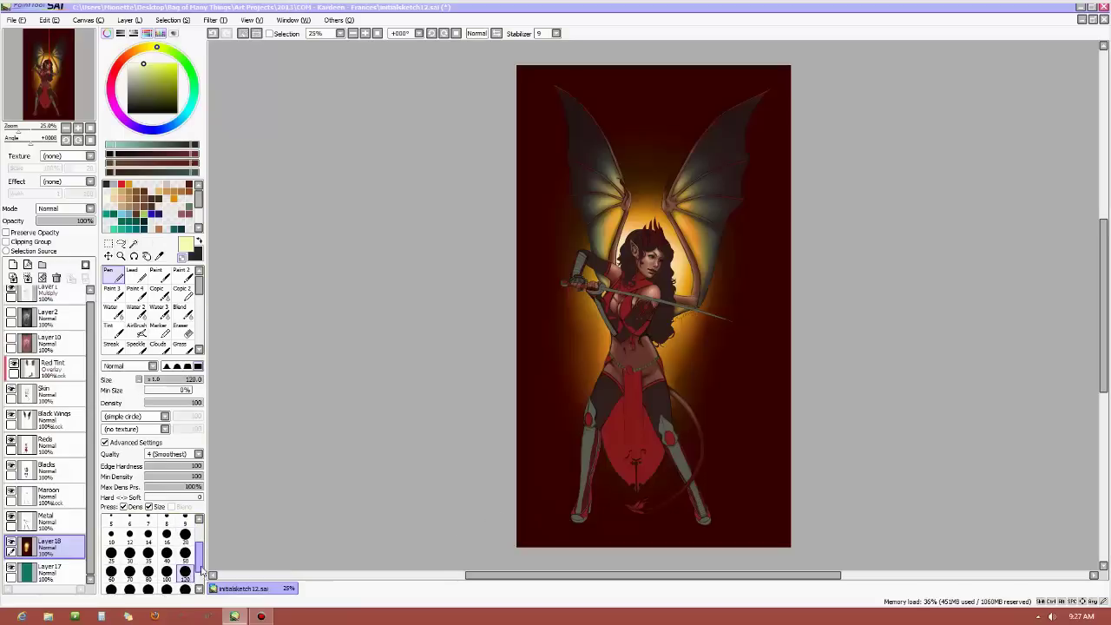
{"action": "scroll", "coordinate": [200, 569], "scroll_direction": "down", "scroll_amount": 1}
{"action": "scroll", "coordinate": [195, 573], "scroll_direction": "down", "scroll_amount": 1}
{"action": "left_click", "coordinate": [148, 582]}
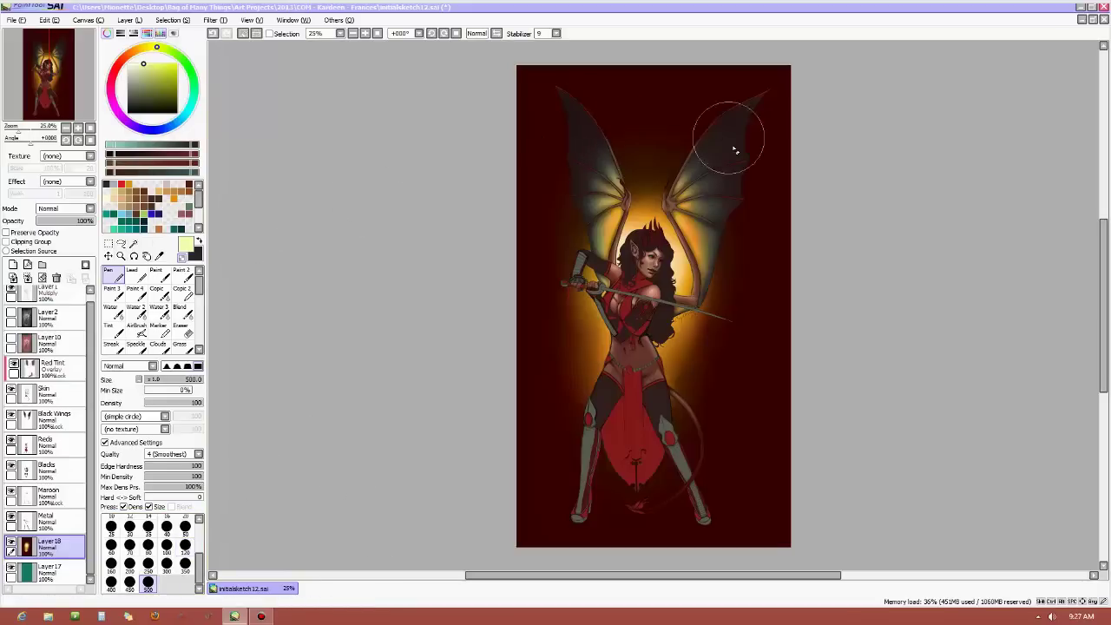
Sample a dark grey-green from the wing, adjust the selection, and test then undo a dab.
{"action": "left_click", "coordinate": [713, 177], "text": "alt"}
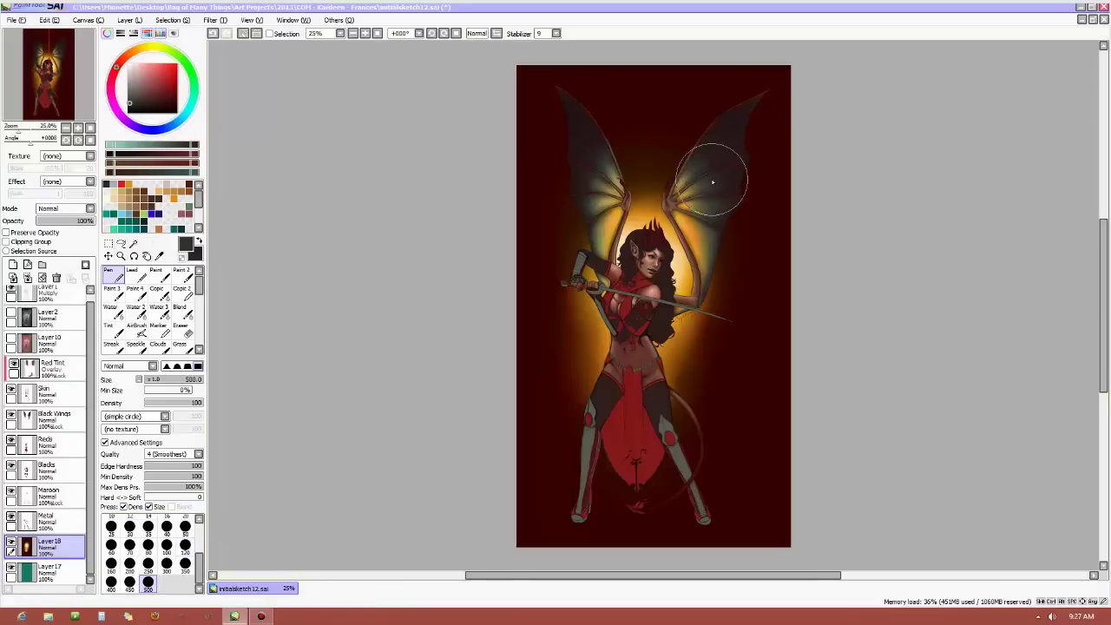
{"action": "left_click", "coordinate": [707, 182], "text": "alt"}
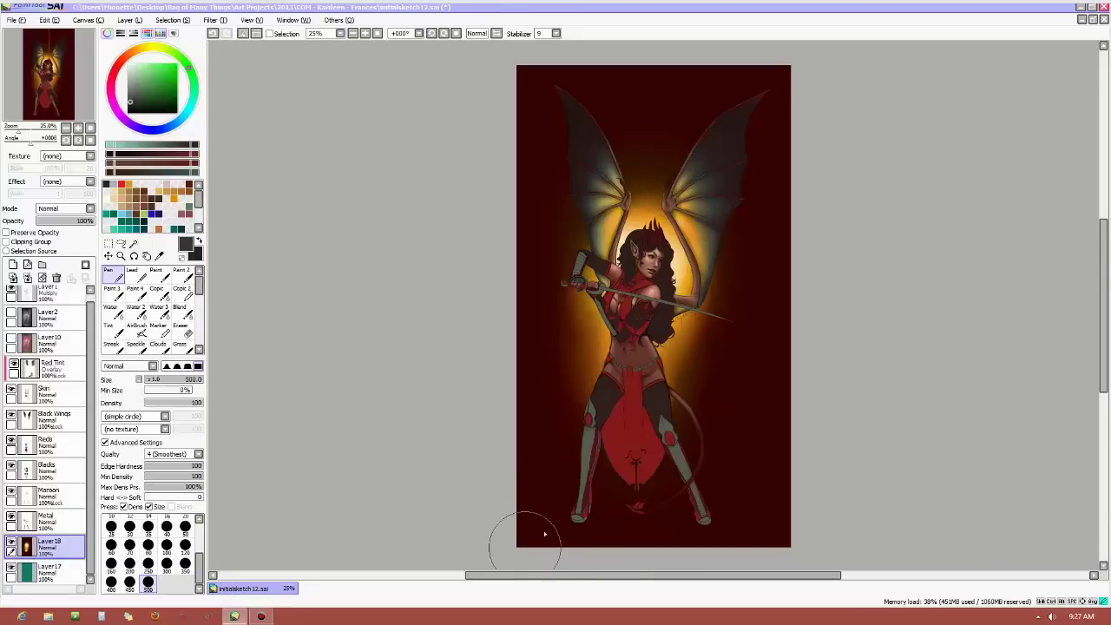
{"action": "left_click", "coordinate": [171, 20]}
{"action": "left_click", "coordinate": [187, 30]}
{"action": "left_click", "coordinate": [524, 493]}
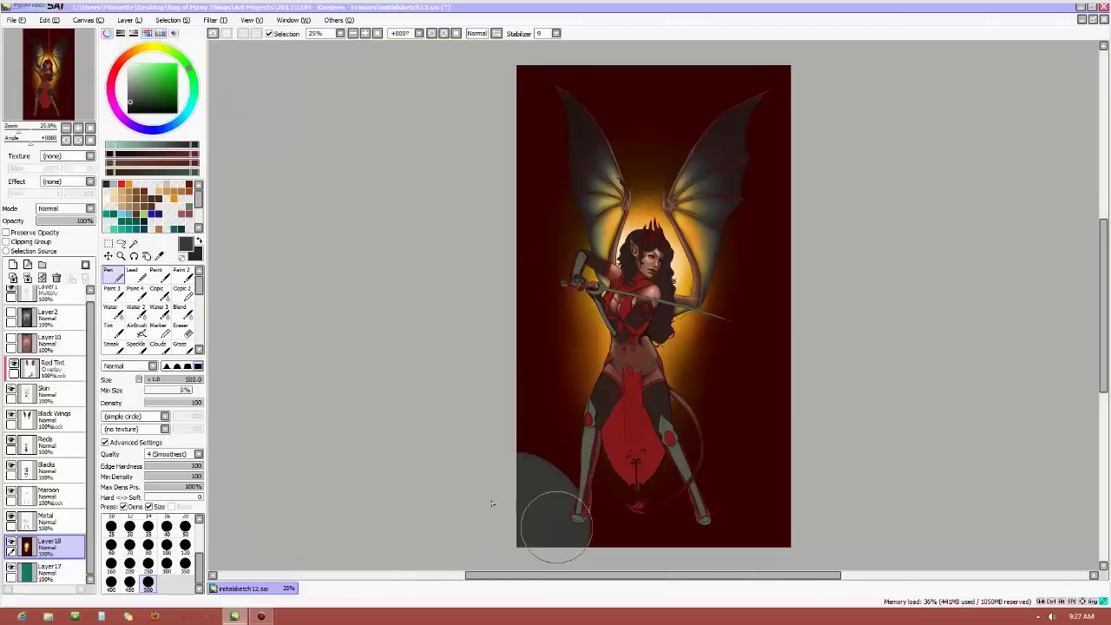
{"action": "left_click", "coordinate": [213, 34]}
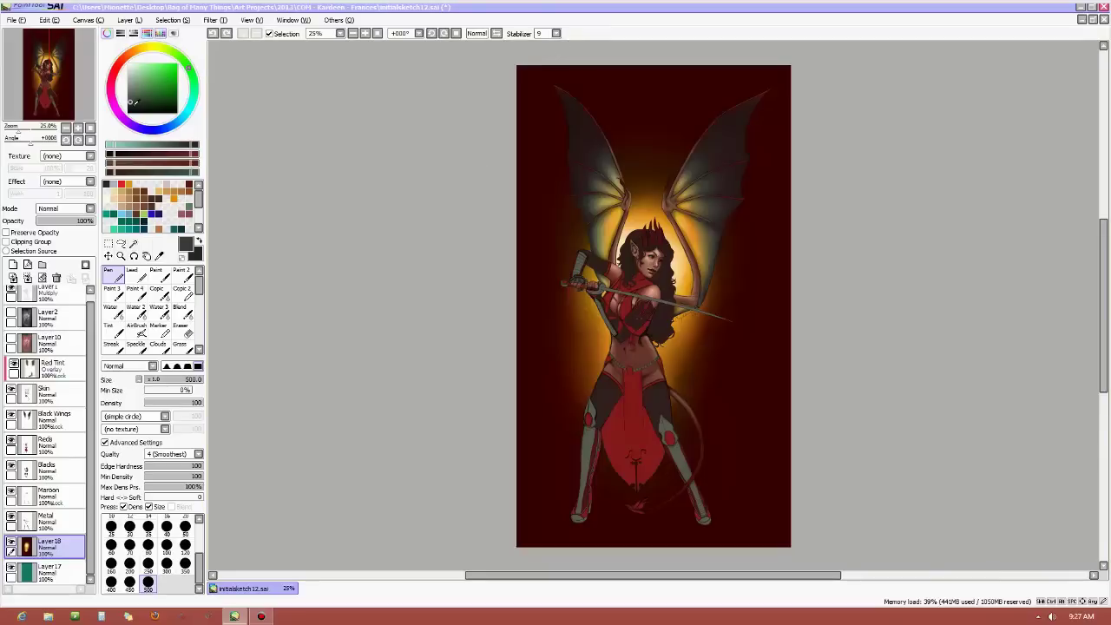
Sample the dark maroon background and darken the bottom-left corner, top edge and upper right side.
{"action": "left_click", "coordinate": [135, 106]}
{"action": "left_click_drag", "start_coordinate": [192, 108], "coordinate": [178, 128]}
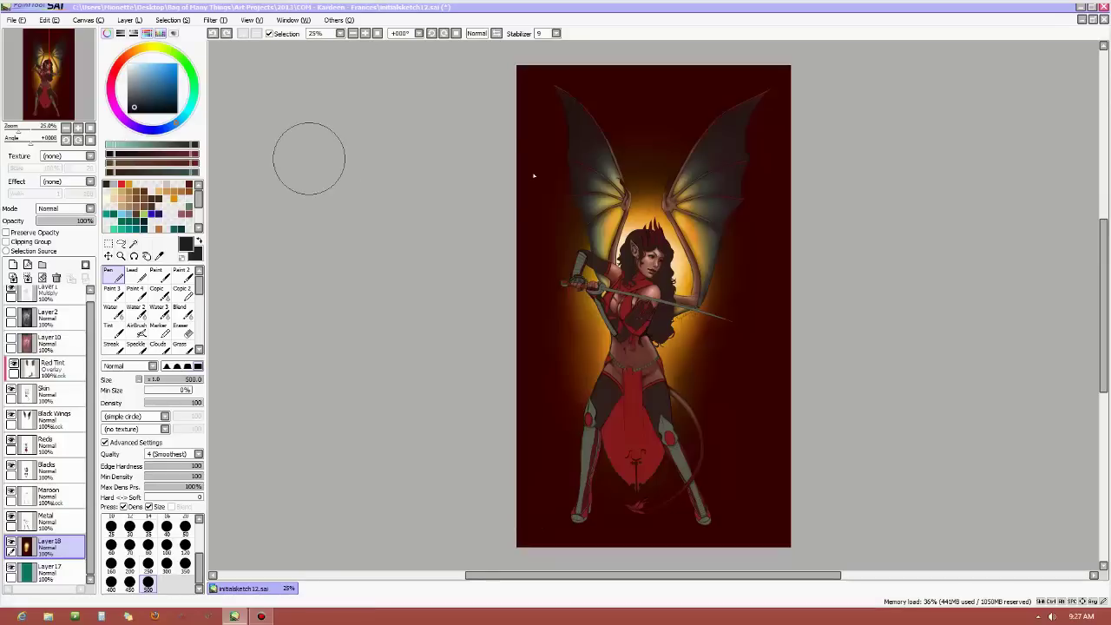
{"action": "left_click_drag", "start_coordinate": [566, 153], "coordinate": [599, 153]}
{"action": "left_click", "coordinate": [538, 391], "text": "alt"}
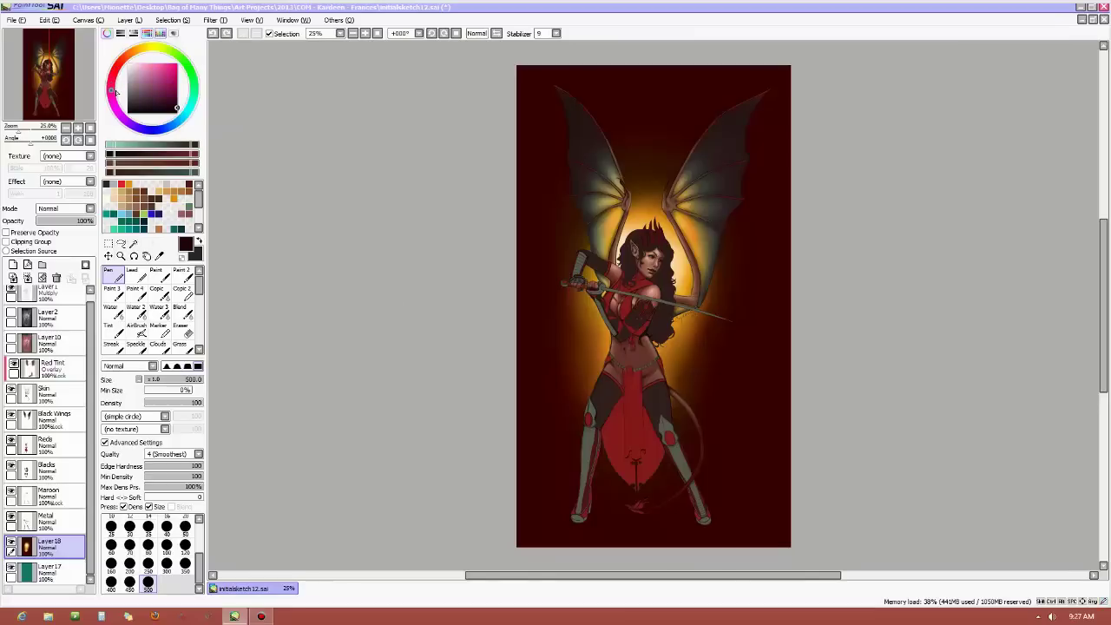
{"action": "mouse_move", "coordinate": [564, 469]}
{"action": "left_mouse_down"}
{"action": "mouse_move", "coordinate": [533, 509]}
{"action": "mouse_move", "coordinate": [508, 513]}
{"action": "left_mouse_up"}
{"action": "mouse_move", "coordinate": [521, 64]}
{"action": "left_mouse_down"}
{"action": "mouse_move", "coordinate": [550, 85]}
{"action": "mouse_move", "coordinate": [552, 72]}
{"action": "mouse_move", "coordinate": [721, 55]}
{"action": "mouse_move", "coordinate": [710, 52]}
{"action": "mouse_move", "coordinate": [754, 77]}
{"action": "mouse_move", "coordinate": [784, 127]}
{"action": "mouse_move", "coordinate": [823, 240]}
{"action": "left_mouse_up"}
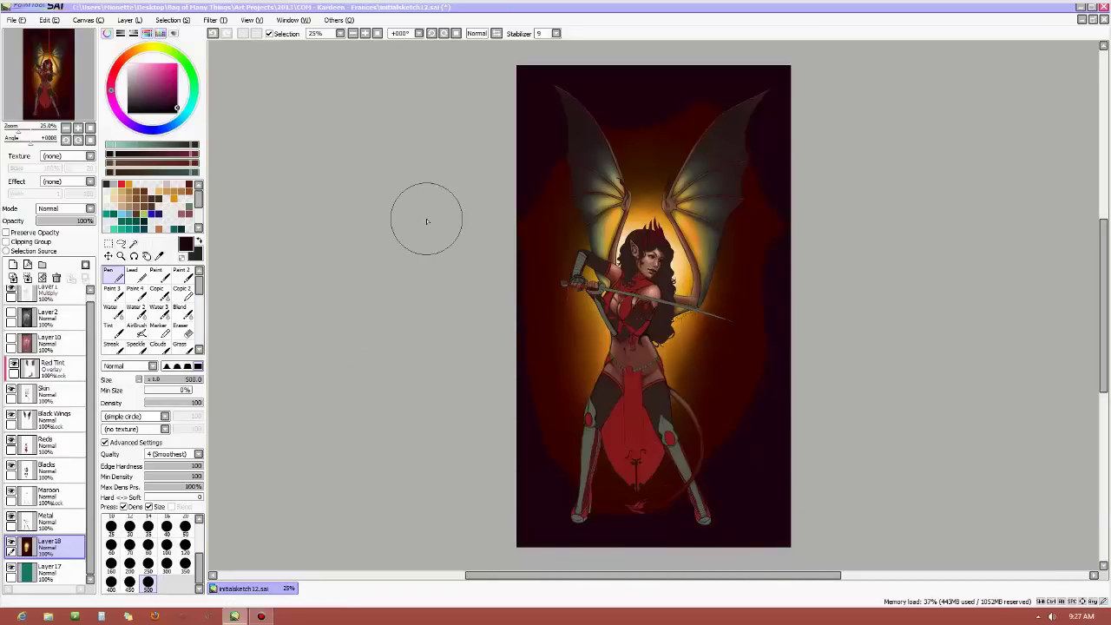
Try a size-350 eraser stroke above the head between the wings, then undo it.
{"action": "left_click", "coordinate": [185, 333]}
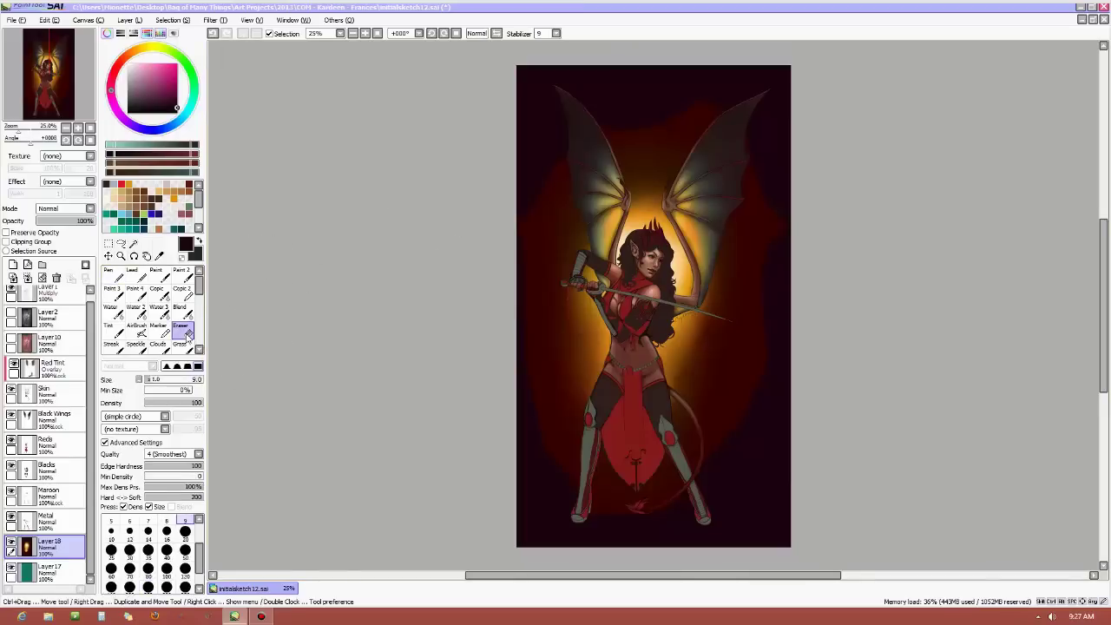
{"action": "scroll", "coordinate": [178, 564], "scroll_direction": "down", "scroll_amount": 3}
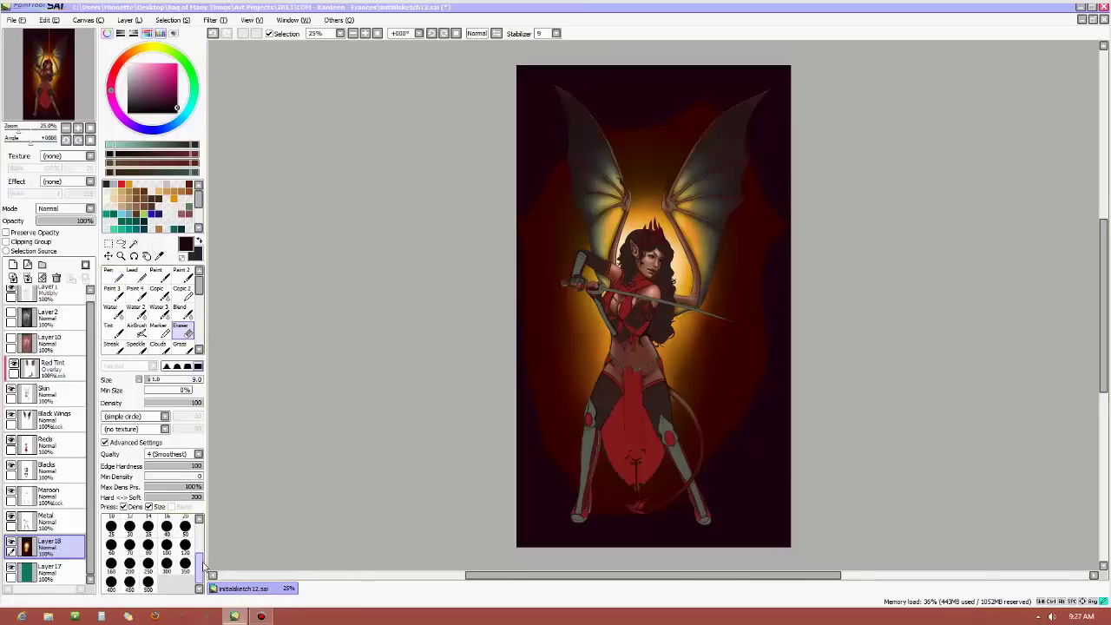
{"action": "left_click", "coordinate": [185, 562]}
{"action": "mouse_move", "coordinate": [608, 187]}
{"action": "left_mouse_down"}
{"action": "mouse_move", "coordinate": [651, 187]}
{"action": "mouse_move", "coordinate": [646, 152]}
{"action": "mouse_move", "coordinate": [621, 165]}
{"action": "left_mouse_up"}
{"action": "left_click", "coordinate": [212, 33]}
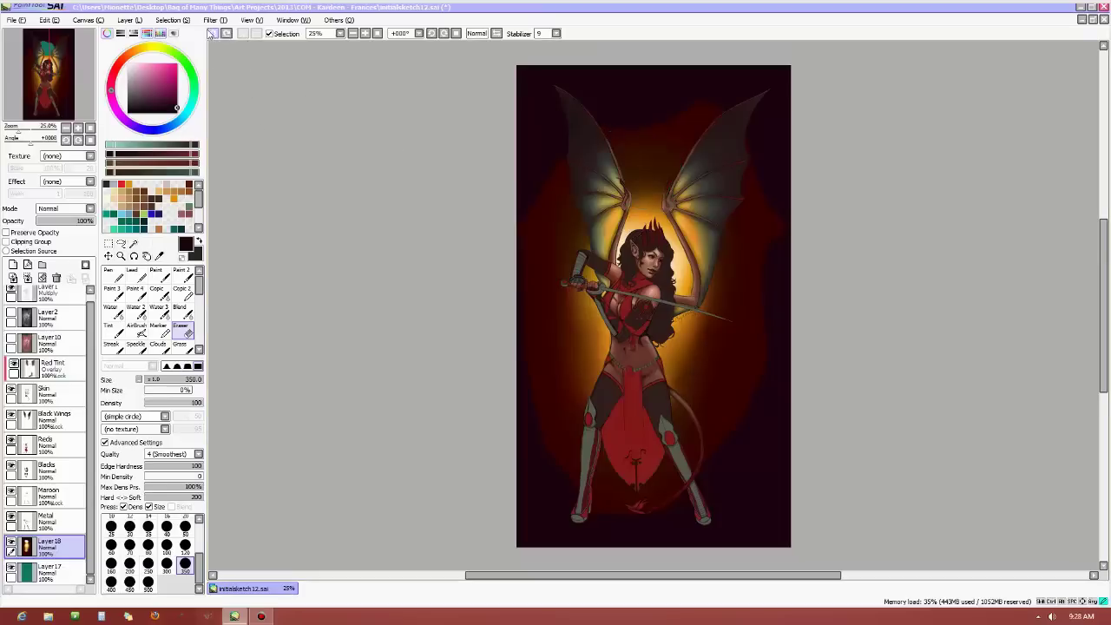
Blend the glow and dark edges around the wings and head with a size-350 Blend brush.
{"action": "left_click", "coordinate": [182, 310]}
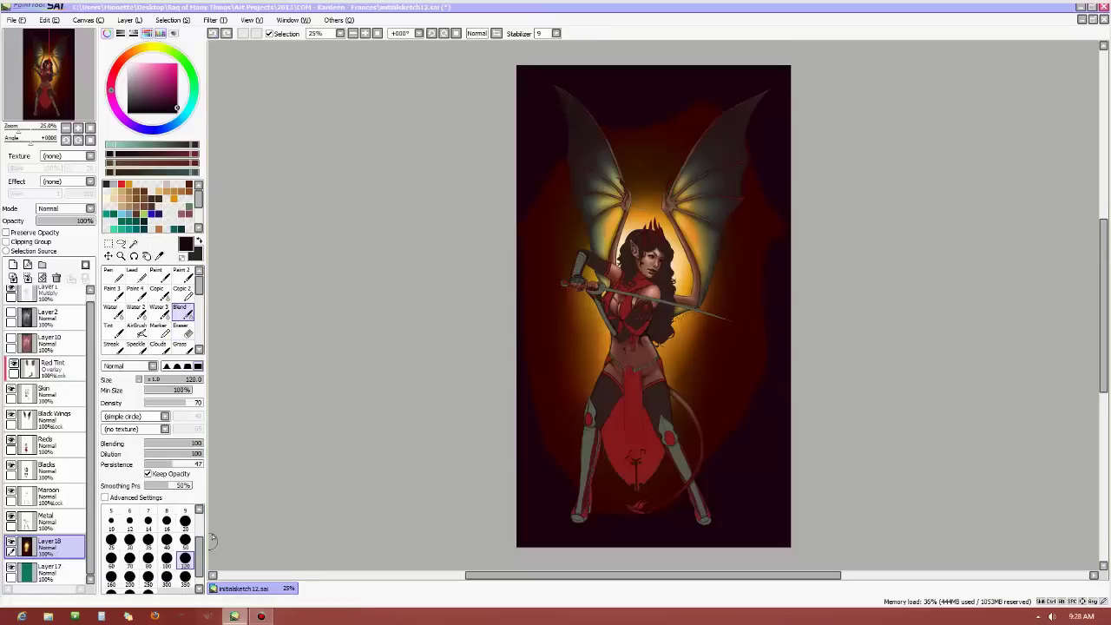
{"action": "scroll", "coordinate": [202, 556], "scroll_direction": "down", "scroll_amount": 1}
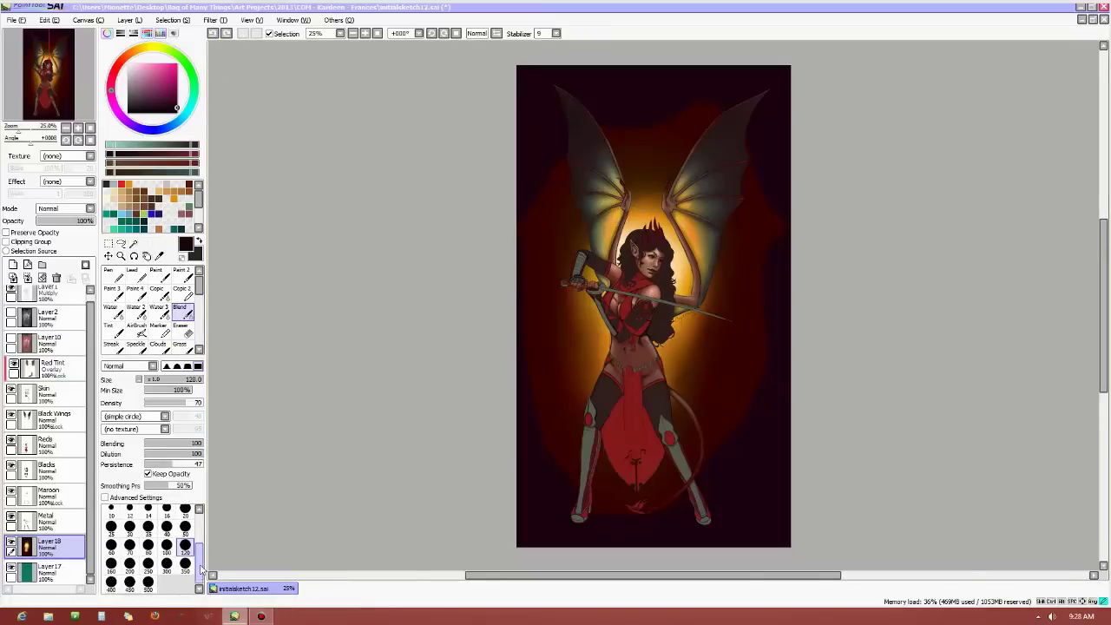
{"action": "left_click", "coordinate": [185, 564]}
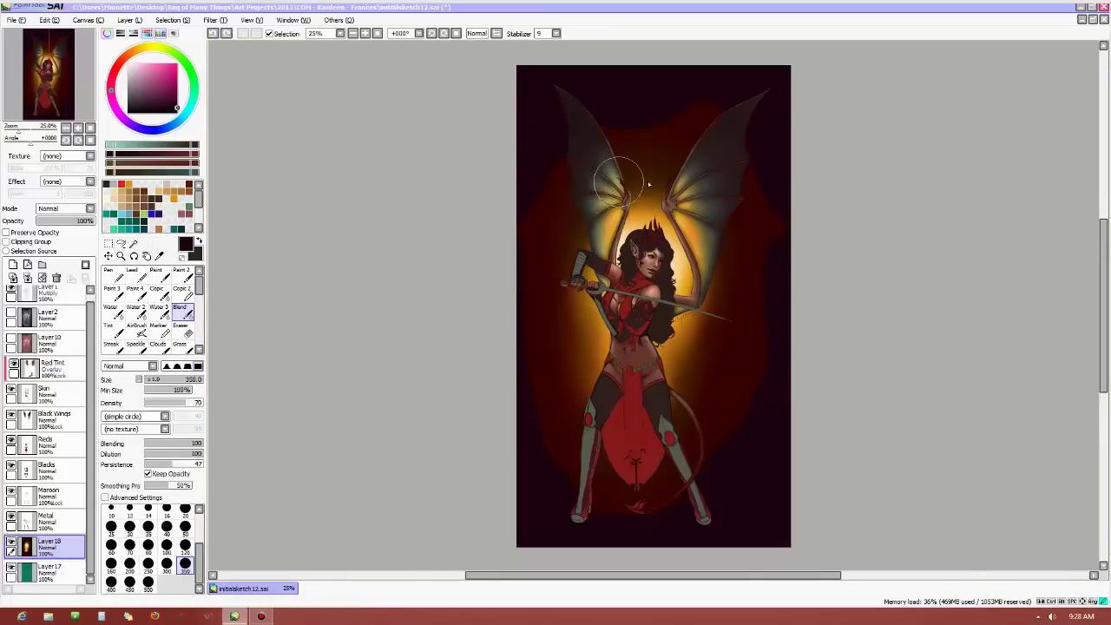
{"action": "left_click_drag", "start_coordinate": [638, 184], "coordinate": [646, 192]}
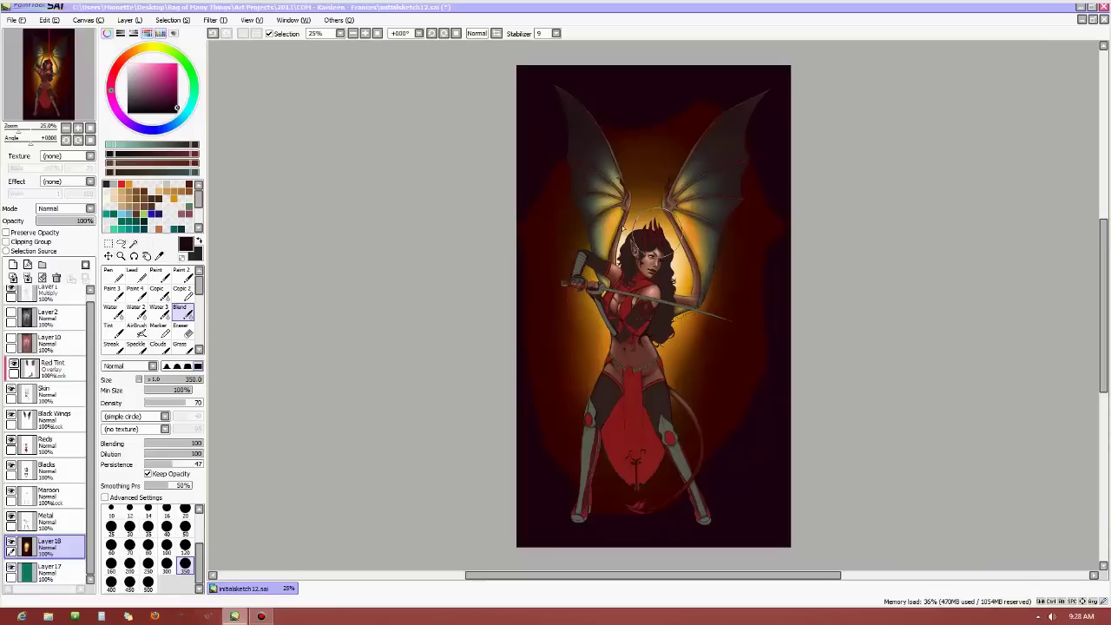
{"action": "mouse_move", "coordinate": [612, 231]}
{"action": "left_mouse_down"}
{"action": "mouse_move", "coordinate": [647, 225]}
{"action": "mouse_move", "coordinate": [670, 261]}
{"action": "mouse_move", "coordinate": [657, 203]}
{"action": "left_mouse_up"}
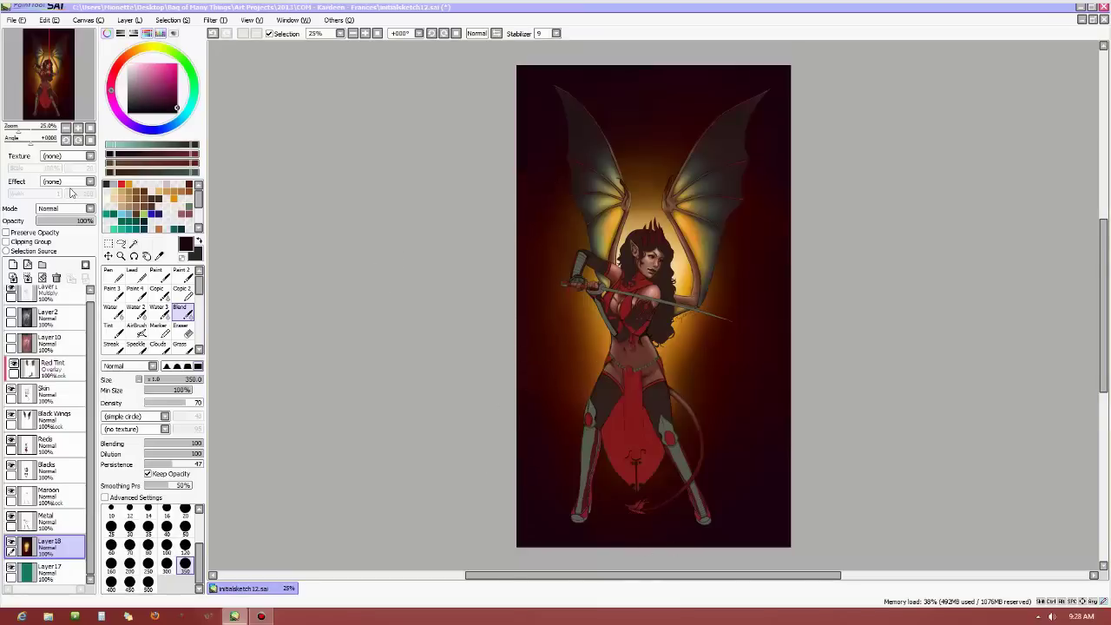
Give the brush the Marble 1 pt paper texture instead of Marble 2 pt.
{"action": "left_click", "coordinate": [69, 158]}
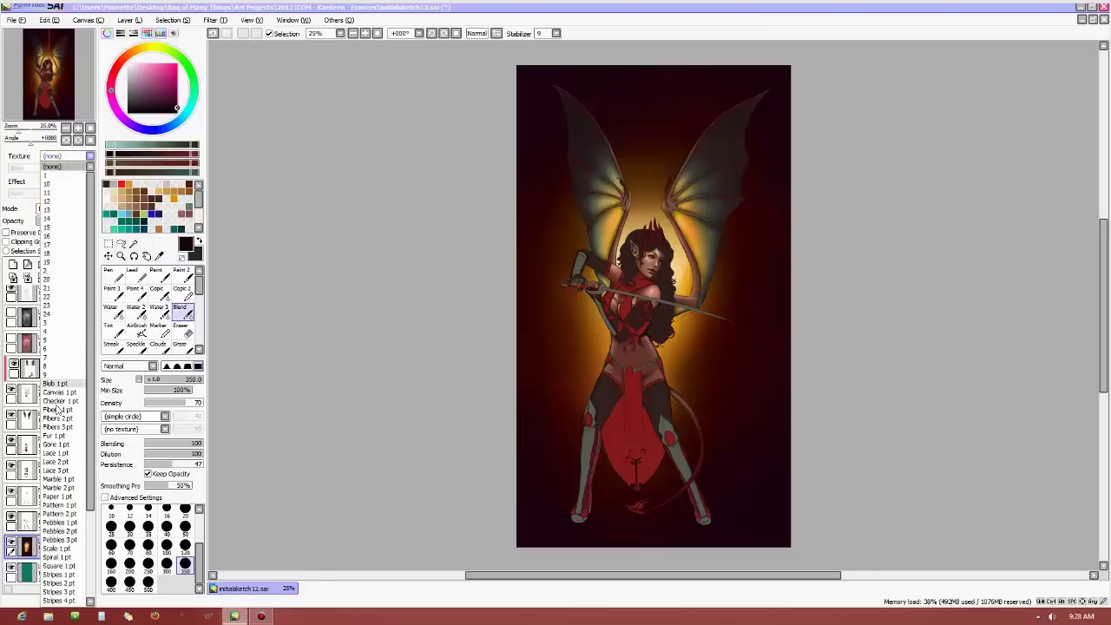
{"action": "left_click", "coordinate": [63, 487]}
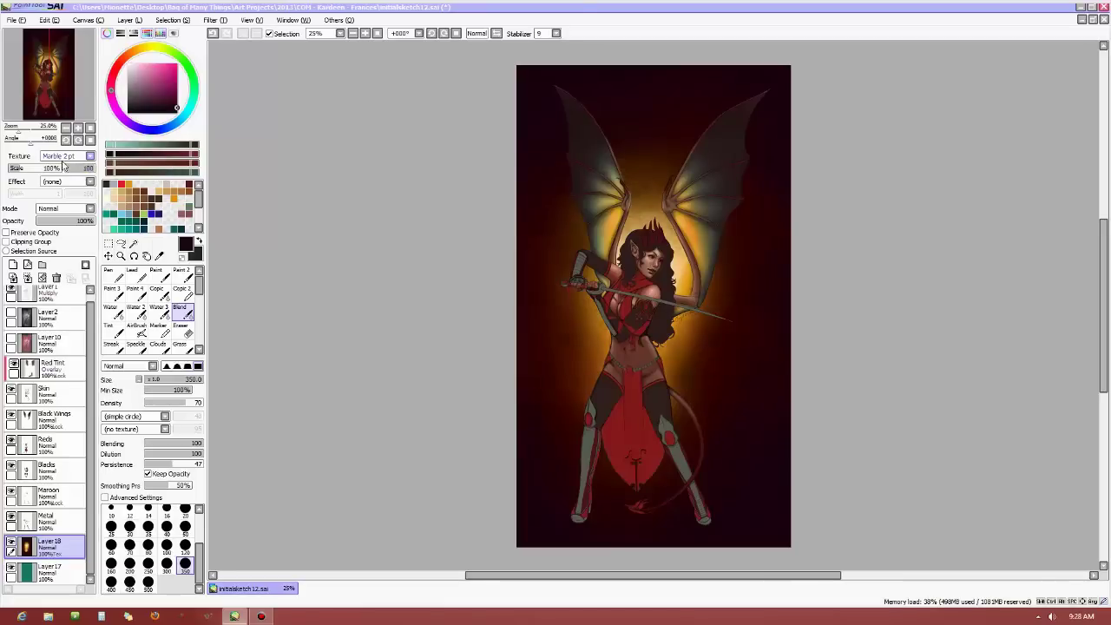
{"action": "left_click", "coordinate": [66, 156]}
{"action": "left_click", "coordinate": [63, 477]}
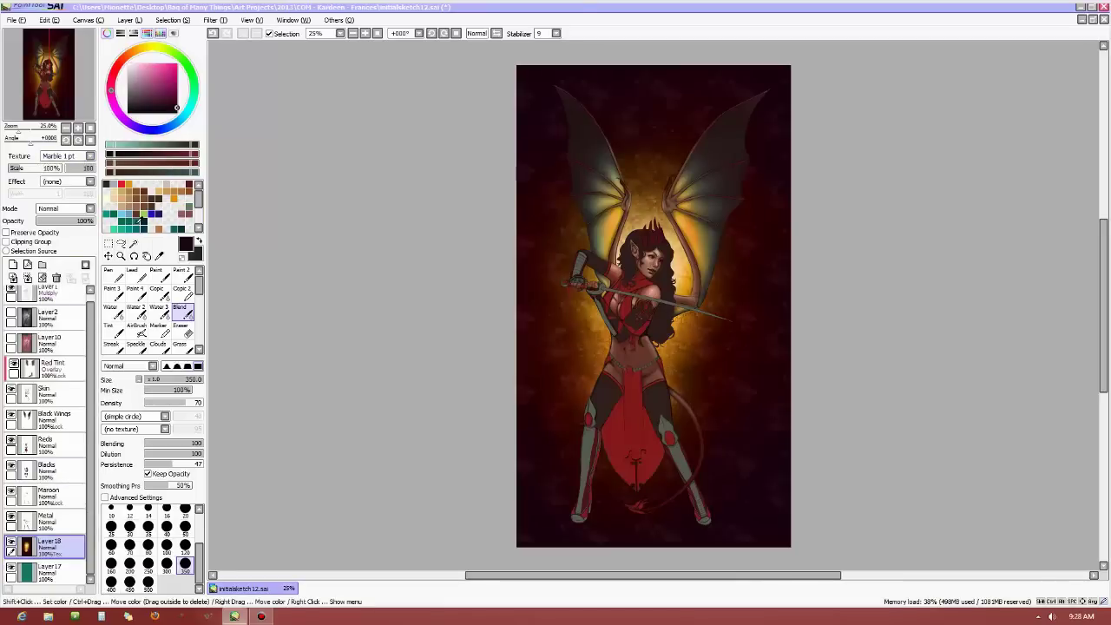
Tilt the canvas, reset it upright, and raise the brush texture strength to 24.
{"action": "left_click_drag", "start_coordinate": [33, 147], "coordinate": [54, 170]}
{"action": "left_click", "coordinate": [90, 140]}
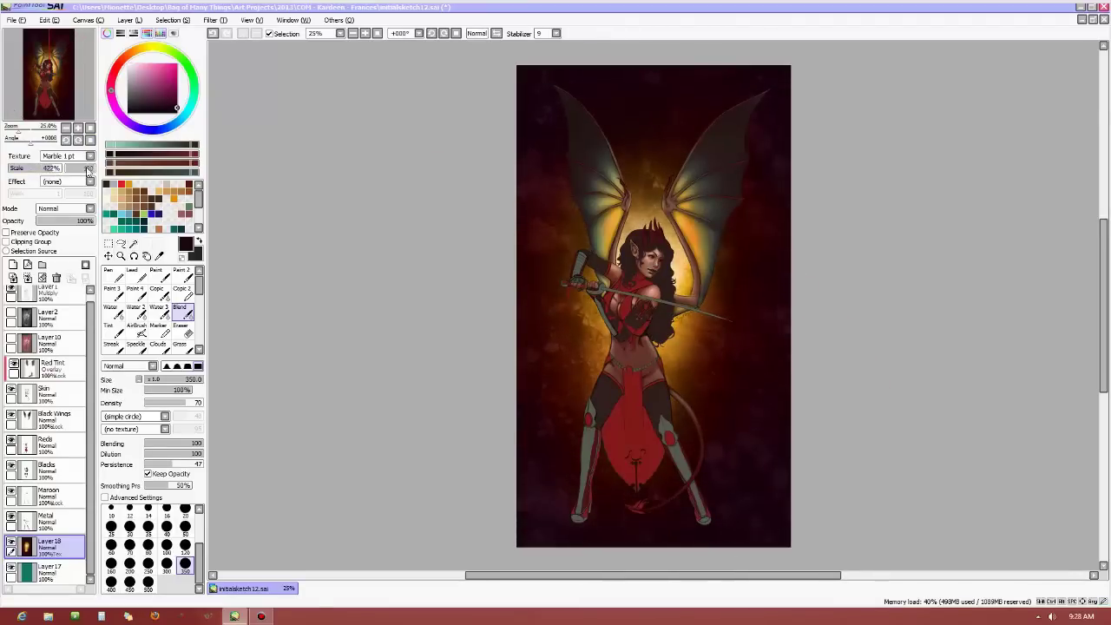
{"action": "left_click_drag", "start_coordinate": [78, 174], "coordinate": [85, 174]}
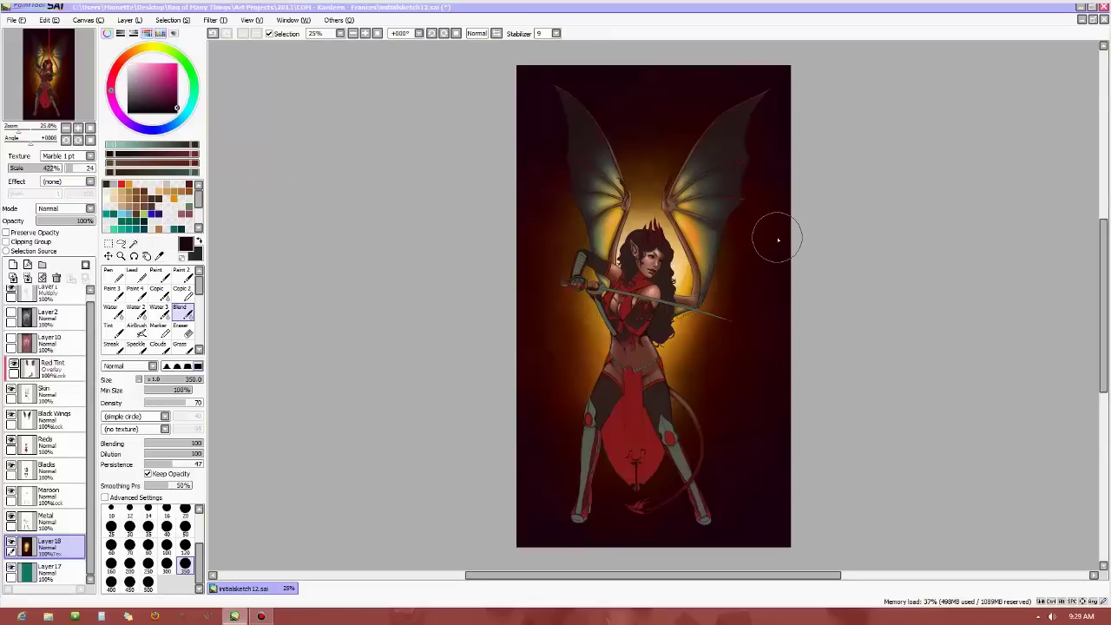
Apply Brightness and Contrast to the background: brightness +41, contrast +12, Color Deepen +58.
{"action": "left_click", "coordinate": [215, 20]}
{"action": "left_click", "coordinate": [219, 45]}
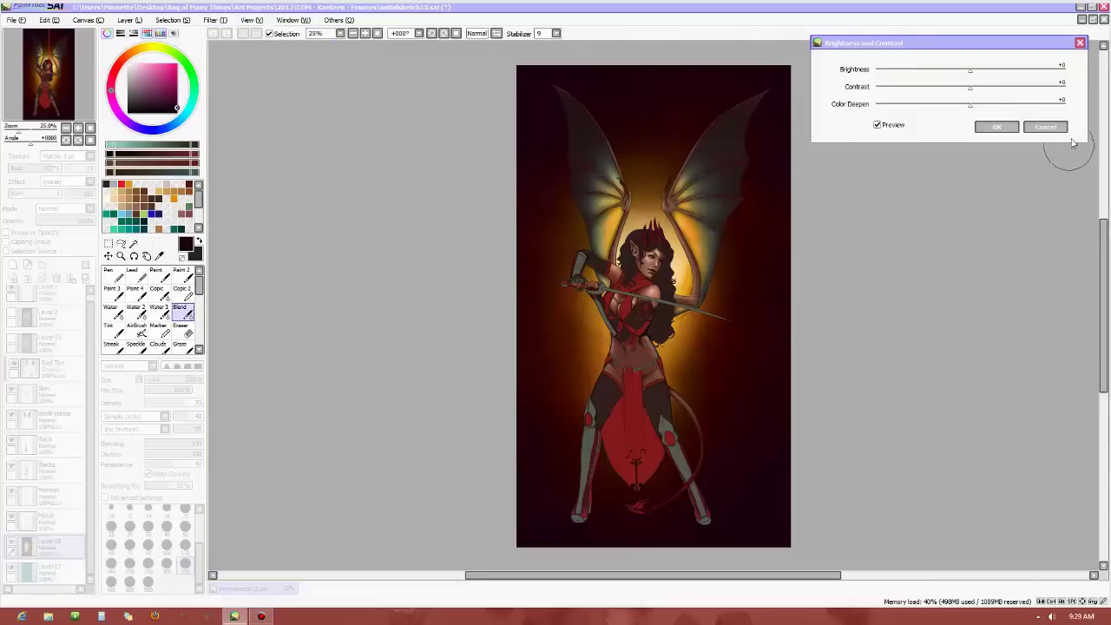
{"action": "left_click_drag", "start_coordinate": [988, 94], "coordinate": [1008, 80]}
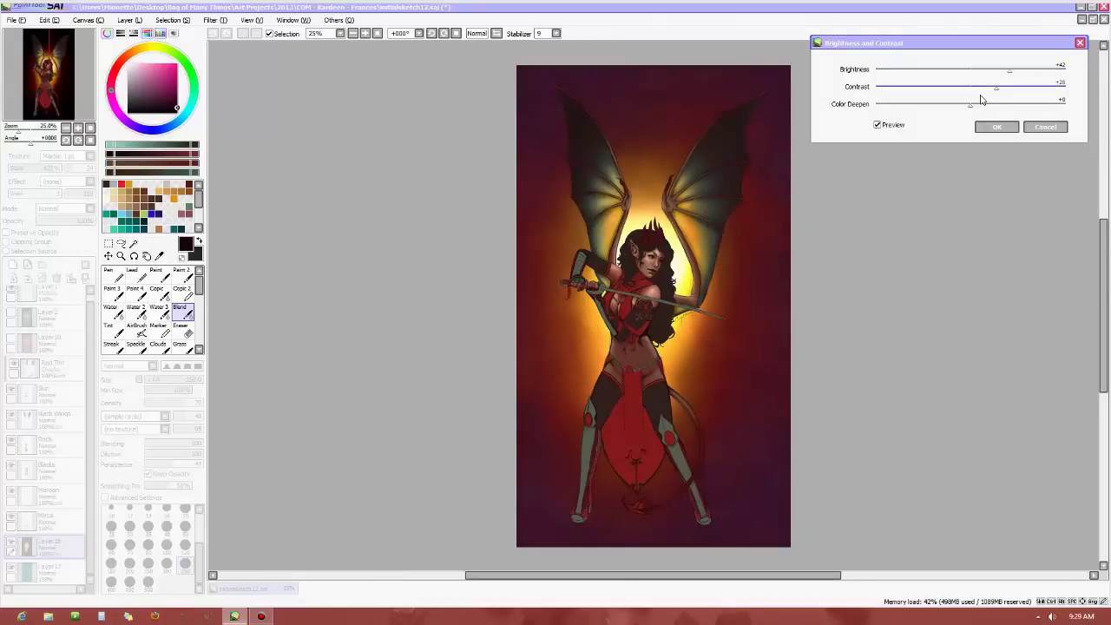
{"action": "left_click", "coordinate": [1005, 105]}
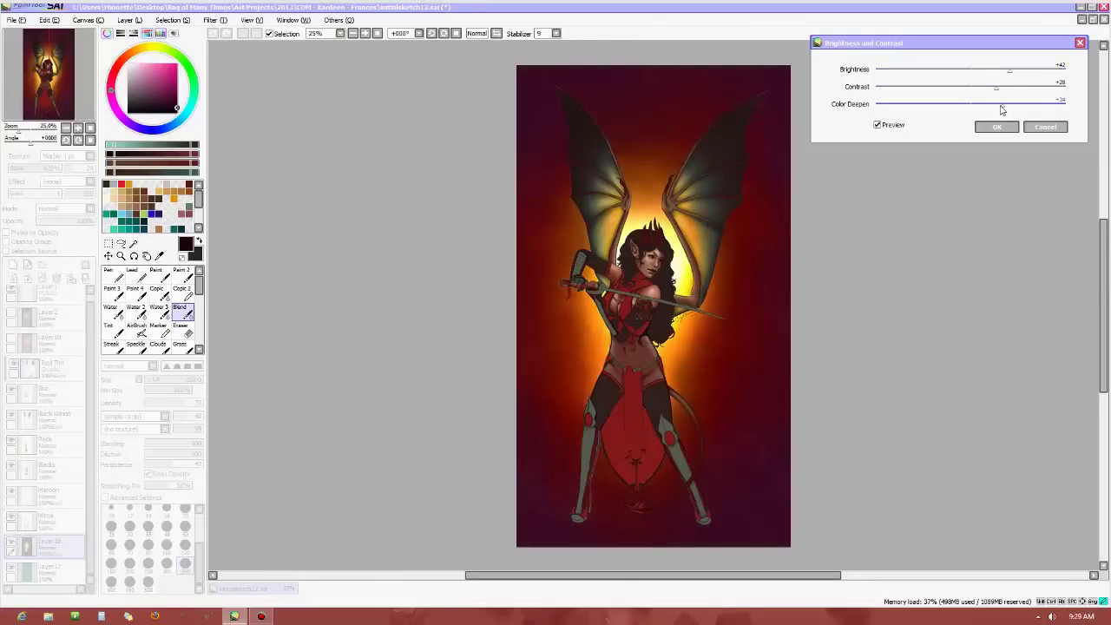
{"action": "left_click_drag", "start_coordinate": [1003, 109], "coordinate": [981, 96]}
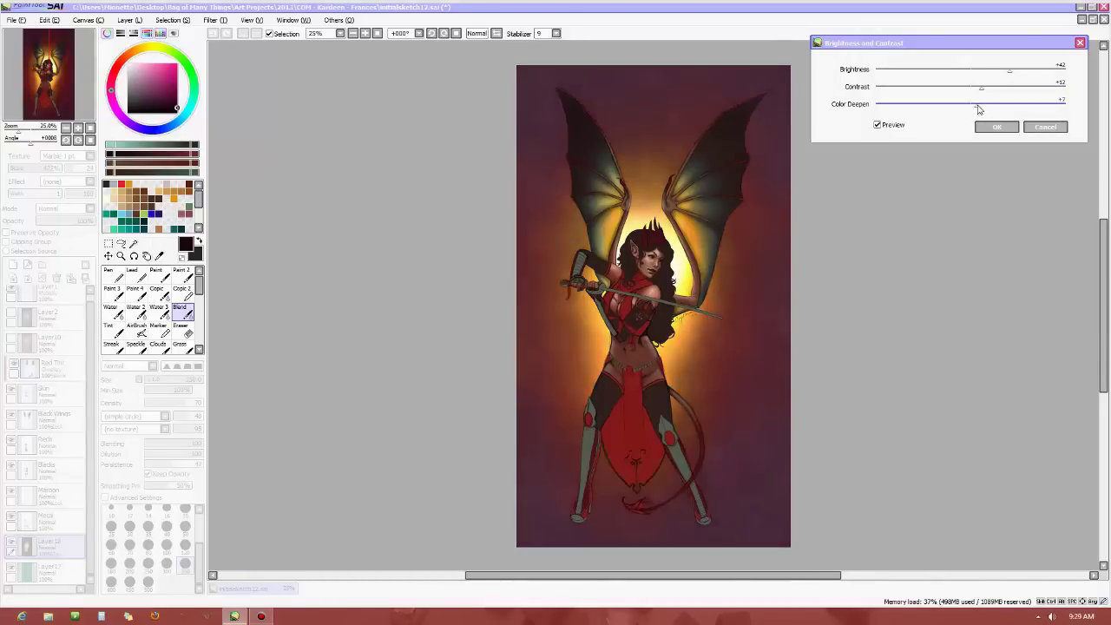
{"action": "left_click_drag", "start_coordinate": [970, 109], "coordinate": [1023, 113]}
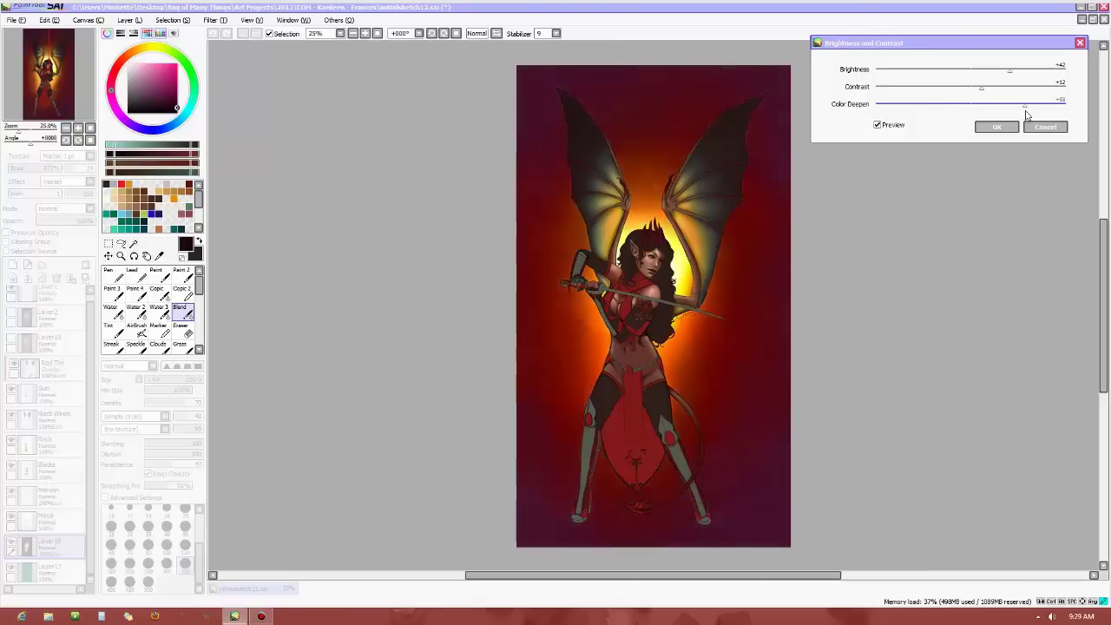
{"action": "mouse_move", "coordinate": [1008, 75]}
{"action": "left_mouse_down"}
{"action": "mouse_move", "coordinate": [998, 77]}
{"action": "mouse_move", "coordinate": [1010, 81]}
{"action": "left_mouse_up"}
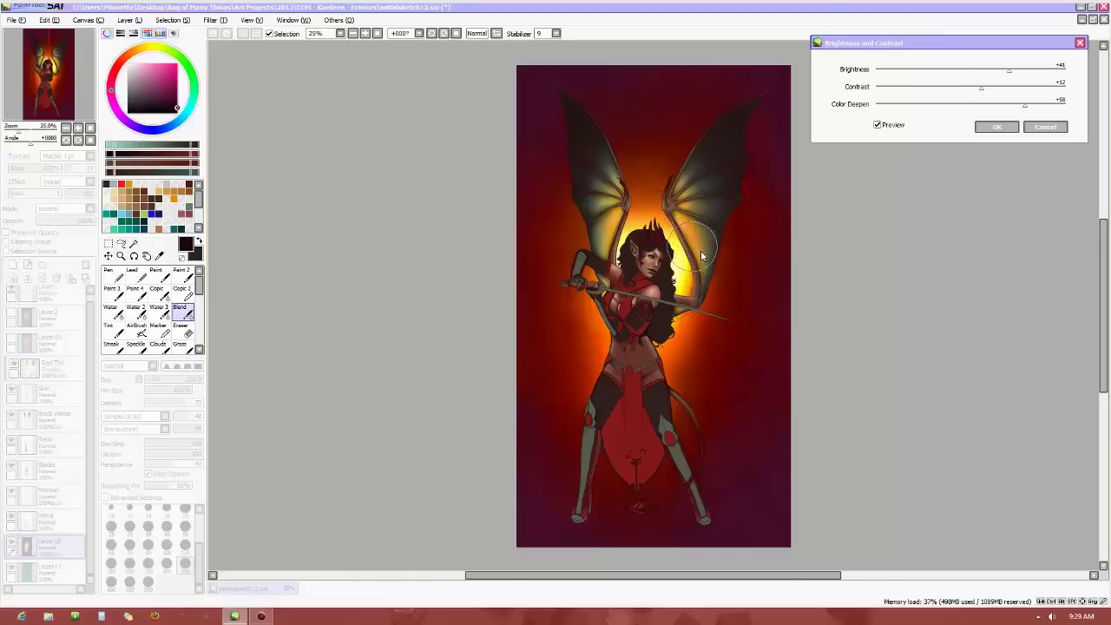
{"action": "left_click", "coordinate": [997, 126]}
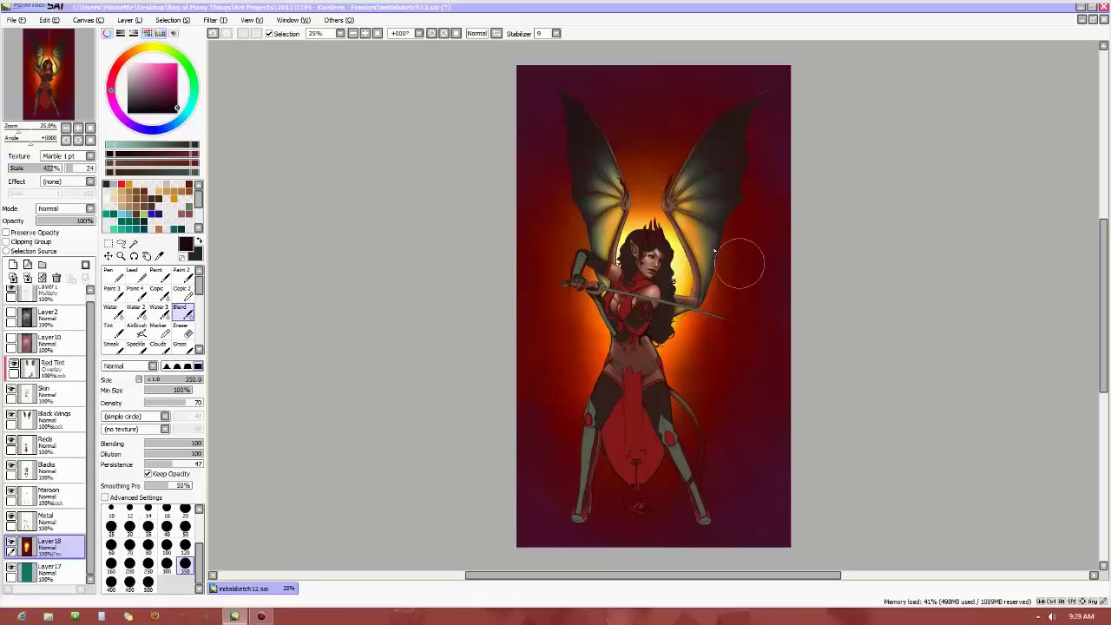
Sample pale yellow from the glowing wing and make the Black Wings layer active.
{"action": "left_click", "coordinate": [695, 268], "text": "alt"}
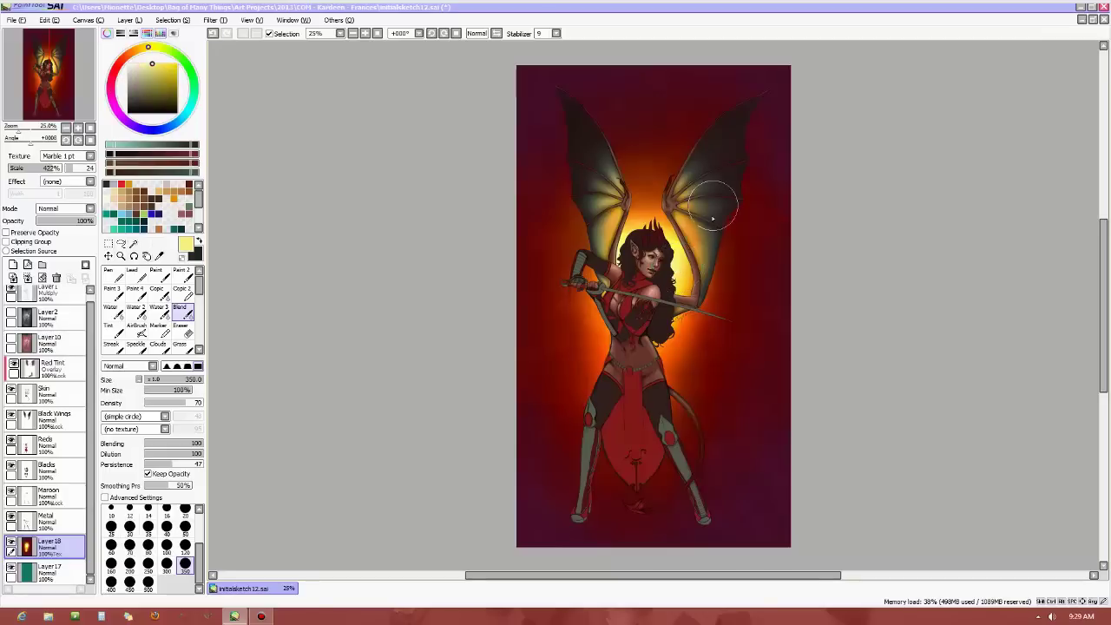
{"action": "scroll", "coordinate": [712, 217], "scroll_direction": "up", "scroll_amount": 1}
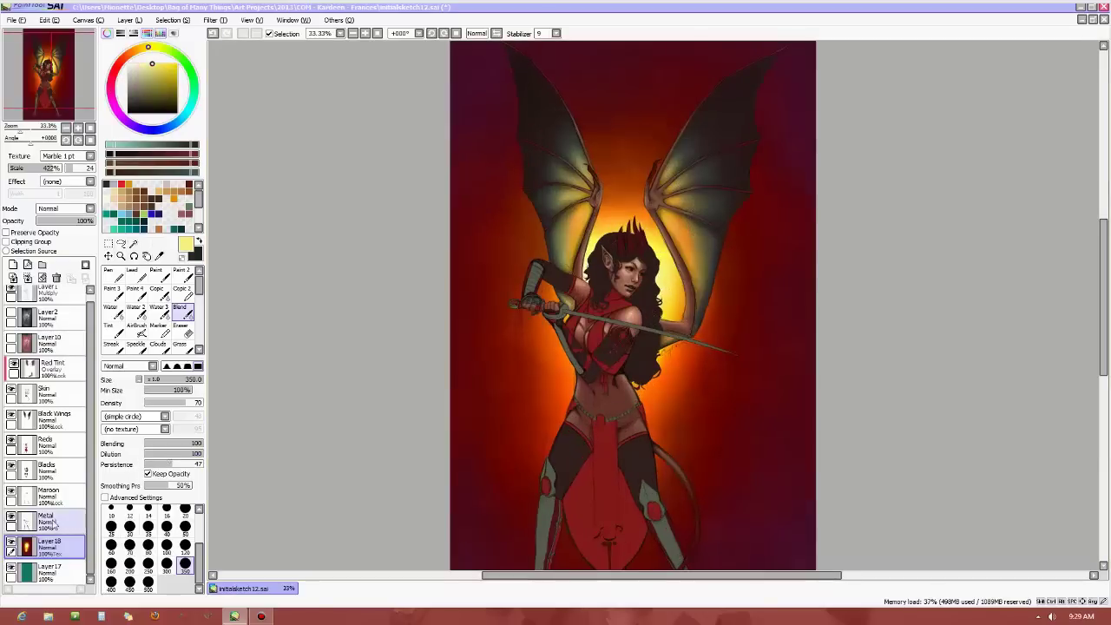
{"action": "left_click", "coordinate": [52, 419]}
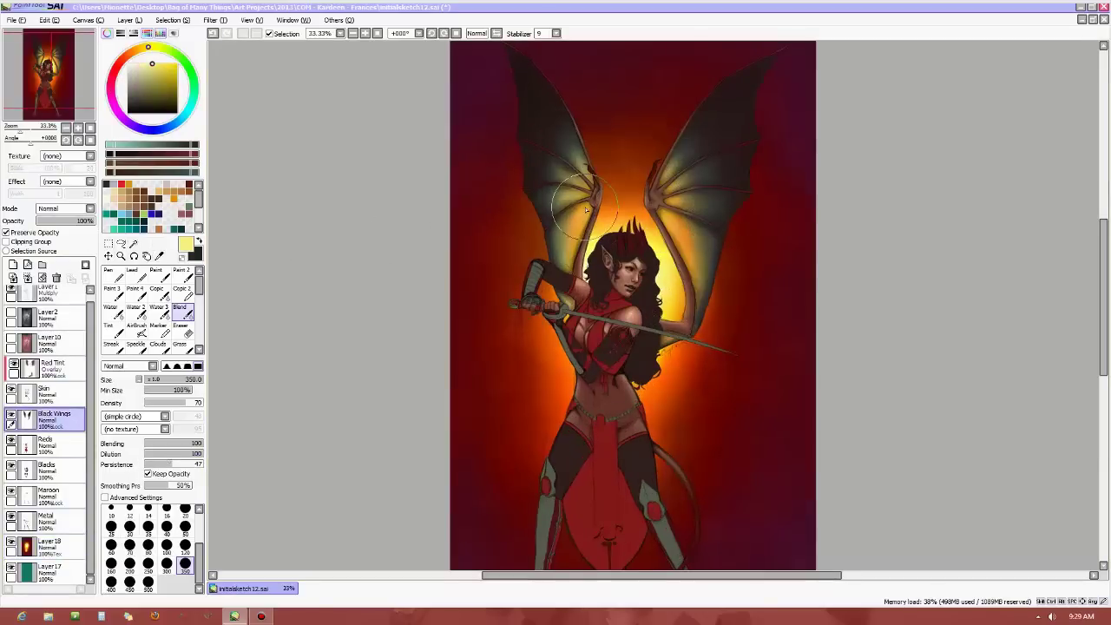
{"action": "scroll", "coordinate": [165, 325], "scroll_direction": "down", "scroll_amount": 2}
Paint a selection over the head, hair and upper glow, then hide the selection overlay.
{"action": "left_click", "coordinate": [163, 324]}
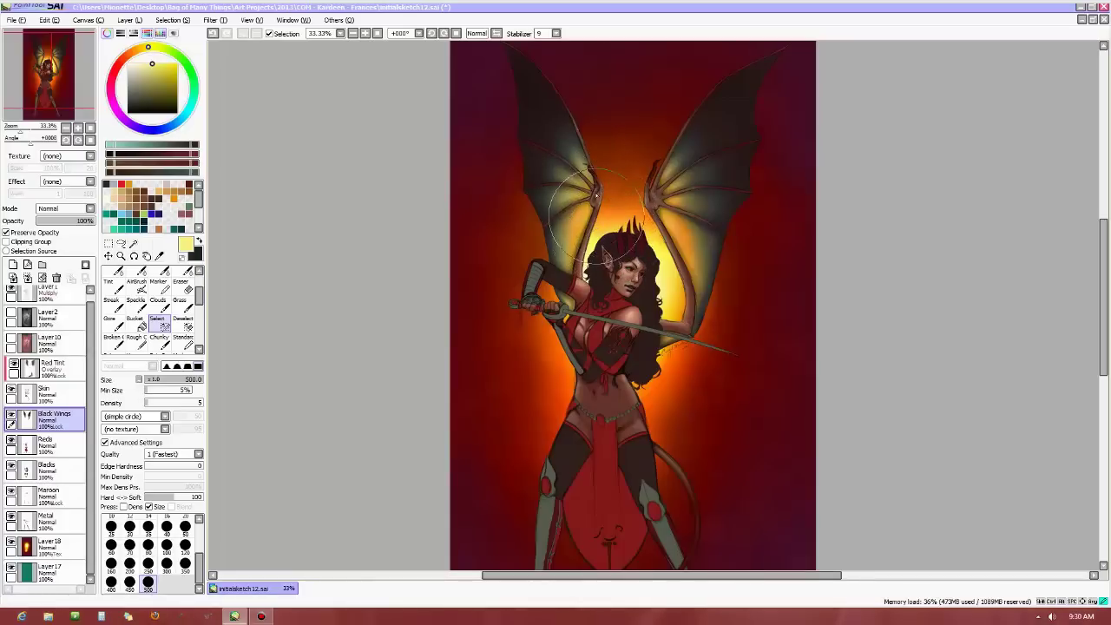
{"action": "mouse_move", "coordinate": [614, 240]}
{"action": "left_mouse_down"}
{"action": "mouse_move", "coordinate": [573, 217]}
{"action": "mouse_move", "coordinate": [628, 306]}
{"action": "mouse_move", "coordinate": [633, 278]}
{"action": "mouse_move", "coordinate": [603, 193]}
{"action": "mouse_move", "coordinate": [614, 184]}
{"action": "mouse_move", "coordinate": [641, 306]}
{"action": "mouse_move", "coordinate": [653, 213]}
{"action": "mouse_move", "coordinate": [673, 238]}
{"action": "mouse_move", "coordinate": [613, 217]}
{"action": "mouse_move", "coordinate": [604, 261]}
{"action": "mouse_move", "coordinate": [659, 209]}
{"action": "mouse_move", "coordinate": [676, 239]}
{"action": "mouse_move", "coordinate": [578, 201]}
{"action": "mouse_move", "coordinate": [651, 187]}
{"action": "mouse_move", "coordinate": [670, 273]}
{"action": "mouse_move", "coordinate": [591, 178]}
{"action": "mouse_move", "coordinate": [603, 306]}
{"action": "mouse_move", "coordinate": [643, 202]}
{"action": "mouse_move", "coordinate": [595, 196]}
{"action": "mouse_move", "coordinate": [630, 331]}
{"action": "mouse_move", "coordinate": [666, 219]}
{"action": "mouse_move", "coordinate": [659, 207]}
{"action": "mouse_move", "coordinate": [580, 224]}
{"action": "mouse_move", "coordinate": [599, 207]}
{"action": "mouse_move", "coordinate": [602, 300]}
{"action": "mouse_move", "coordinate": [673, 302]}
{"action": "mouse_move", "coordinate": [661, 286]}
{"action": "mouse_move", "coordinate": [650, 303]}
{"action": "mouse_move", "coordinate": [567, 132]}
{"action": "mouse_move", "coordinate": [549, 193]}
{"action": "mouse_move", "coordinate": [635, 150]}
{"action": "mouse_move", "coordinate": [688, 247]}
{"action": "mouse_move", "coordinate": [688, 279]}
{"action": "mouse_move", "coordinate": [703, 256]}
{"action": "mouse_move", "coordinate": [679, 265]}
{"action": "mouse_move", "coordinate": [591, 235]}
{"action": "mouse_move", "coordinate": [651, 322]}
{"action": "mouse_move", "coordinate": [601, 334]}
{"action": "mouse_move", "coordinate": [634, 356]}
{"action": "mouse_move", "coordinate": [599, 393]}
{"action": "mouse_move", "coordinate": [651, 396]}
{"action": "mouse_move", "coordinate": [526, 315]}
{"action": "left_mouse_up"}
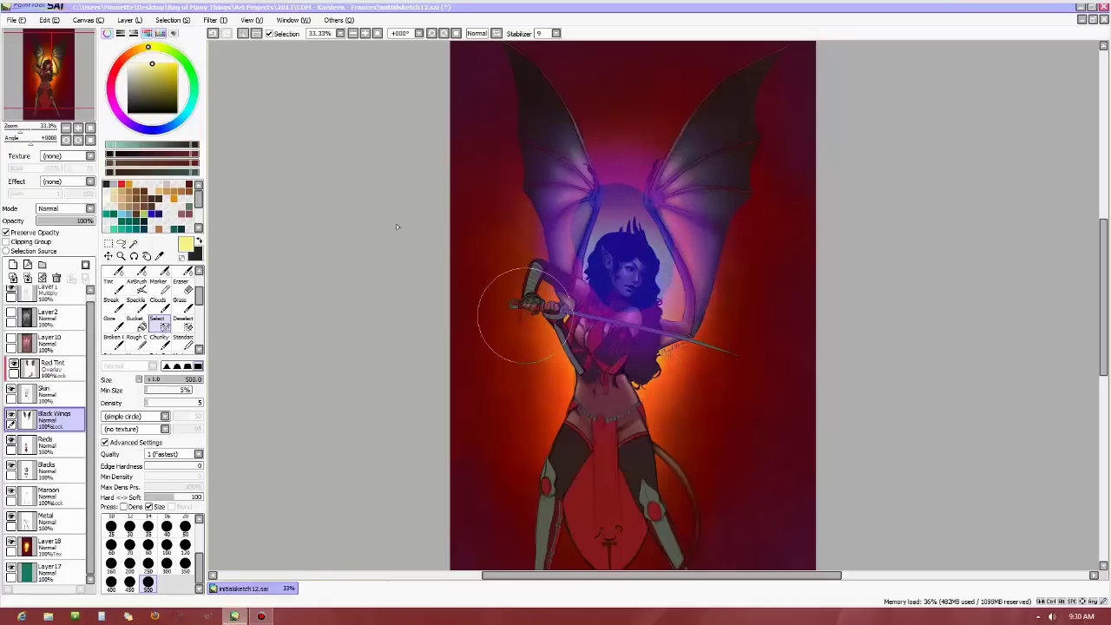
{"action": "left_click", "coordinate": [269, 33]}
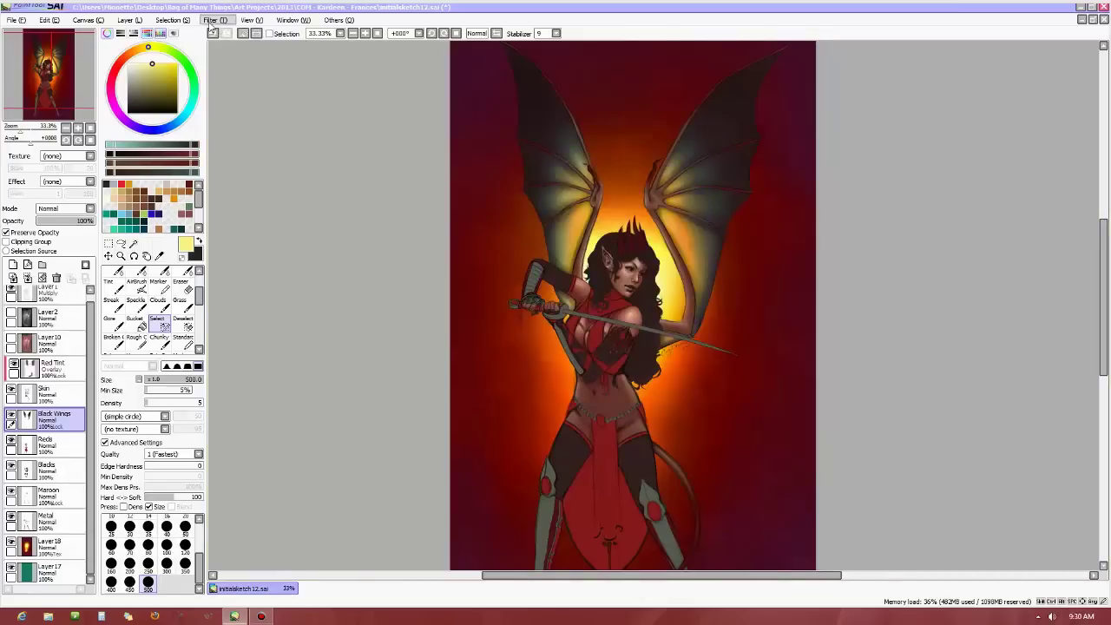
{"action": "left_click", "coordinate": [211, 20]}
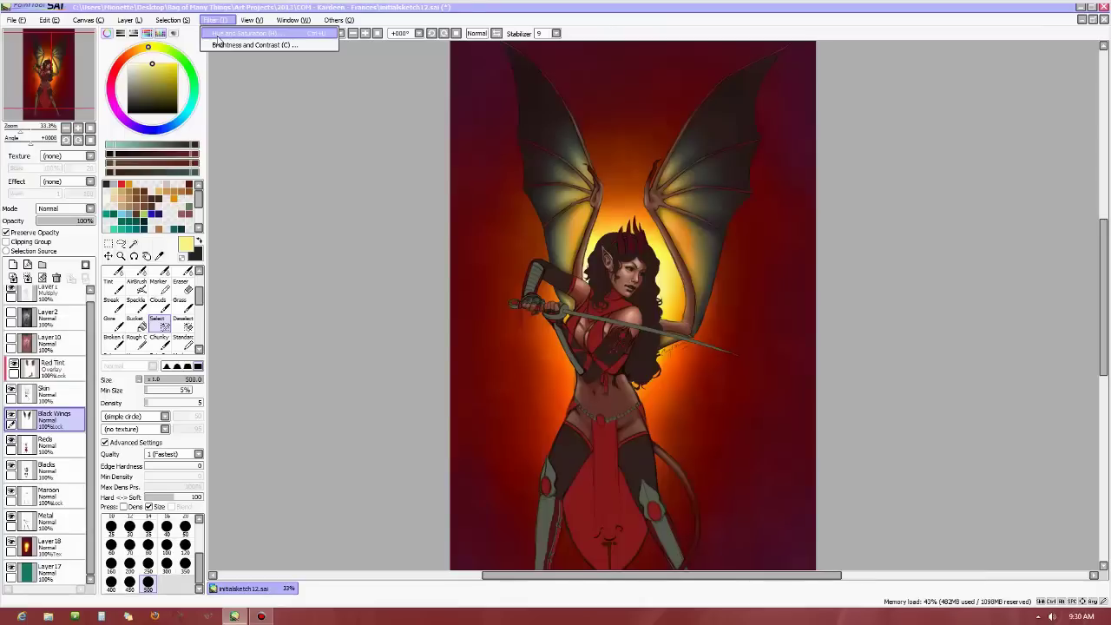
Brighten the selected wing area to brightness +16 and contrast +28.
{"action": "left_click", "coordinate": [219, 45]}
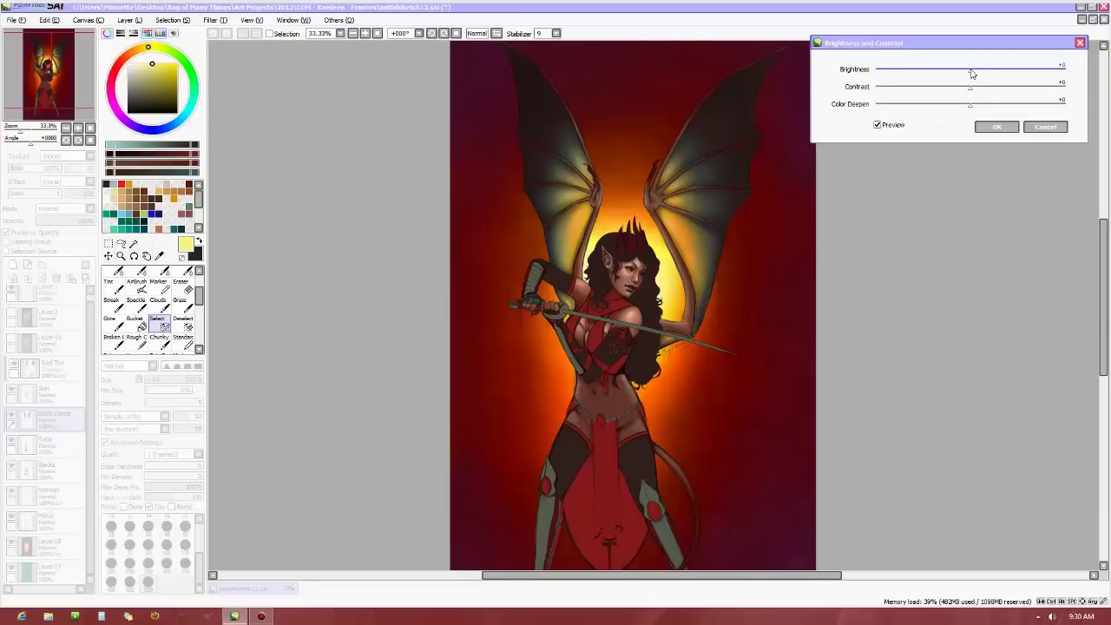
{"action": "left_click_drag", "start_coordinate": [980, 74], "coordinate": [1006, 92]}
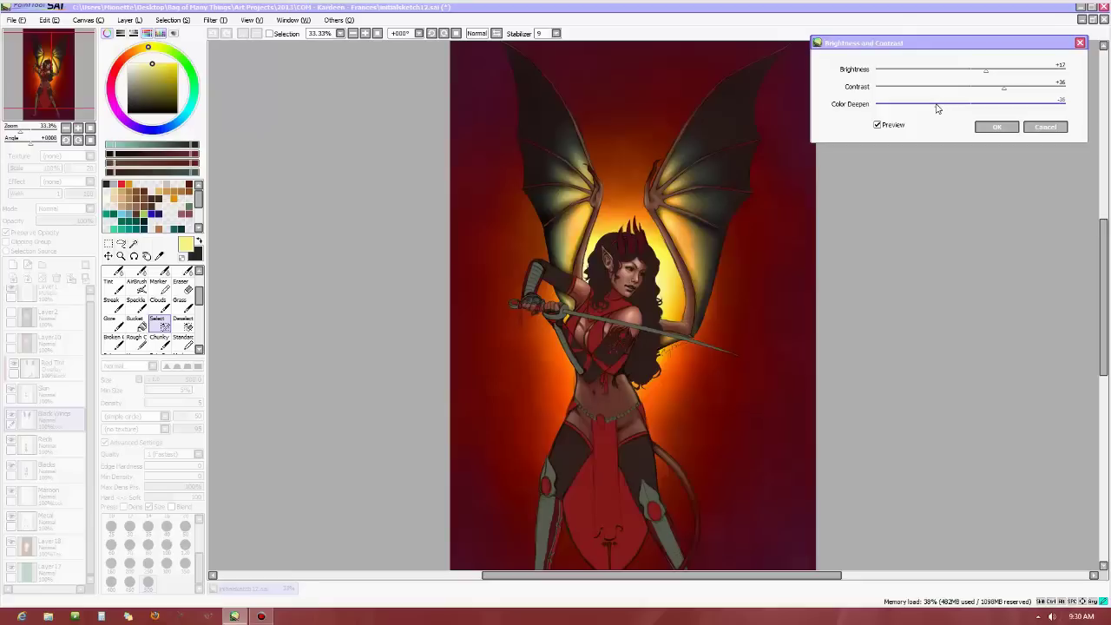
{"action": "mouse_move", "coordinate": [1007, 93]}
{"action": "left_mouse_down"}
{"action": "mouse_move", "coordinate": [1020, 98]}
{"action": "mouse_move", "coordinate": [997, 95]}
{"action": "left_mouse_up"}
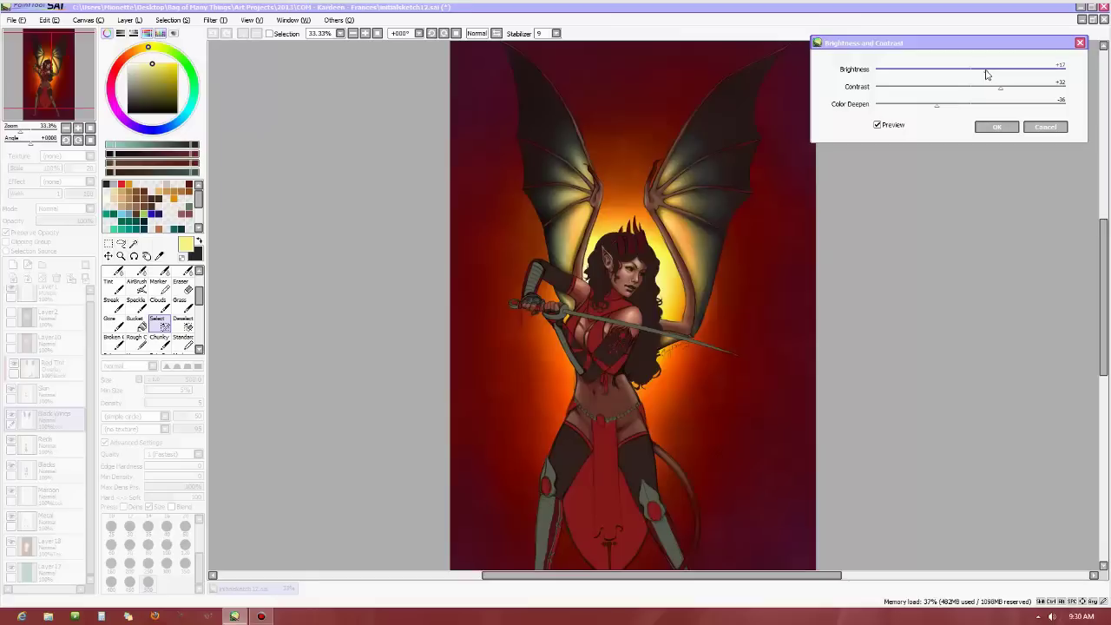
{"action": "mouse_move", "coordinate": [987, 75]}
{"action": "left_mouse_down"}
{"action": "mouse_move", "coordinate": [1015, 74]}
{"action": "mouse_move", "coordinate": [996, 78]}
{"action": "left_mouse_up"}
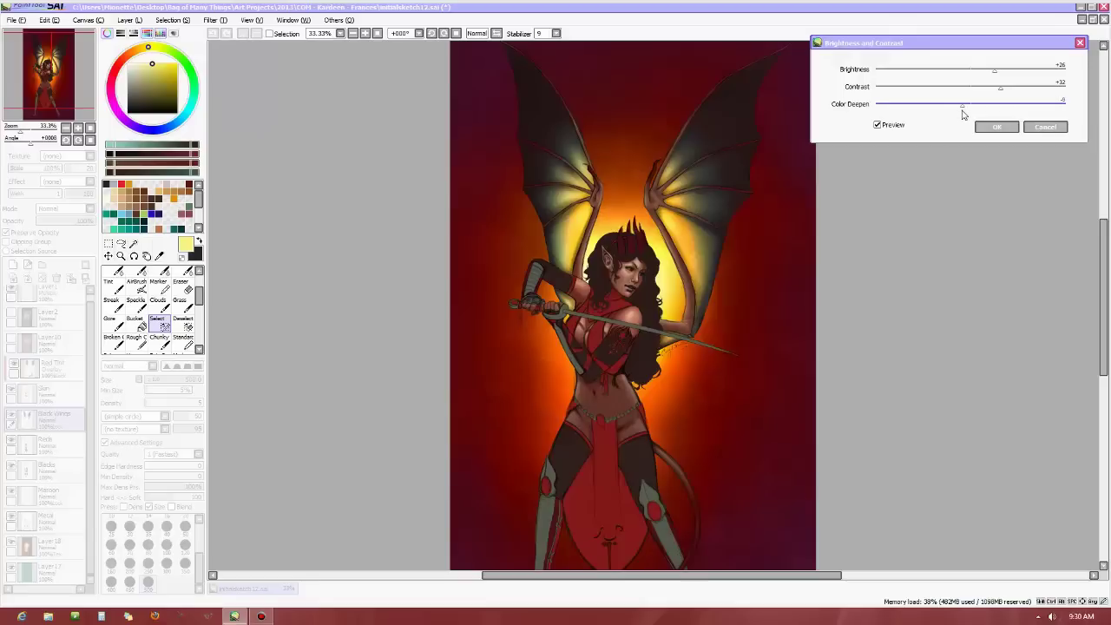
{"action": "scroll", "coordinate": [837, 295], "scroll_direction": "down", "scroll_amount": 2}
{"action": "scroll", "coordinate": [820, 342], "scroll_direction": "up", "scroll_amount": 2}
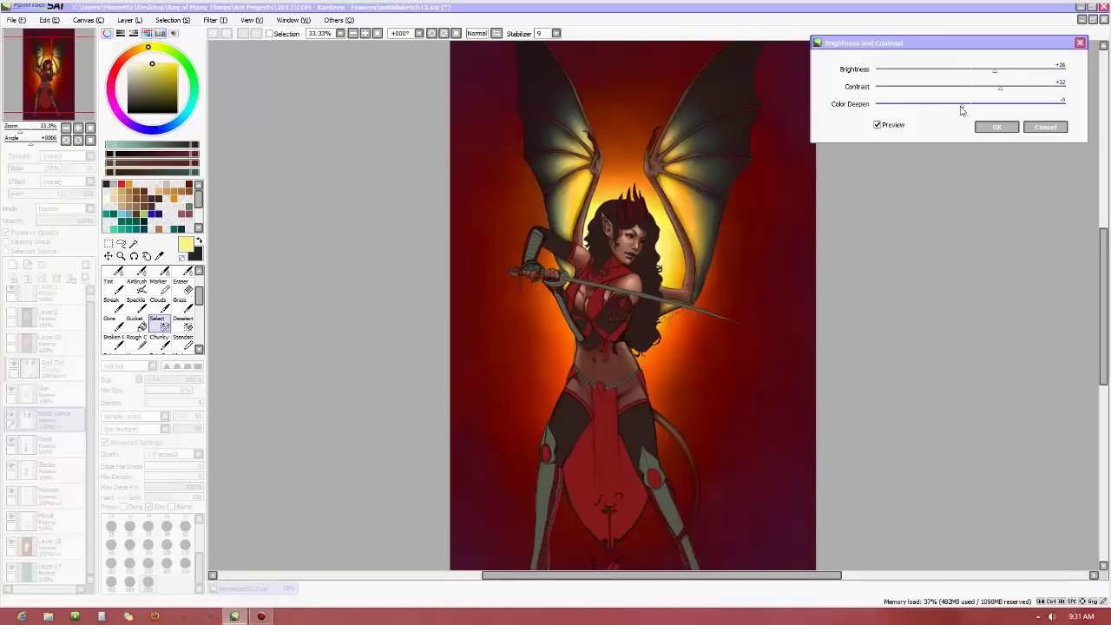
Lower Color Deepen to −22 and apply the Brightness and Contrast adjustment.
{"action": "mouse_move", "coordinate": [964, 110]}
{"action": "left_mouse_down"}
{"action": "mouse_move", "coordinate": [926, 106]}
{"action": "mouse_move", "coordinate": [975, 111]}
{"action": "mouse_move", "coordinate": [961, 117]}
{"action": "left_mouse_up"}
{"action": "mouse_move", "coordinate": [937, 117]}
{"action": "left_mouse_down"}
{"action": "mouse_move", "coordinate": [909, 117]}
{"action": "mouse_move", "coordinate": [962, 118]}
{"action": "mouse_move", "coordinate": [952, 117]}
{"action": "left_mouse_up"}
{"action": "mouse_move", "coordinate": [1000, 91]}
{"action": "left_mouse_down"}
{"action": "mouse_move", "coordinate": [984, 92]}
{"action": "mouse_move", "coordinate": [993, 75]}
{"action": "mouse_move", "coordinate": [983, 77]}
{"action": "mouse_move", "coordinate": [996, 92]}
{"action": "left_mouse_up"}
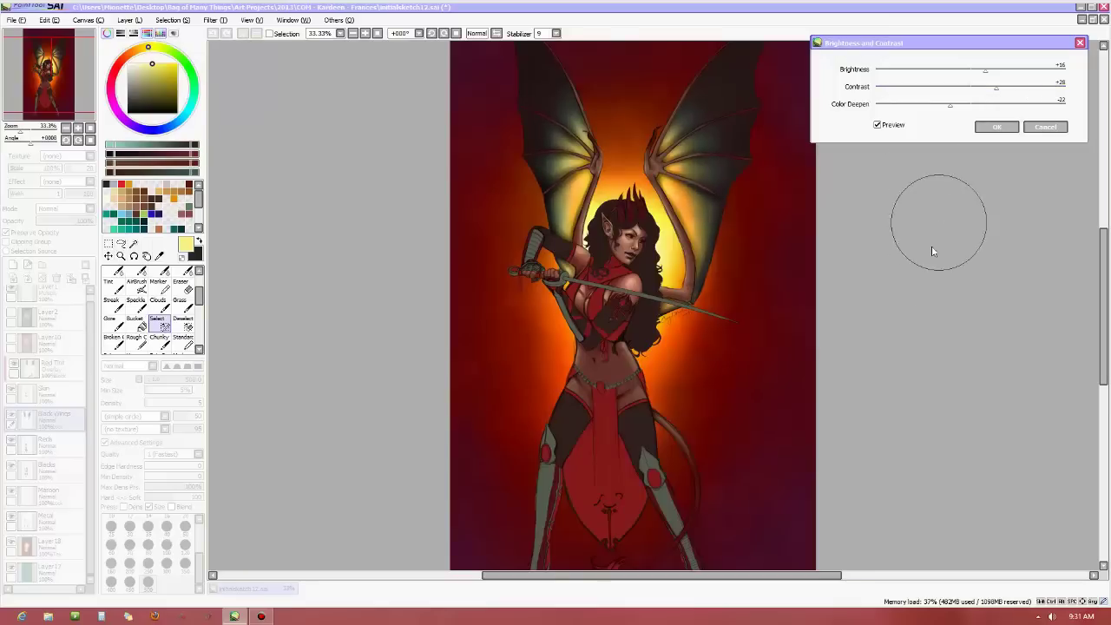
{"action": "scroll", "coordinate": [931, 275], "scroll_direction": "down", "scroll_amount": 2}
{"action": "scroll", "coordinate": [925, 279], "scroll_direction": "up", "scroll_amount": 1}
{"action": "scroll", "coordinate": [886, 258], "scroll_direction": "up", "scroll_amount": 1}
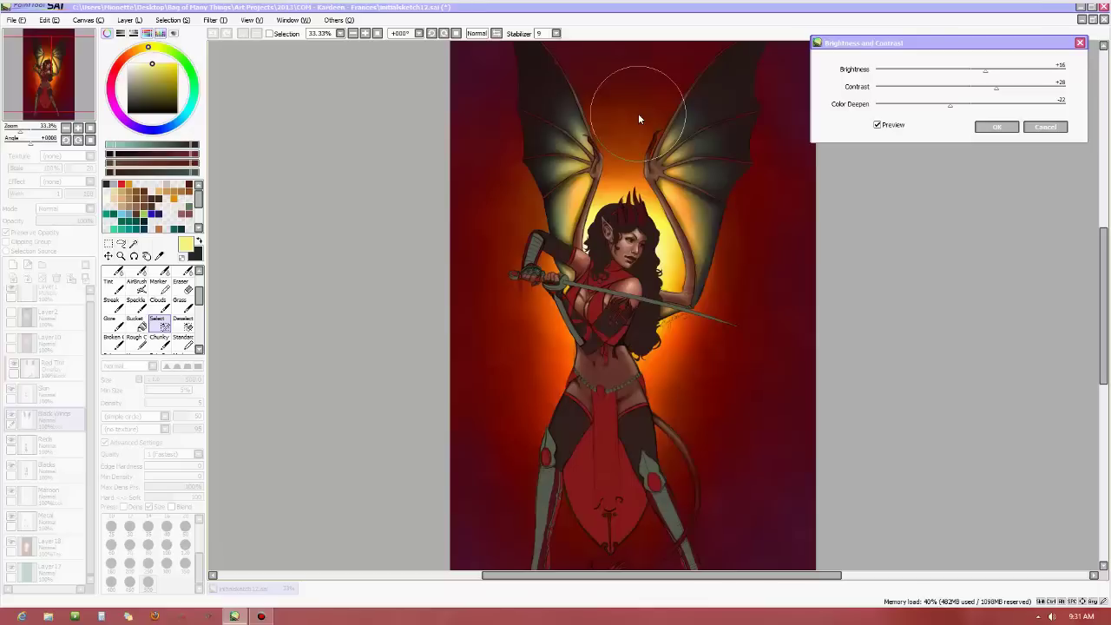
{"action": "left_click", "coordinate": [986, 131]}
Make the Skin layer active and close Hue and Saturation without changes.
{"action": "scroll", "coordinate": [842, 195], "scroll_direction": "down", "scroll_amount": 1}
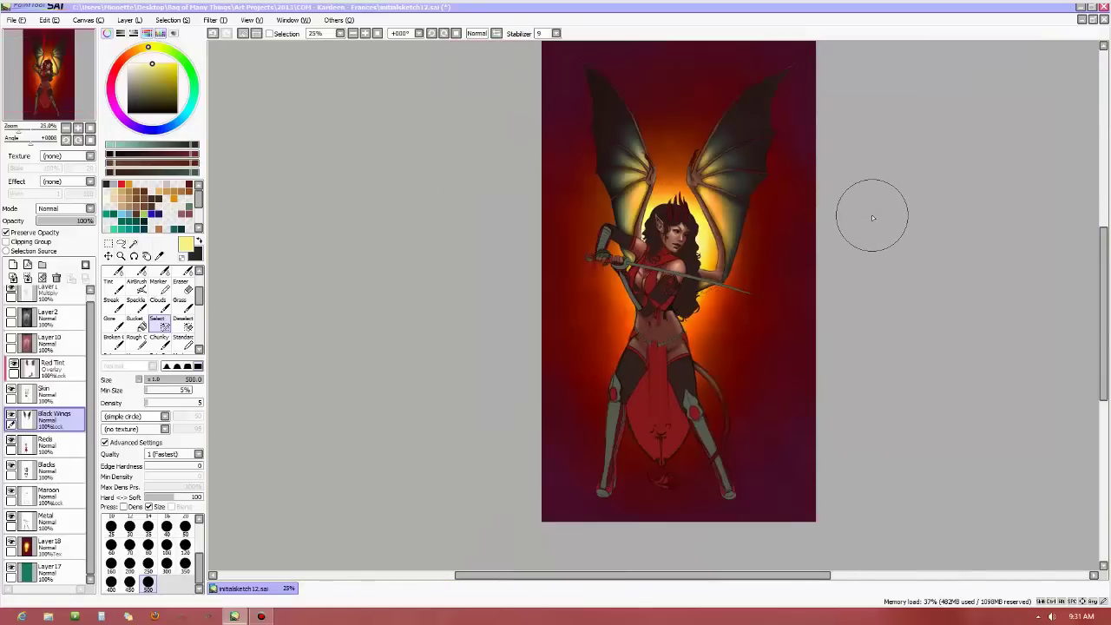
{"action": "scroll", "coordinate": [872, 215], "scroll_direction": "down", "scroll_amount": 1}
{"action": "scroll", "coordinate": [871, 215], "scroll_direction": "up", "scroll_amount": 2}
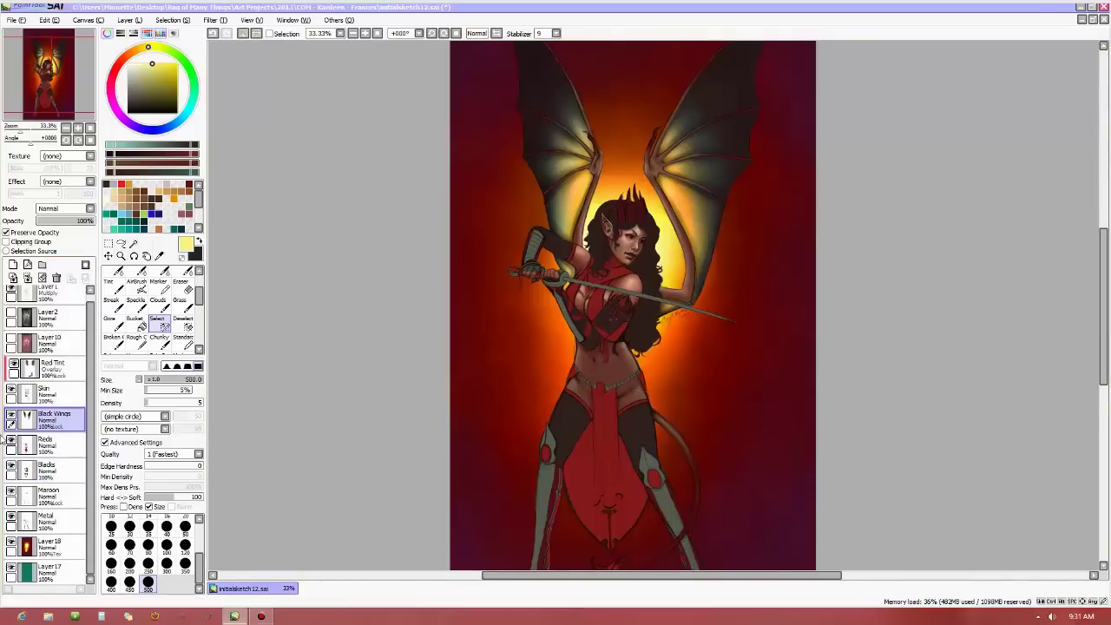
{"action": "left_click", "coordinate": [47, 393]}
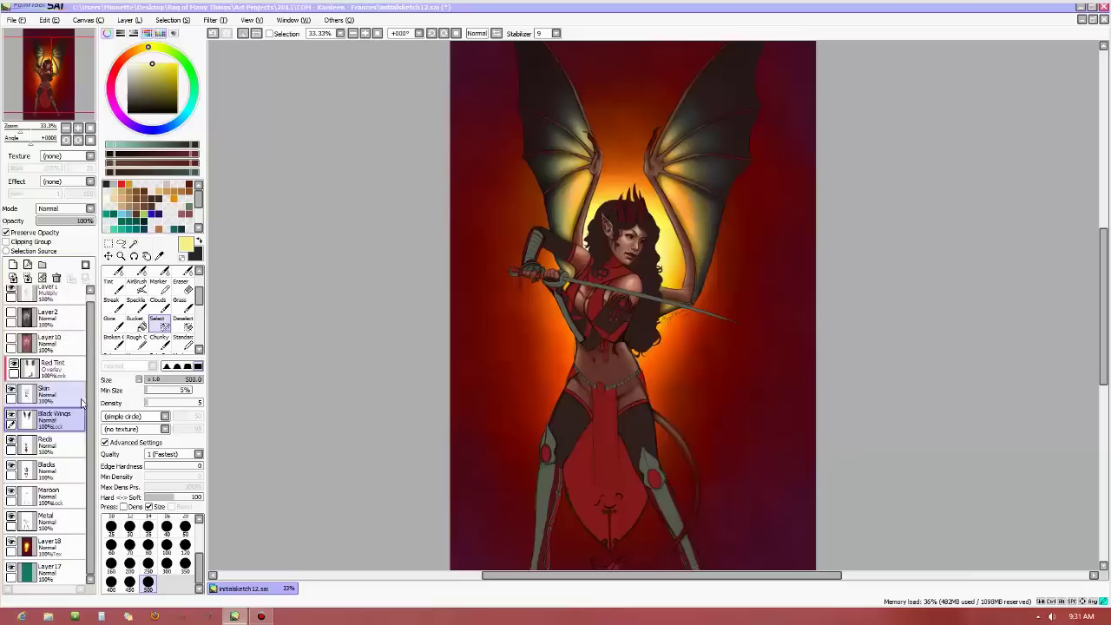
{"action": "left_click", "coordinate": [215, 21]}
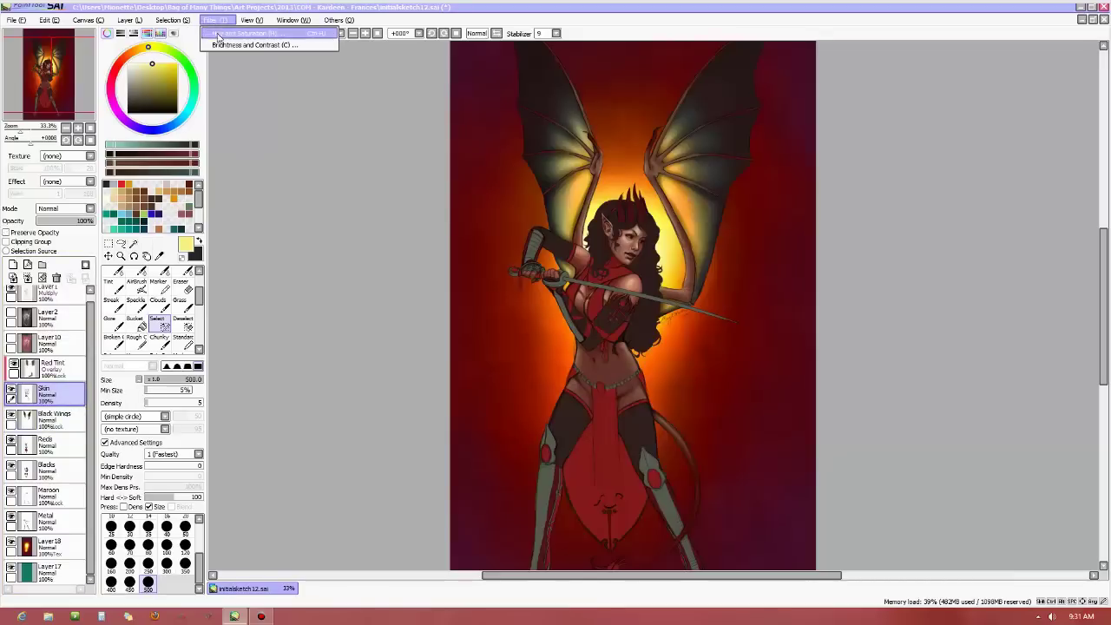
{"action": "left_click", "coordinate": [222, 35]}
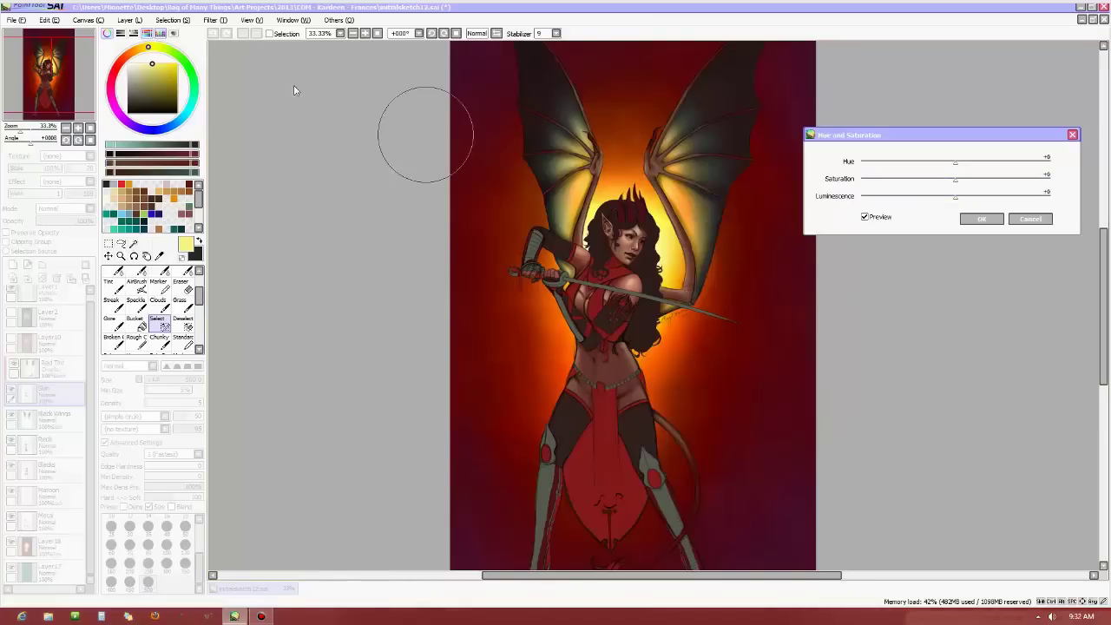
{"action": "left_click", "coordinate": [1020, 223]}
Clear the current selection.
{"action": "left_click", "coordinate": [213, 20]}
{"action": "mouse_move", "coordinate": [184, 21]}
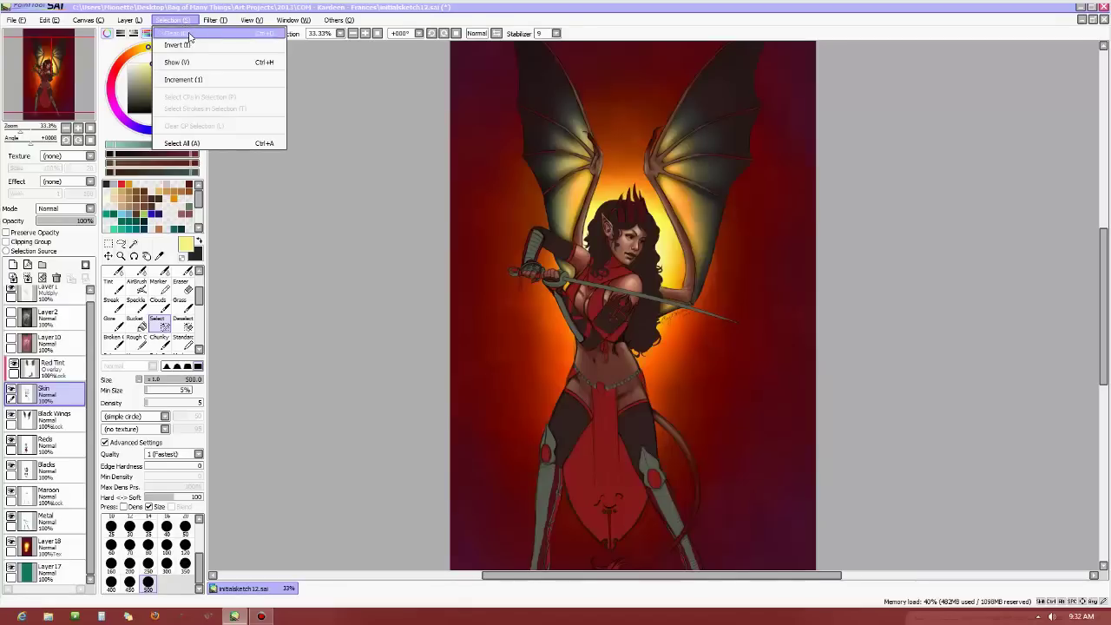
{"action": "left_click", "coordinate": [190, 34]}
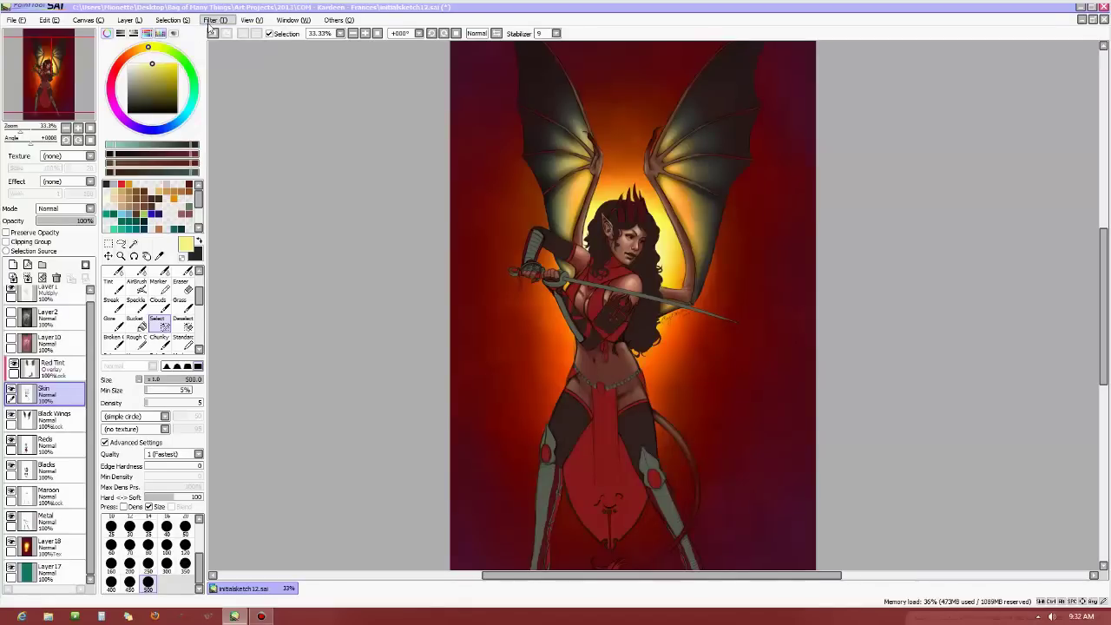
{"action": "left_click", "coordinate": [211, 22]}
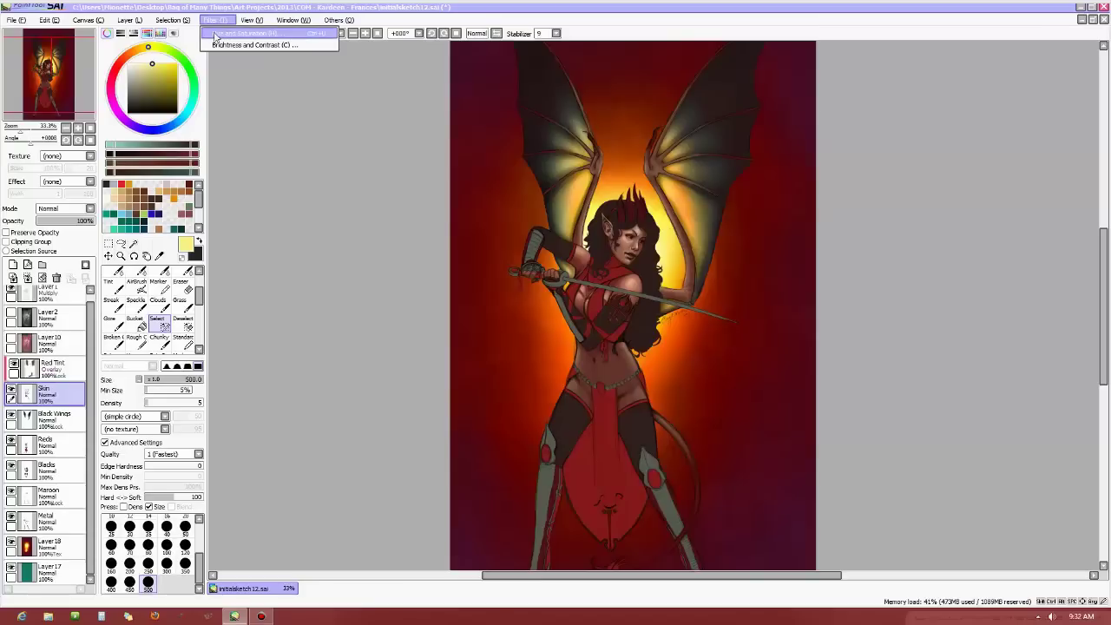
Adjust the Skin layer to Hue +2, Saturation +11, Luminescence +6 and apply it.
{"action": "left_click", "coordinate": [214, 35]}
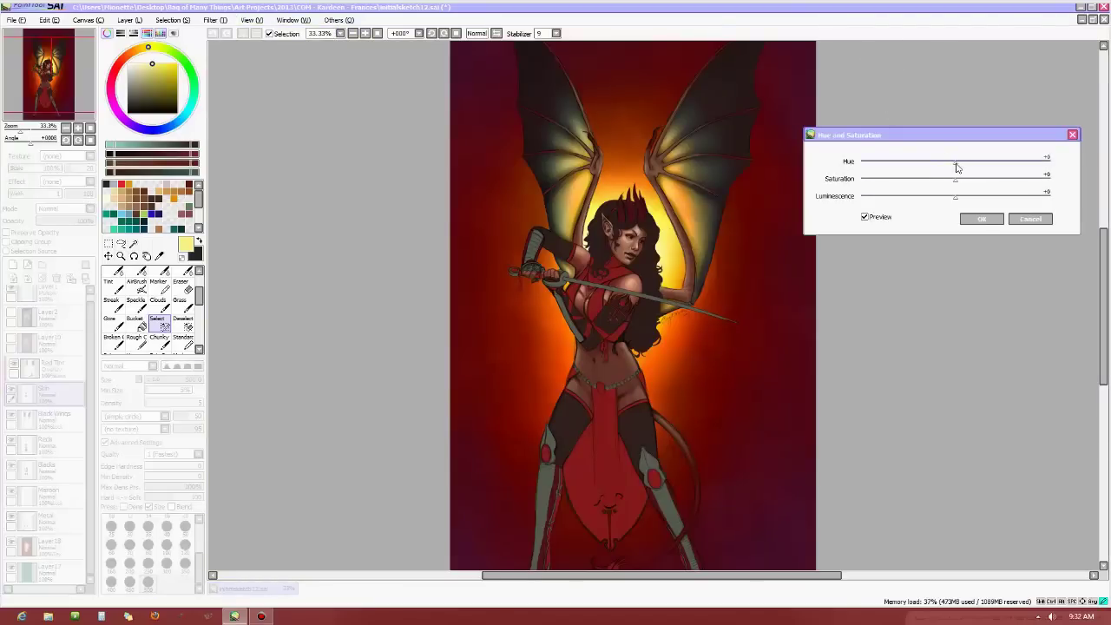
{"action": "left_click_drag", "start_coordinate": [959, 165], "coordinate": [971, 187]}
{"action": "mouse_move", "coordinate": [963, 168]}
{"action": "left_mouse_down"}
{"action": "mouse_move", "coordinate": [1001, 186]}
{"action": "mouse_move", "coordinate": [965, 166]}
{"action": "mouse_move", "coordinate": [935, 169]}
{"action": "mouse_move", "coordinate": [998, 184]}
{"action": "mouse_move", "coordinate": [967, 183]}
{"action": "left_mouse_up"}
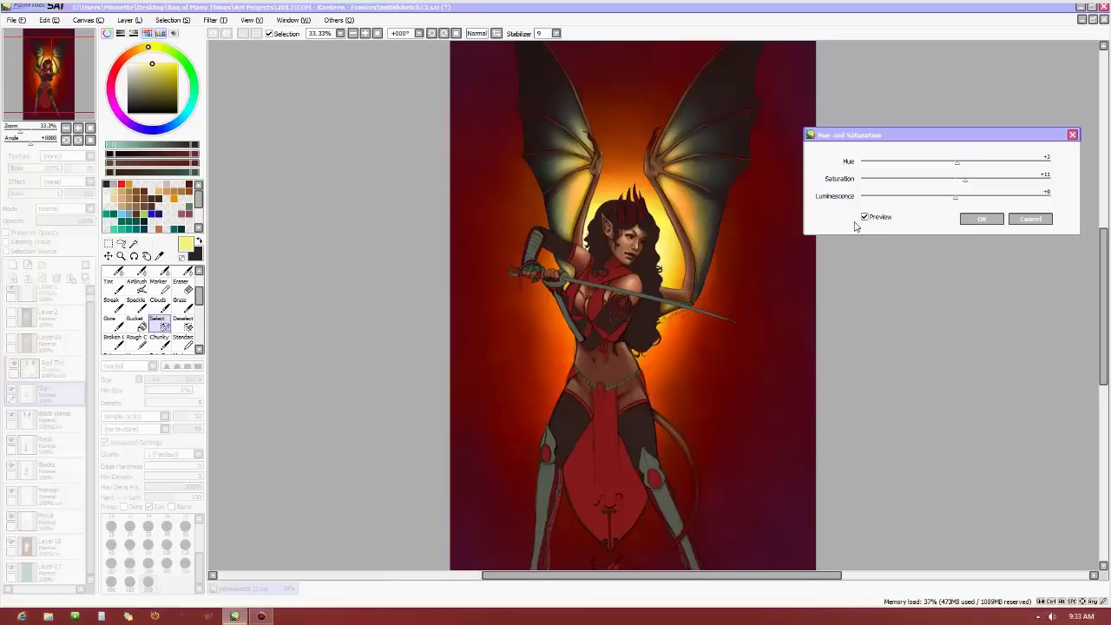
{"action": "left_click", "coordinate": [984, 220]}
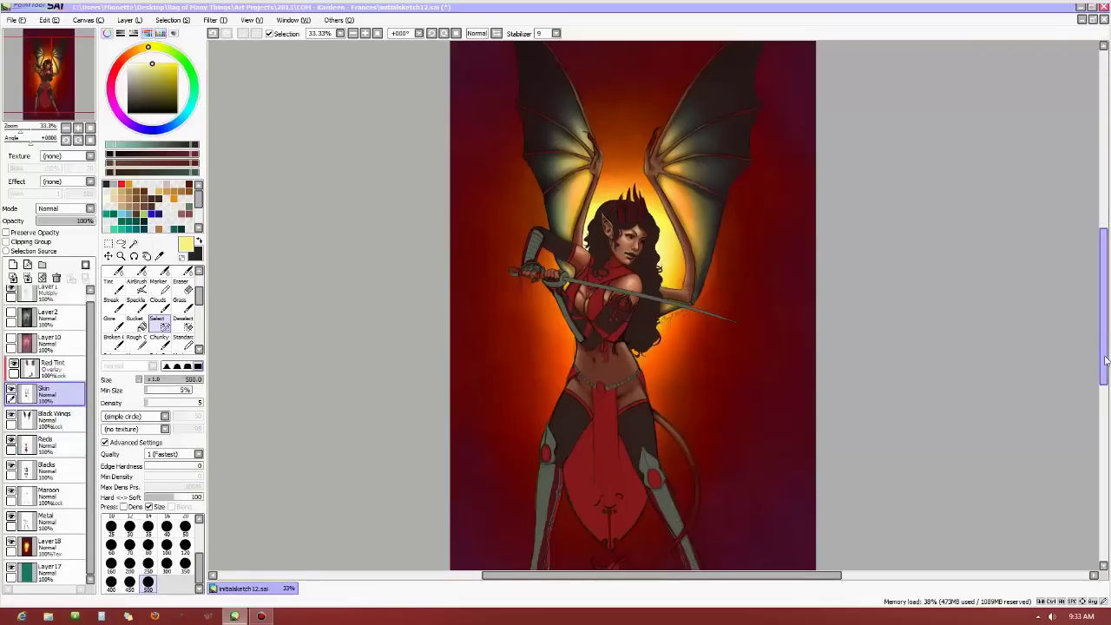
Show Layer 1's multiply line details and make the Reds layer active.
{"action": "mouse_move", "coordinate": [1106, 361]}
{"action": "left_mouse_down"}
{"action": "mouse_move", "coordinate": [1097, 305]}
{"action": "mouse_move", "coordinate": [1098, 327]}
{"action": "left_mouse_up"}
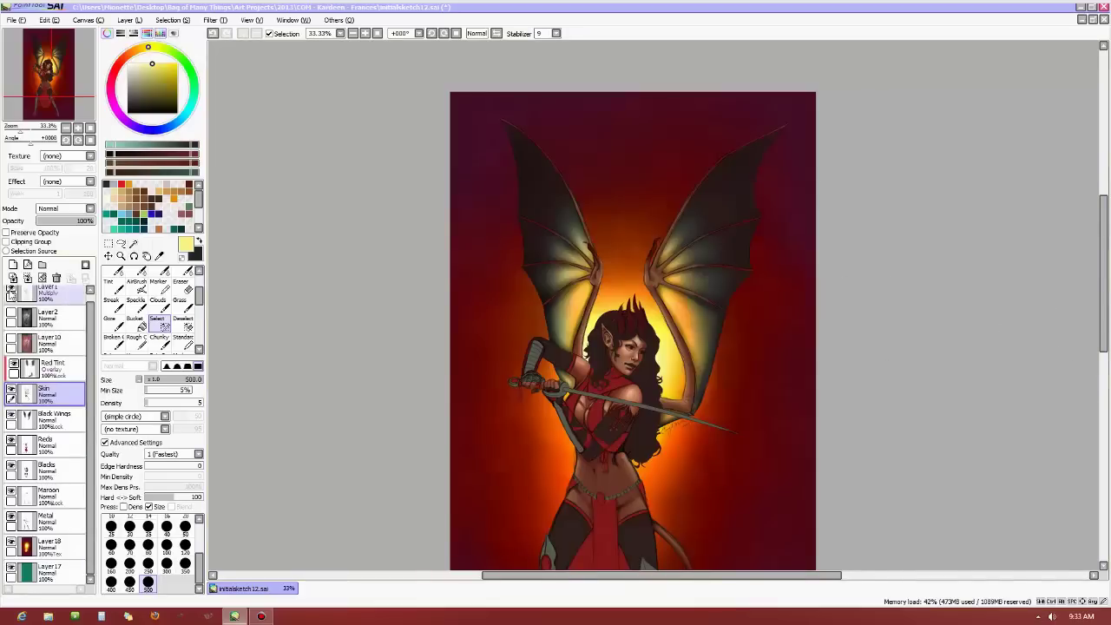
{"action": "left_click", "coordinate": [12, 296]}
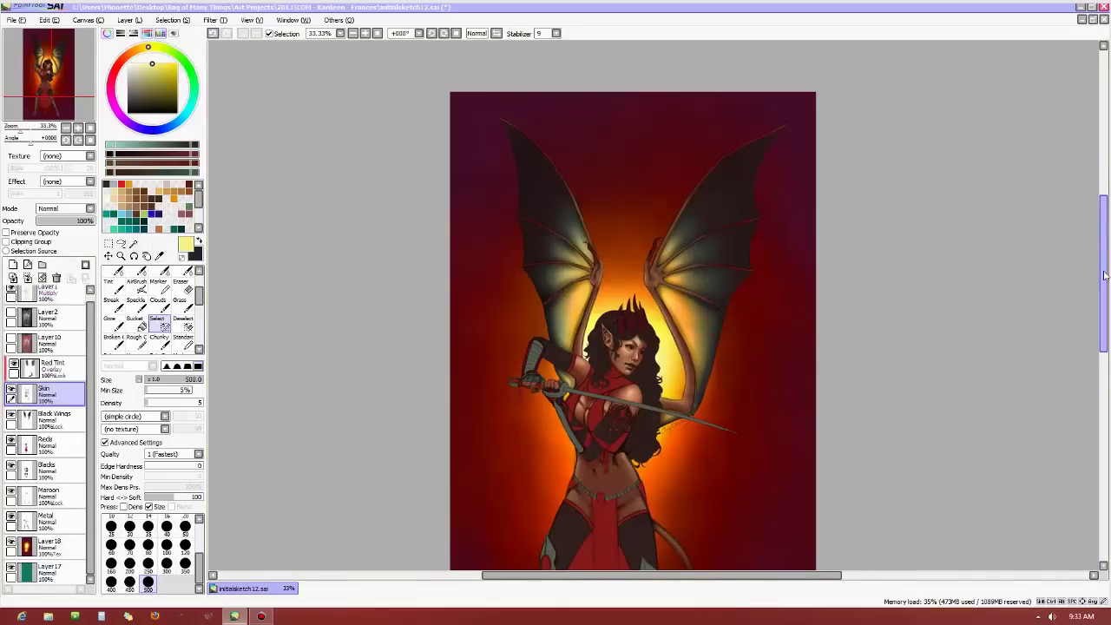
{"action": "left_click_drag", "start_coordinate": [1106, 283], "coordinate": [1105, 327]}
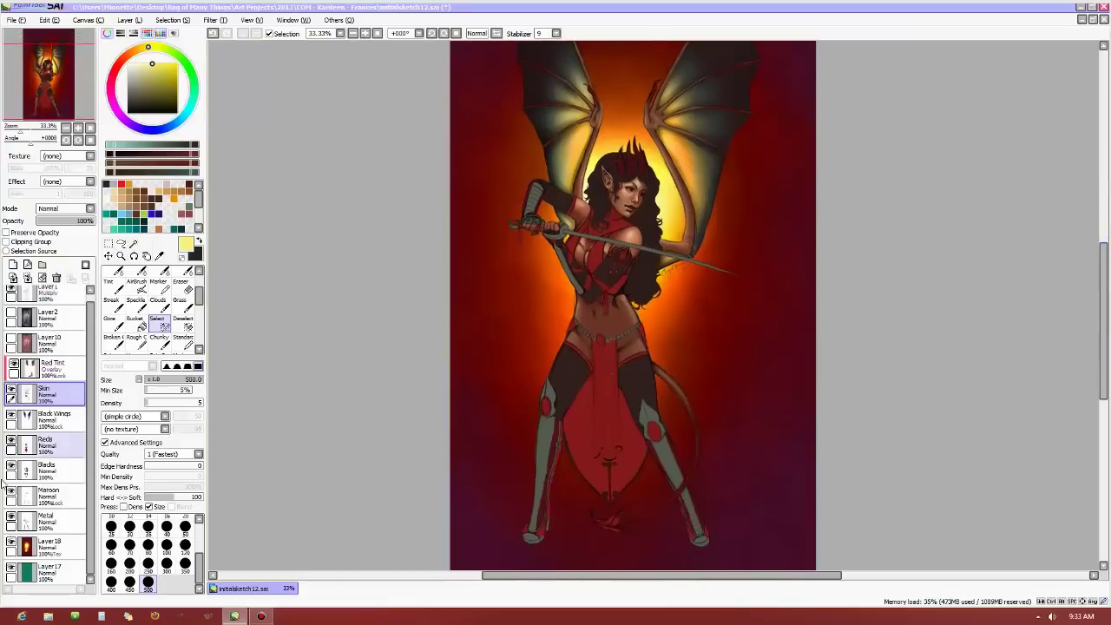
{"action": "left_click", "coordinate": [54, 426]}
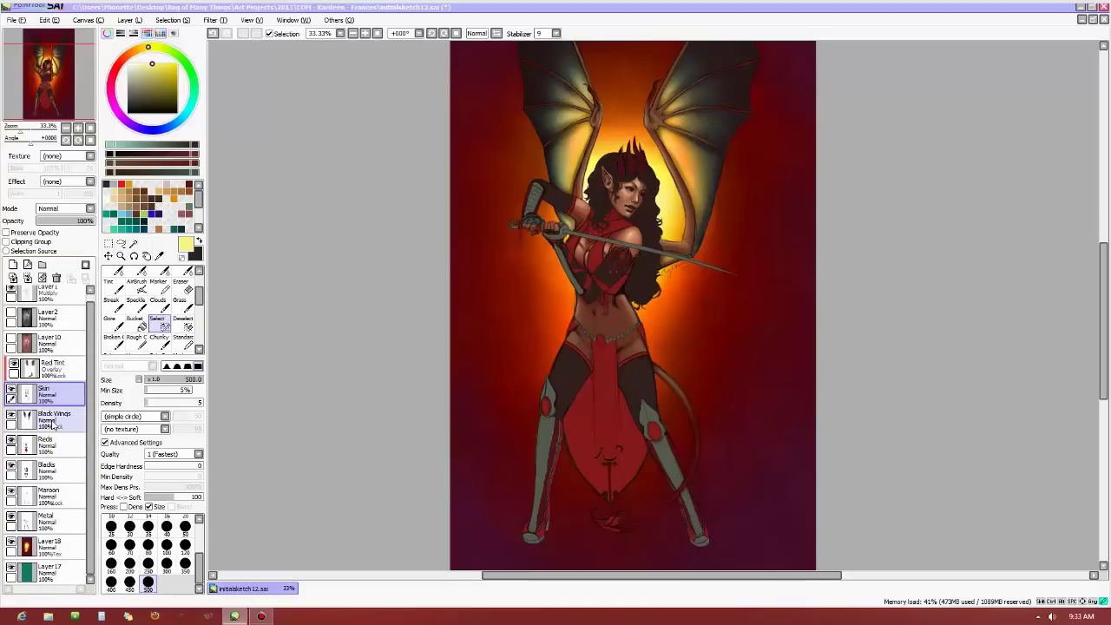
{"action": "left_click", "coordinate": [59, 446]}
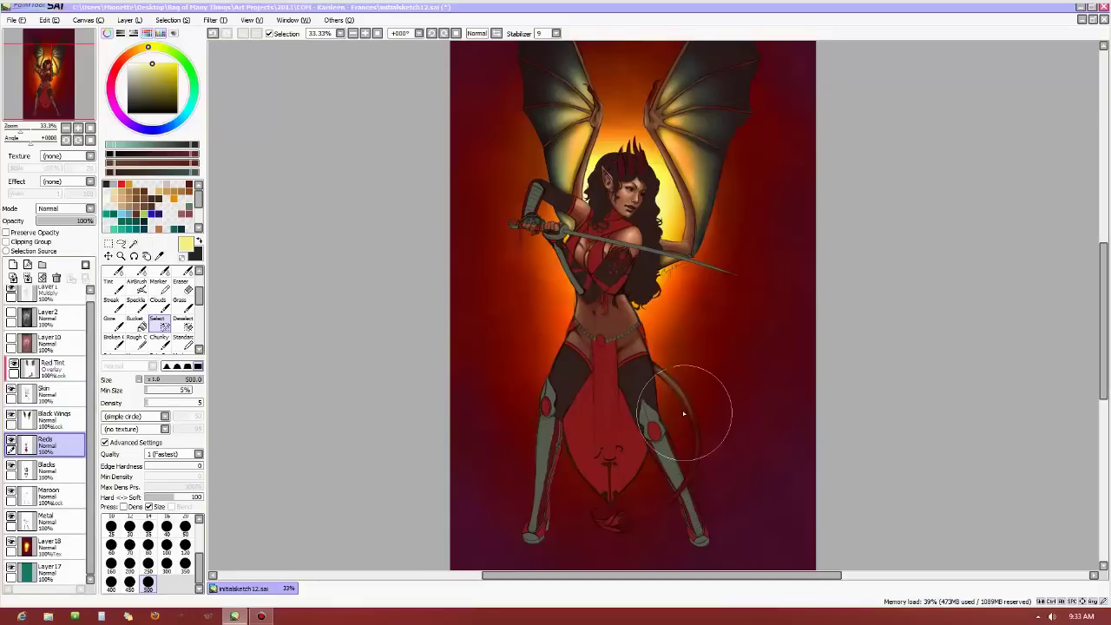
Increase the Reds layer's saturation with Hue and Saturation and apply it.
{"action": "left_click", "coordinate": [210, 21]}
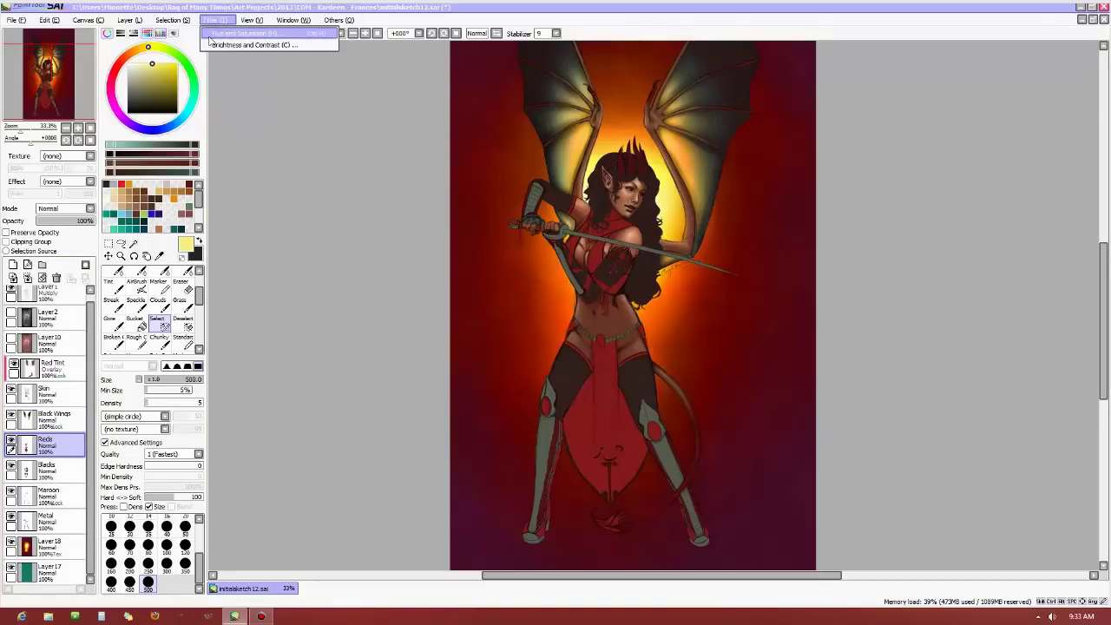
{"action": "left_click", "coordinate": [212, 34]}
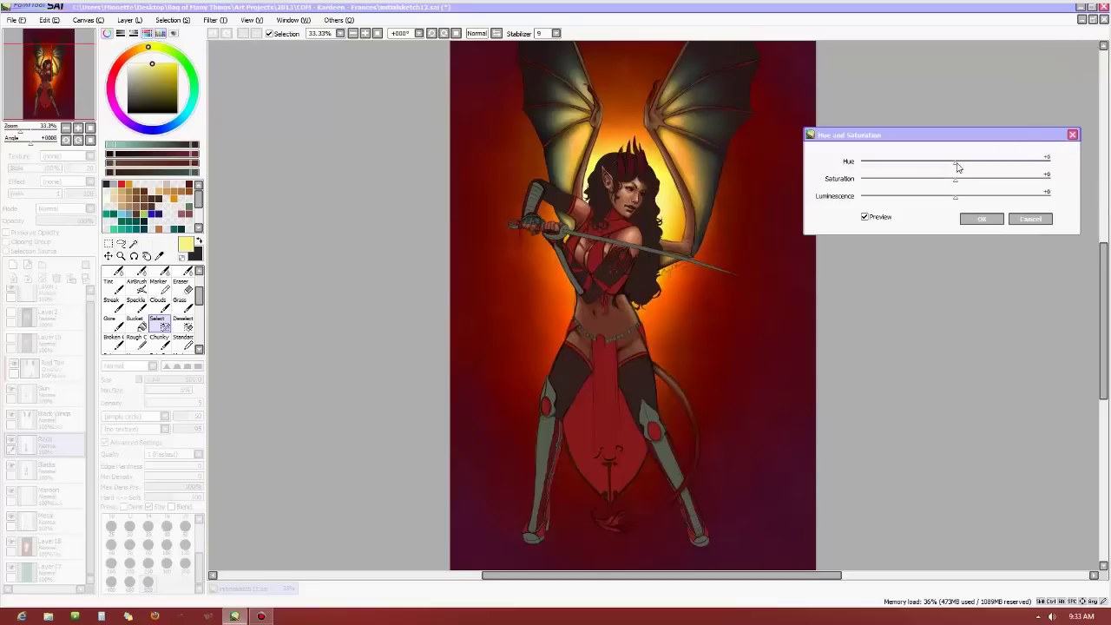
{"action": "mouse_move", "coordinate": [956, 182]}
{"action": "left_mouse_down"}
{"action": "mouse_move", "coordinate": [980, 184]}
{"action": "mouse_move", "coordinate": [962, 166]}
{"action": "mouse_move", "coordinate": [973, 166]}
{"action": "mouse_move", "coordinate": [956, 169]}
{"action": "left_mouse_up"}
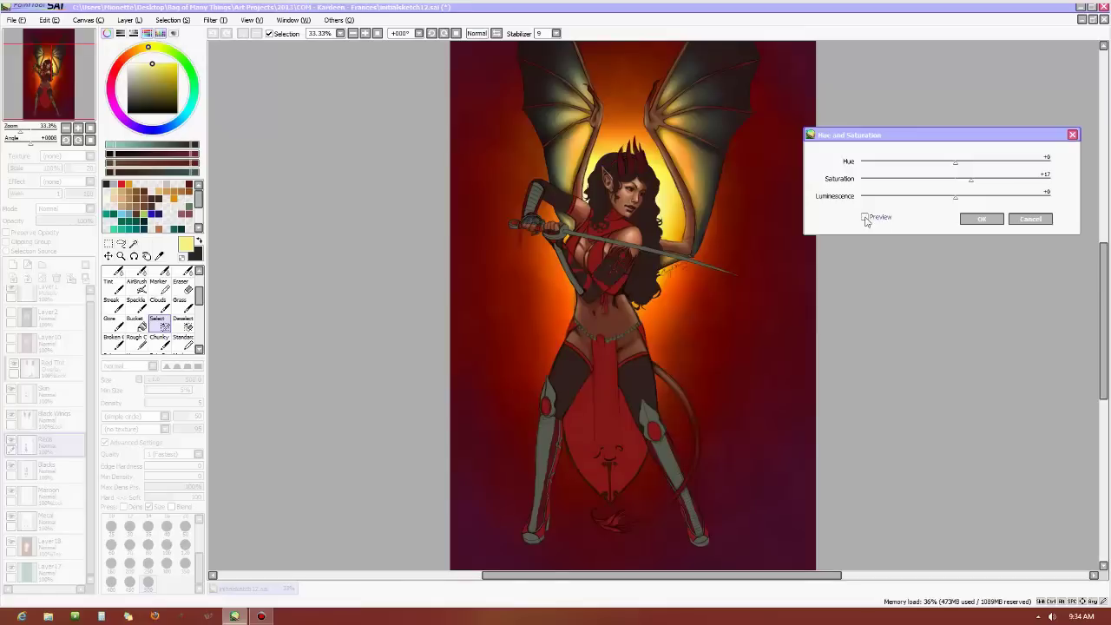
{"action": "left_click", "coordinate": [983, 219]}
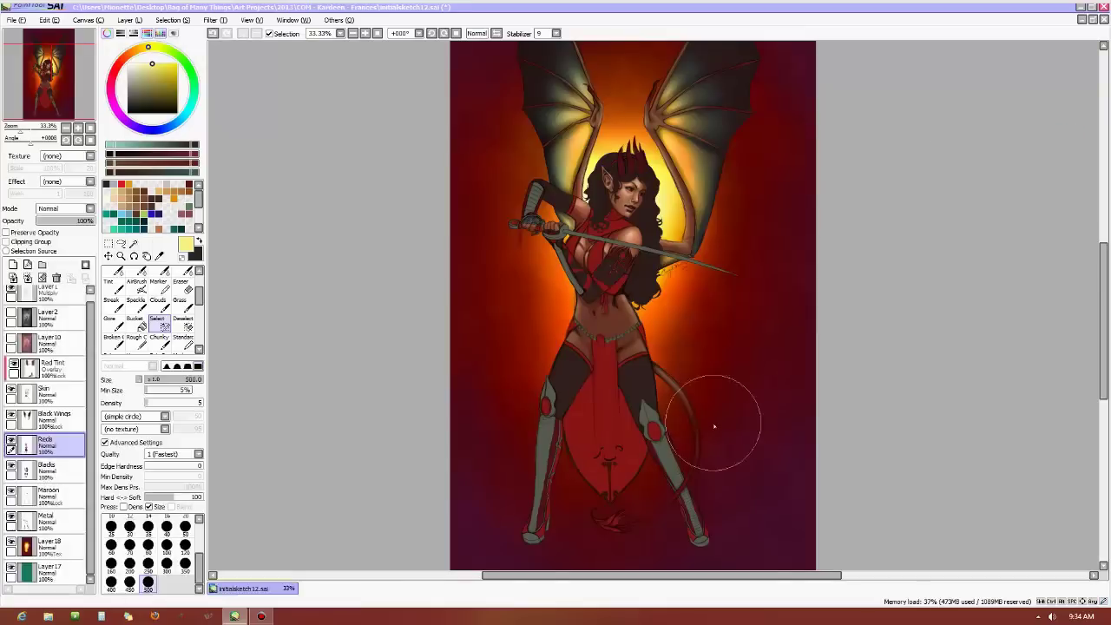
Zoom the canvas to 75% around the swordswoman's face and torso.
{"action": "scroll", "coordinate": [618, 253], "scroll_direction": "up", "scroll_amount": 3}
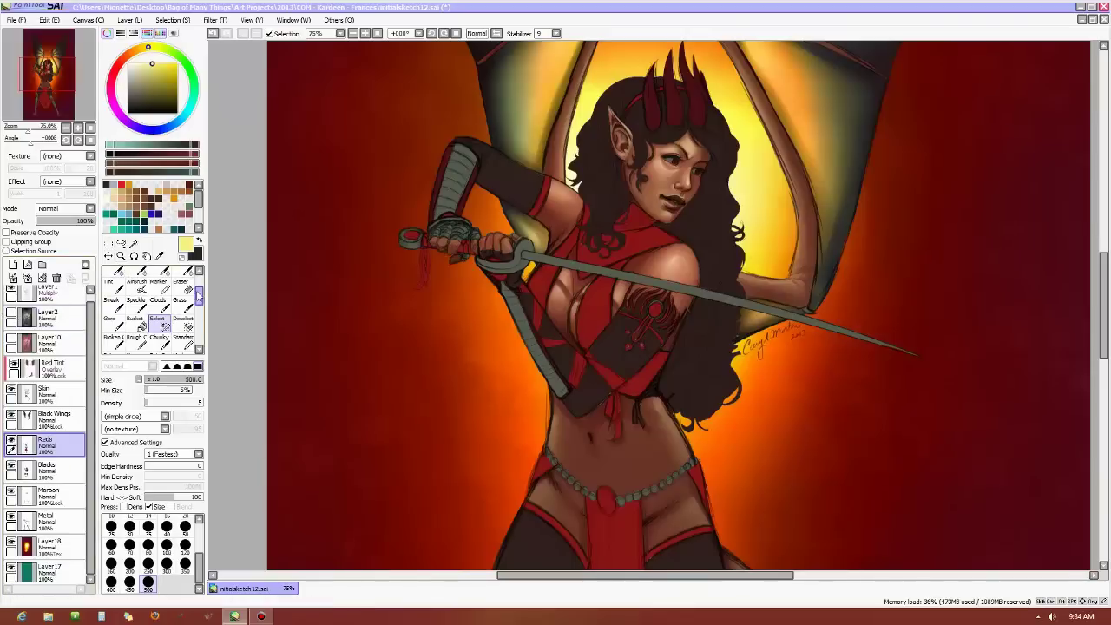
{"action": "mouse_move", "coordinate": [200, 286]}
{"action": "left_mouse_down"}
{"action": "mouse_move", "coordinate": [201, 306]}
{"action": "mouse_move", "coordinate": [203, 284]}
{"action": "left_mouse_up"}
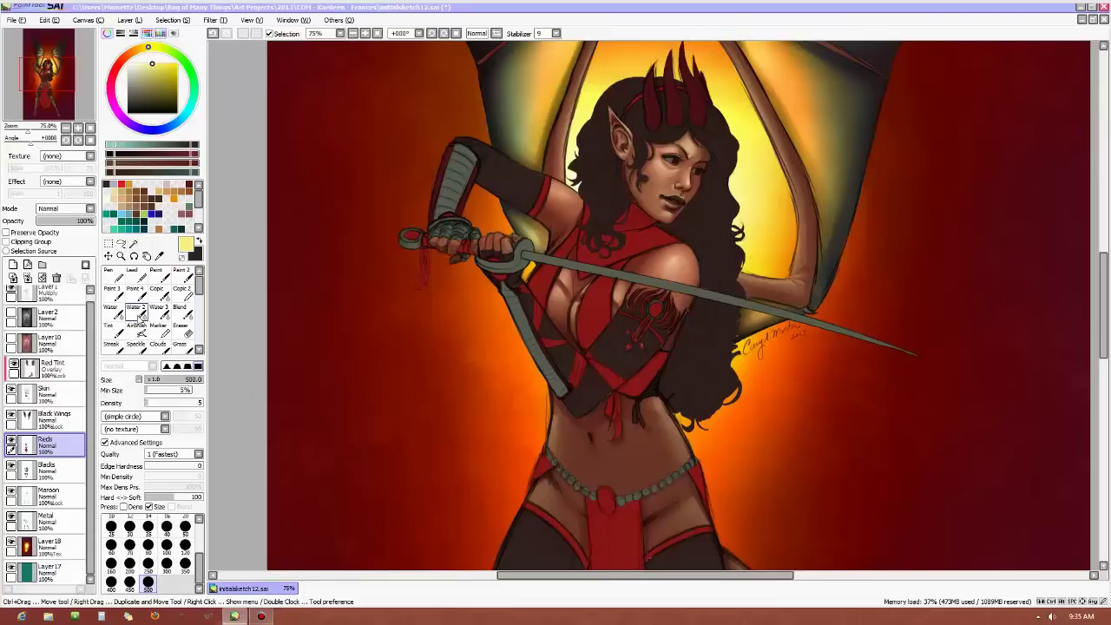
With the Paint brush, pick a dark red, save it to the palette, then darken it.
{"action": "left_click", "coordinate": [156, 274]}
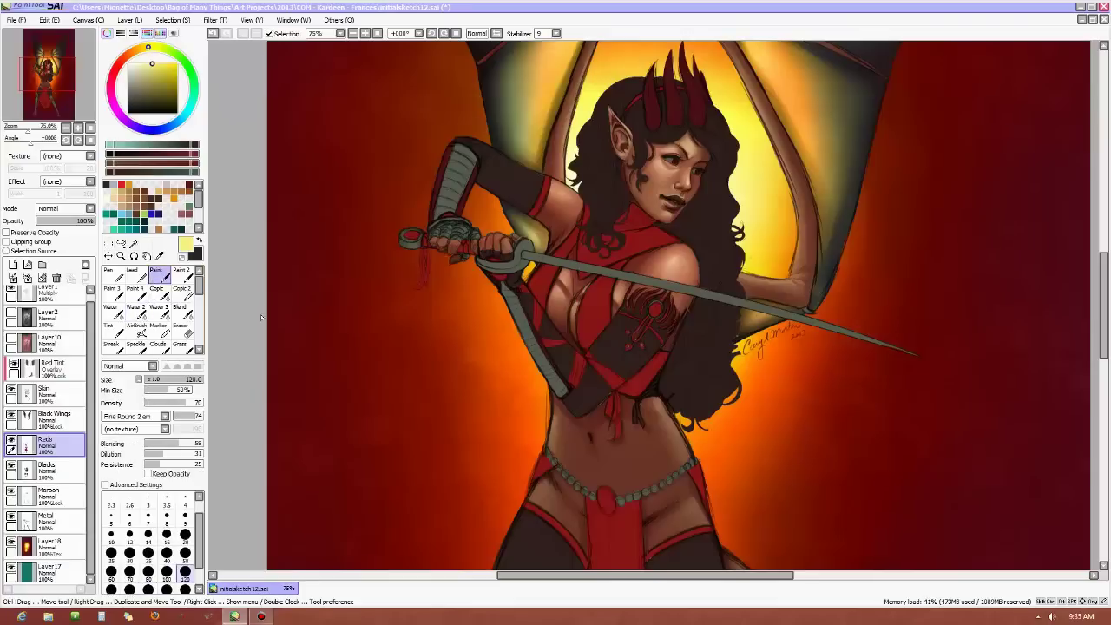
{"action": "left_click", "coordinate": [640, 389], "text": "alt"}
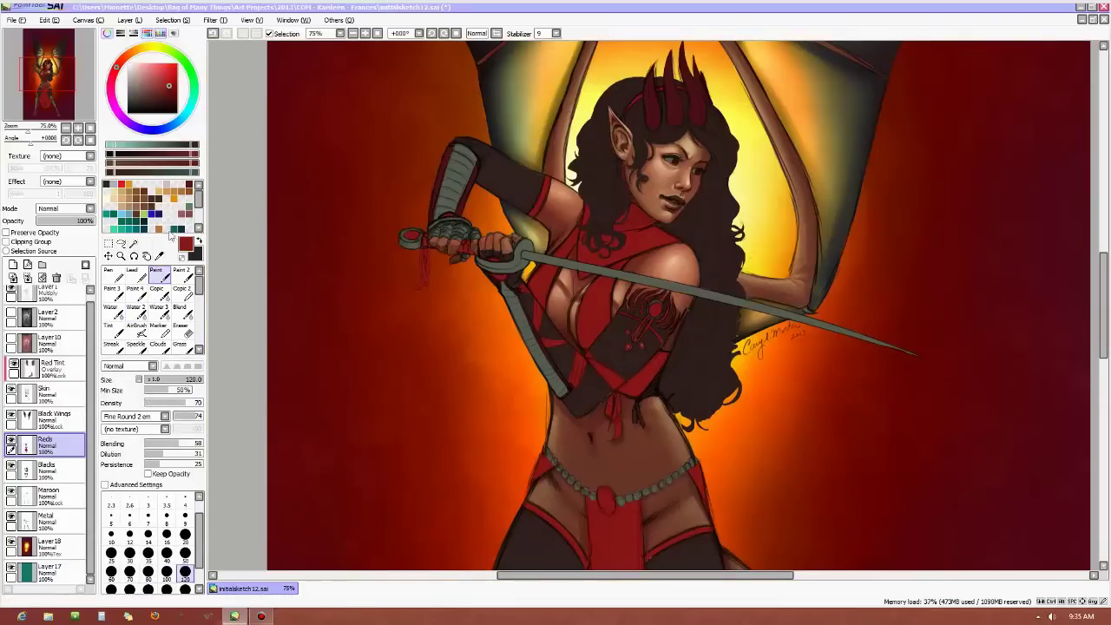
{"action": "left_click", "coordinate": [198, 227]}
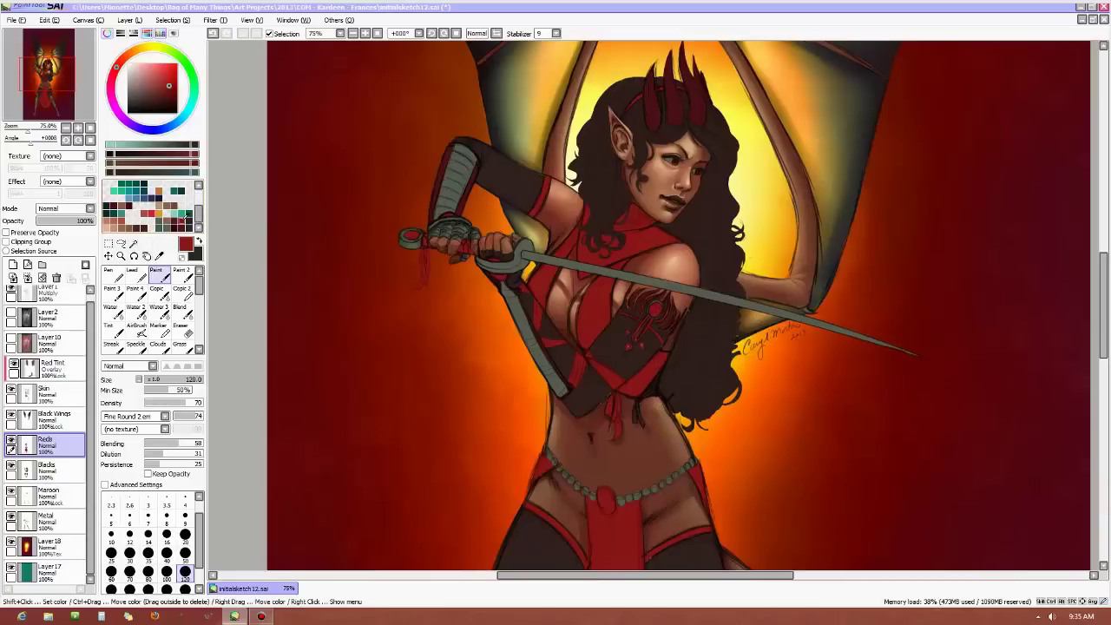
{"action": "right_click", "coordinate": [184, 222]}
{"action": "left_click", "coordinate": [197, 246]}
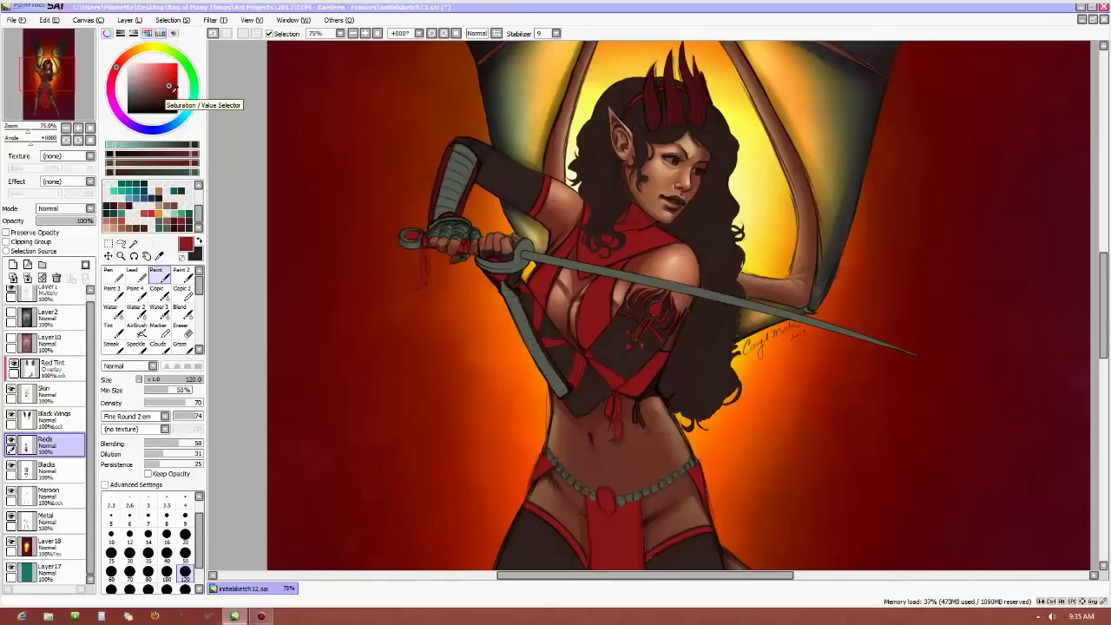
{"action": "left_click", "coordinate": [172, 92]}
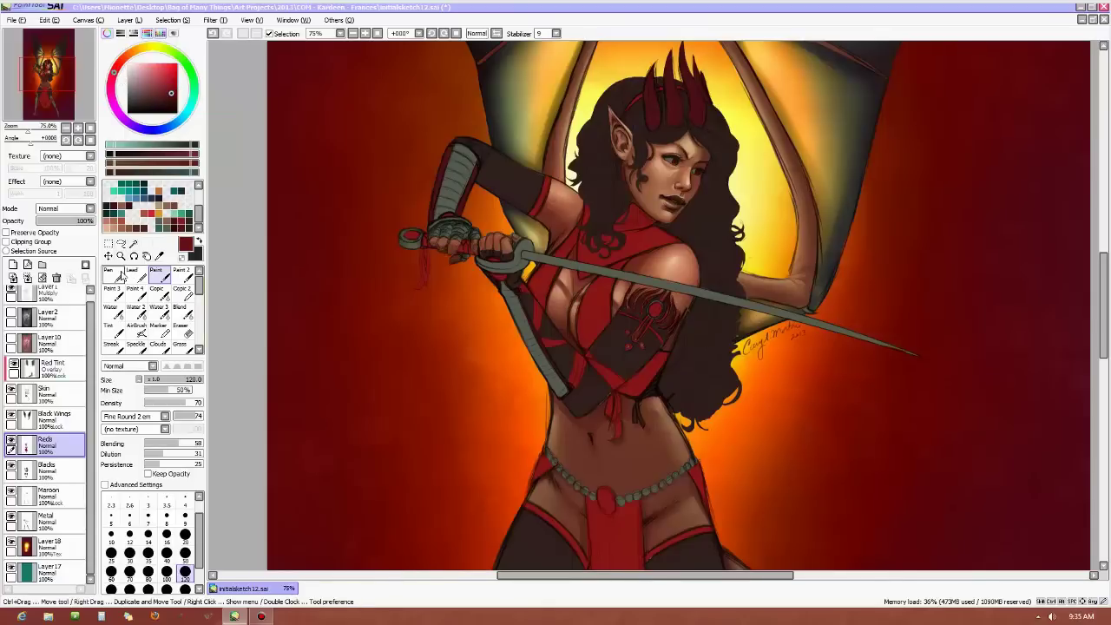
Set the brush size to 30 and turn on Preserve Opacity.
{"action": "left_click", "coordinate": [185, 553]}
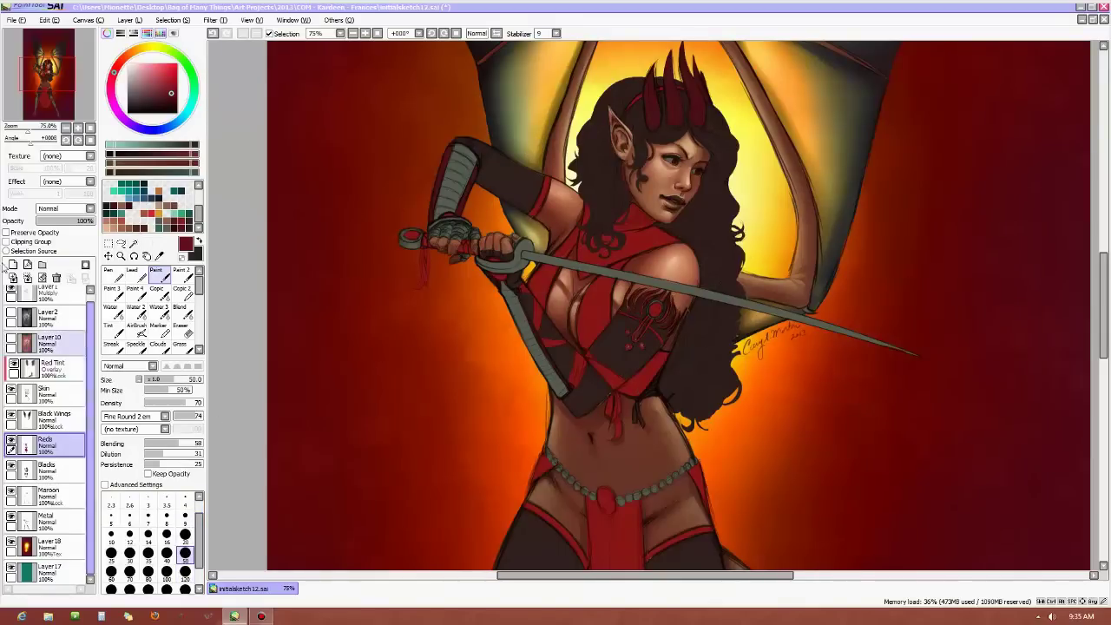
{"action": "left_click", "coordinate": [7, 234]}
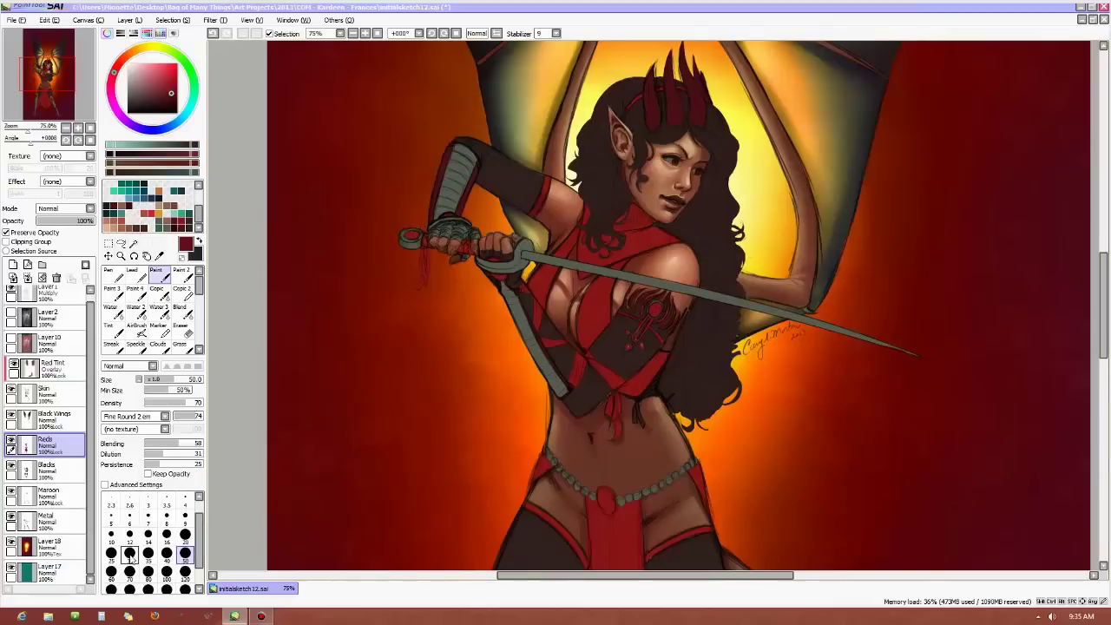
{"action": "left_click", "coordinate": [129, 553]}
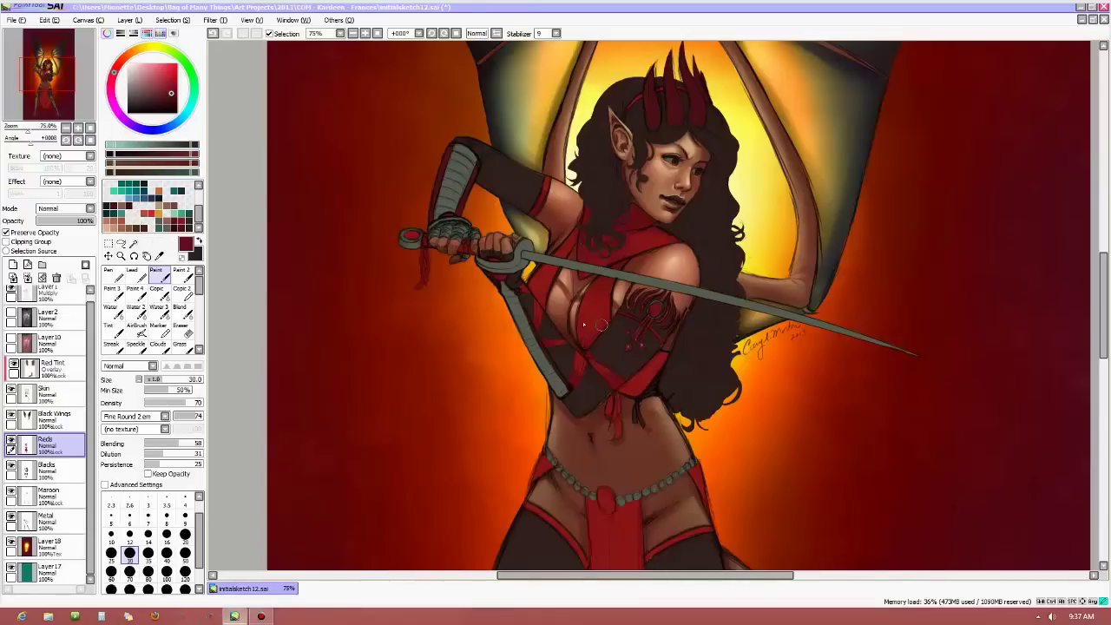
Add two faint dark red shading strokes to the outfit straps on the chest.
{"action": "left_click", "coordinate": [234, 617]}
{"action": "left_click", "coordinate": [234, 617]}
{"action": "left_click_drag", "start_coordinate": [583, 271], "coordinate": [575, 276]}
{"action": "mouse_move", "coordinate": [556, 292]}
{"action": "left_mouse_down"}
{"action": "mouse_move", "coordinate": [536, 298]}
{"action": "mouse_move", "coordinate": [538, 279]}
{"action": "left_mouse_up"}
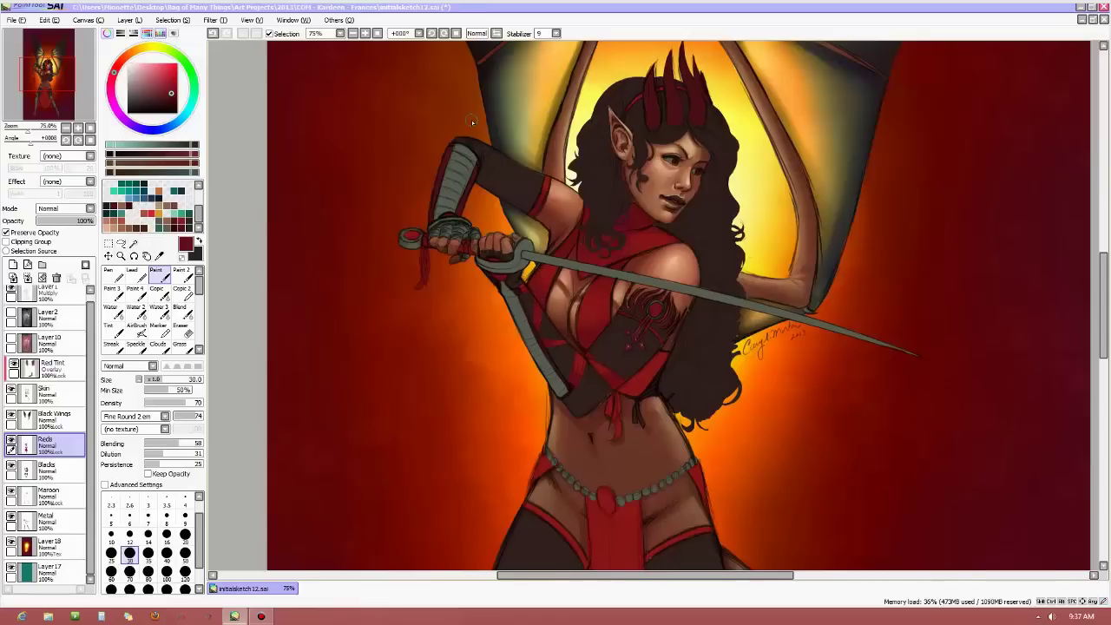
{"action": "left_click_drag", "start_coordinate": [1105, 300], "coordinate": [1105, 260]}
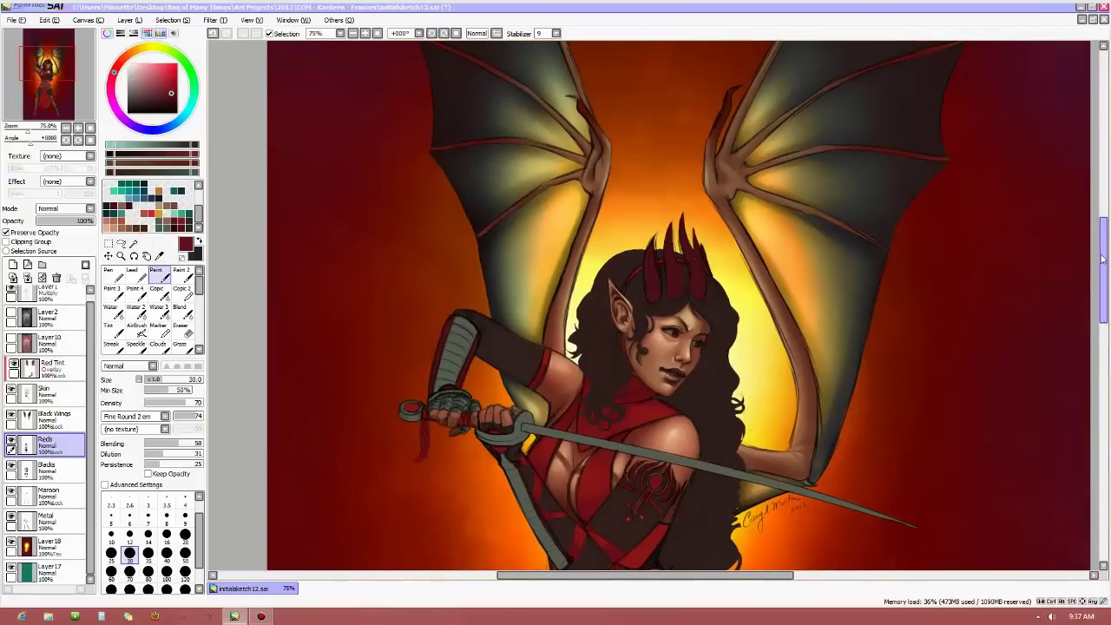
Scroll the canvas down from the chest to the red loincloth below the beaded belt.
{"action": "left_click_drag", "start_coordinate": [1105, 261], "coordinate": [1094, 304]}
{"action": "scroll", "coordinate": [1094, 303], "scroll_direction": "down", "scroll_amount": 1}
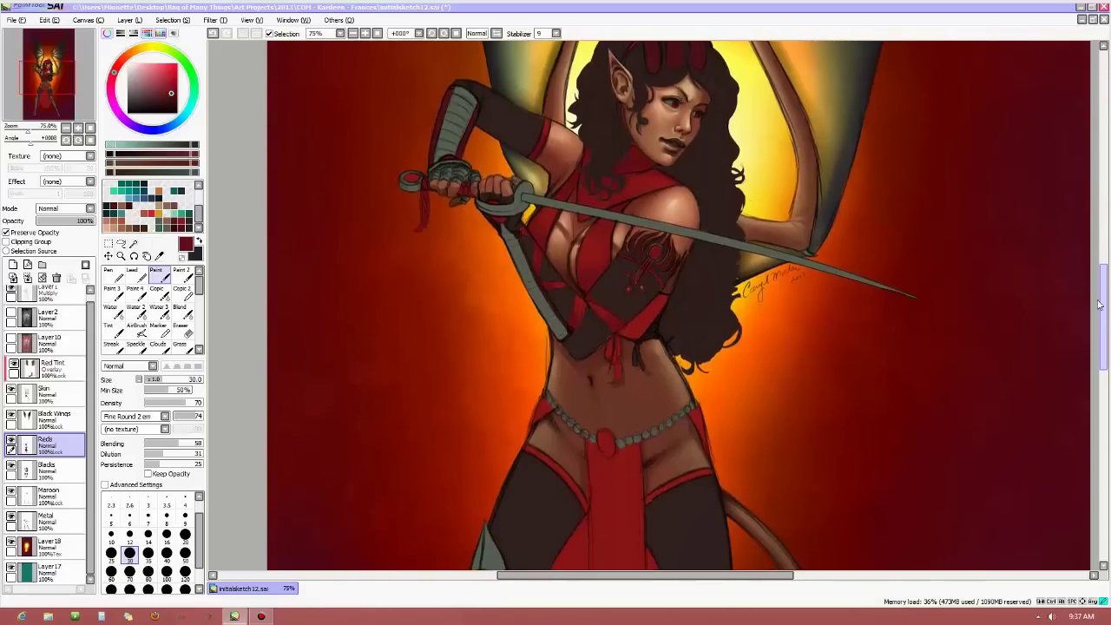
{"action": "scroll", "coordinate": [1098, 306], "scroll_direction": "down", "scroll_amount": 5}
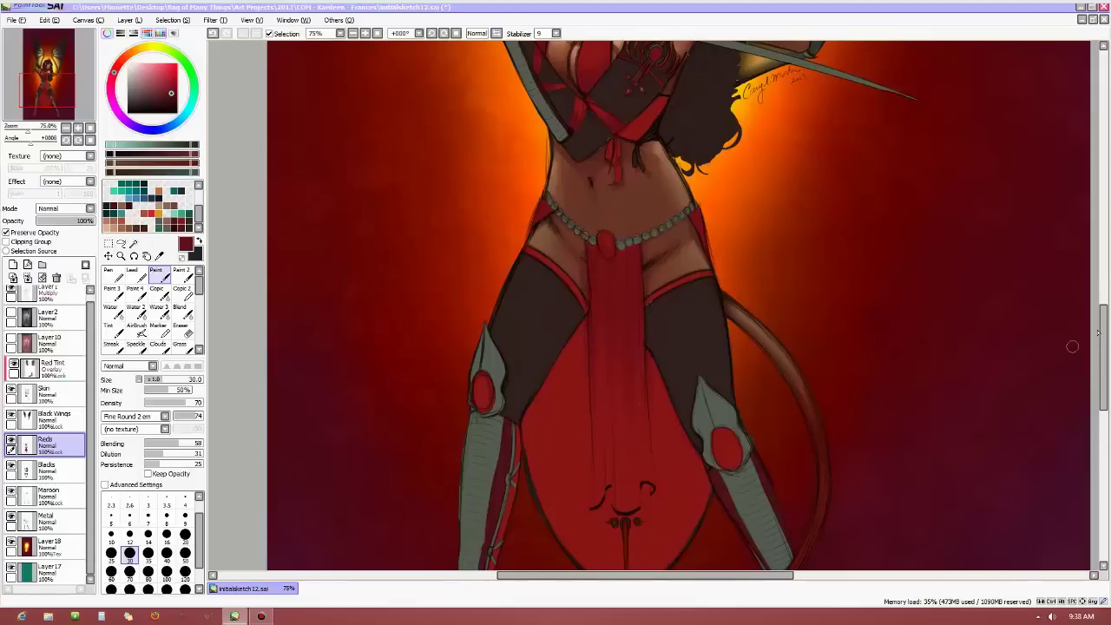
With a size-50 Paint brush, darken the left and right edges of the red loincloth.
{"action": "scroll", "coordinate": [787, 322], "scroll_direction": "down", "scroll_amount": 3}
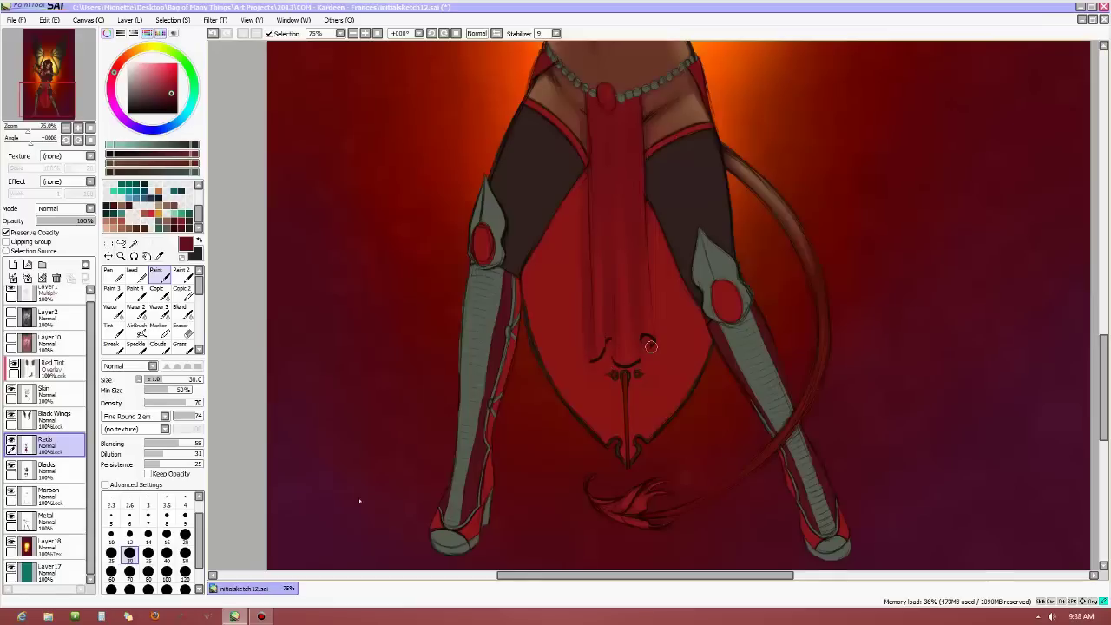
{"action": "left_click", "coordinate": [234, 617]}
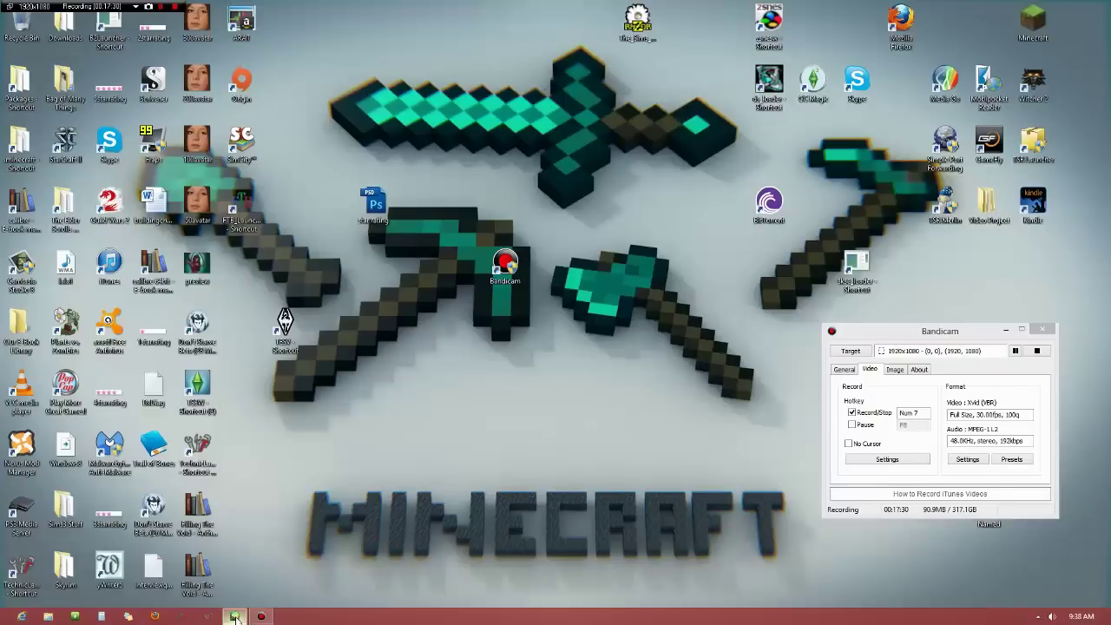
{"action": "left_click", "coordinate": [234, 616]}
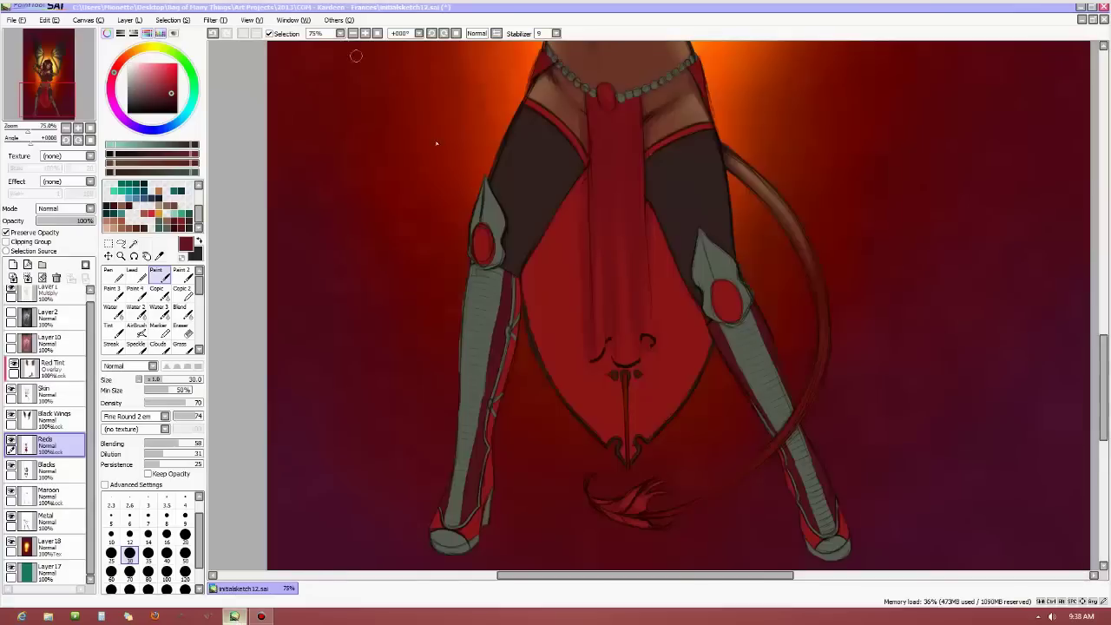
{"action": "left_click", "coordinate": [185, 552]}
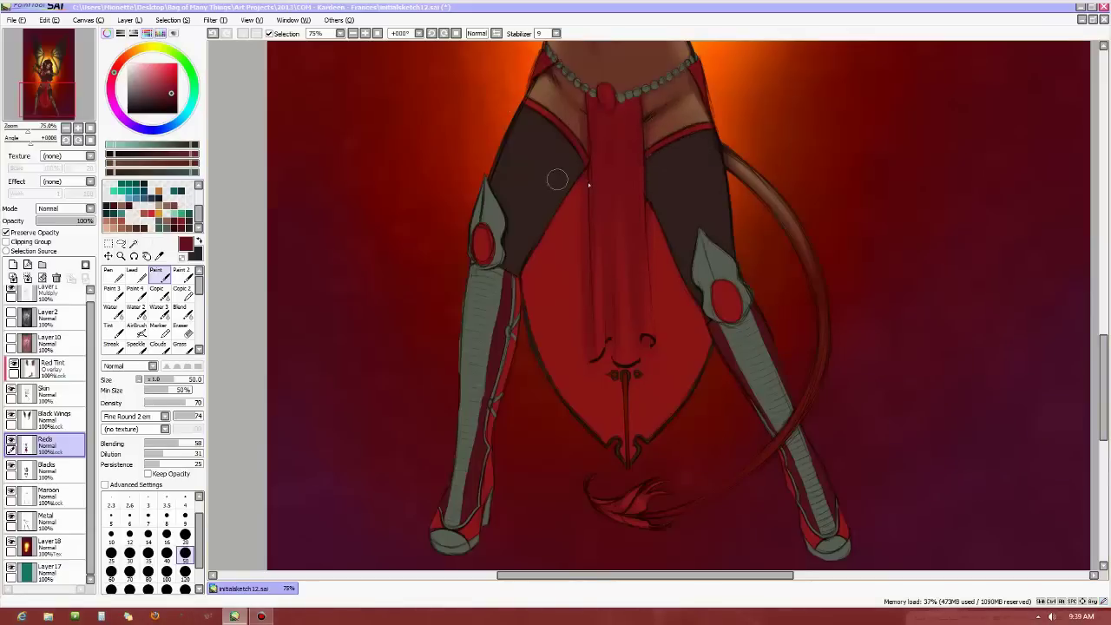
{"action": "mouse_move", "coordinate": [571, 208]}
{"action": "left_mouse_down"}
{"action": "mouse_move", "coordinate": [570, 218]}
{"action": "mouse_move", "coordinate": [580, 193]}
{"action": "left_mouse_up"}
{"action": "mouse_move", "coordinate": [560, 240]}
{"action": "left_mouse_down"}
{"action": "mouse_move", "coordinate": [555, 202]}
{"action": "mouse_move", "coordinate": [538, 283]}
{"action": "mouse_move", "coordinate": [528, 256]}
{"action": "mouse_move", "coordinate": [553, 376]}
{"action": "mouse_move", "coordinate": [532, 275]}
{"action": "mouse_move", "coordinate": [542, 373]}
{"action": "mouse_move", "coordinate": [568, 195]}
{"action": "mouse_move", "coordinate": [566, 375]}
{"action": "mouse_move", "coordinate": [574, 348]}
{"action": "mouse_move", "coordinate": [583, 395]}
{"action": "mouse_move", "coordinate": [577, 321]}
{"action": "mouse_move", "coordinate": [577, 364]}
{"action": "mouse_move", "coordinate": [577, 328]}
{"action": "left_mouse_up"}
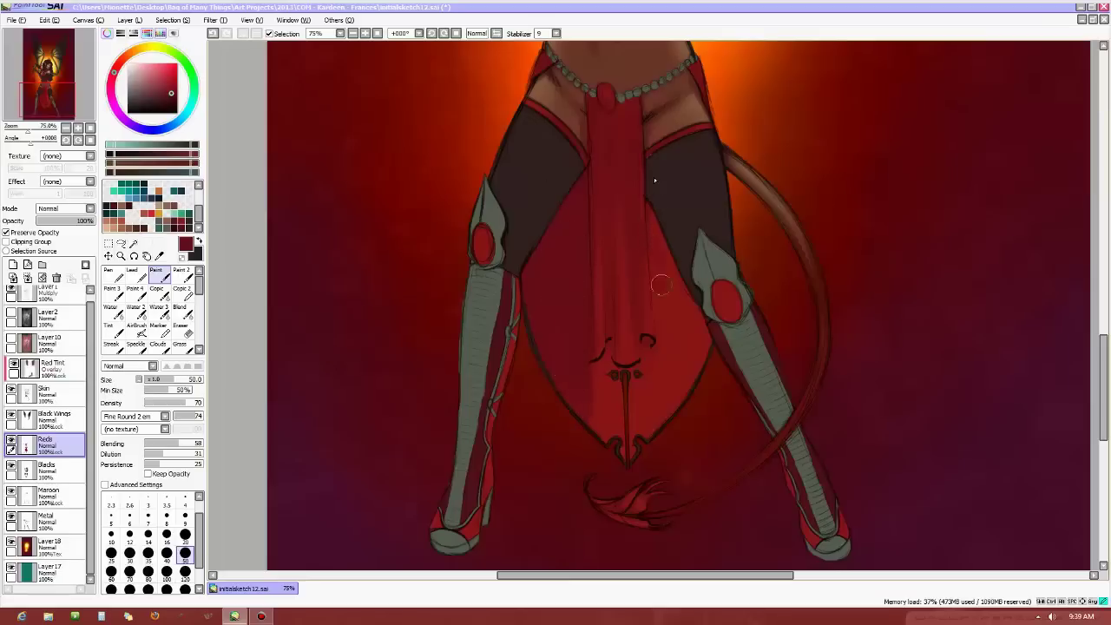
{"action": "left_click_drag", "start_coordinate": [671, 288], "coordinate": [702, 365]}
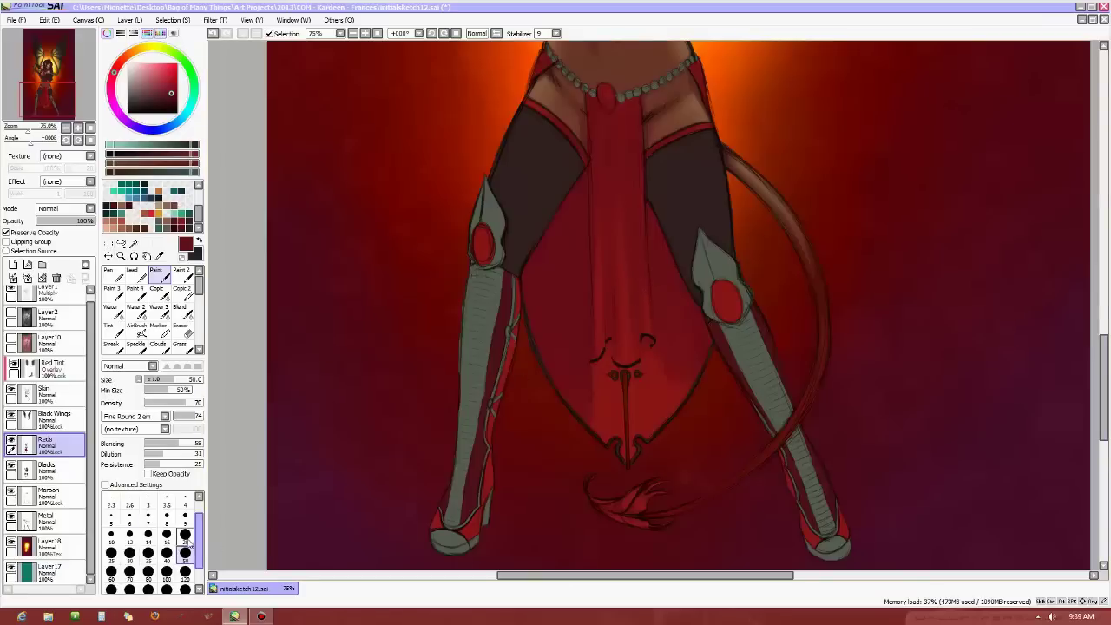
Darken the small curl beside the cloth emblem using brush sizes 50 and 20.
{"action": "left_click", "coordinate": [185, 533]}
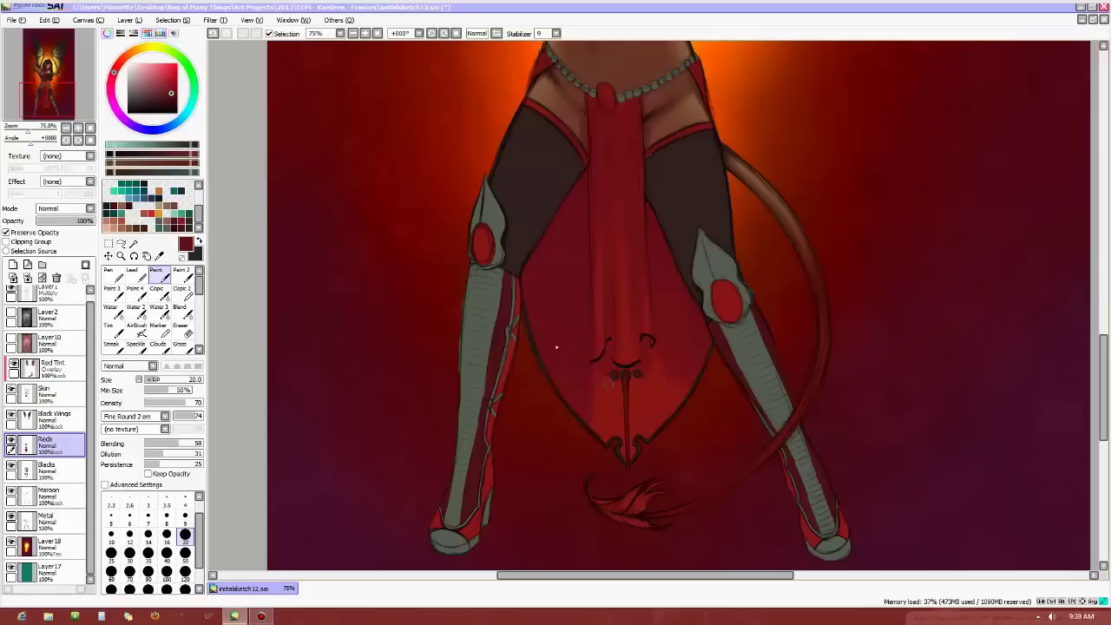
{"action": "left_click", "coordinate": [185, 552]}
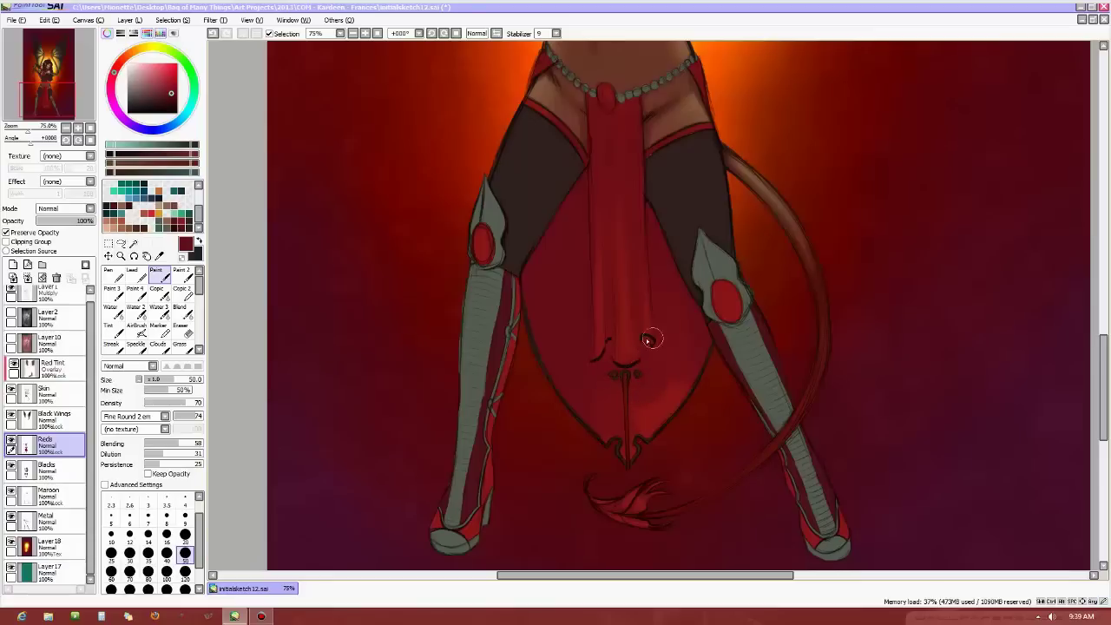
{"action": "left_click_drag", "start_coordinate": [644, 334], "coordinate": [652, 348]}
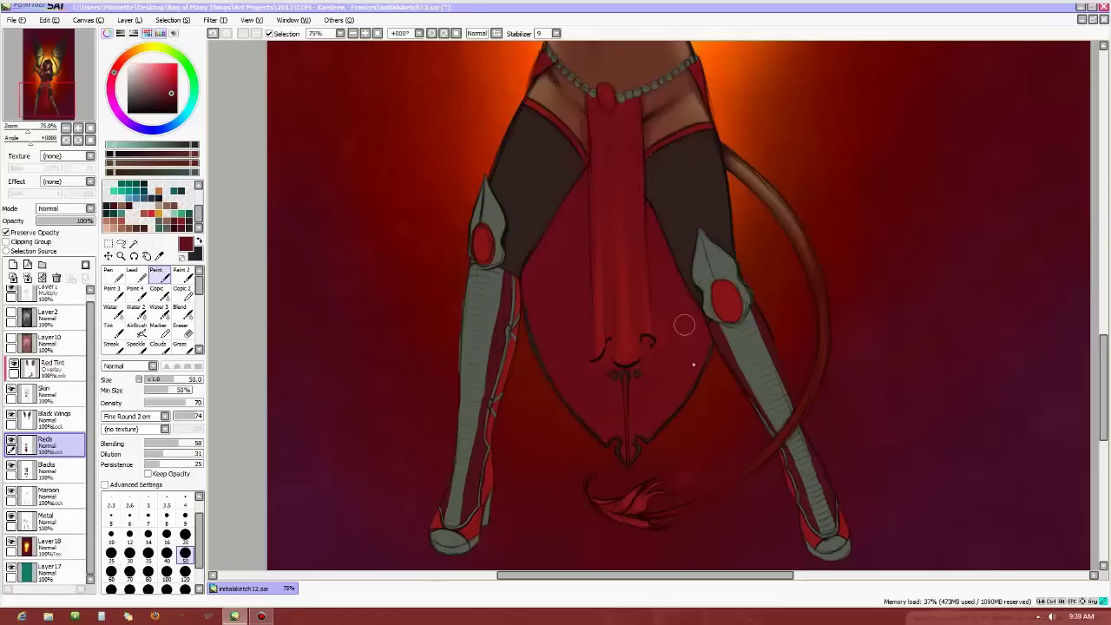
{"action": "left_click", "coordinate": [185, 536]}
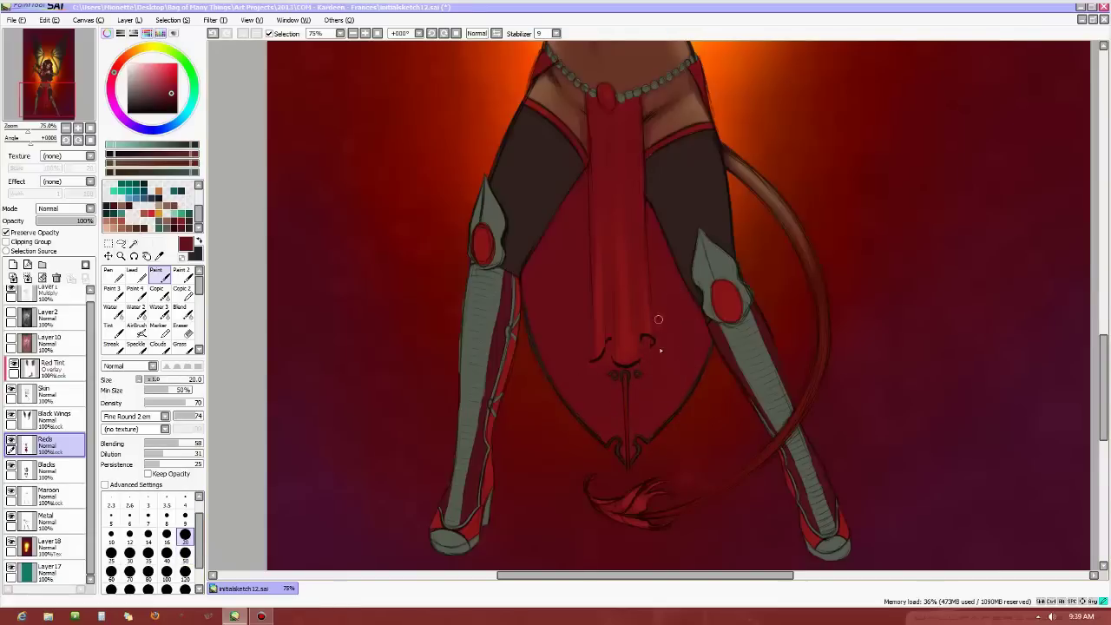
{"action": "left_click_drag", "start_coordinate": [641, 343], "coordinate": [648, 335]}
{"action": "left_click", "coordinate": [185, 553]}
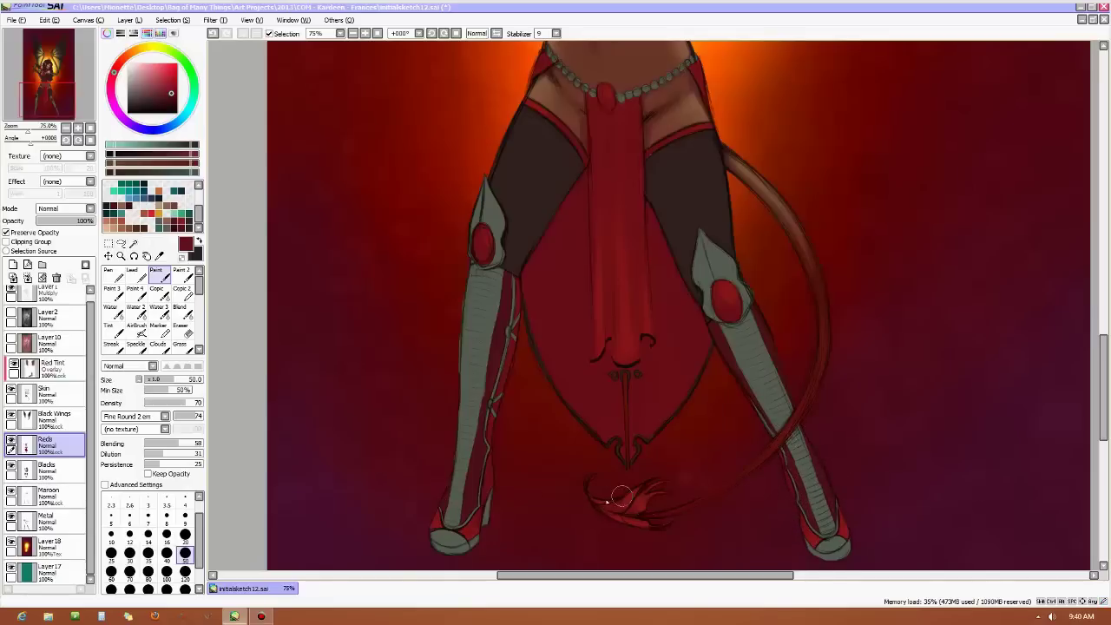
Pick a slightly different red and set the brush to size 35, then 20.
{"action": "left_click", "coordinate": [148, 553]}
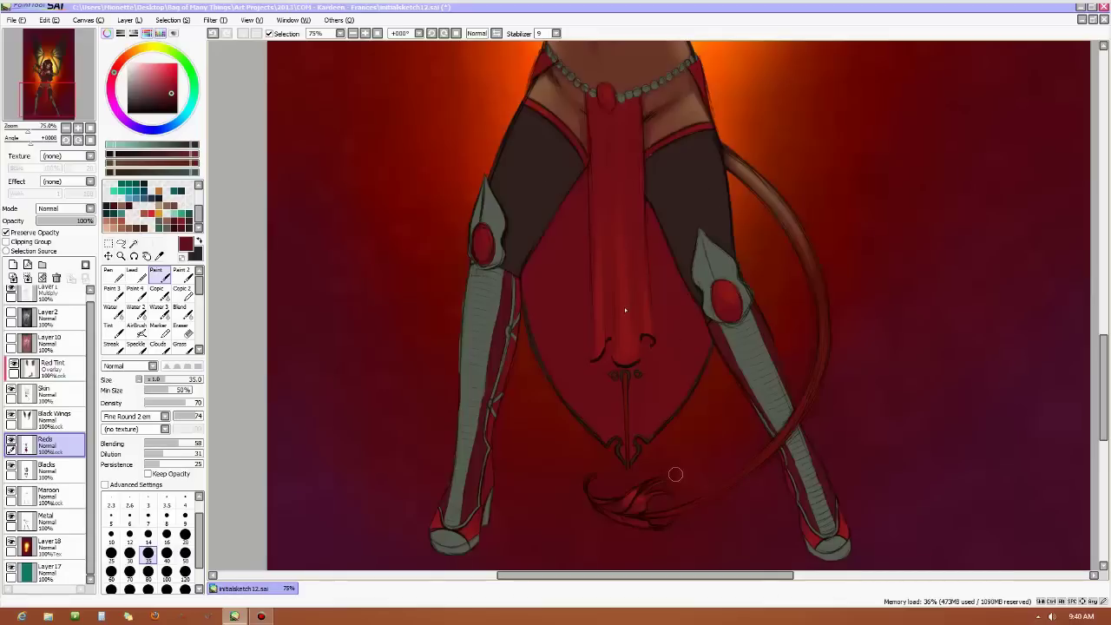
{"action": "left_click", "coordinate": [675, 474], "text": "alt"}
{"action": "left_click", "coordinate": [185, 535]}
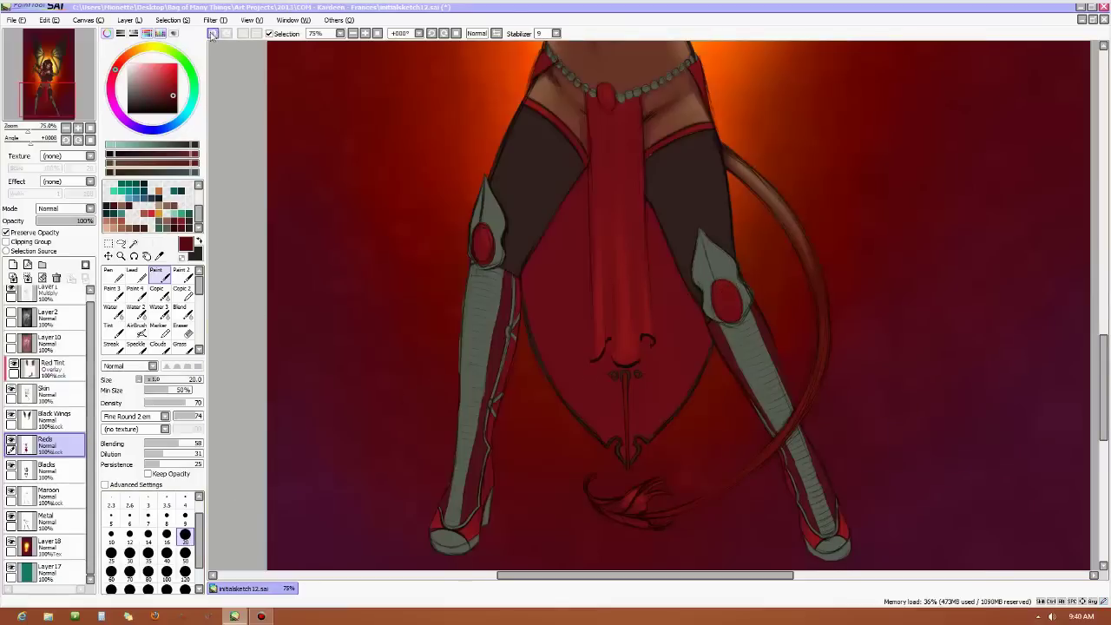
Undo the last stroke and brighten the red gem on the right knee.
{"action": "left_click", "coordinate": [211, 33]}
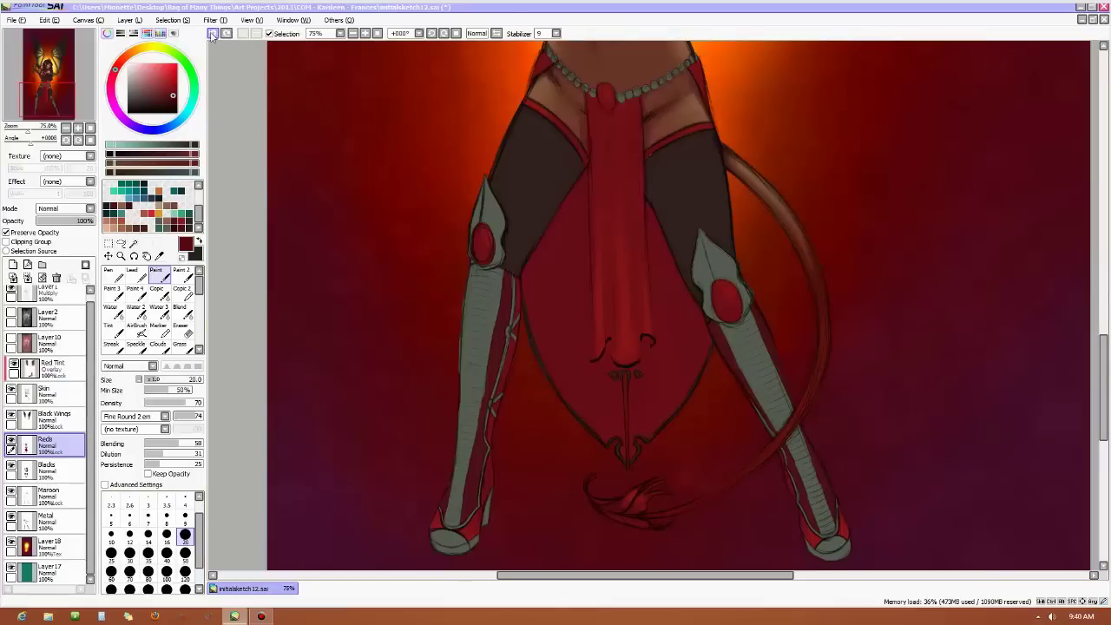
{"action": "left_click", "coordinate": [184, 217]}
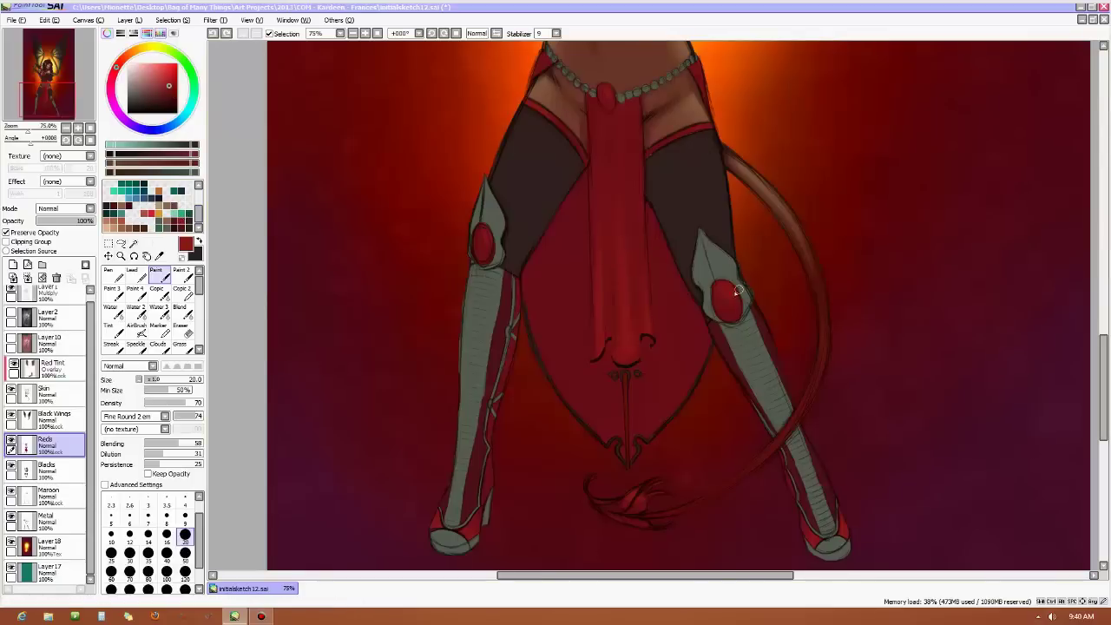
{"action": "left_click_drag", "start_coordinate": [734, 285], "coordinate": [721, 272]}
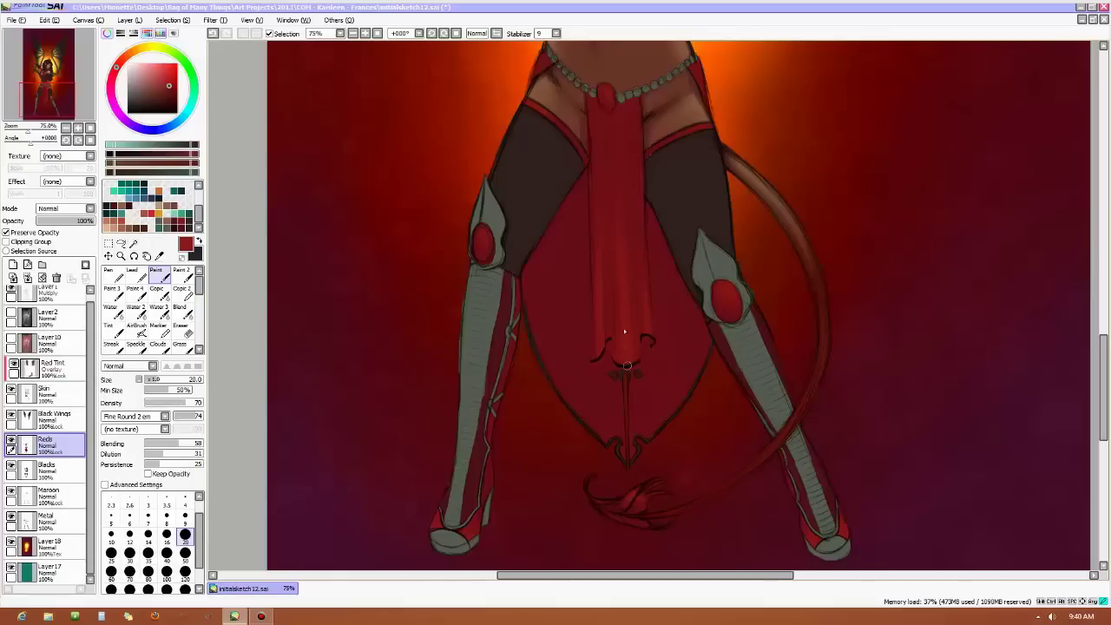
Sample the fabric panel's red and cycle brush sizes 50, 80 and 20, ending at size 9.
{"action": "left_click", "coordinate": [184, 553]}
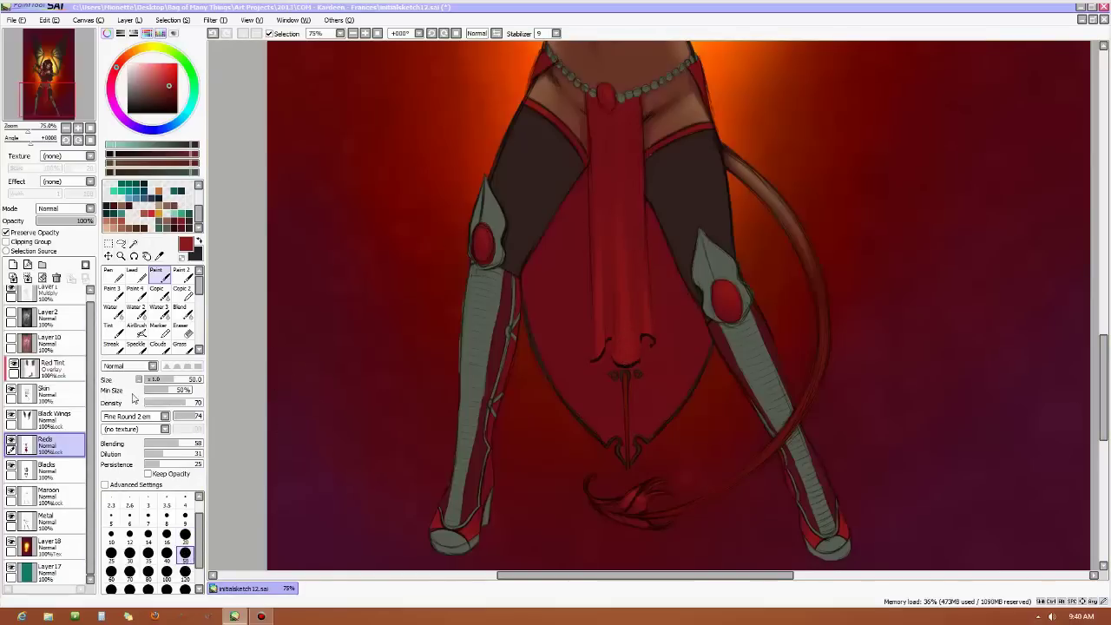
{"action": "left_click", "coordinate": [148, 573]}
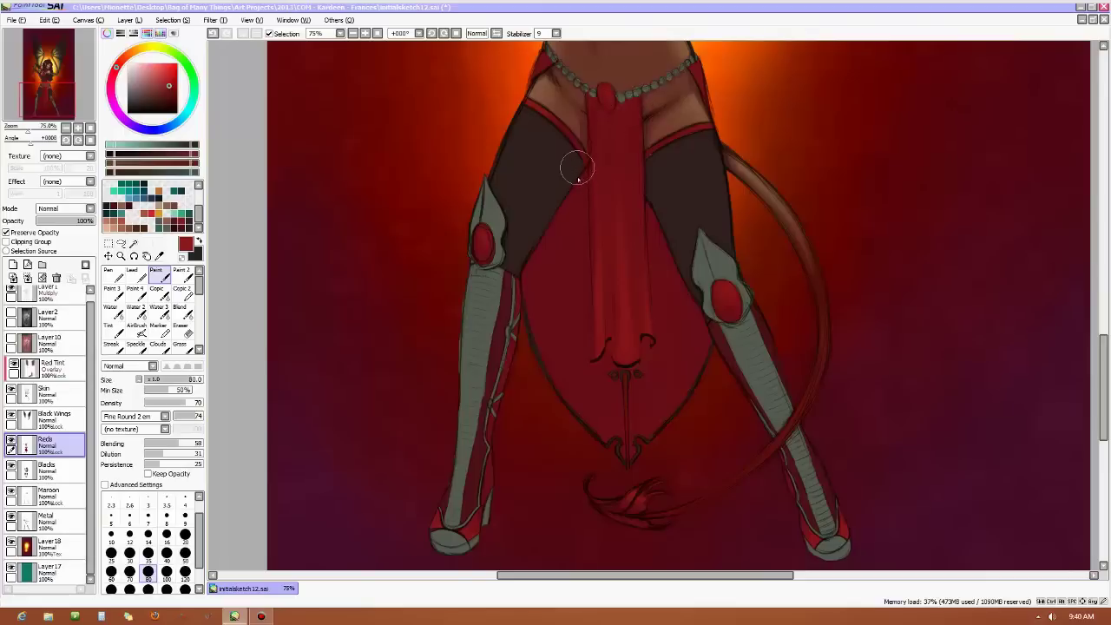
{"action": "left_click", "coordinate": [184, 553]}
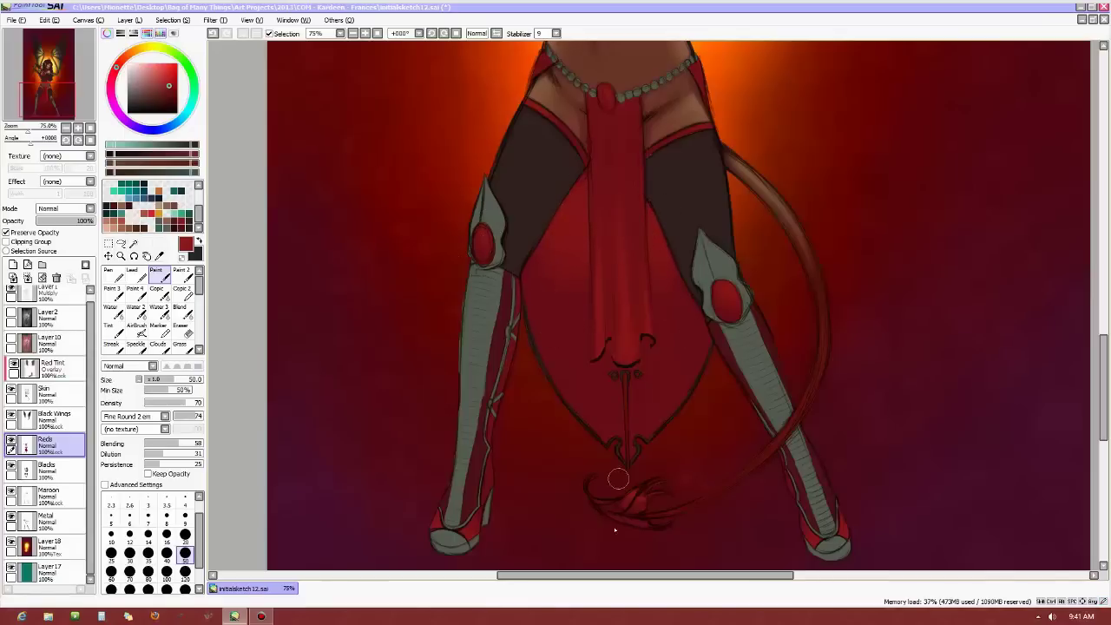
{"action": "left_click", "coordinate": [649, 427], "text": "alt"}
{"action": "left_click", "coordinate": [618, 152], "text": "alt"}
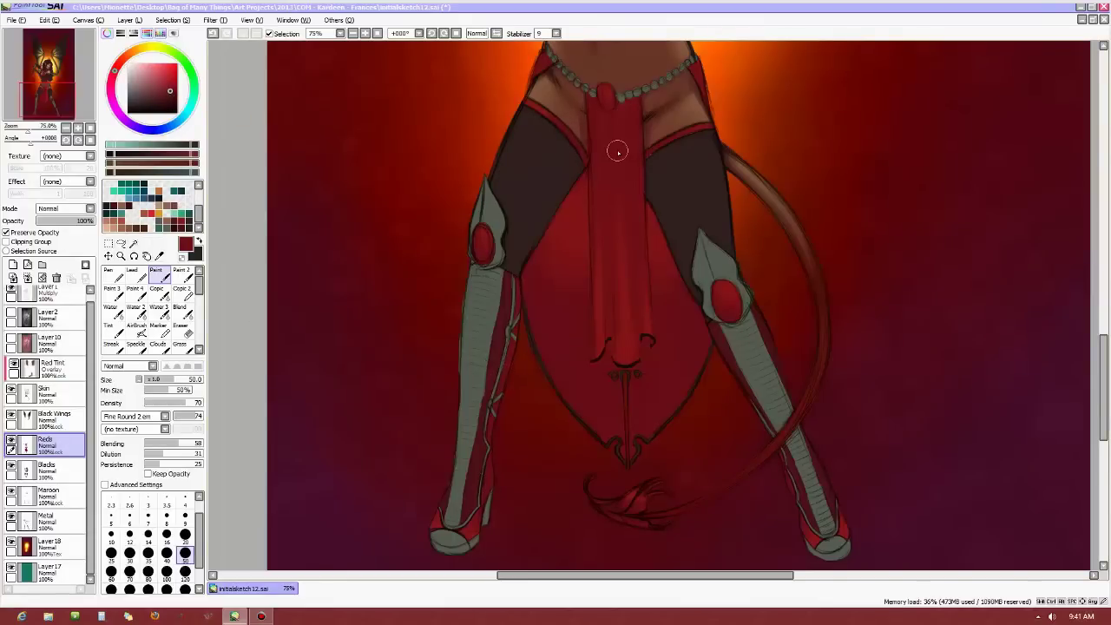
{"action": "left_click", "coordinate": [185, 534]}
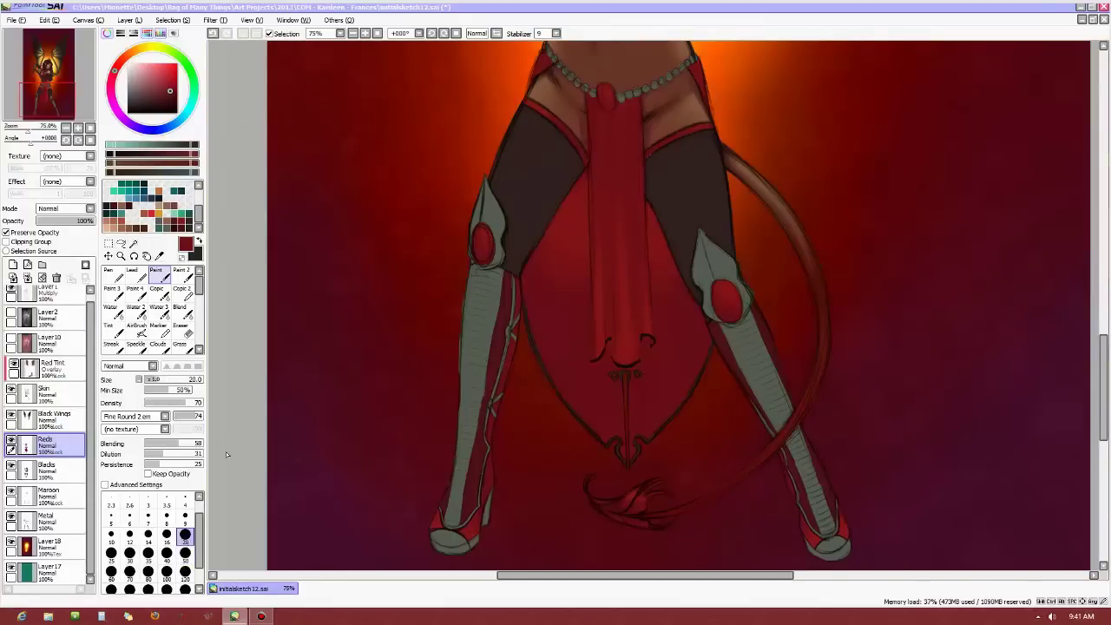
{"action": "left_click", "coordinate": [185, 553]}
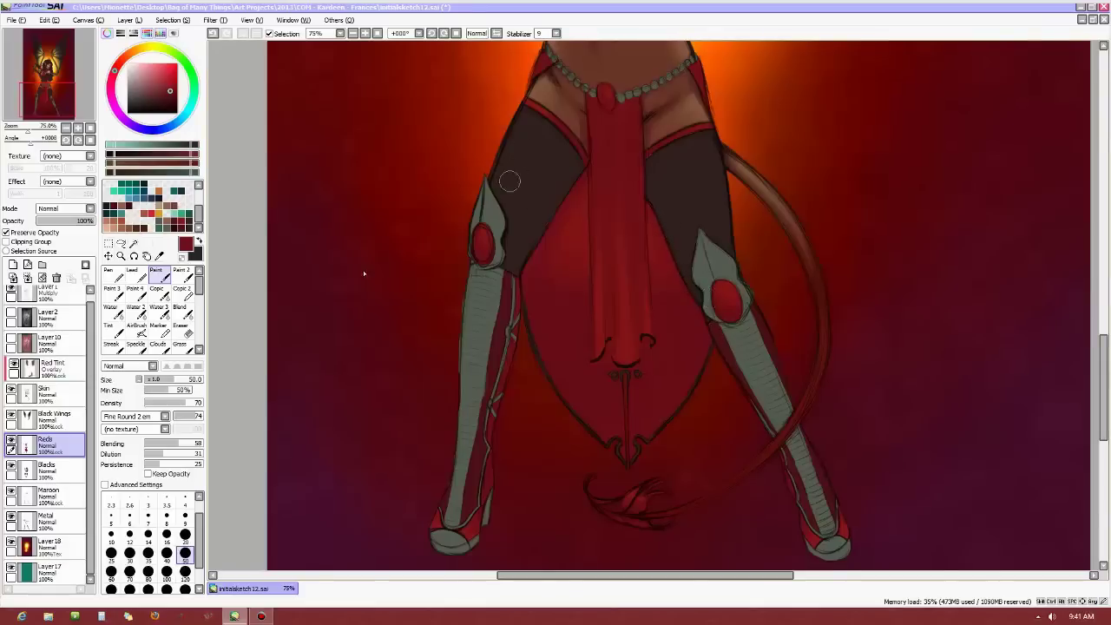
{"action": "left_click", "coordinate": [185, 516]}
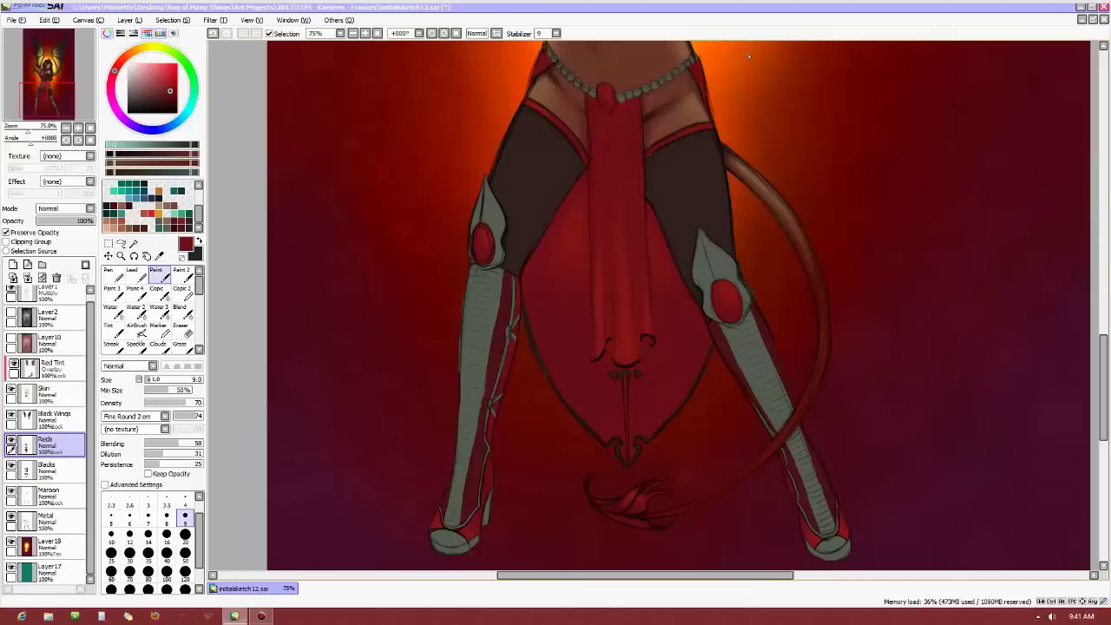
Paint a bright orange glow on the upper middle of the red cloth at sizes 40 and 20.
{"action": "left_click", "coordinate": [541, 347], "text": "alt"}
{"action": "left_click", "coordinate": [184, 552]}
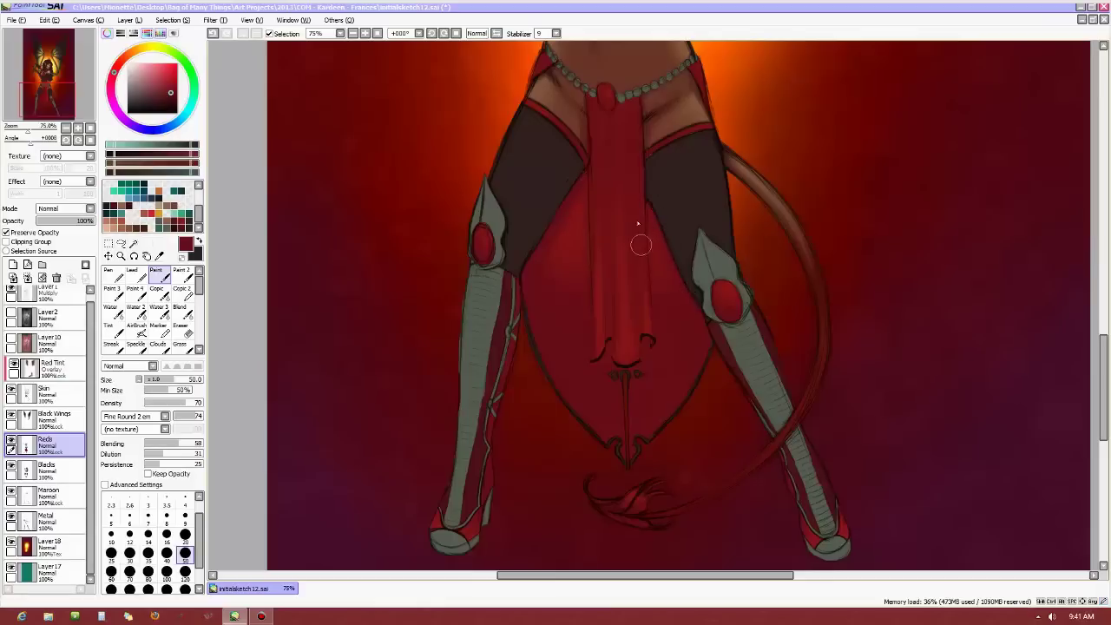
{"action": "left_click", "coordinate": [185, 534]}
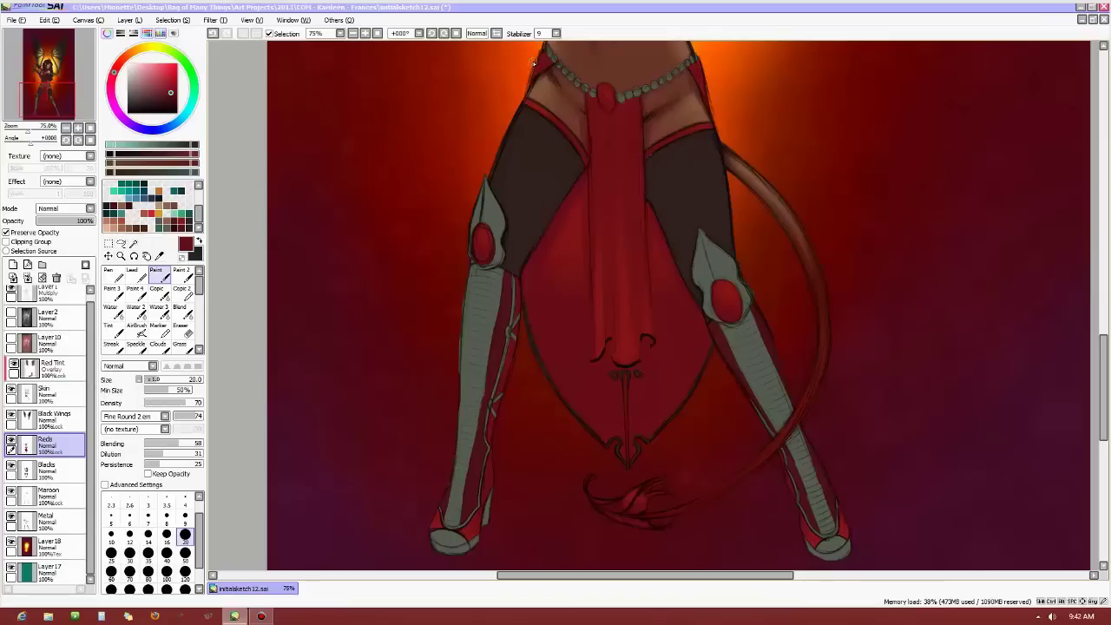
{"action": "left_click", "coordinate": [529, 63], "text": "alt"}
{"action": "left_click", "coordinate": [167, 553]}
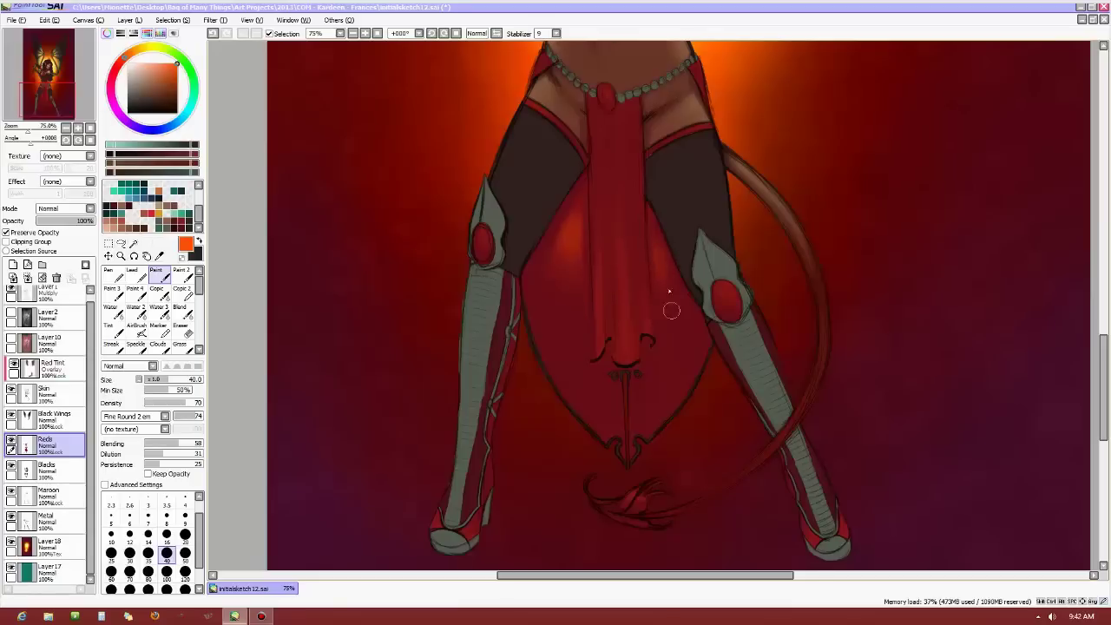
{"action": "left_click", "coordinate": [185, 535]}
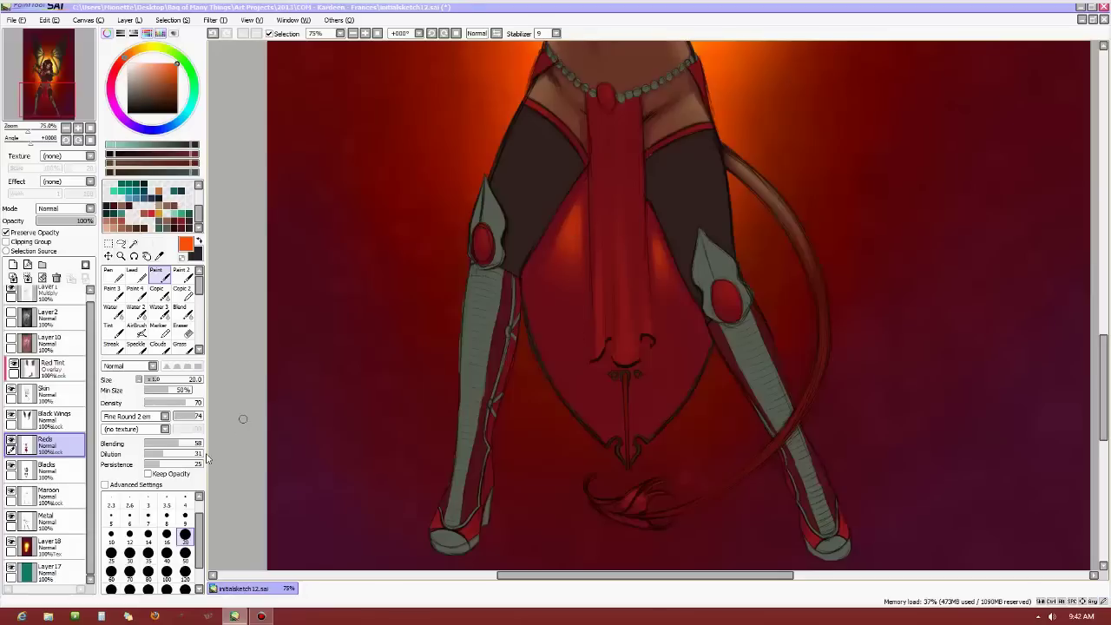
{"action": "left_click", "coordinate": [180, 308]}
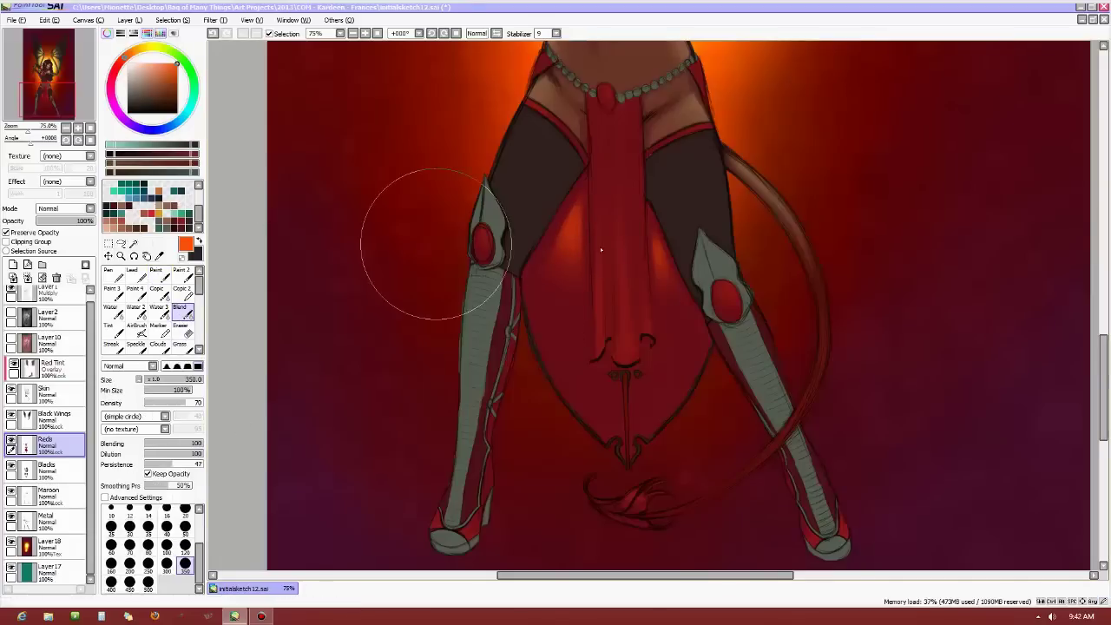
Blend the orange glow into the red at size 50, then return to dark red Paint at size 9.
{"action": "left_click", "coordinate": [185, 526]}
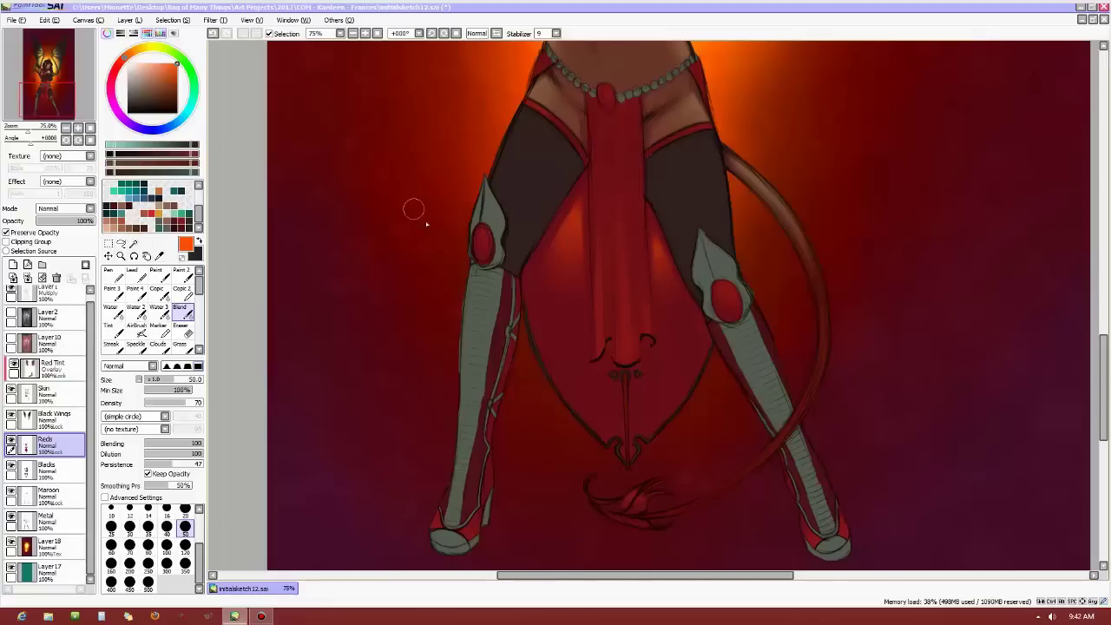
{"action": "left_click", "coordinate": [652, 216], "text": "alt"}
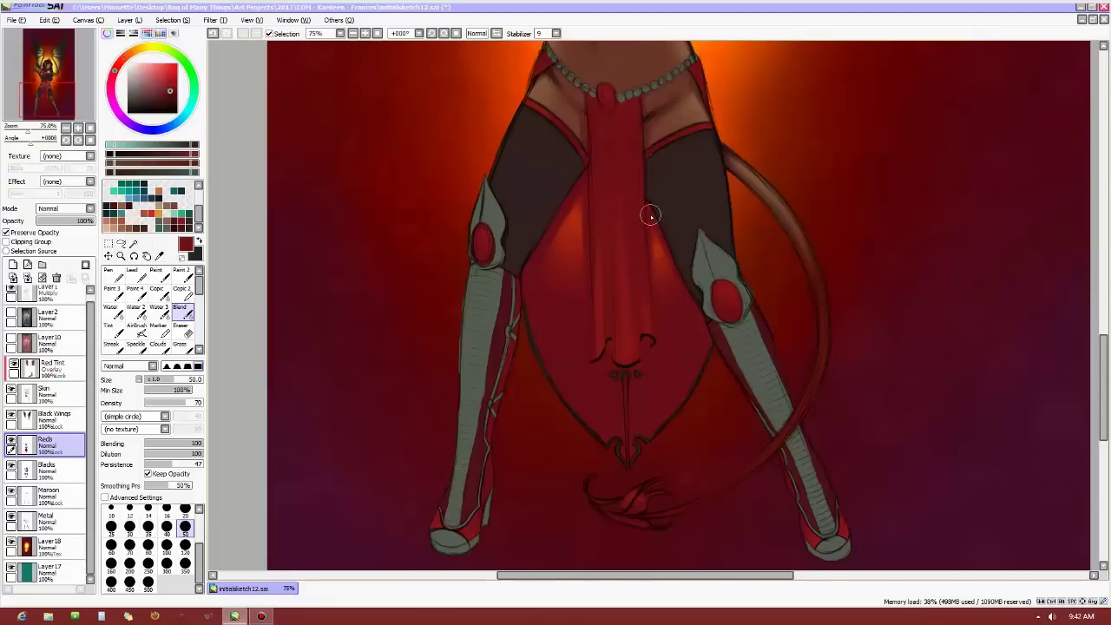
{"action": "left_click", "coordinate": [156, 274]}
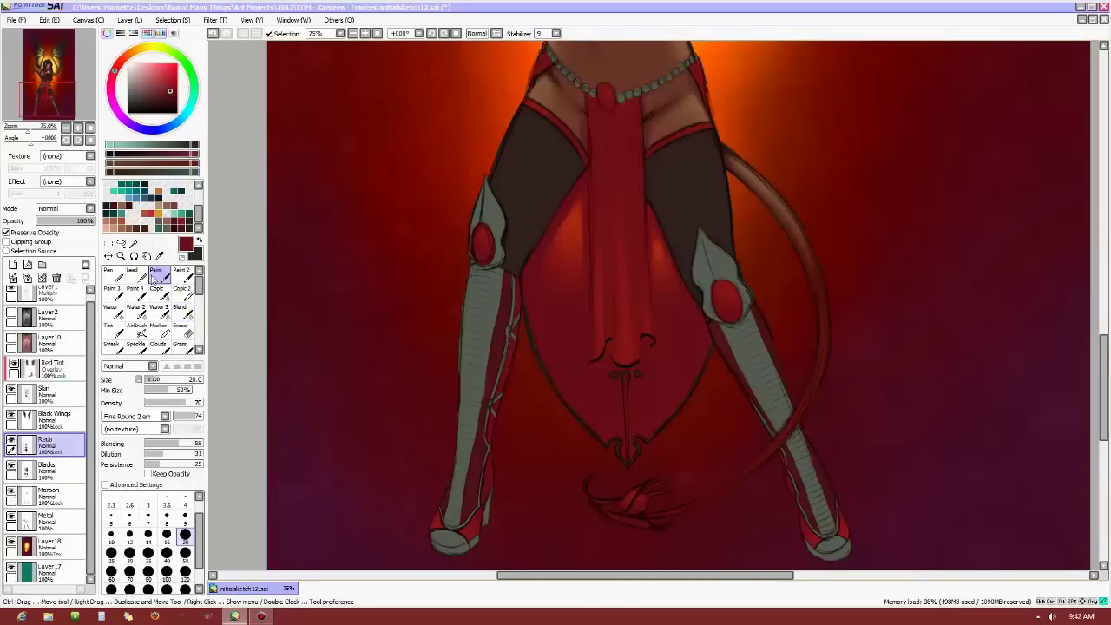
{"action": "left_click", "coordinate": [186, 515]}
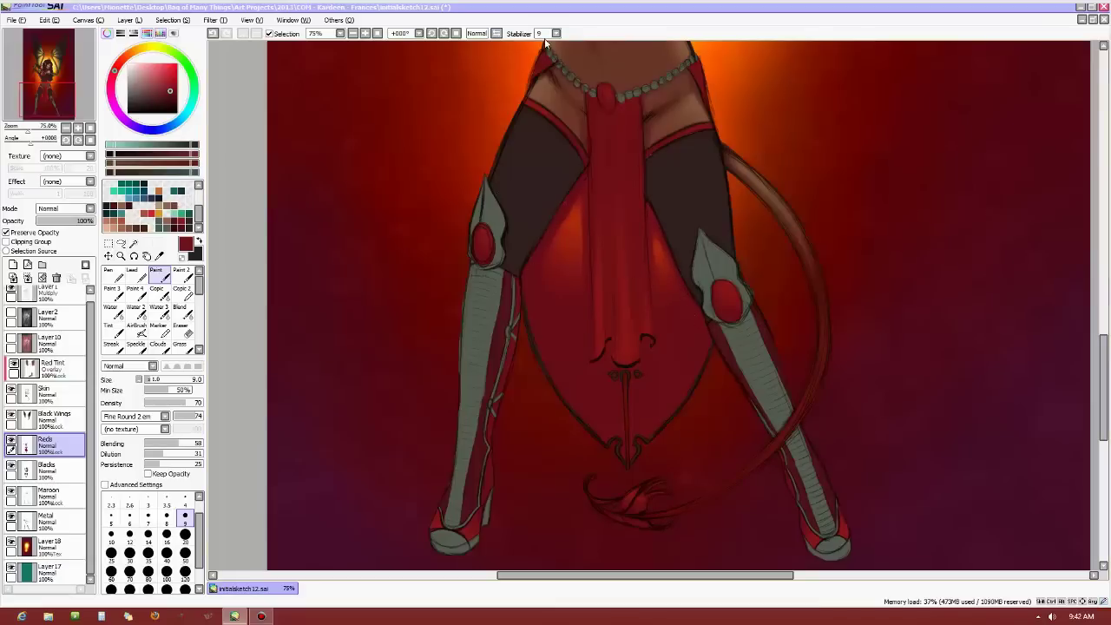
Zoom out to 50% and scroll up to the head and wings with a darker colour at size 50.
{"action": "scroll", "coordinate": [634, 160], "scroll_direction": "down", "scroll_amount": 3}
{"action": "scroll", "coordinate": [695, 147], "scroll_direction": "up", "scroll_amount": 2}
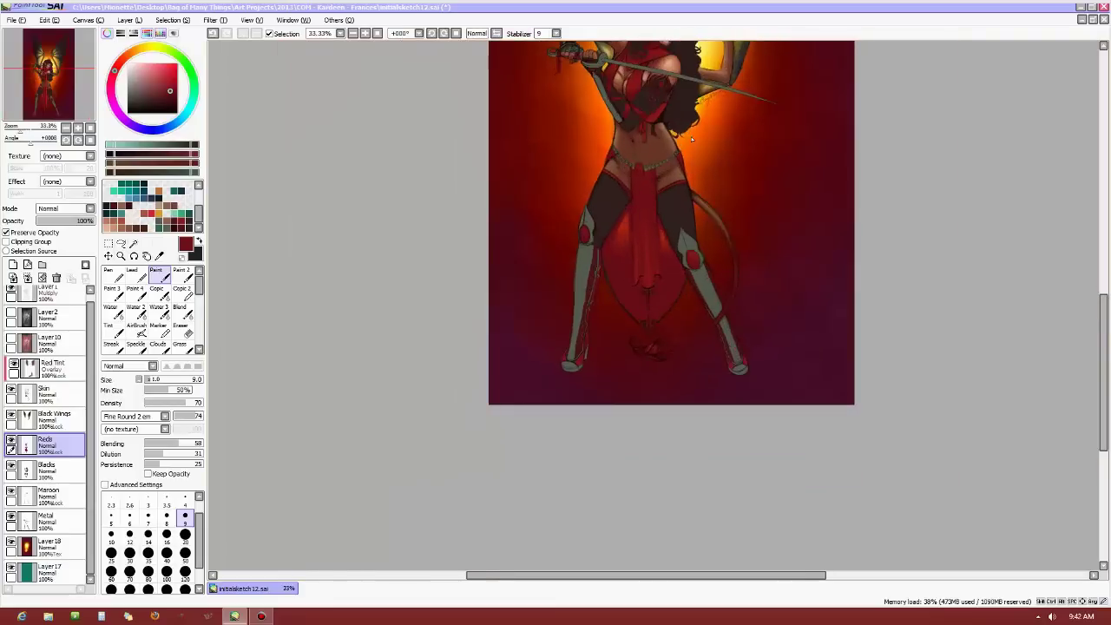
{"action": "left_click_drag", "start_coordinate": [1105, 310], "coordinate": [1105, 275]}
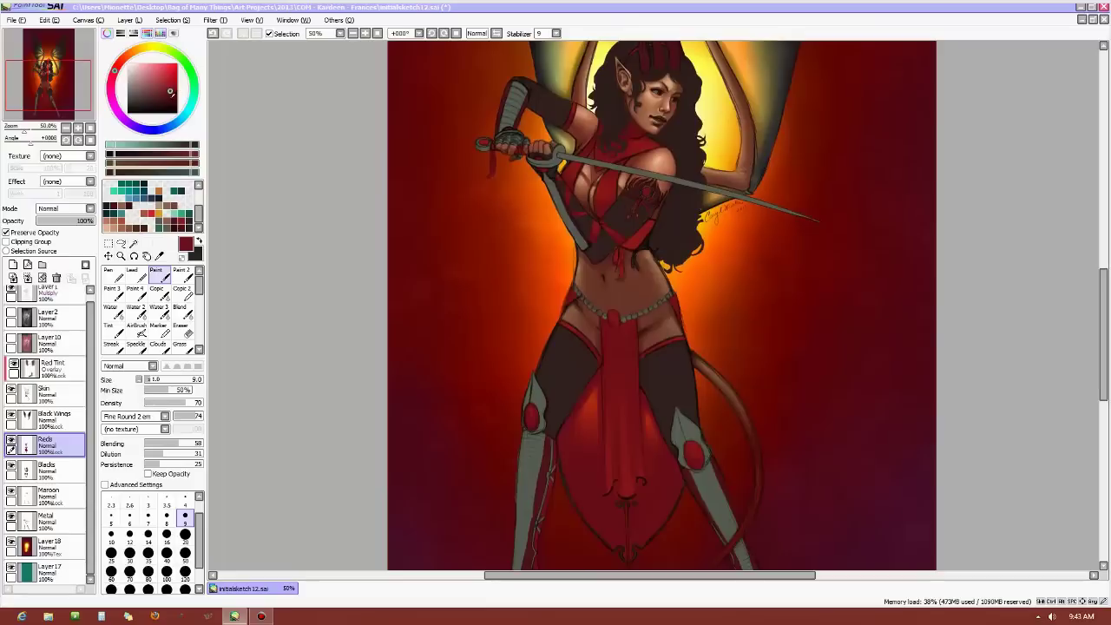
{"action": "left_click", "coordinate": [173, 100]}
{"action": "left_click", "coordinate": [185, 553]}
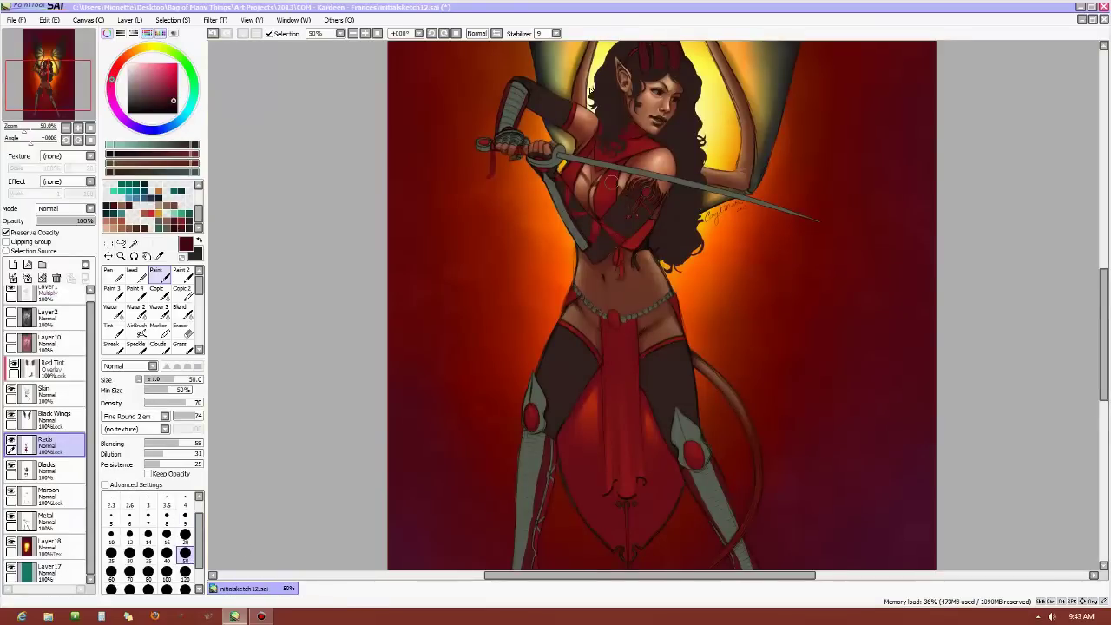
{"action": "left_click_drag", "start_coordinate": [1104, 349], "coordinate": [1101, 287]}
Shade the sword's pommel ring and the hair beside the neck in dark red at sizes 20 and 30.
{"action": "scroll", "coordinate": [945, 249], "scroll_direction": "up", "scroll_amount": 3}
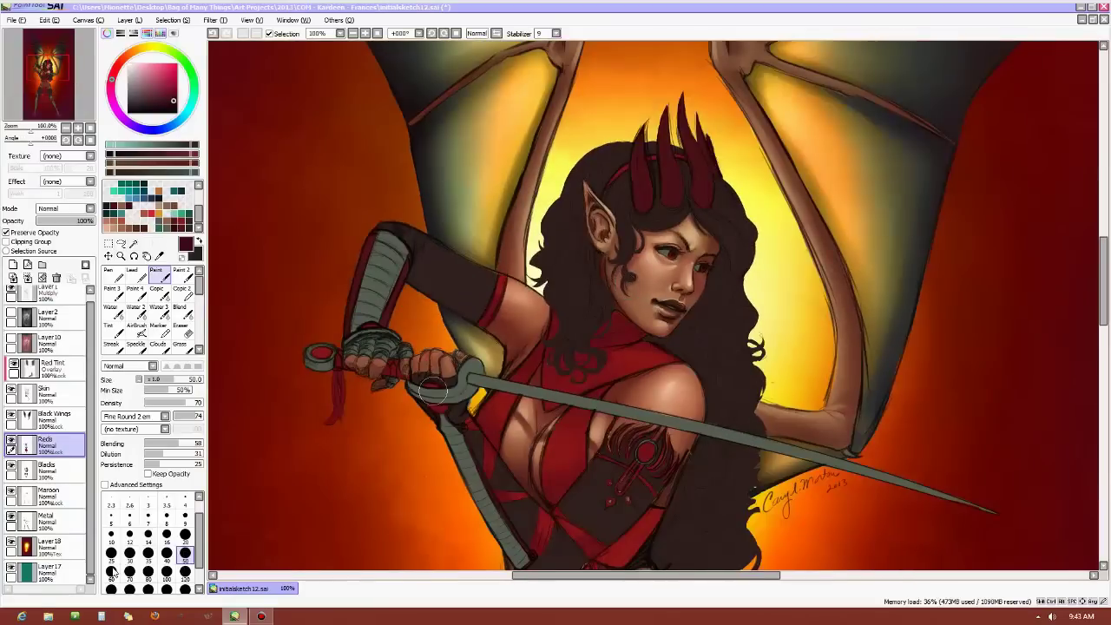
{"action": "left_click", "coordinate": [185, 534]}
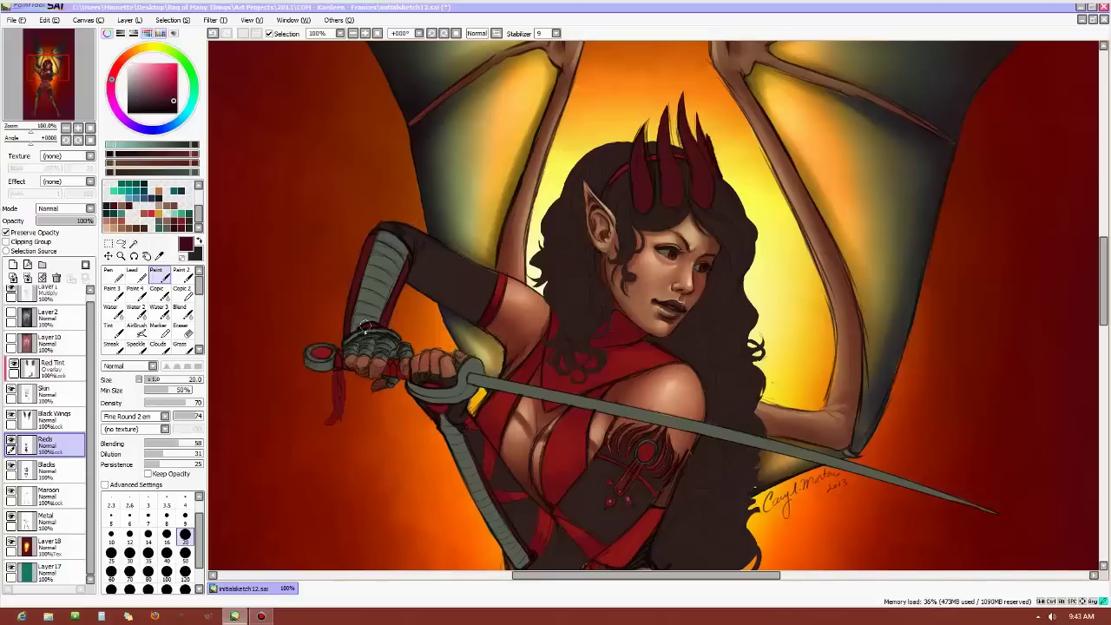
{"action": "left_click_drag", "start_coordinate": [324, 359], "coordinate": [343, 355]}
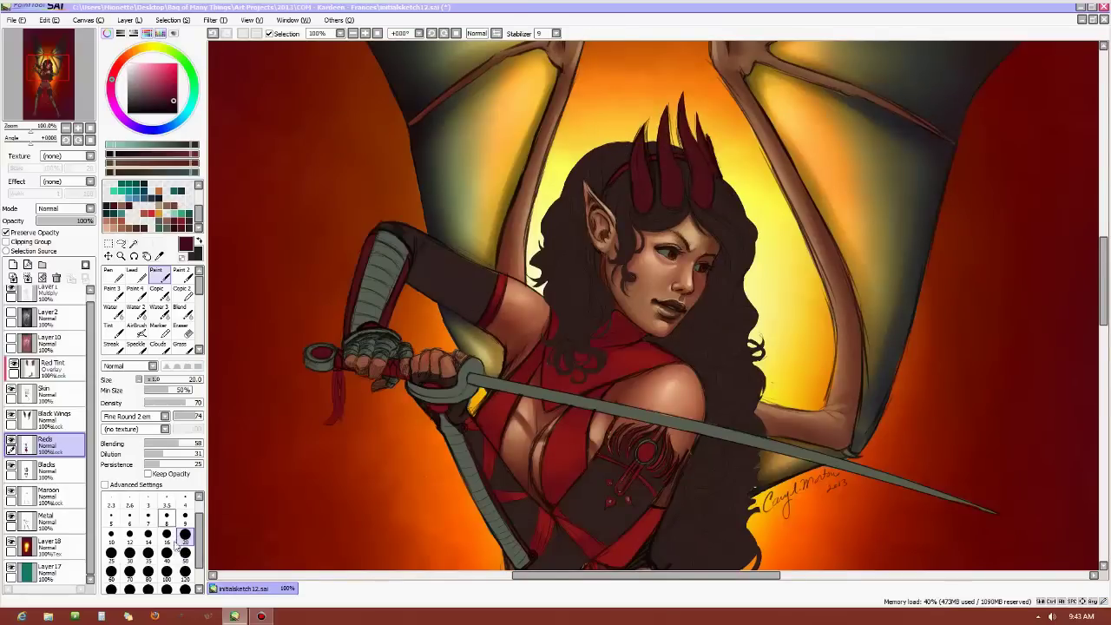
{"action": "left_click", "coordinate": [130, 553]}
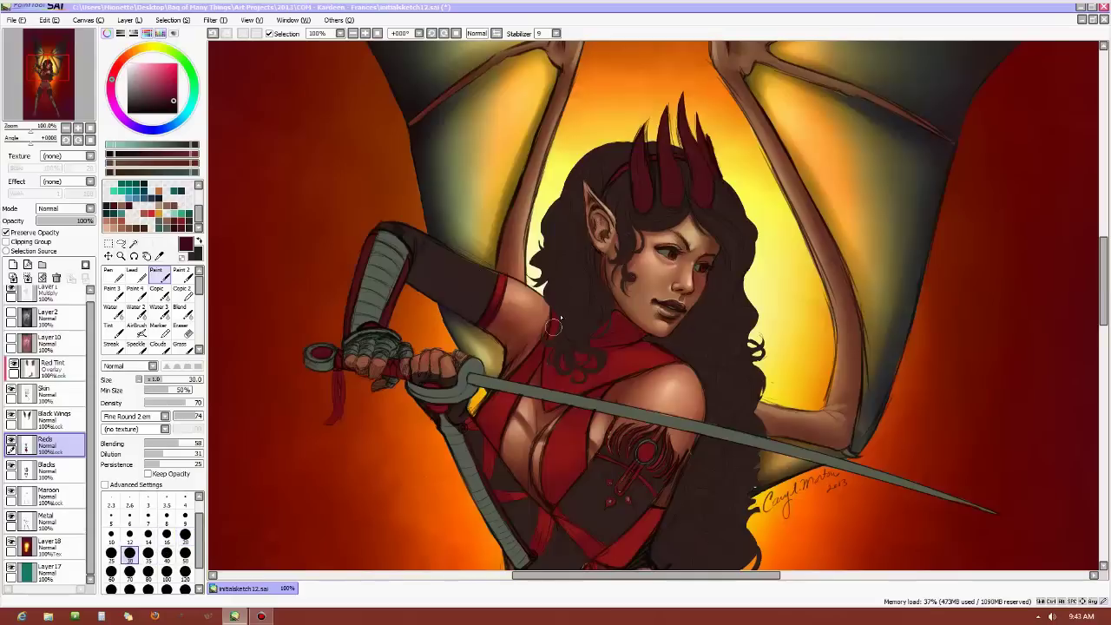
{"action": "mouse_move", "coordinate": [575, 294]}
{"action": "left_mouse_down"}
{"action": "mouse_move", "coordinate": [559, 322]}
{"action": "mouse_move", "coordinate": [555, 313]}
{"action": "mouse_move", "coordinate": [551, 350]}
{"action": "mouse_move", "coordinate": [554, 360]}
{"action": "mouse_move", "coordinate": [565, 353]}
{"action": "mouse_move", "coordinate": [562, 341]}
{"action": "mouse_move", "coordinate": [576, 372]}
{"action": "left_mouse_up"}
Add dark red shading to the red collar near the neck at brush sizes 9 and 20.
{"action": "left_click", "coordinate": [185, 516]}
{"action": "mouse_move", "coordinate": [581, 375]}
{"action": "left_mouse_down"}
{"action": "mouse_move", "coordinate": [599, 333]}
{"action": "mouse_move", "coordinate": [590, 346]}
{"action": "left_mouse_up"}
{"action": "left_click", "coordinate": [185, 533]}
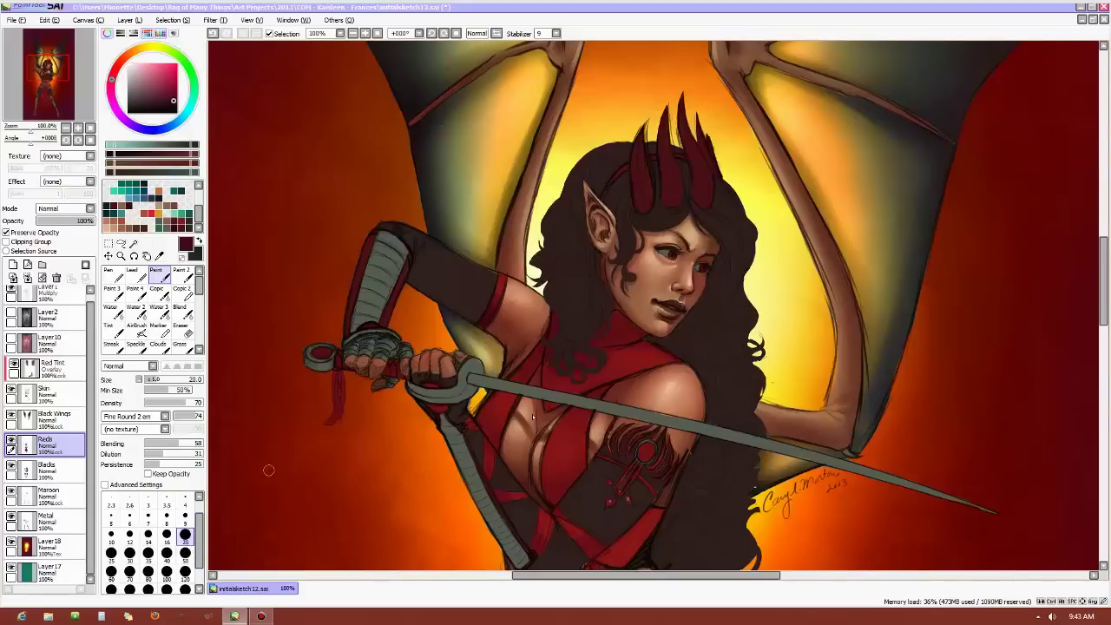
{"action": "mouse_move", "coordinate": [599, 347]}
{"action": "left_mouse_down"}
{"action": "mouse_move", "coordinate": [639, 336]}
{"action": "mouse_move", "coordinate": [599, 350]}
{"action": "mouse_move", "coordinate": [641, 323]}
{"action": "mouse_move", "coordinate": [618, 313]}
{"action": "mouse_move", "coordinate": [637, 335]}
{"action": "mouse_move", "coordinate": [612, 311]}
{"action": "mouse_move", "coordinate": [633, 329]}
{"action": "mouse_move", "coordinate": [614, 314]}
{"action": "mouse_move", "coordinate": [589, 340]}
{"action": "mouse_move", "coordinate": [605, 341]}
{"action": "mouse_move", "coordinate": [600, 332]}
{"action": "mouse_move", "coordinate": [630, 343]}
{"action": "mouse_move", "coordinate": [603, 349]}
{"action": "mouse_move", "coordinate": [642, 340]}
{"action": "mouse_move", "coordinate": [677, 353]}
{"action": "mouse_move", "coordinate": [652, 344]}
{"action": "mouse_move", "coordinate": [619, 354]}
{"action": "left_mouse_up"}
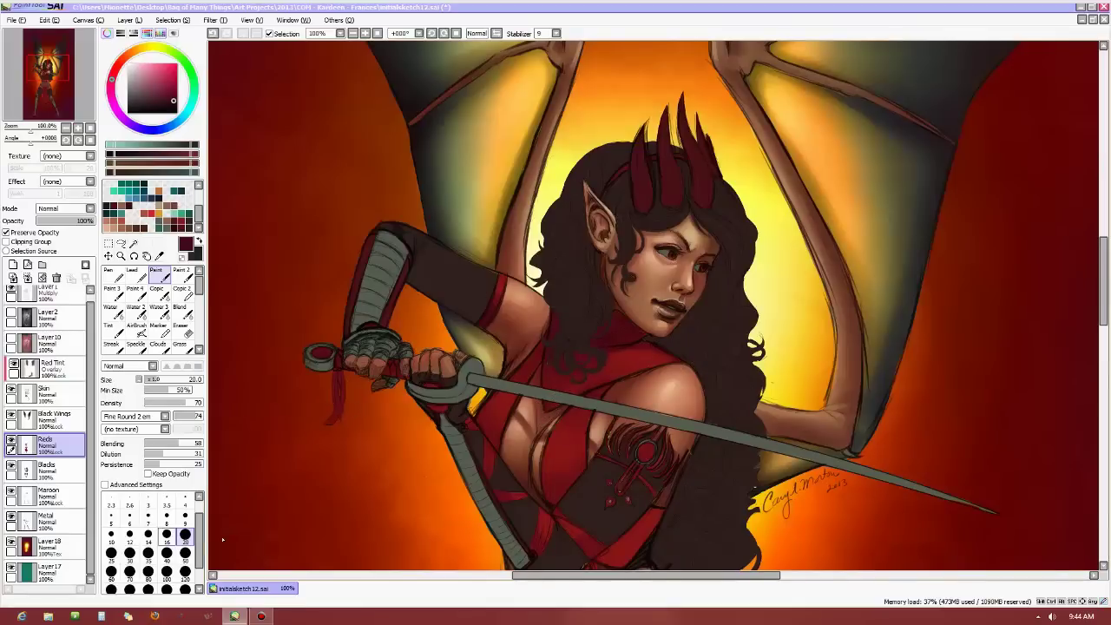
{"action": "left_click", "coordinate": [185, 515]}
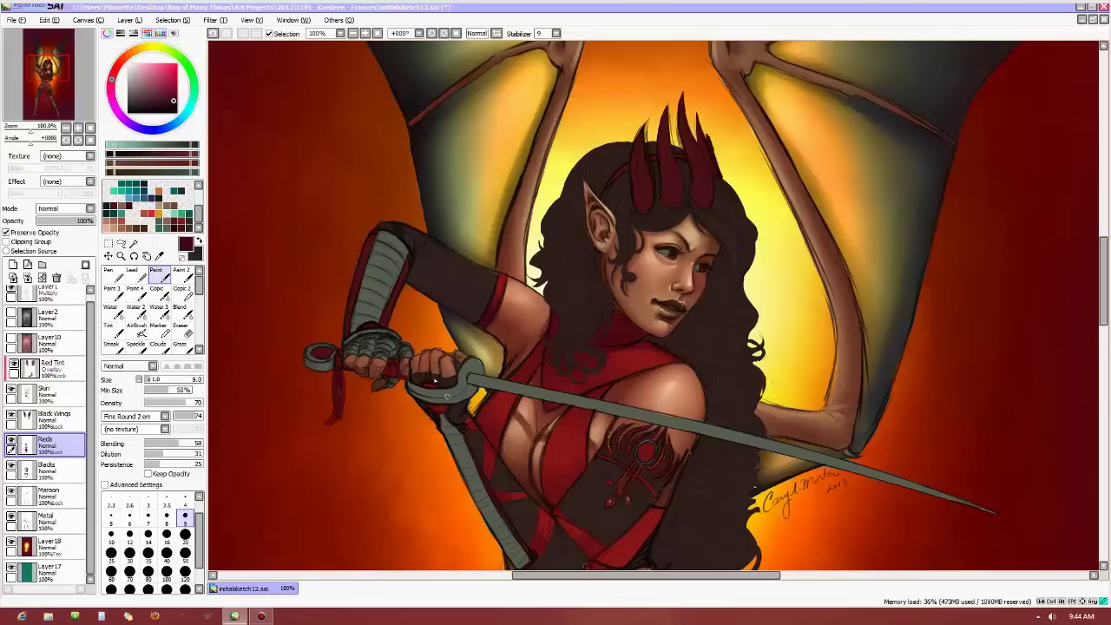
{"action": "left_click", "coordinate": [149, 520]}
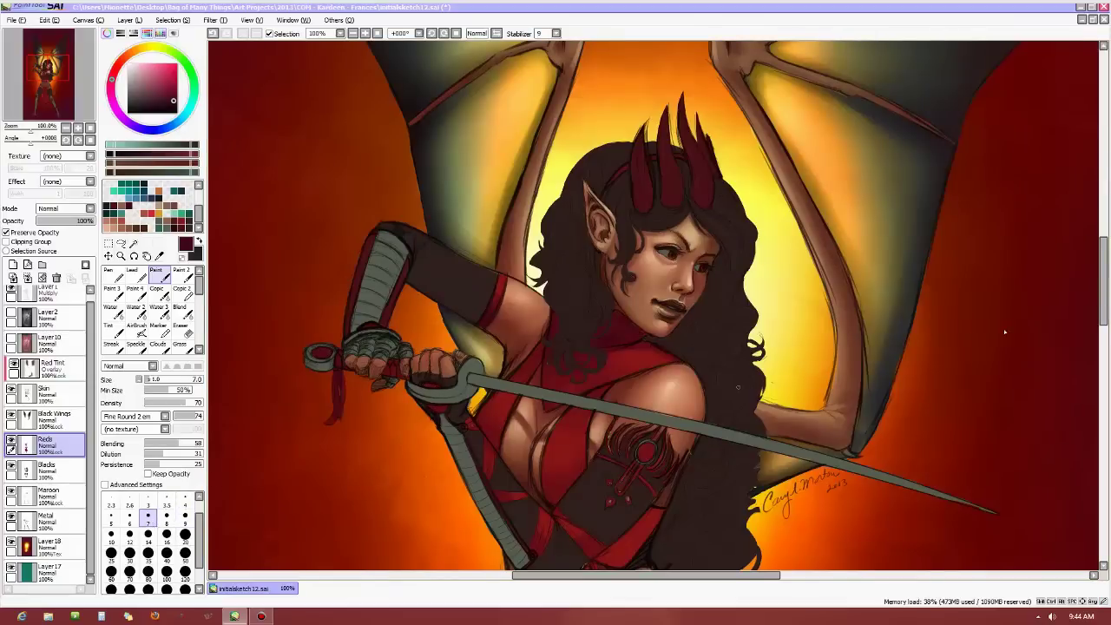
{"action": "left_click_drag", "start_coordinate": [1108, 272], "coordinate": [1108, 304]}
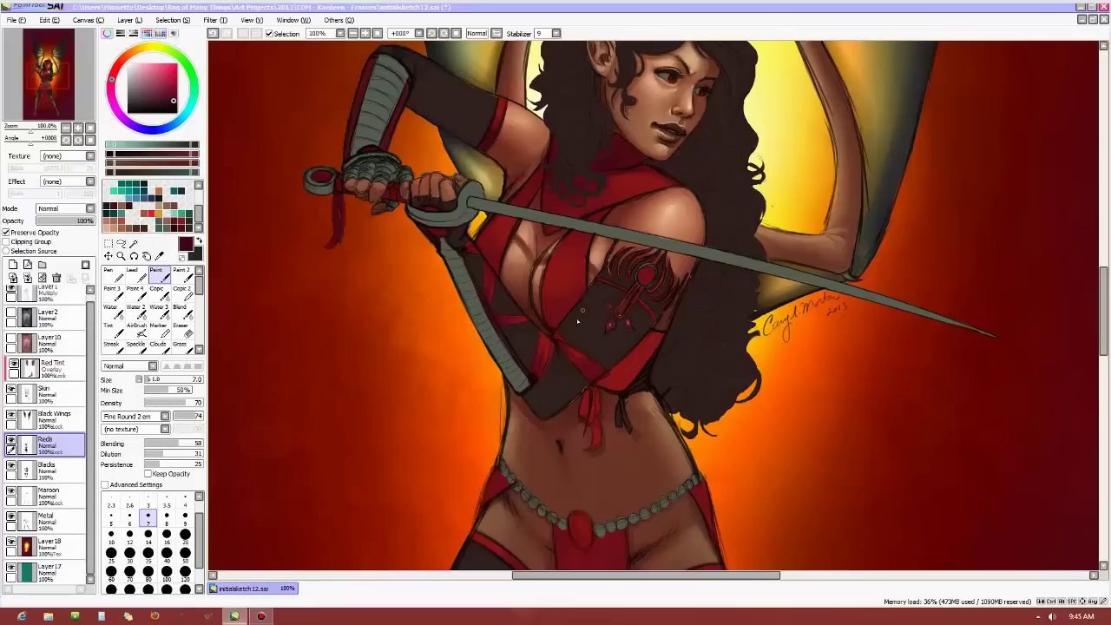
{"action": "left_click", "coordinate": [185, 534]}
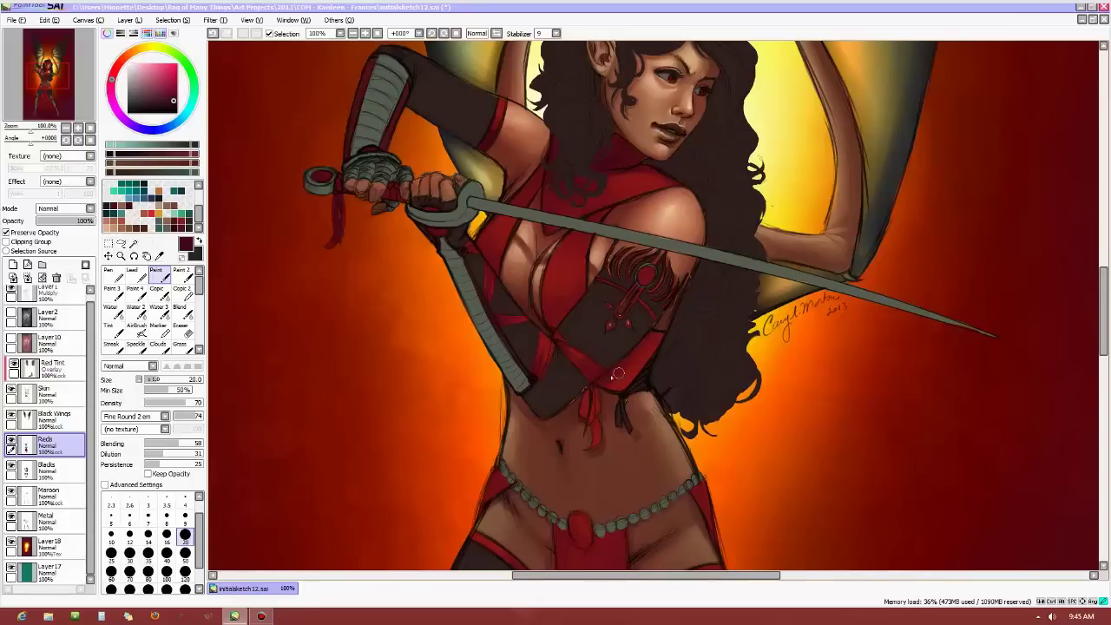
{"action": "left_click", "coordinate": [233, 616]}
{"action": "left_click", "coordinate": [233, 616]}
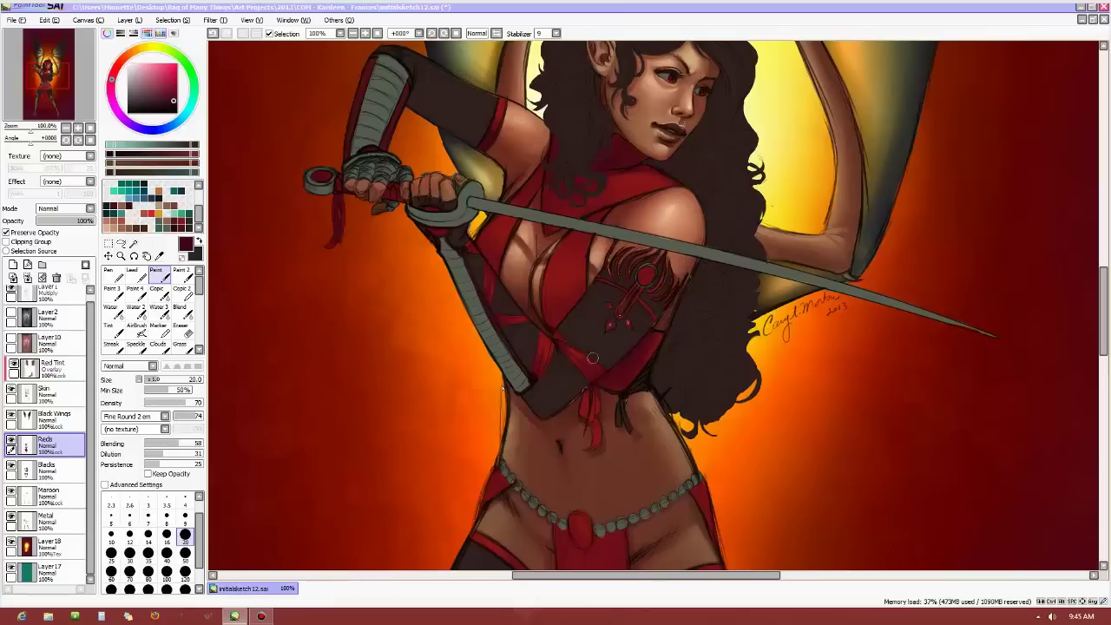
{"action": "left_click", "coordinate": [185, 518]}
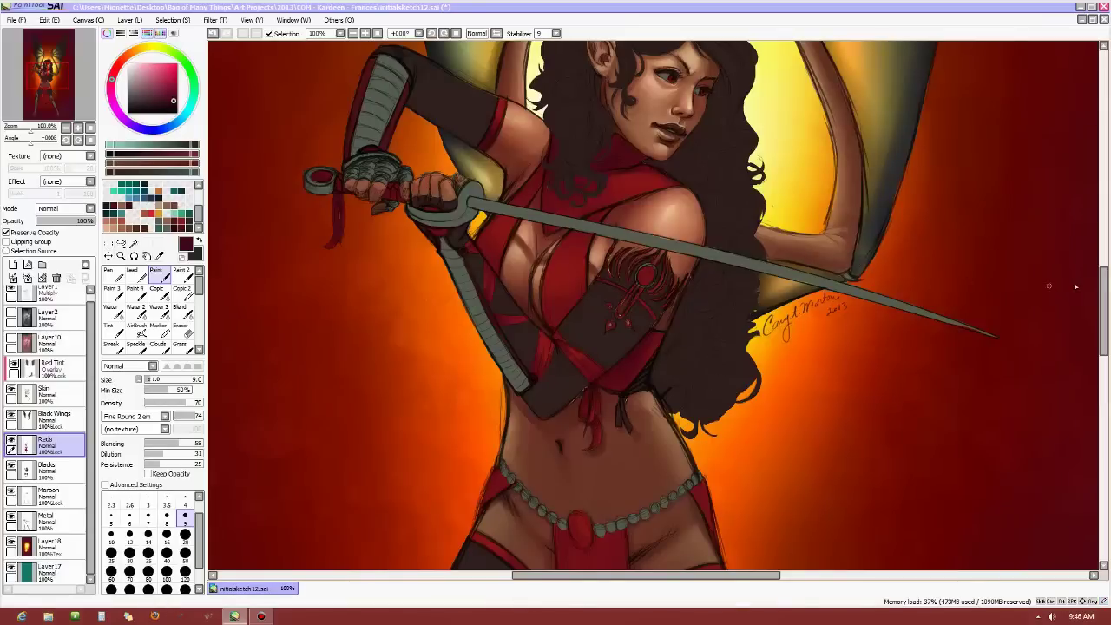
{"action": "left_click_drag", "start_coordinate": [1104, 295], "coordinate": [1098, 226]}
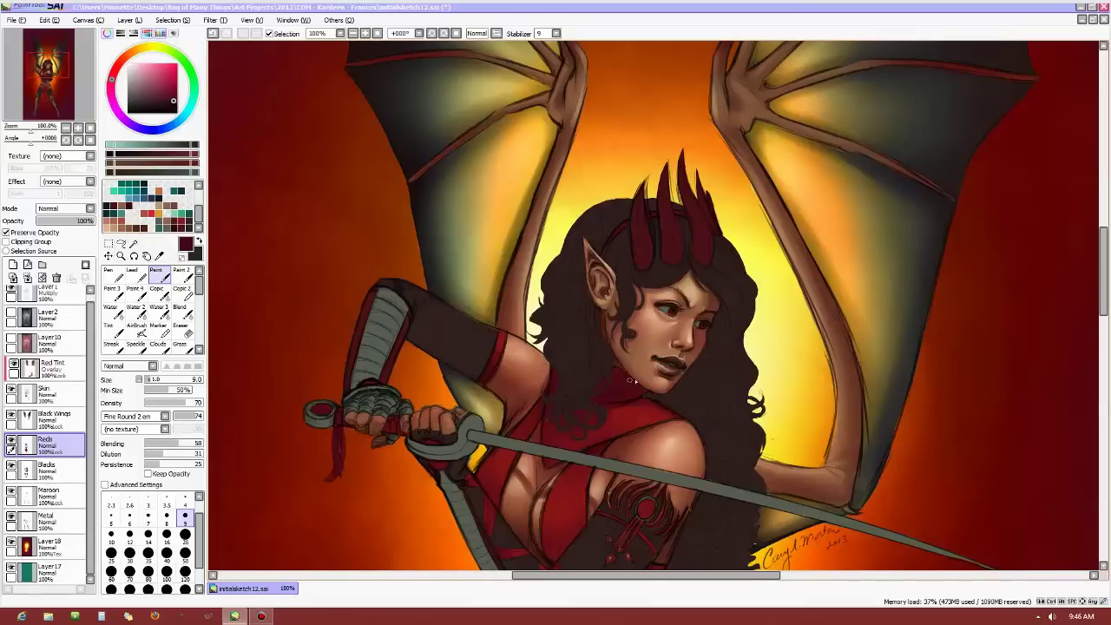
Shade the hip beside the bead chain in dark maroon with a size-20 brush.
{"action": "left_click_drag", "start_coordinate": [1103, 252], "coordinate": [1104, 328]}
{"action": "left_click", "coordinate": [185, 534]}
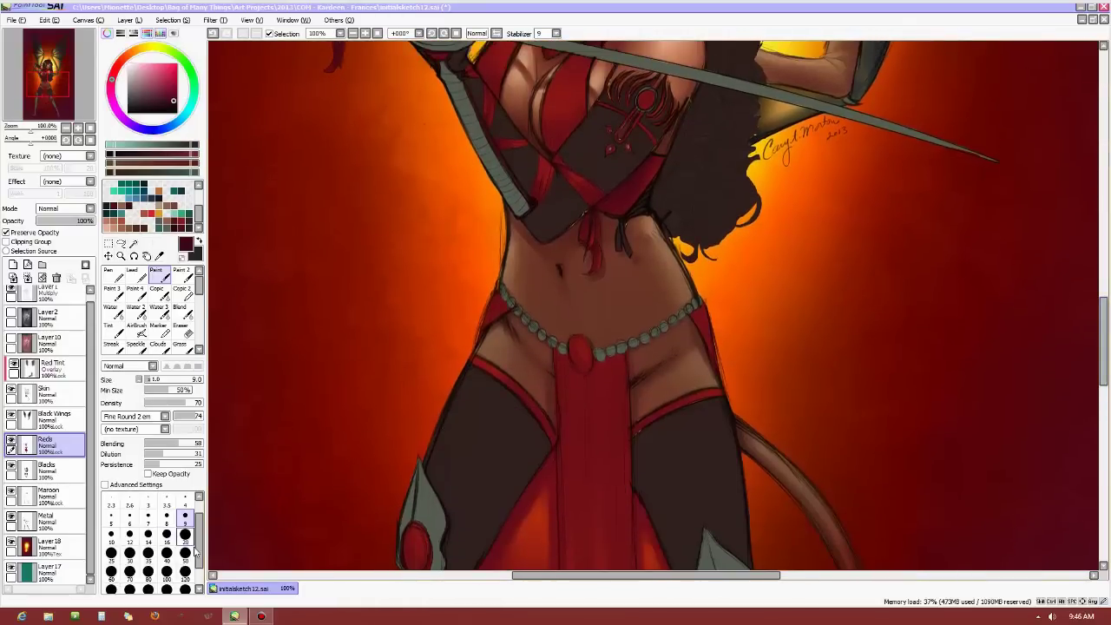
{"action": "left_click", "coordinate": [246, 321], "text": "alt"}
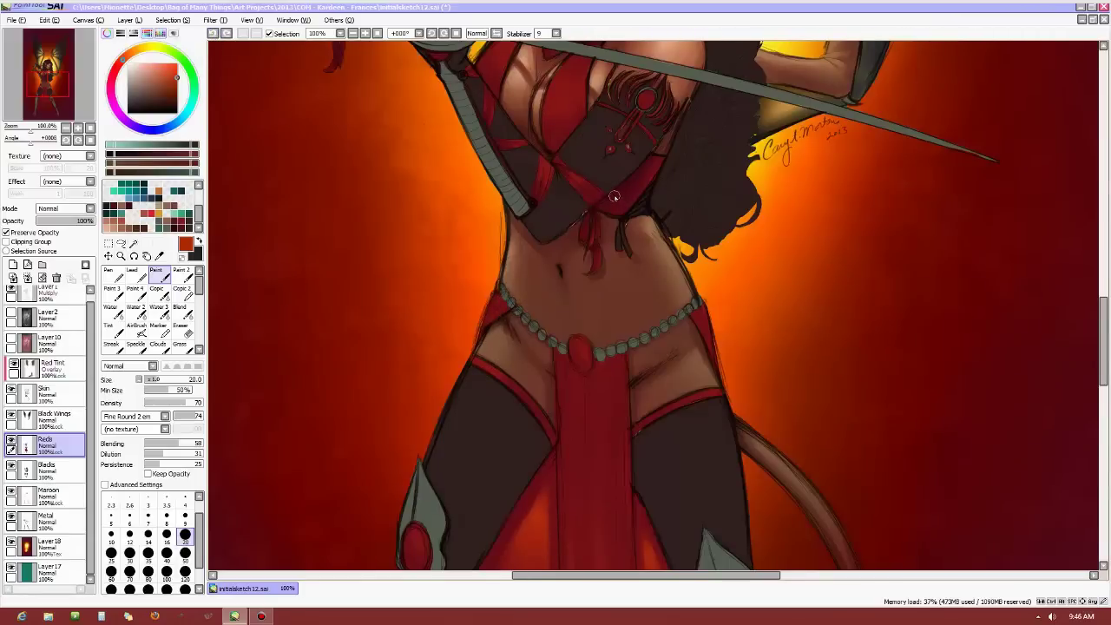
{"action": "left_click", "coordinate": [172, 96]}
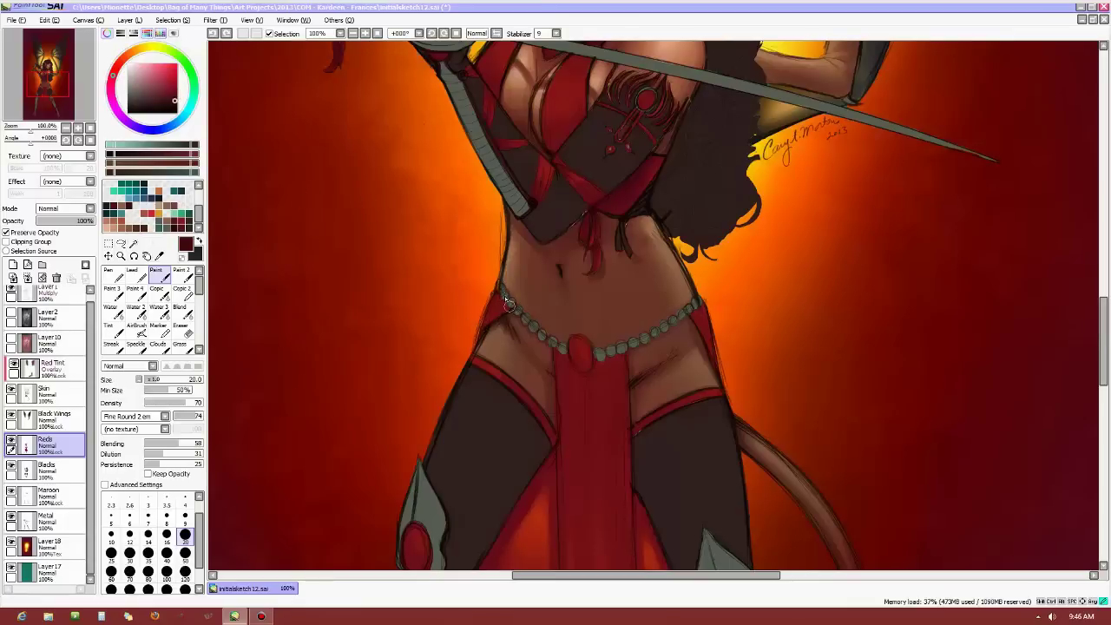
{"action": "left_click_drag", "start_coordinate": [509, 298], "coordinate": [516, 313]}
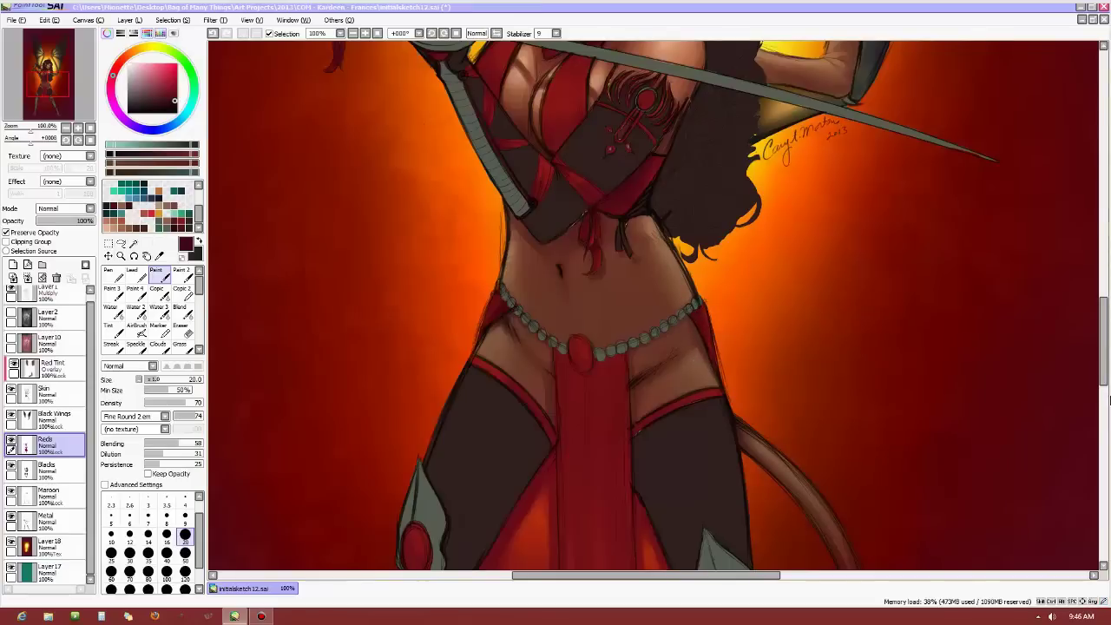
{"action": "scroll", "coordinate": [1095, 302], "scroll_direction": "down", "scroll_amount": 3}
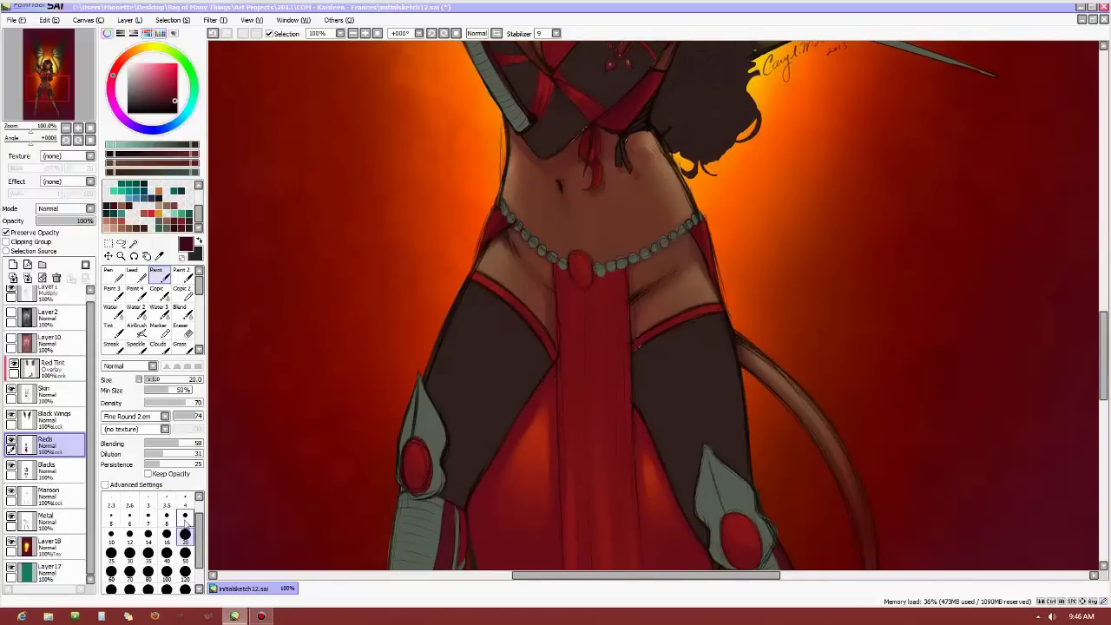
{"action": "left_click", "coordinate": [185, 515]}
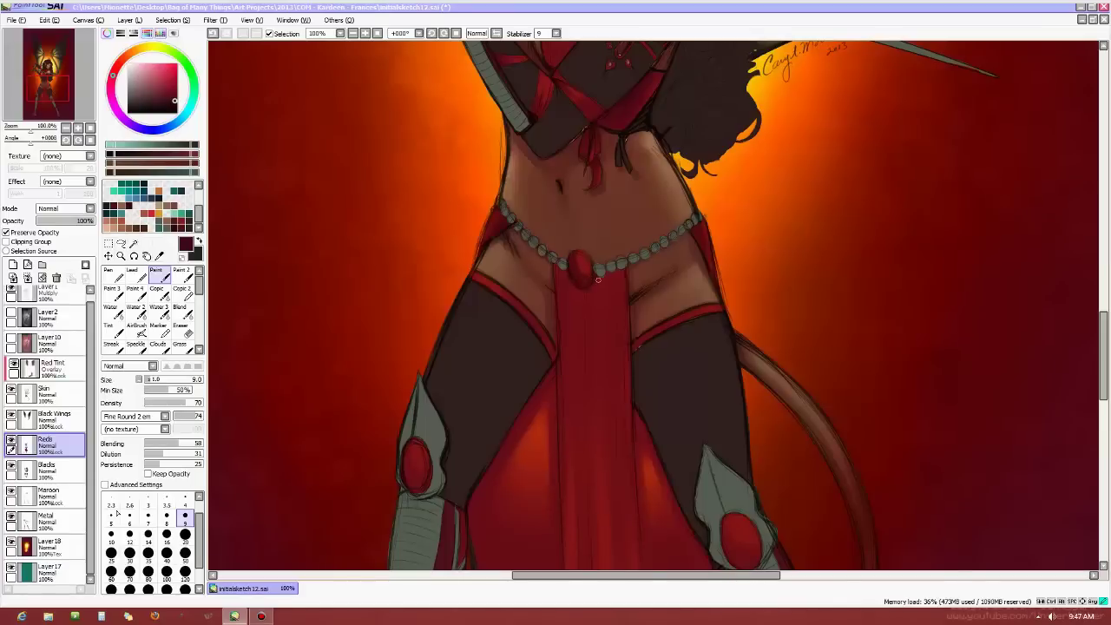
Minimise the SAI window from the taskbar and restore it to show the painting again.
{"action": "left_click", "coordinate": [233, 617]}
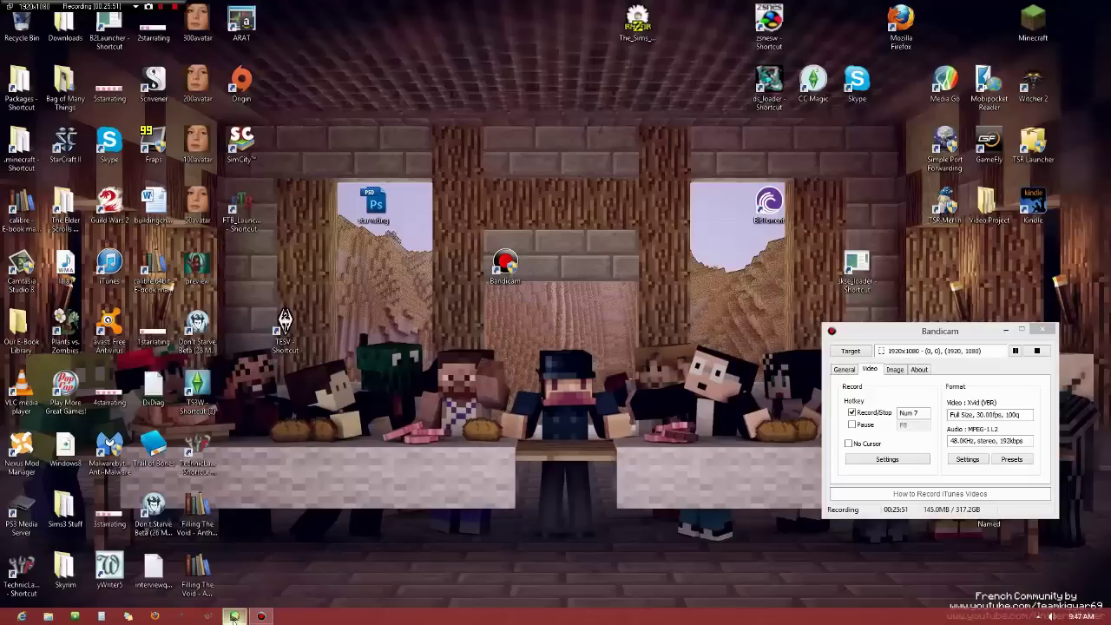
{"action": "left_click", "coordinate": [232, 616]}
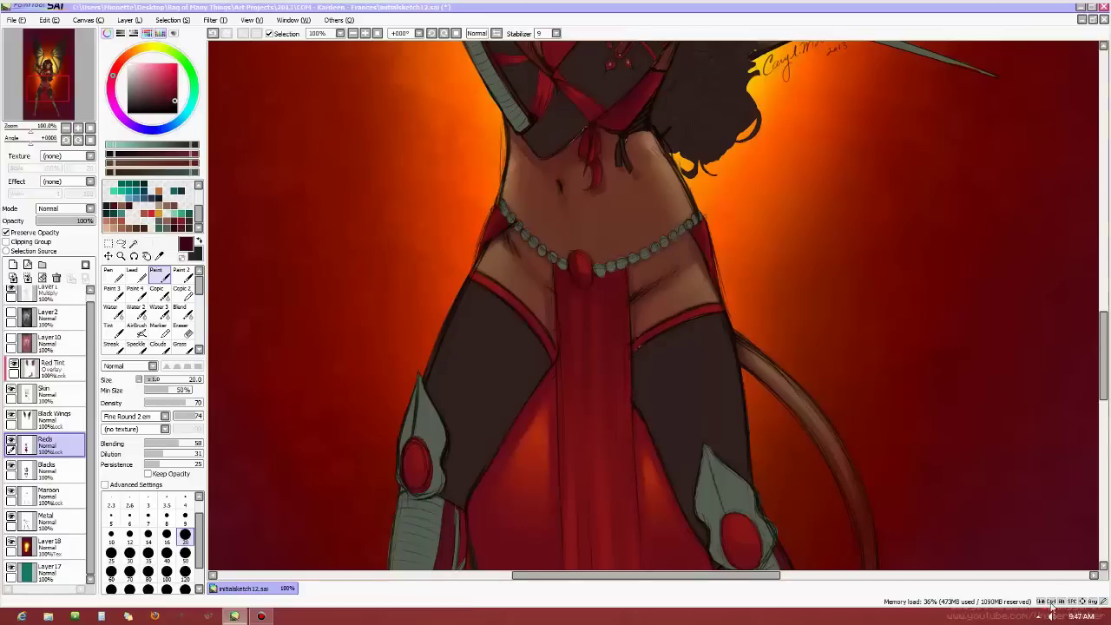
With a size 14 brush, paint a dark stroke down the left edge of the central loincloth fold.
{"action": "mouse_move", "coordinate": [1077, 619]}
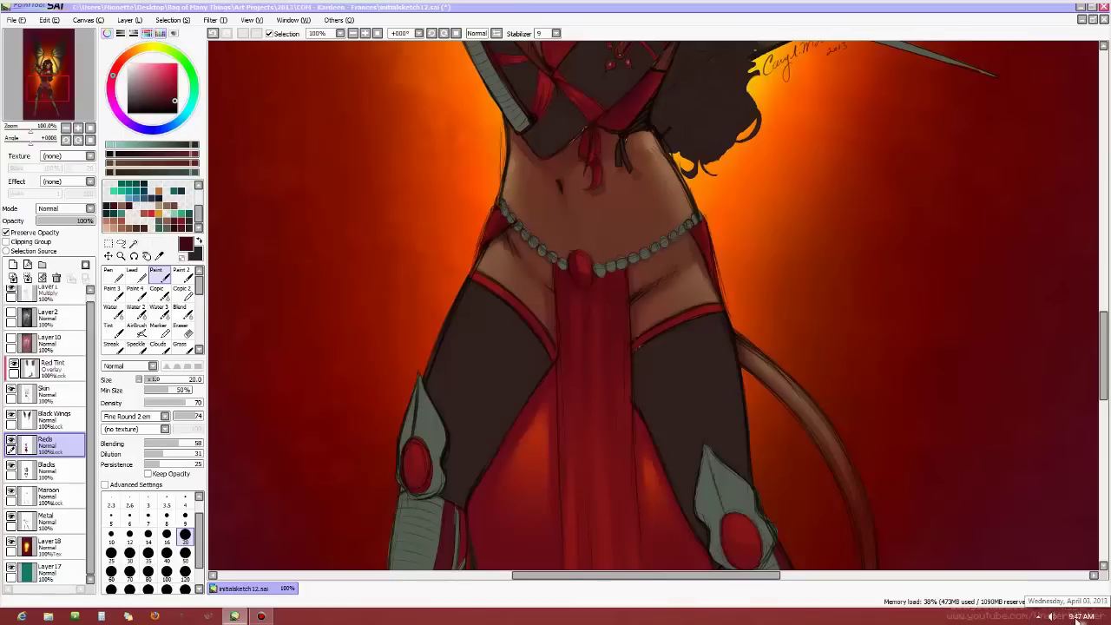
{"action": "left_click_drag", "start_coordinate": [1105, 395], "coordinate": [1105, 425]}
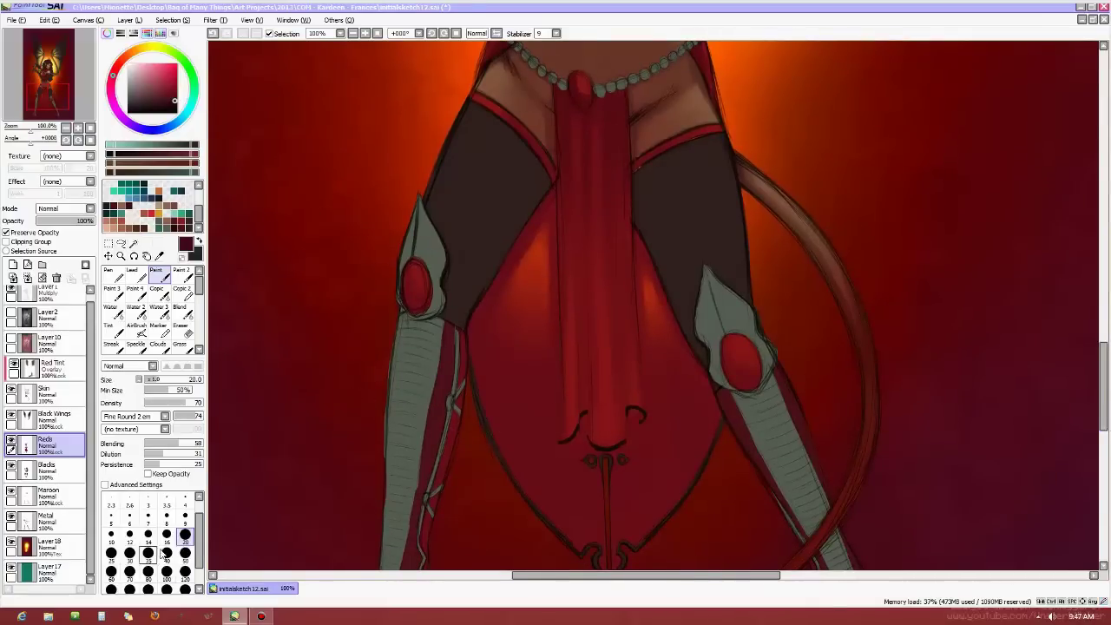
{"action": "left_click", "coordinate": [148, 535]}
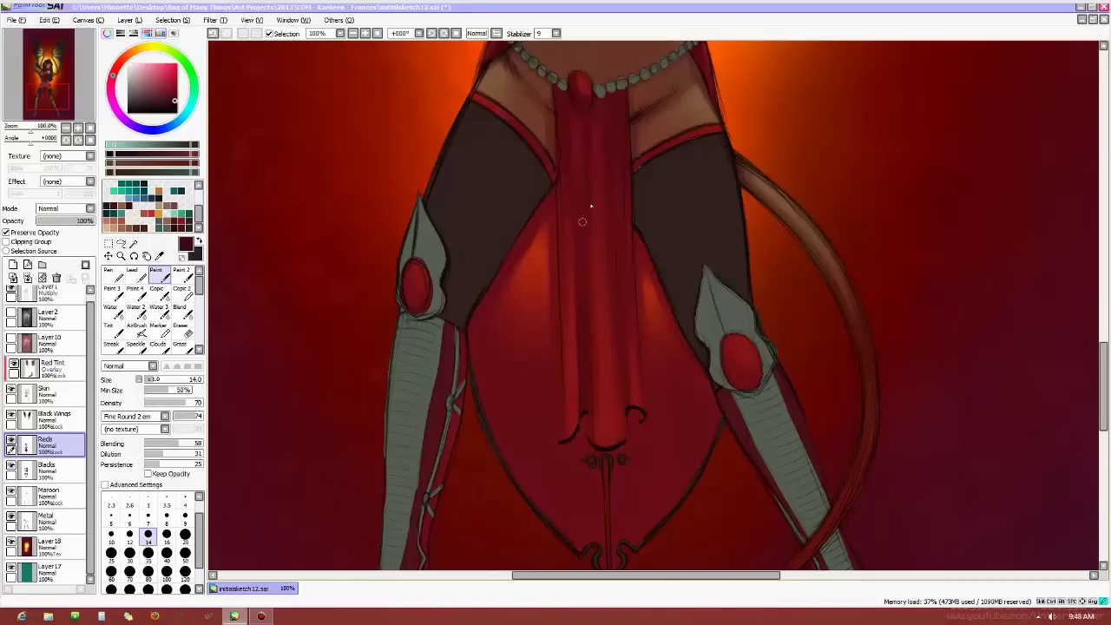
{"action": "left_click_drag", "start_coordinate": [577, 305], "coordinate": [577, 424]}
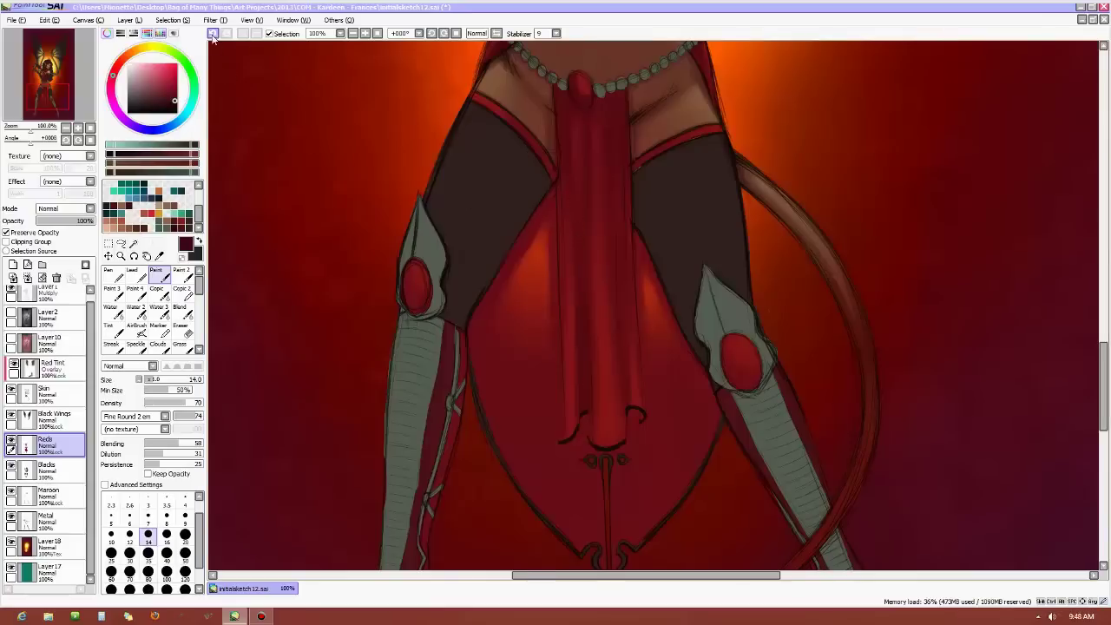
Paint soft deeper-red shading on the central fold and cloth, using sizes 20, 30, 20, 12, then 120.
{"action": "left_click_drag", "start_coordinate": [571, 221], "coordinate": [573, 204]}
{"action": "left_click", "coordinate": [185, 534]}
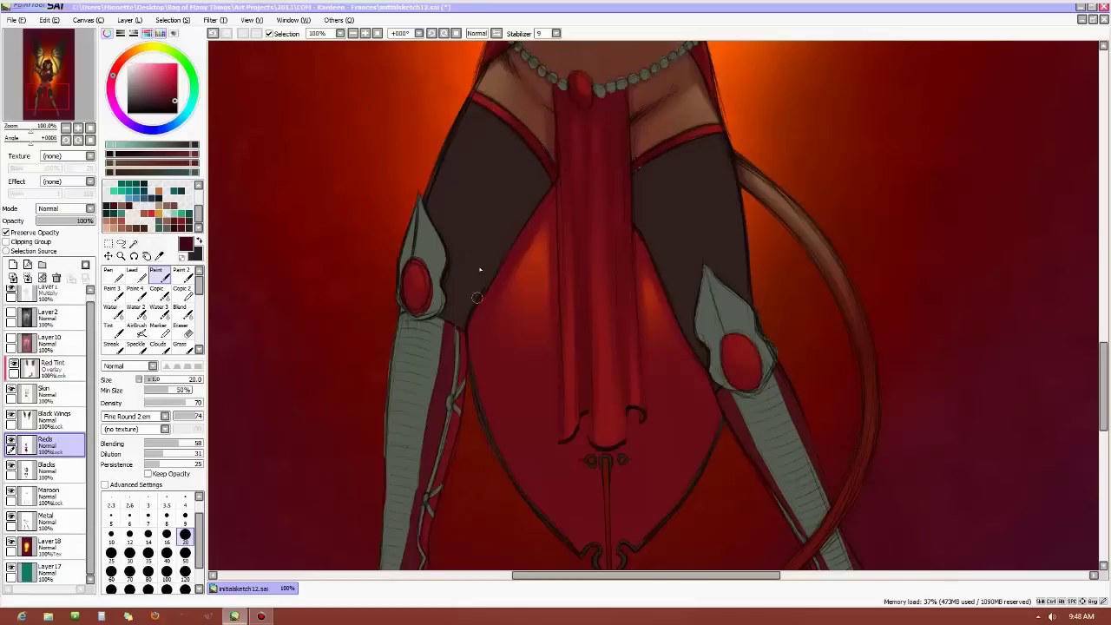
{"action": "left_click", "coordinate": [129, 553]}
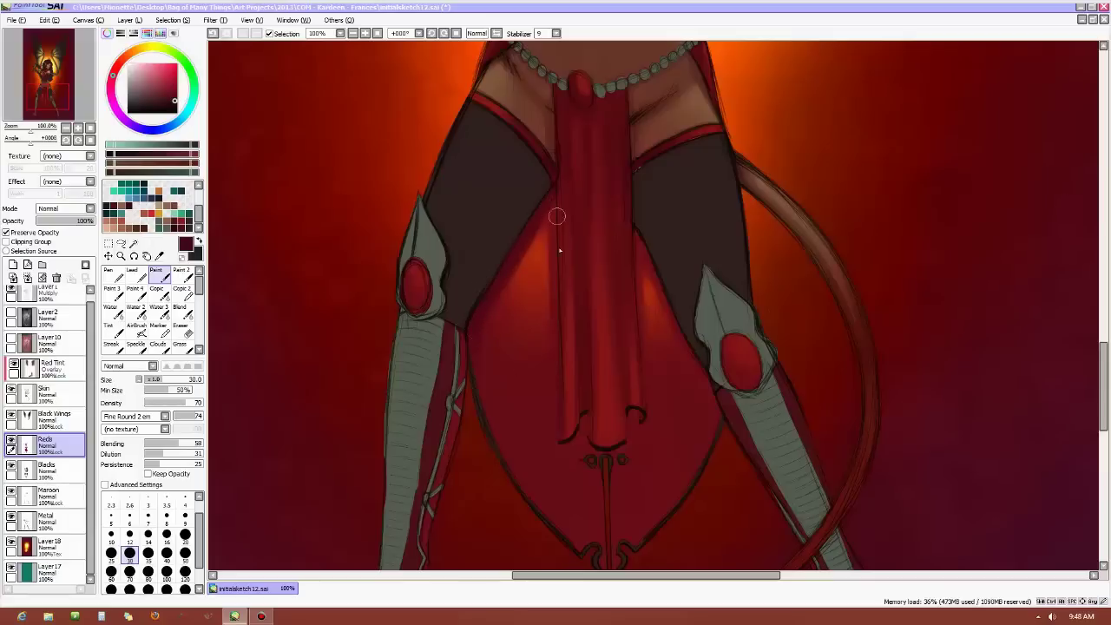
{"action": "left_click", "coordinate": [185, 534]}
{"action": "left_click", "coordinate": [130, 534]}
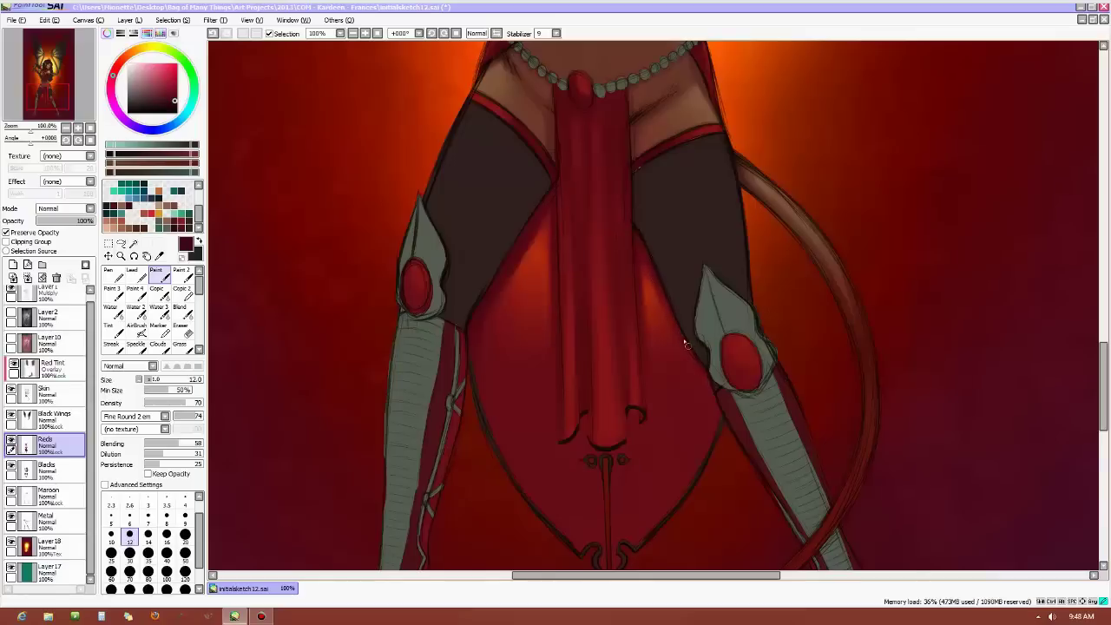
{"action": "left_click", "coordinate": [185, 572]}
{"action": "scroll", "coordinate": [1085, 362], "scroll_direction": "down", "scroll_amount": 4}
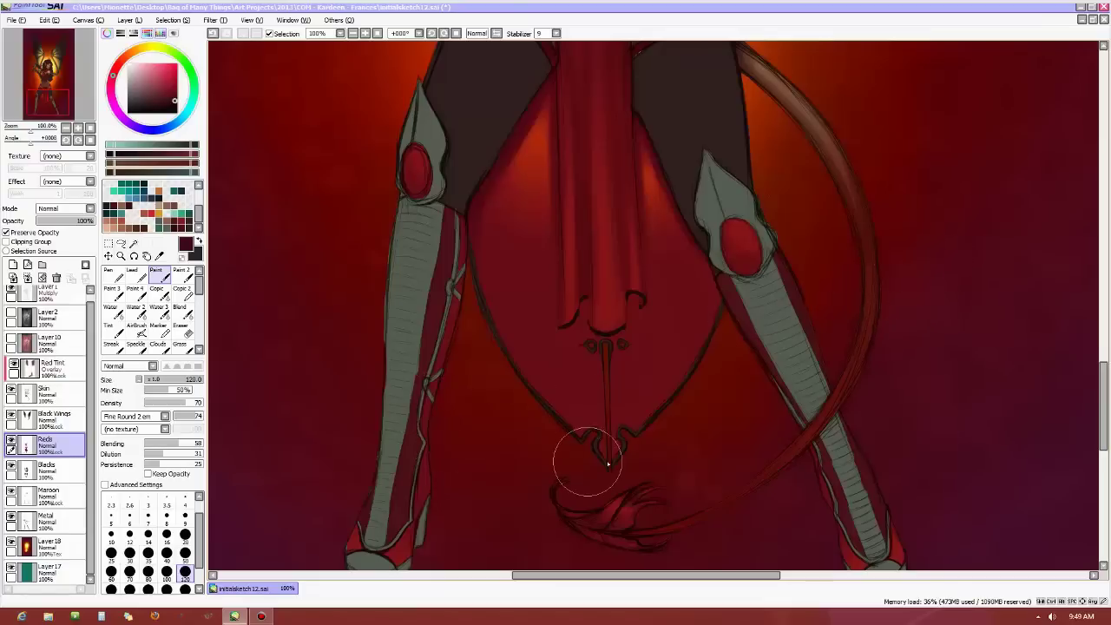
Shade inside the V above the pendant, then select the Blend tool with its settings unchanged.
{"action": "mouse_move", "coordinate": [569, 428]}
{"action": "left_mouse_down"}
{"action": "mouse_move", "coordinate": [613, 419]}
{"action": "mouse_move", "coordinate": [586, 448]}
{"action": "mouse_move", "coordinate": [562, 436]}
{"action": "mouse_move", "coordinate": [543, 384]}
{"action": "left_mouse_up"}
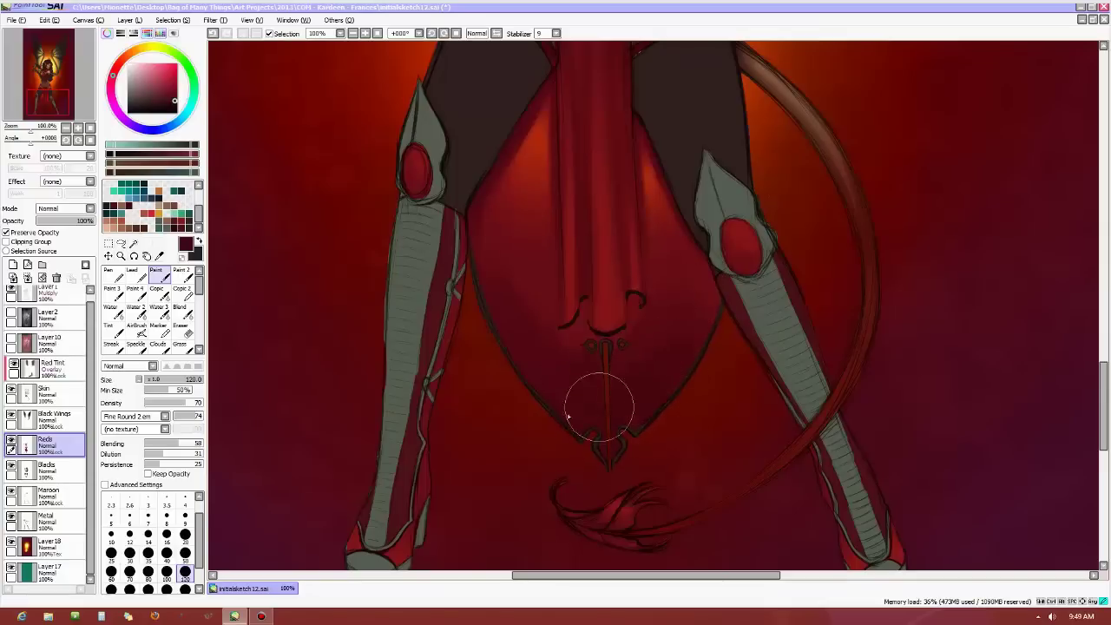
{"action": "double_click", "coordinate": [178, 313]}
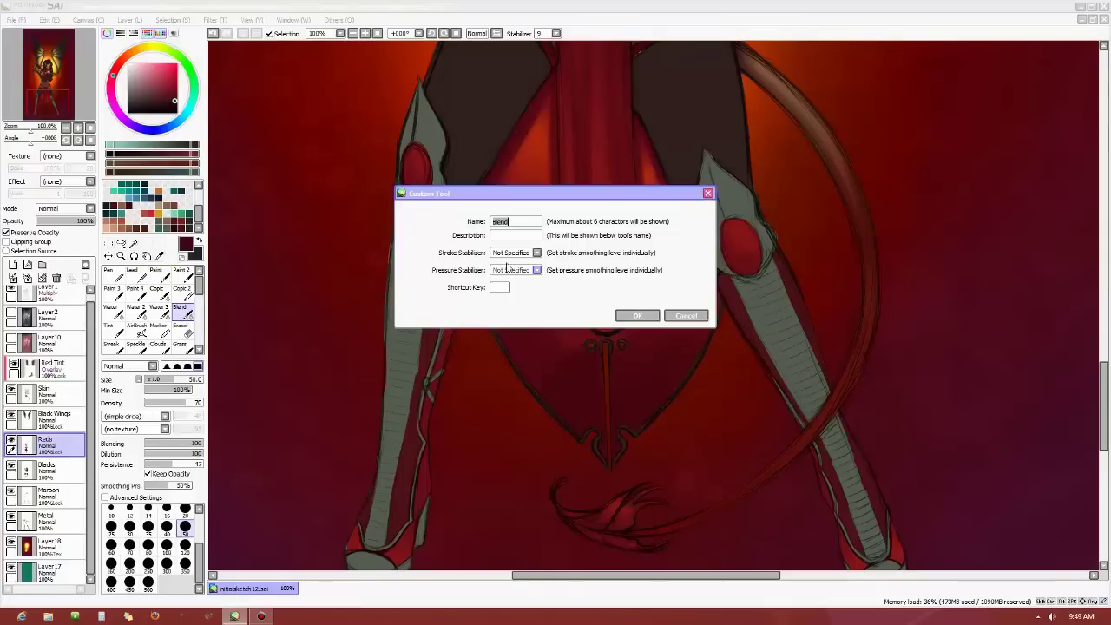
{"action": "left_click", "coordinate": [685, 316]}
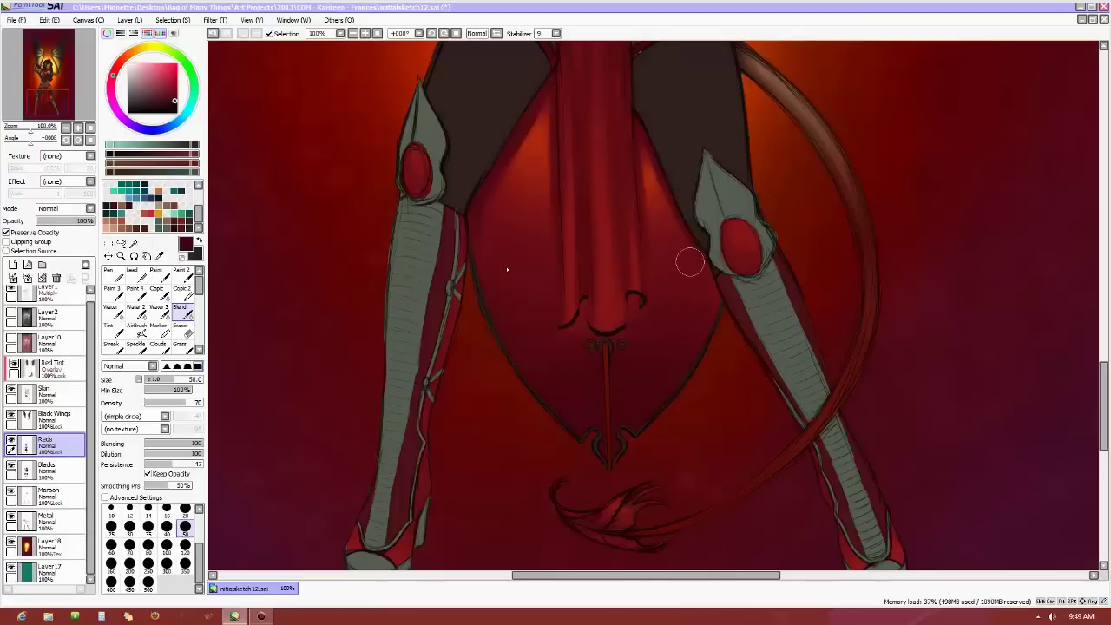
Shrink the Blend brush to size 12 and sample a dark red from the cloth.
{"action": "scroll", "coordinate": [185, 527], "scroll_direction": "up", "scroll_amount": 2}
{"action": "left_click", "coordinate": [185, 526]}
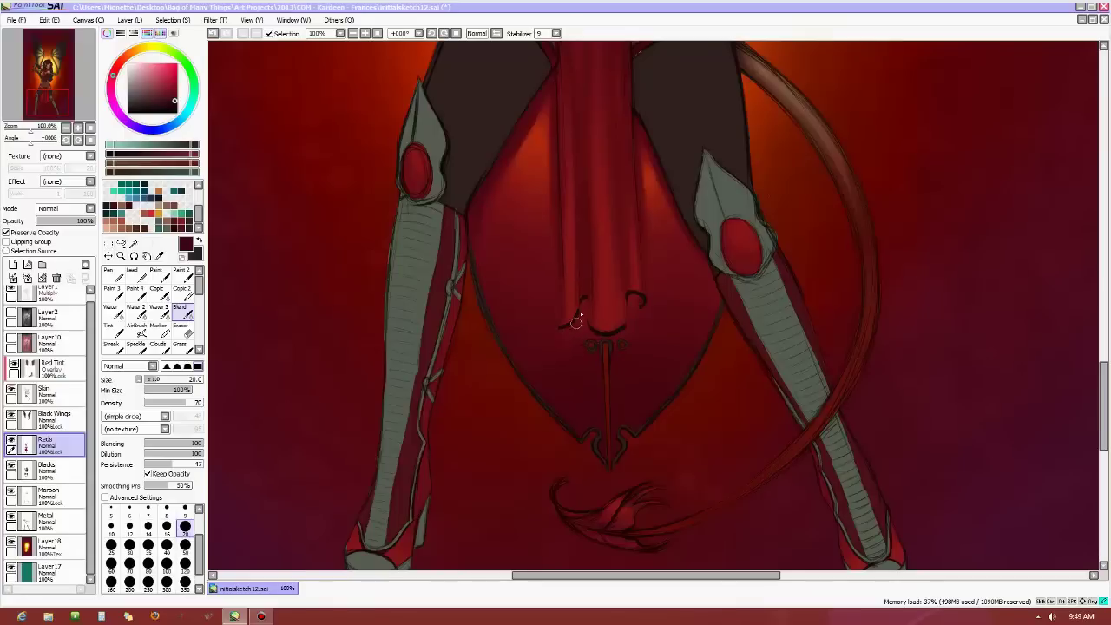
{"action": "left_click", "coordinate": [129, 526]}
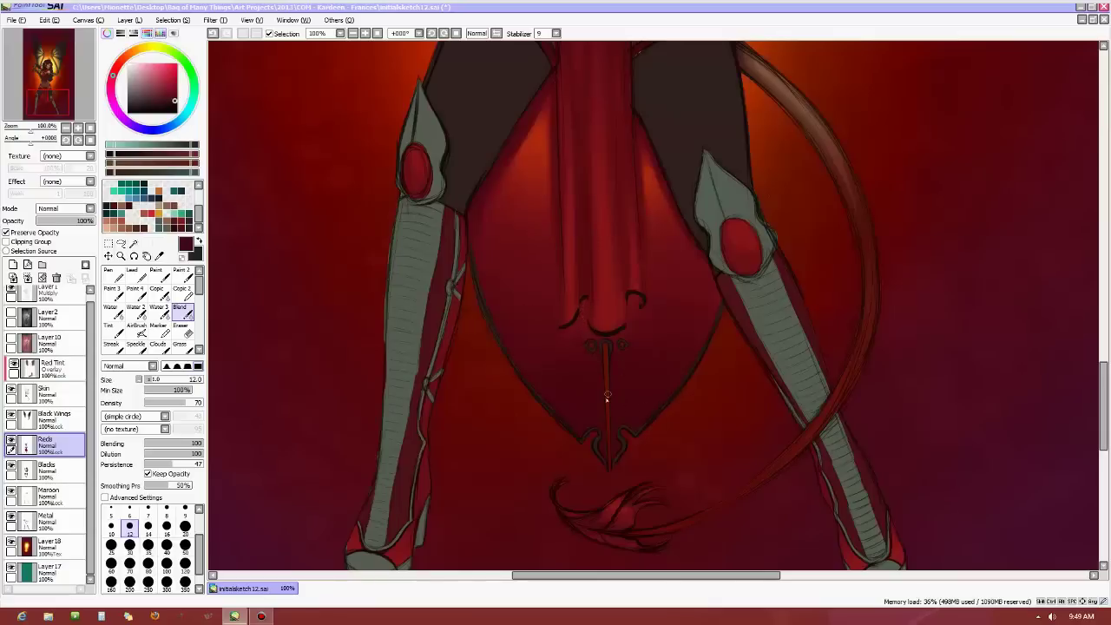
{"action": "left_click", "coordinate": [630, 412], "text": "alt"}
Paint a short dark fold on the red cloth at size 20, then pick a slightly different red.
{"action": "key", "text": "b"}
{"action": "left_click", "coordinate": [185, 535]}
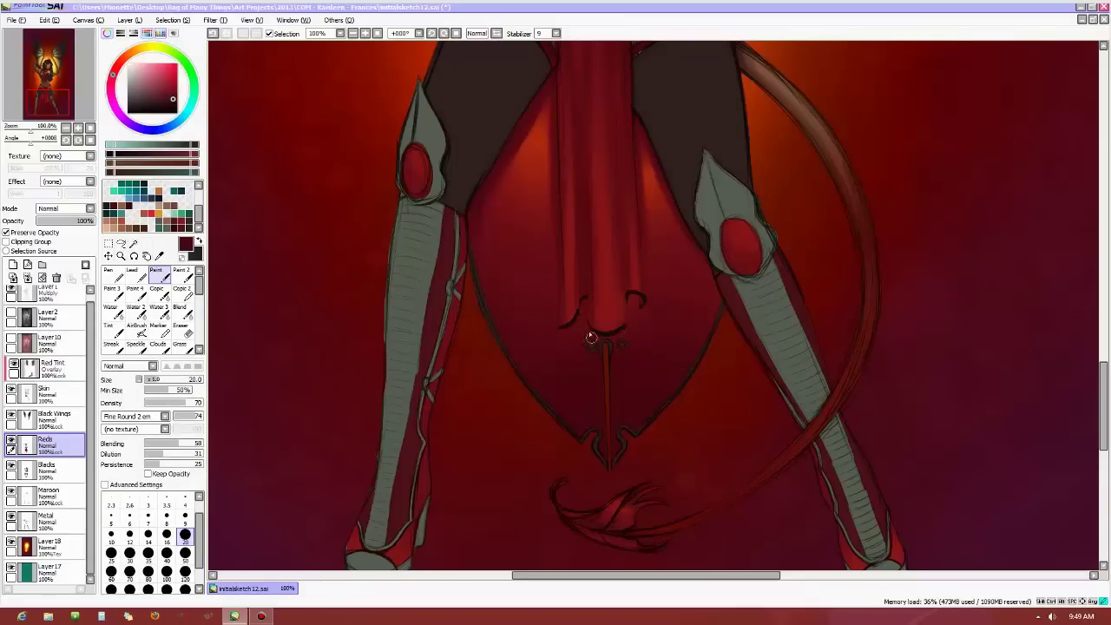
{"action": "left_click_drag", "start_coordinate": [580, 306], "coordinate": [582, 326]}
{"action": "left_click", "coordinate": [130, 535]}
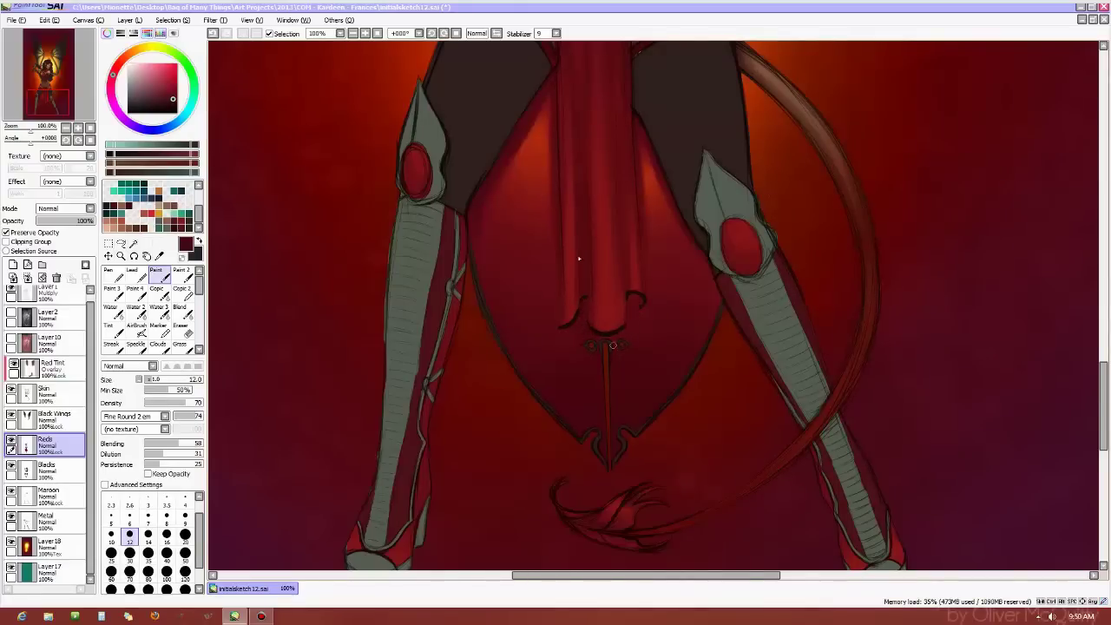
{"action": "left_click", "coordinate": [639, 126], "text": "alt"}
Refine the loincloth tip shading at brush sizes 7 and 9, then return to size 20.
{"action": "left_click", "coordinate": [148, 516]}
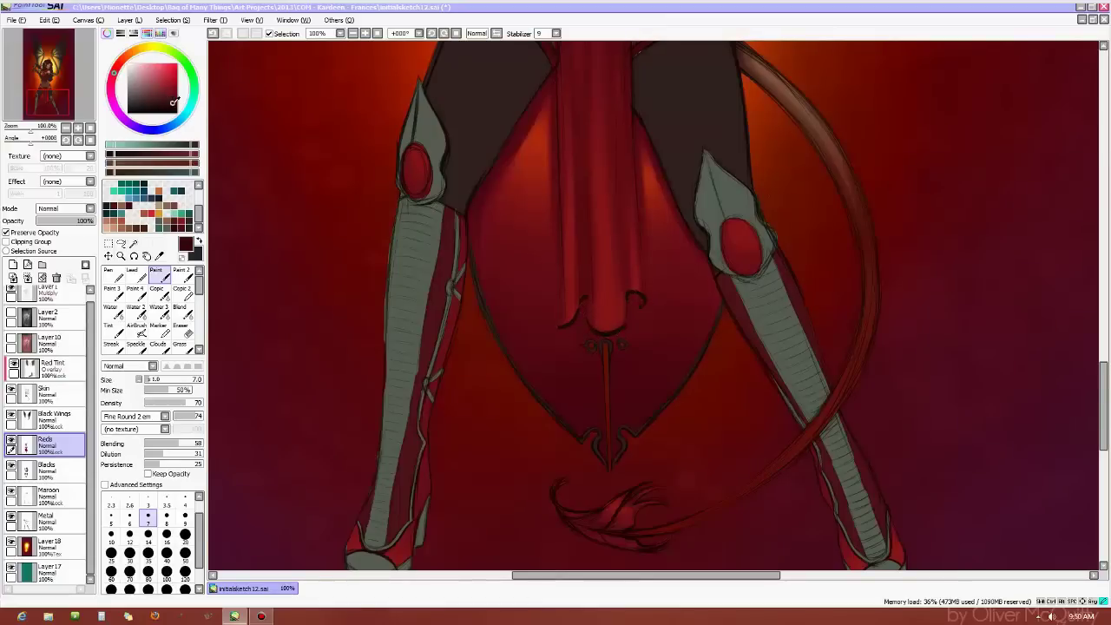
{"action": "left_click", "coordinate": [185, 516]}
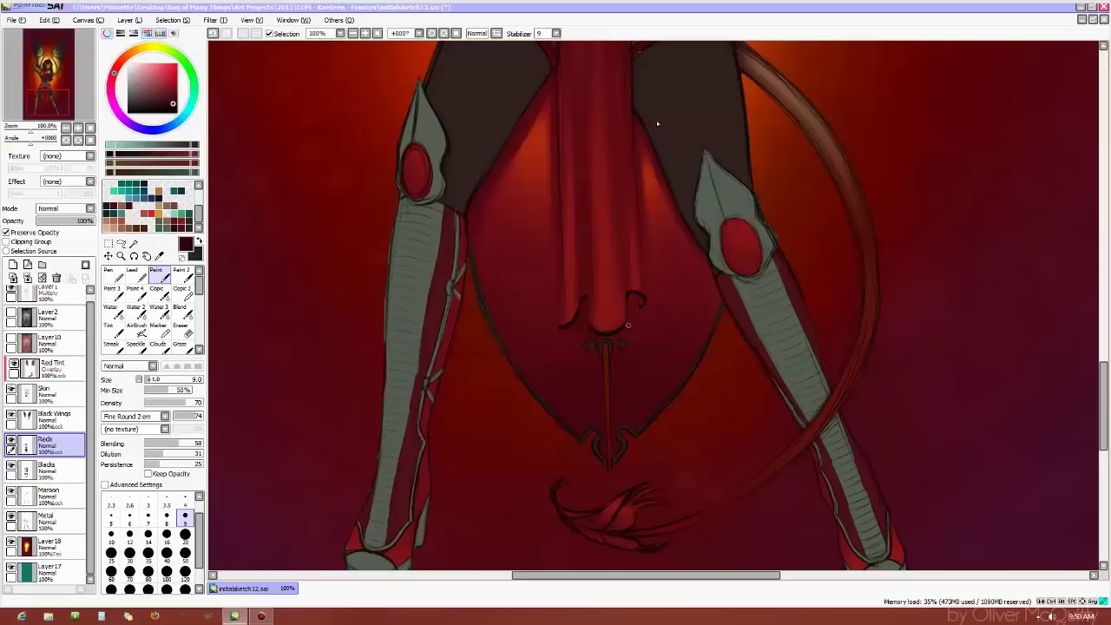
{"action": "left_click", "coordinate": [233, 617]}
{"action": "left_click", "coordinate": [232, 617]}
{"action": "left_click", "coordinate": [184, 534]}
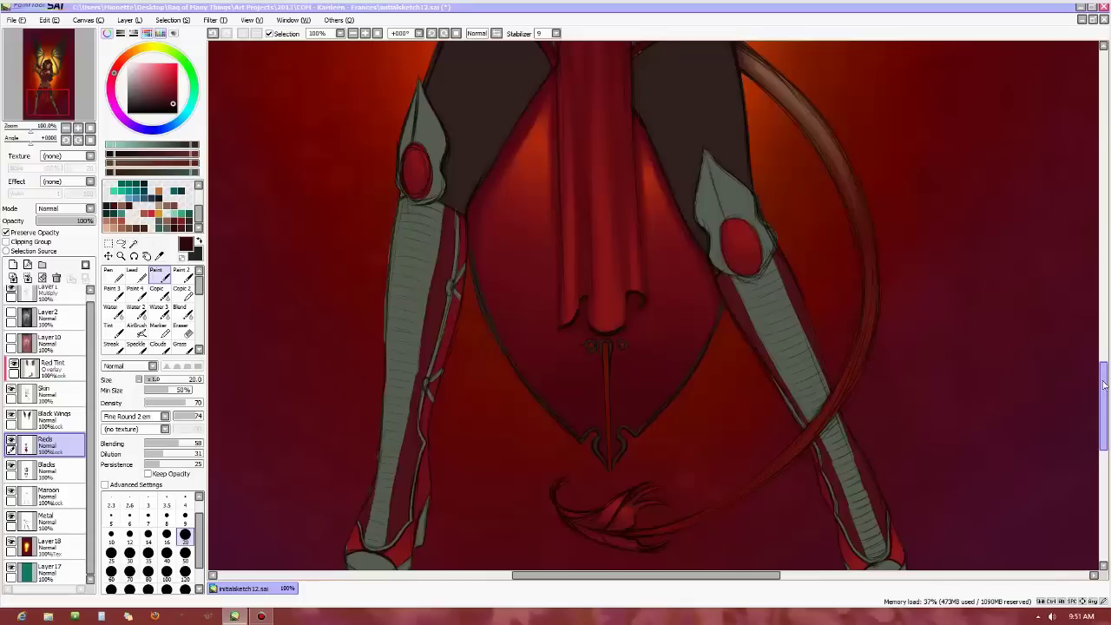
{"action": "left_click_drag", "start_coordinate": [1104, 385], "coordinate": [1105, 337]}
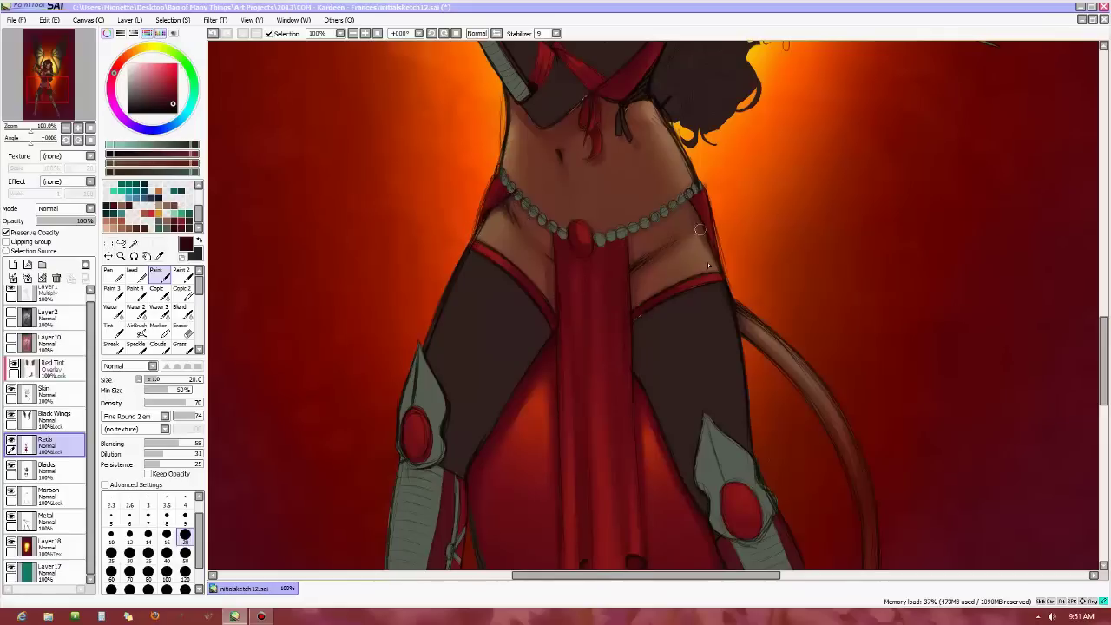
Move down to the lower cloth tip and switch to a fine size 4 brush for detail touch-ups.
{"action": "mouse_move", "coordinate": [1103, 334]}
{"action": "left_mouse_down"}
{"action": "mouse_move", "coordinate": [1102, 414]}
{"action": "mouse_move", "coordinate": [1109, 398]}
{"action": "left_mouse_up"}
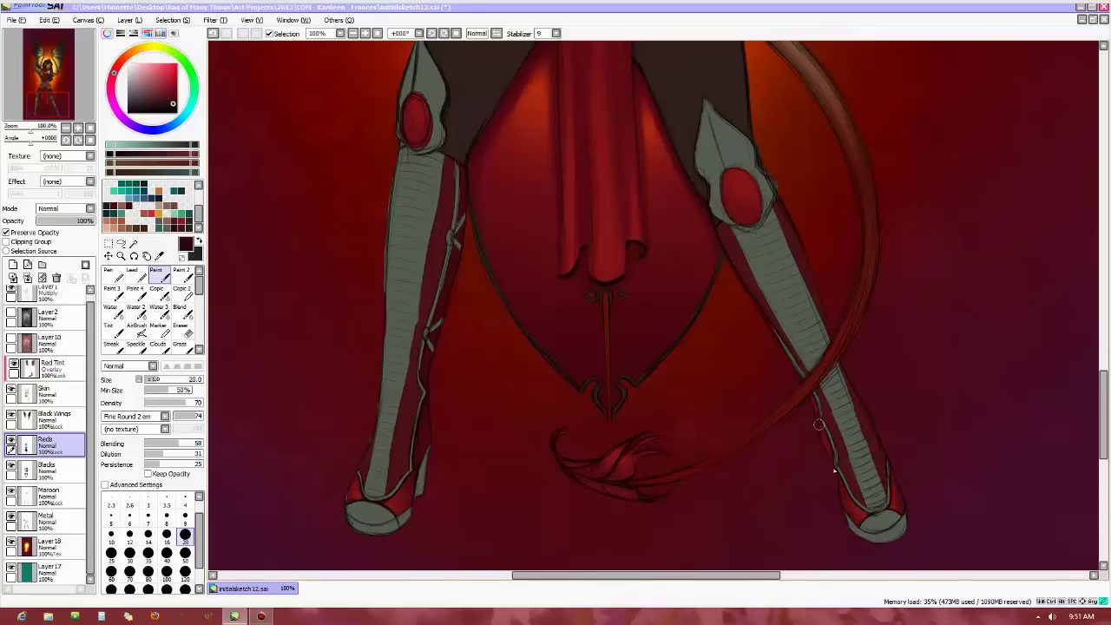
{"action": "left_click", "coordinate": [185, 503]}
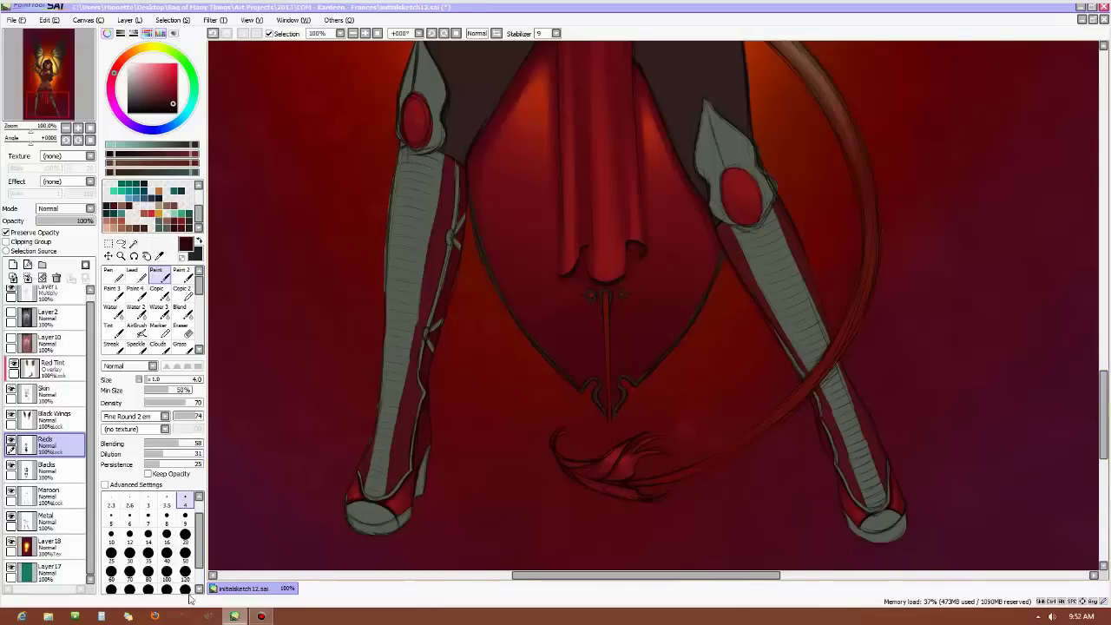
Shade the lower edges of the red knee ovals darker at size 20, then drop to size 9 and review.
{"action": "left_click", "coordinate": [185, 534]}
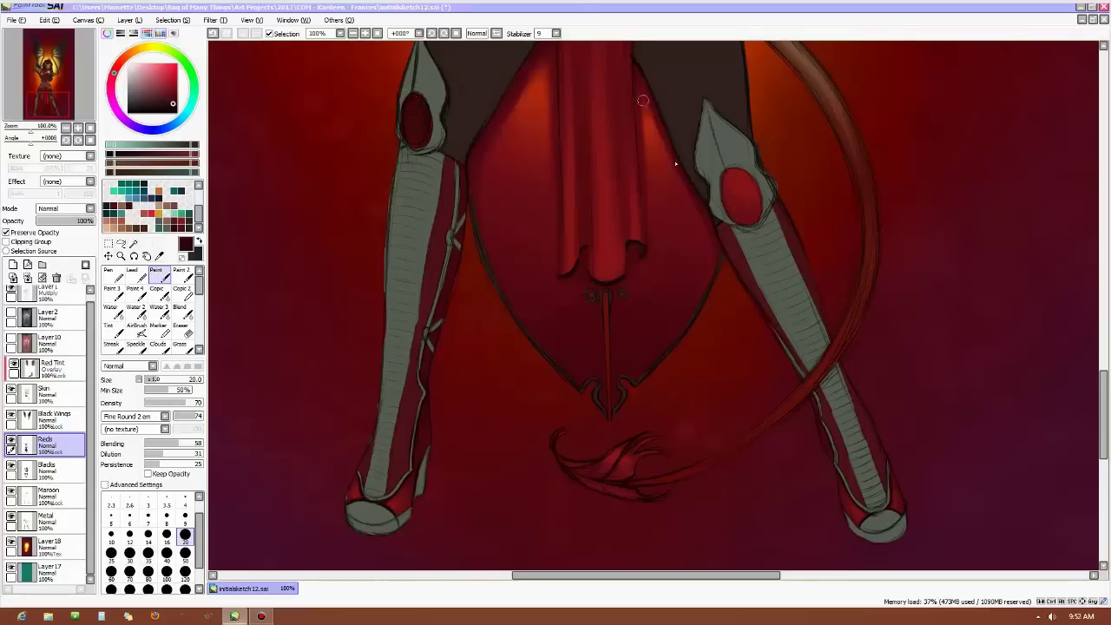
{"action": "left_click_drag", "start_coordinate": [736, 205], "coordinate": [753, 209]}
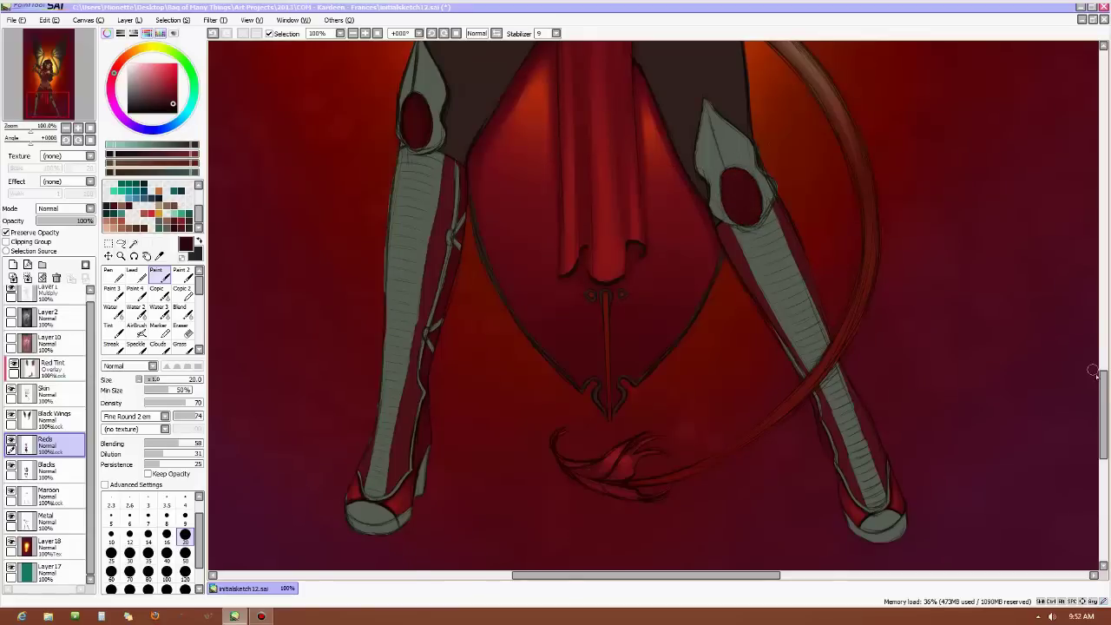
{"action": "scroll", "coordinate": [955, 240], "scroll_direction": "up", "scroll_amount": 10}
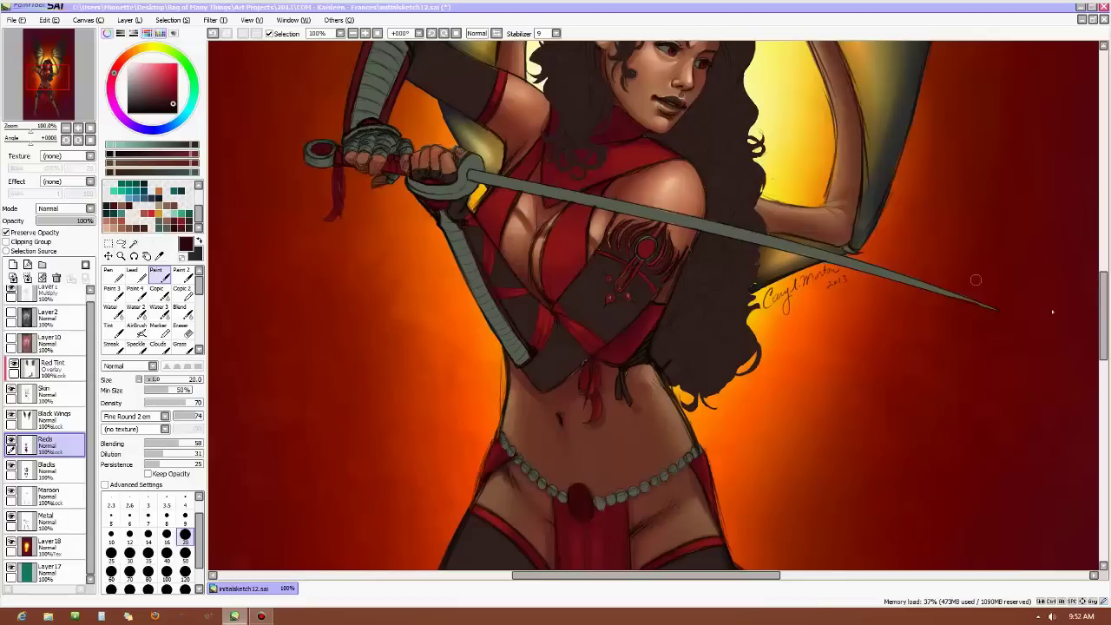
{"action": "left_click_drag", "start_coordinate": [1105, 295], "coordinate": [1105, 337]}
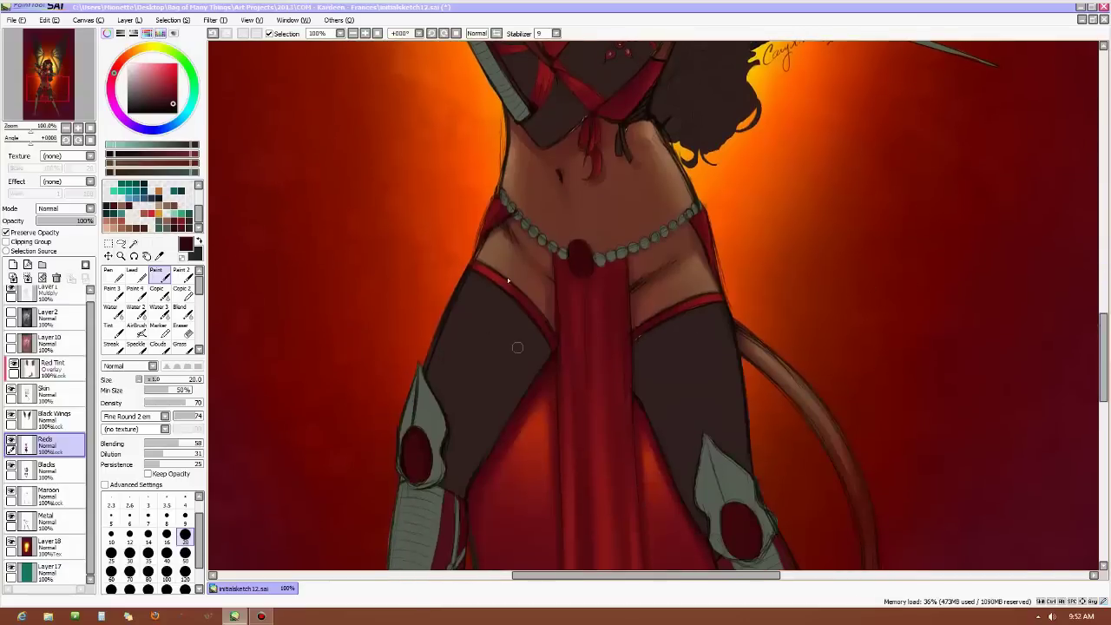
{"action": "left_click", "coordinate": [185, 518]}
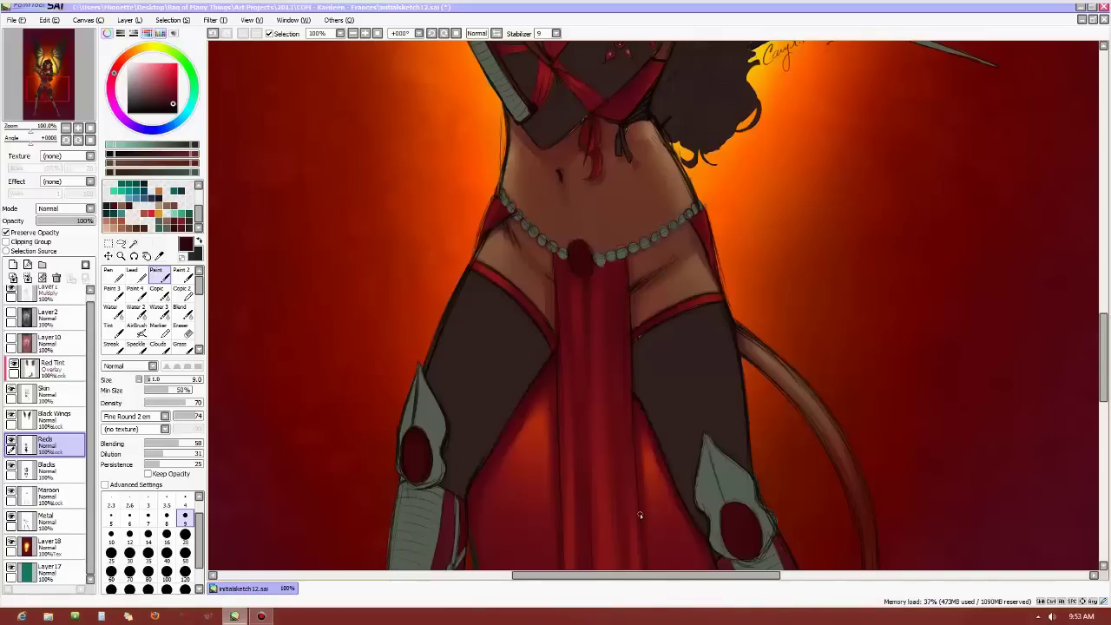
{"action": "scroll", "coordinate": [714, 295], "scroll_direction": "down", "scroll_amount": 3}
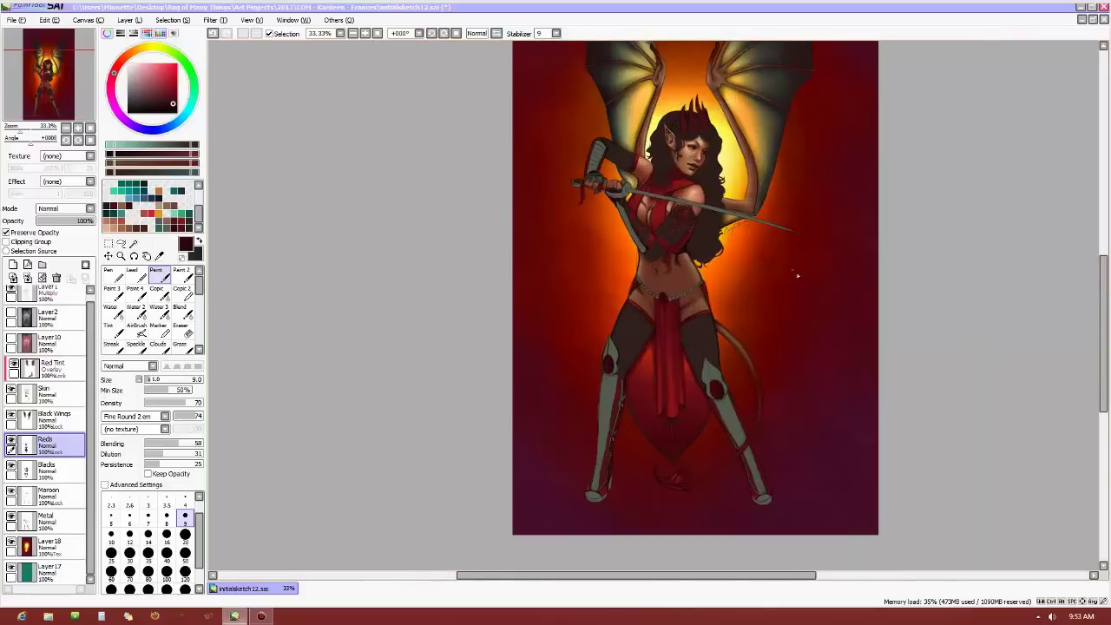
{"action": "scroll", "coordinate": [797, 276], "scroll_direction": "up", "scroll_amount": 1}
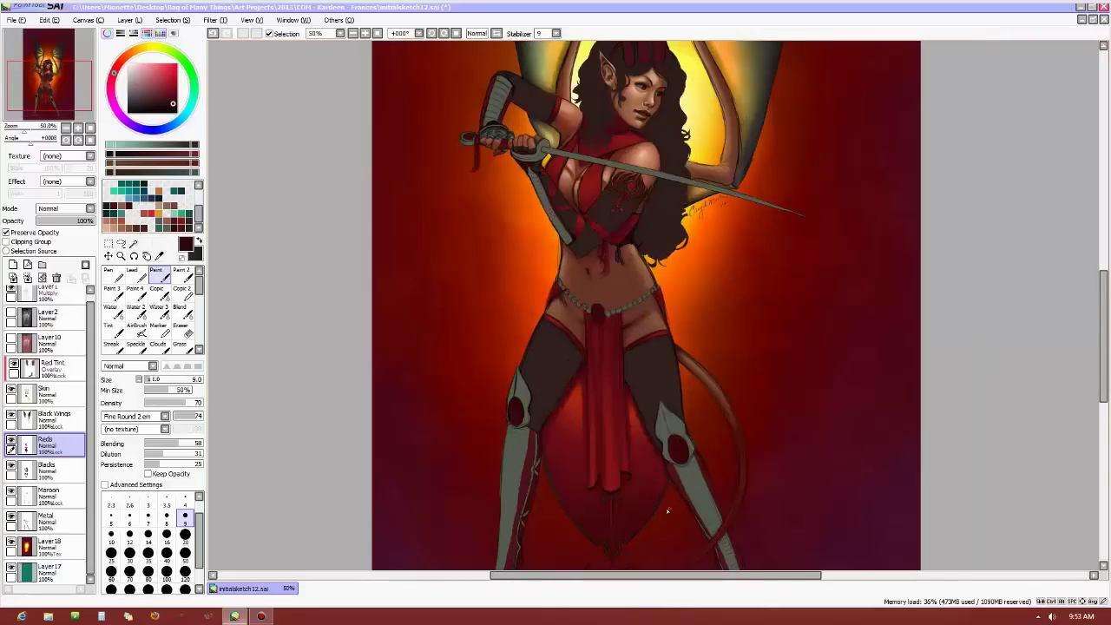
{"action": "left_click_drag", "start_coordinate": [1109, 345], "coordinate": [1108, 295]}
Shade the red bodice straps with the Paint brush at size 14, then size 30.
{"action": "scroll", "coordinate": [529, 364], "scroll_direction": "up", "scroll_amount": 4}
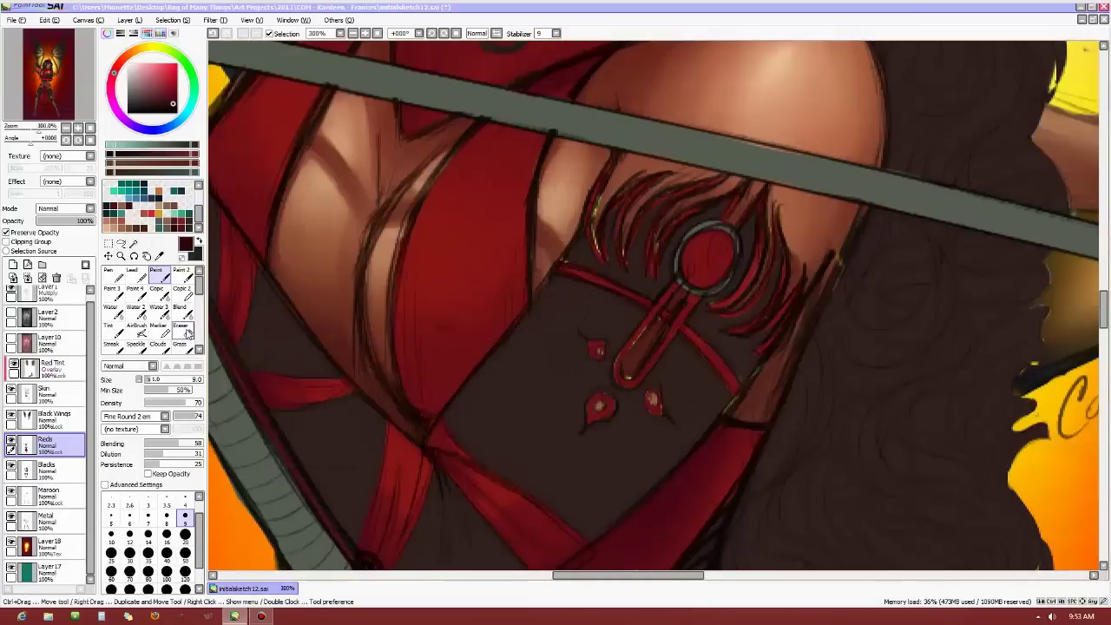
{"action": "left_click", "coordinate": [147, 534]}
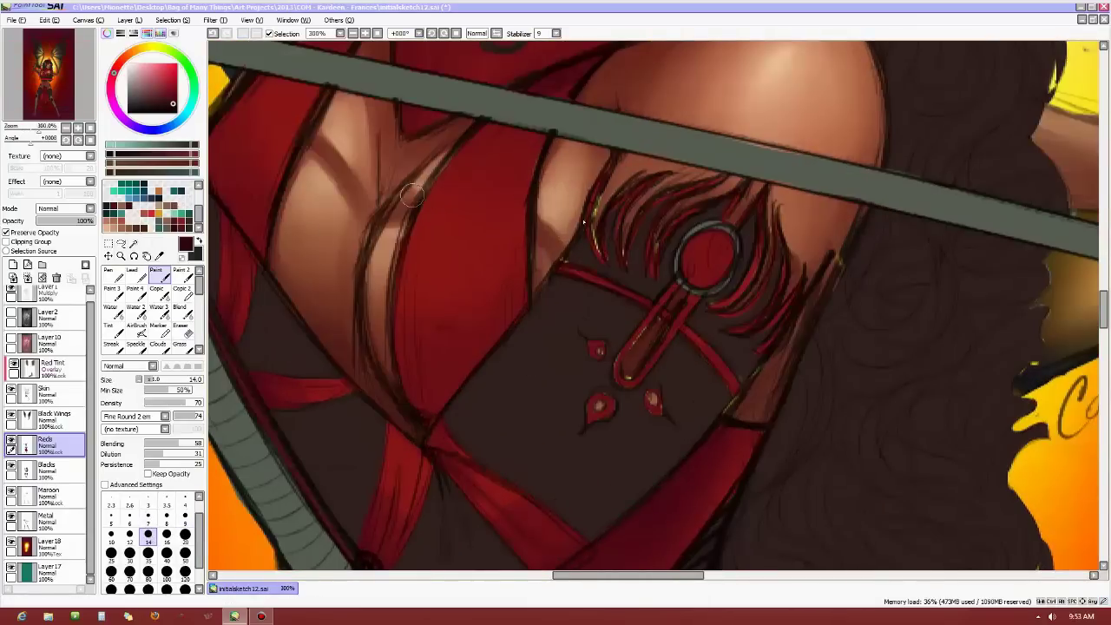
{"action": "scroll", "coordinate": [599, 226], "scroll_direction": "down", "scroll_amount": 3}
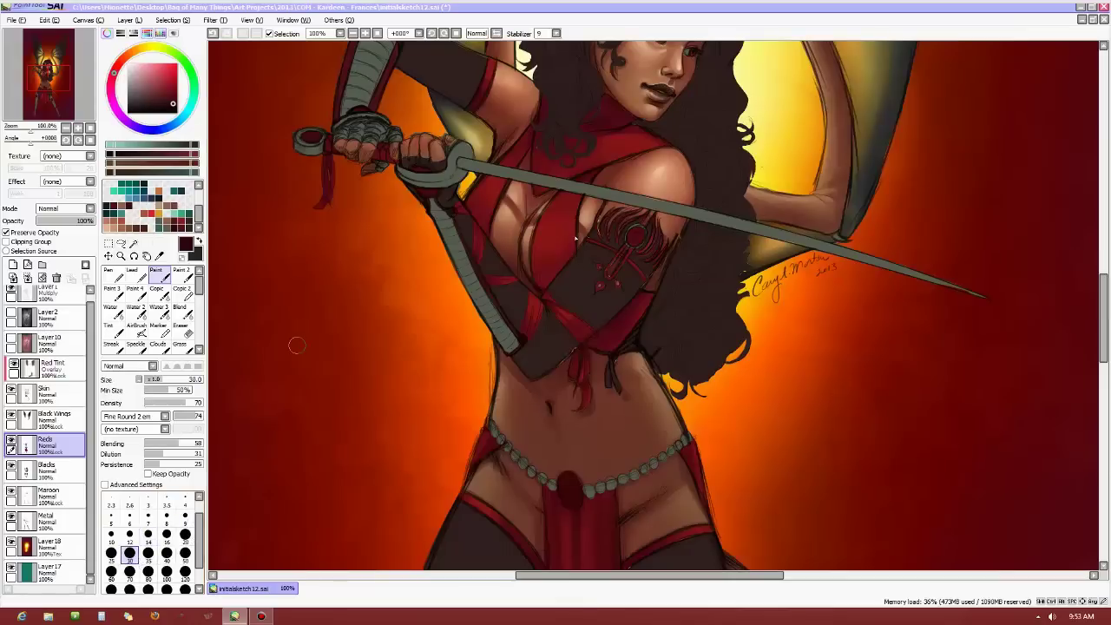
{"action": "left_click", "coordinate": [130, 552]}
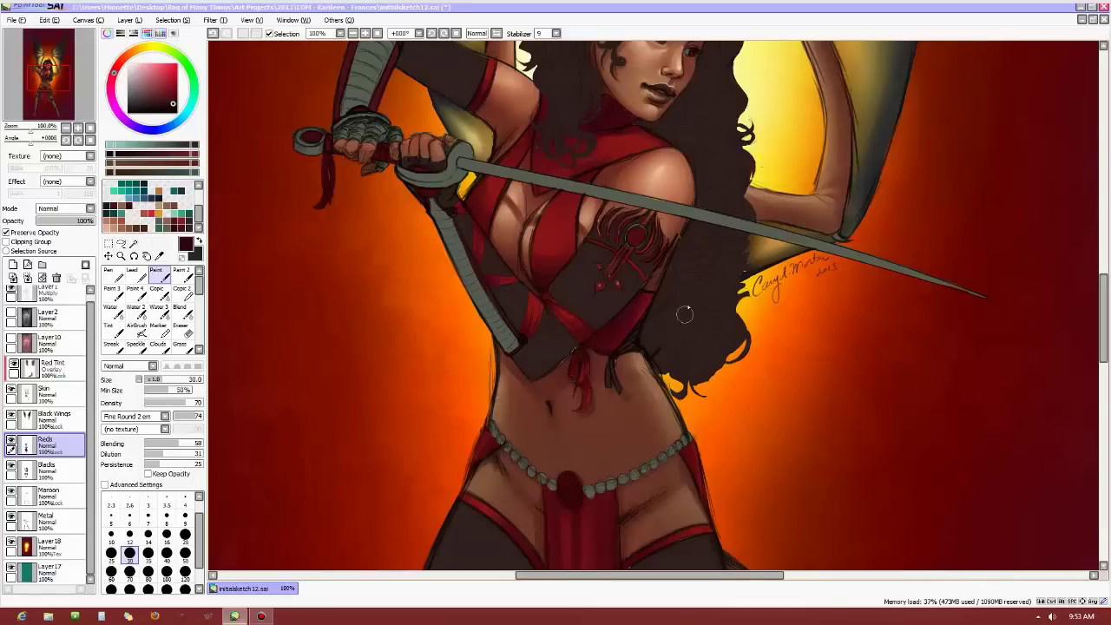
Sample the bright clothing red and shift it to a lighter, warm orange-brown.
{"action": "scroll", "coordinate": [685, 315], "scroll_direction": "down", "scroll_amount": 2}
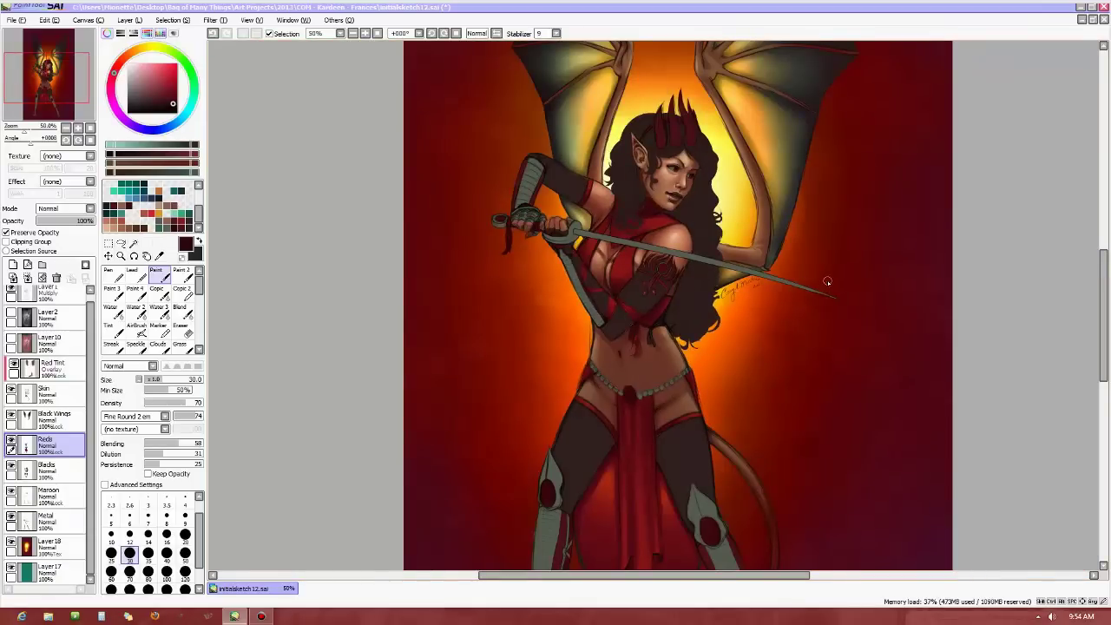
{"action": "scroll", "coordinate": [827, 281], "scroll_direction": "up", "scroll_amount": 1}
{"action": "left_click", "coordinate": [537, 281], "text": "alt"}
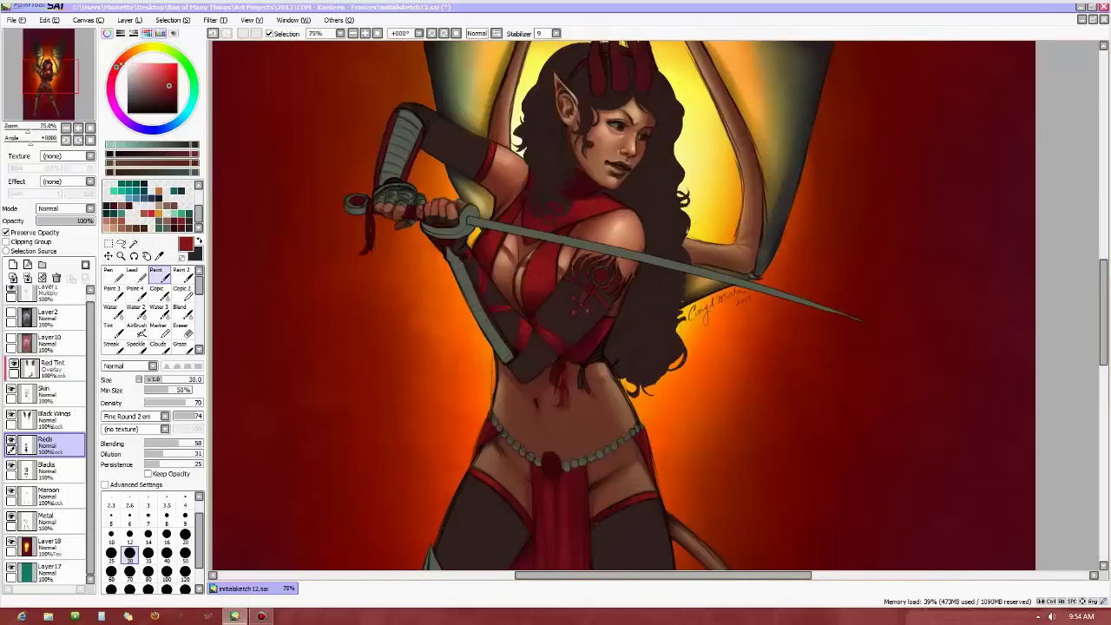
{"action": "left_click", "coordinate": [162, 77]}
{"action": "left_click", "coordinate": [126, 64]}
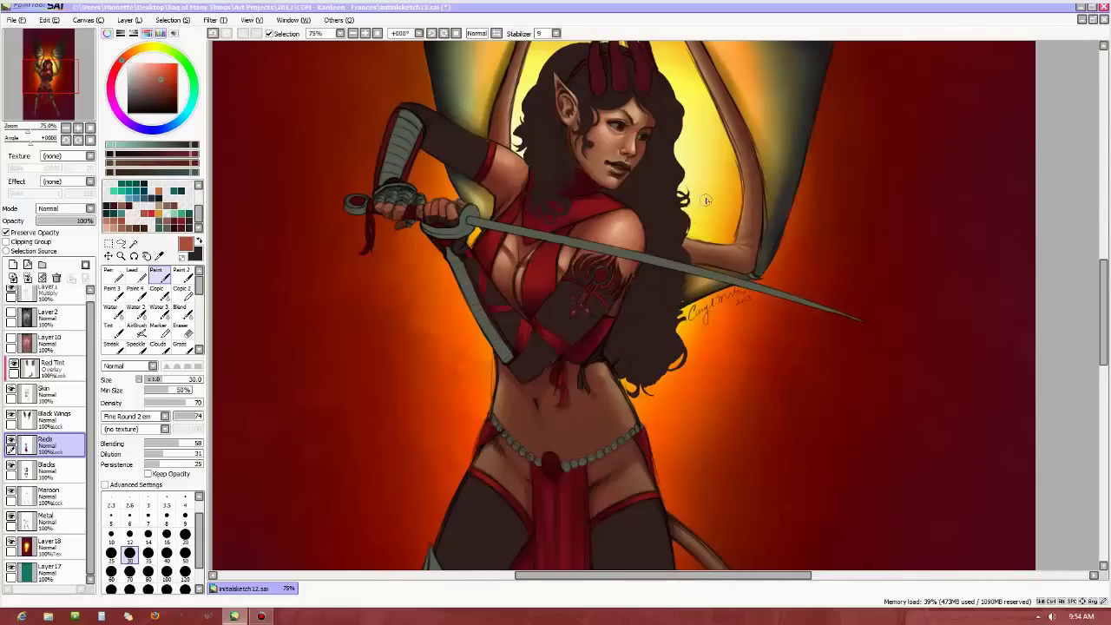
{"action": "left_click", "coordinate": [133, 53]}
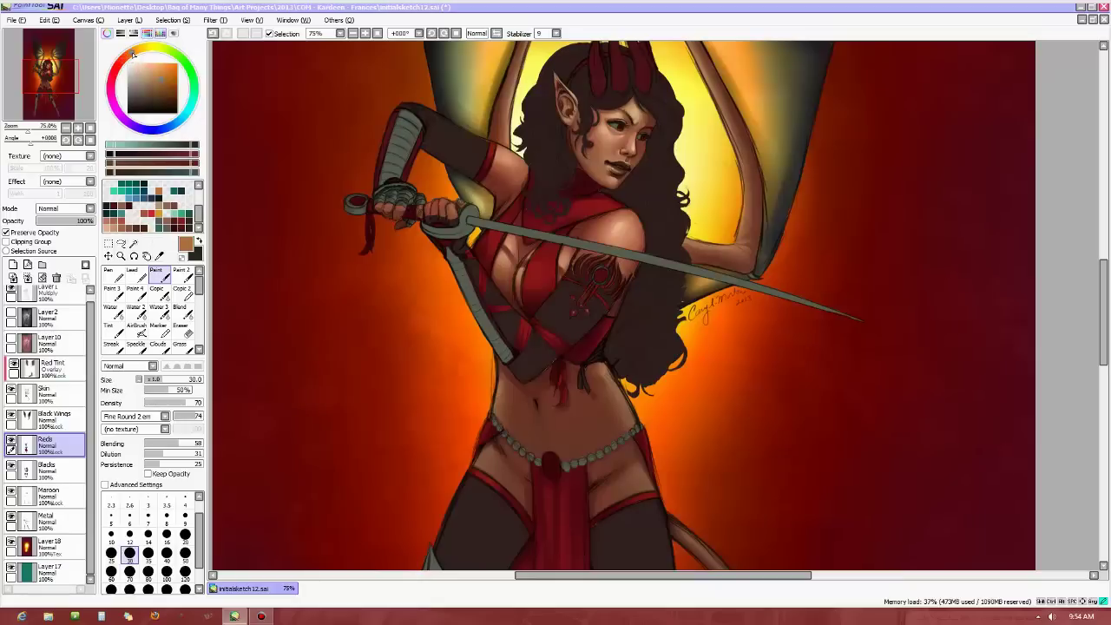
{"action": "left_click_drag", "start_coordinate": [168, 77], "coordinate": [171, 72]}
Paint orange-brown highlights on the chest and arm wraps with the Paint brush at size 20, then 9.
{"action": "scroll", "coordinate": [540, 239], "scroll_direction": "up", "scroll_amount": 1}
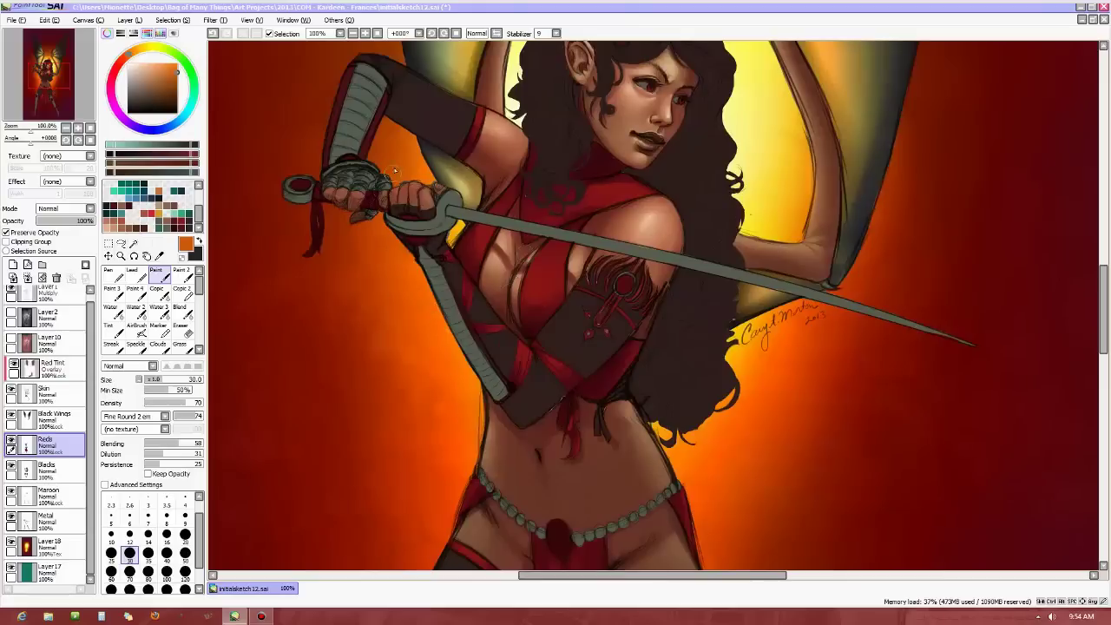
{"action": "left_click", "coordinate": [111, 275]}
{"action": "left_click", "coordinate": [156, 275]}
{"action": "left_click", "coordinate": [185, 554]}
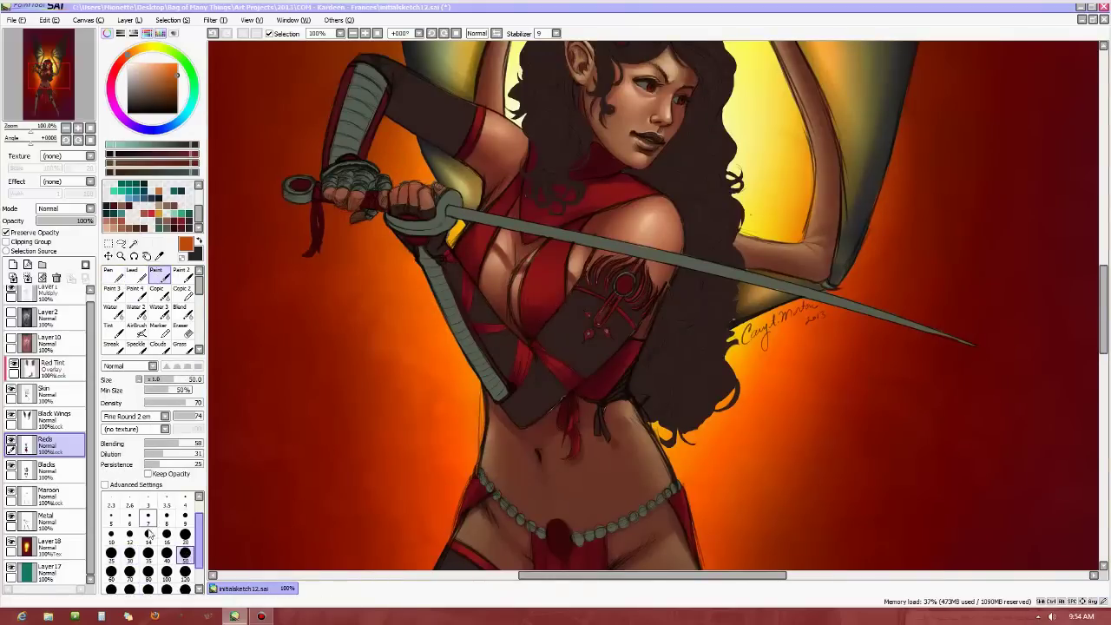
{"action": "left_click", "coordinate": [185, 534]}
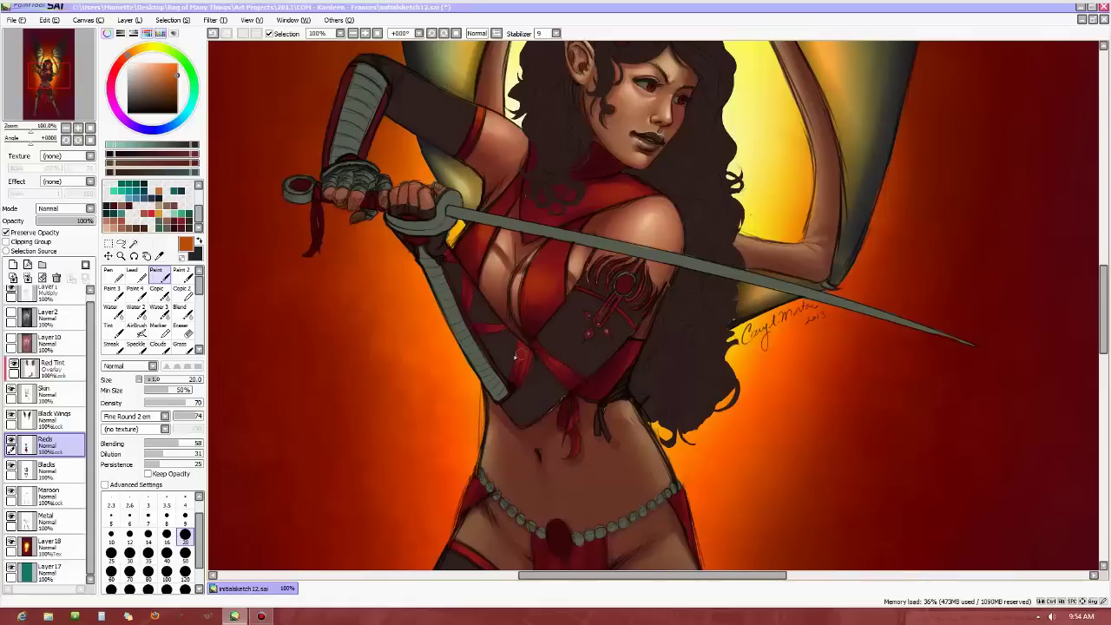
{"action": "key", "text": "bracketleft"}
{"action": "key", "text": "bracketleft"}
{"action": "key", "text": "bracketleft"}
{"action": "key", "text": "bracketleft"}
{"action": "key", "text": "bracketleft"}
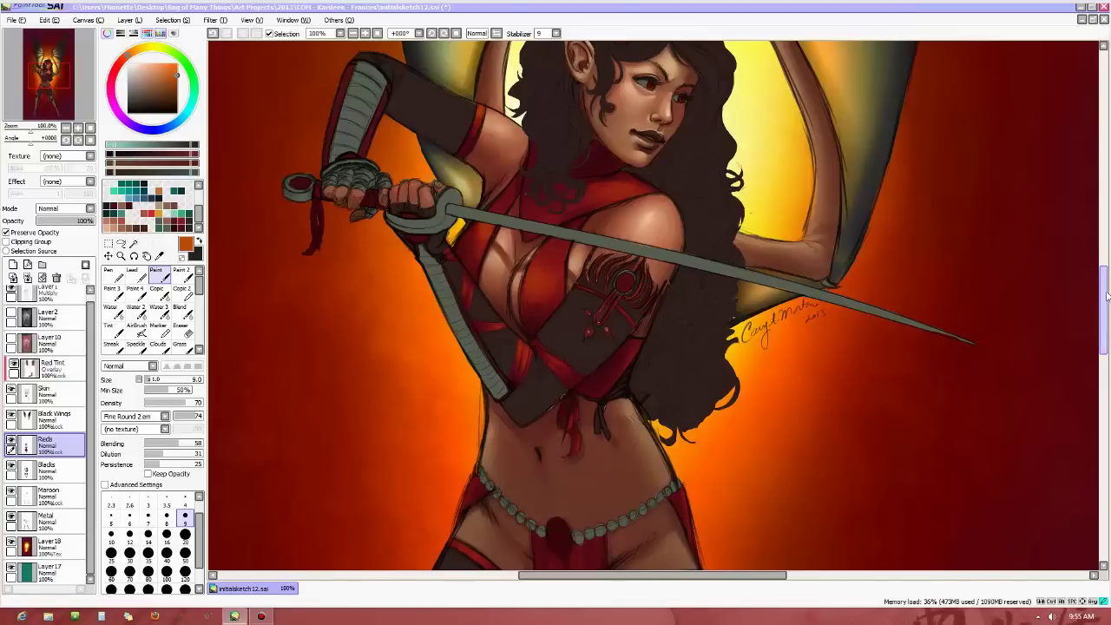
Cycle the brush through sizes 20, 50 and 30, settling on size 9.
{"action": "mouse_move", "coordinate": [1107, 300]}
{"action": "left_mouse_down"}
{"action": "mouse_move", "coordinate": [1089, 375]}
{"action": "mouse_move", "coordinate": [1091, 363]}
{"action": "left_mouse_up"}
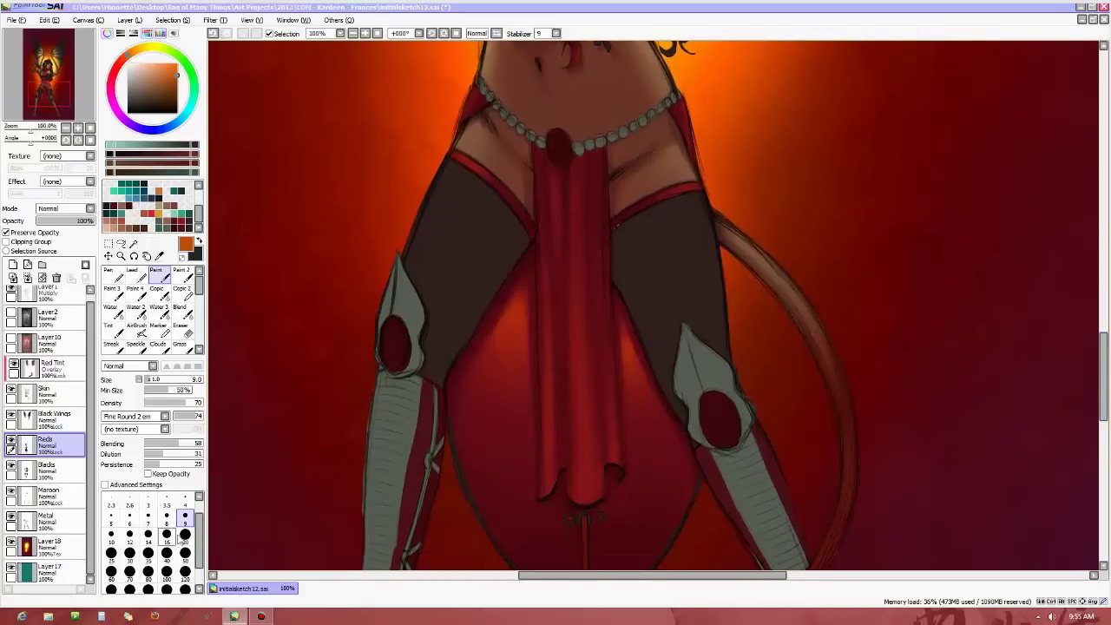
{"action": "left_click", "coordinate": [185, 534]}
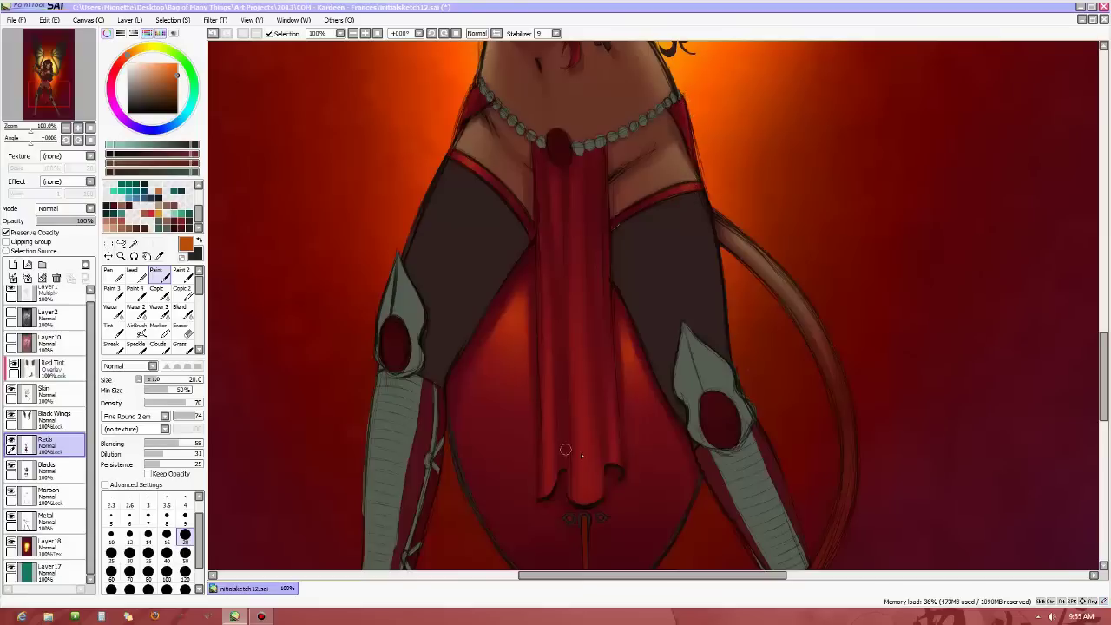
{"action": "left_click", "coordinate": [185, 553]}
{"action": "left_click", "coordinate": [129, 553]}
{"action": "left_click", "coordinate": [185, 514]}
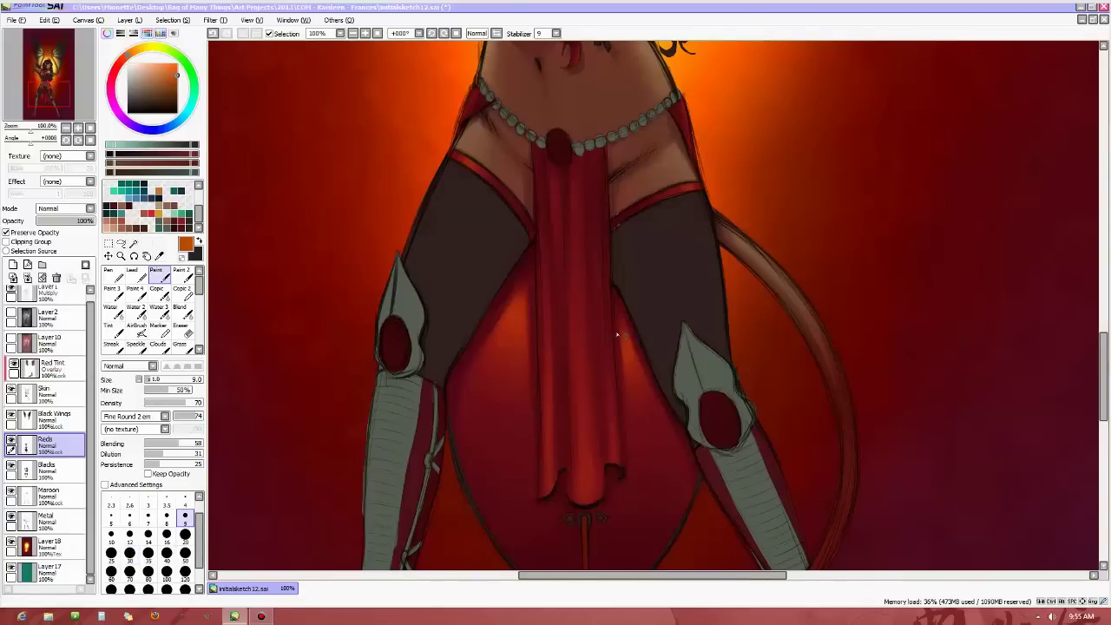
Zoom and pan around the figure to review the tail tip and wing glow.
{"action": "scroll", "coordinate": [676, 364], "scroll_direction": "down", "scroll_amount": 3}
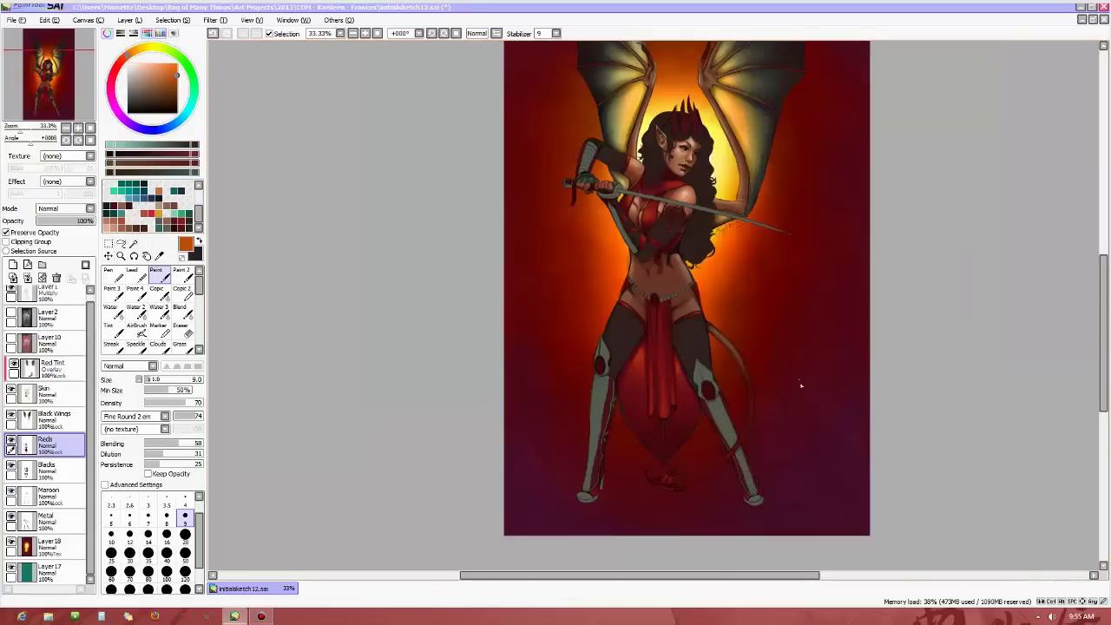
{"action": "scroll", "coordinate": [801, 386], "scroll_direction": "up", "scroll_amount": 1}
{"action": "left_click_drag", "start_coordinate": [1101, 426], "coordinate": [1103, 447]}
{"action": "scroll", "coordinate": [640, 434], "scroll_direction": "up", "scroll_amount": 2}
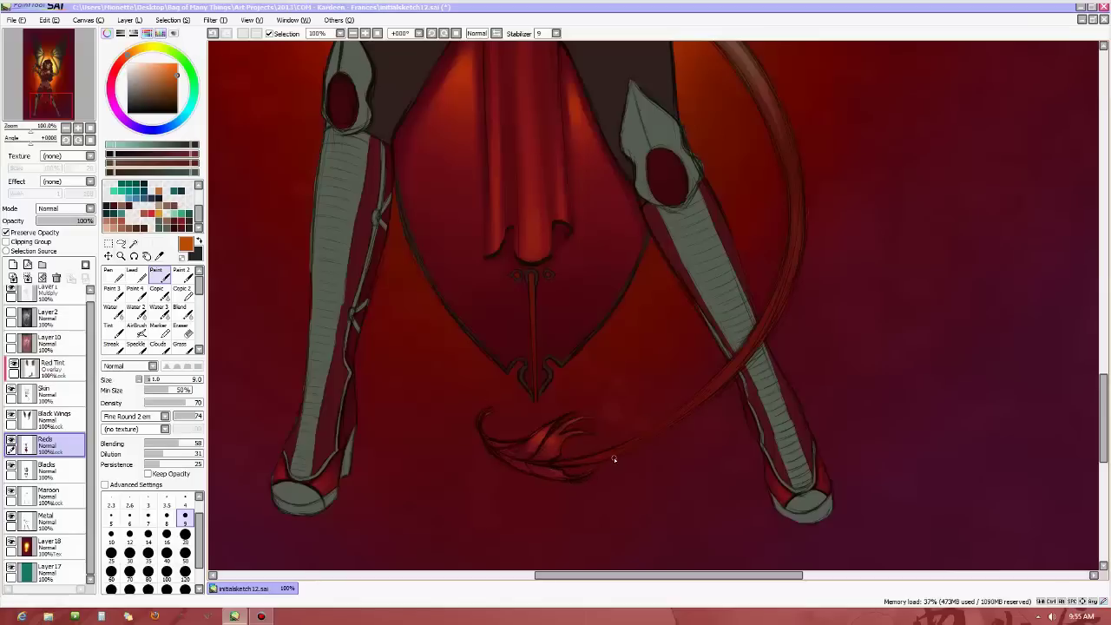
{"action": "scroll", "coordinate": [647, 493], "scroll_direction": "down", "scroll_amount": 1}
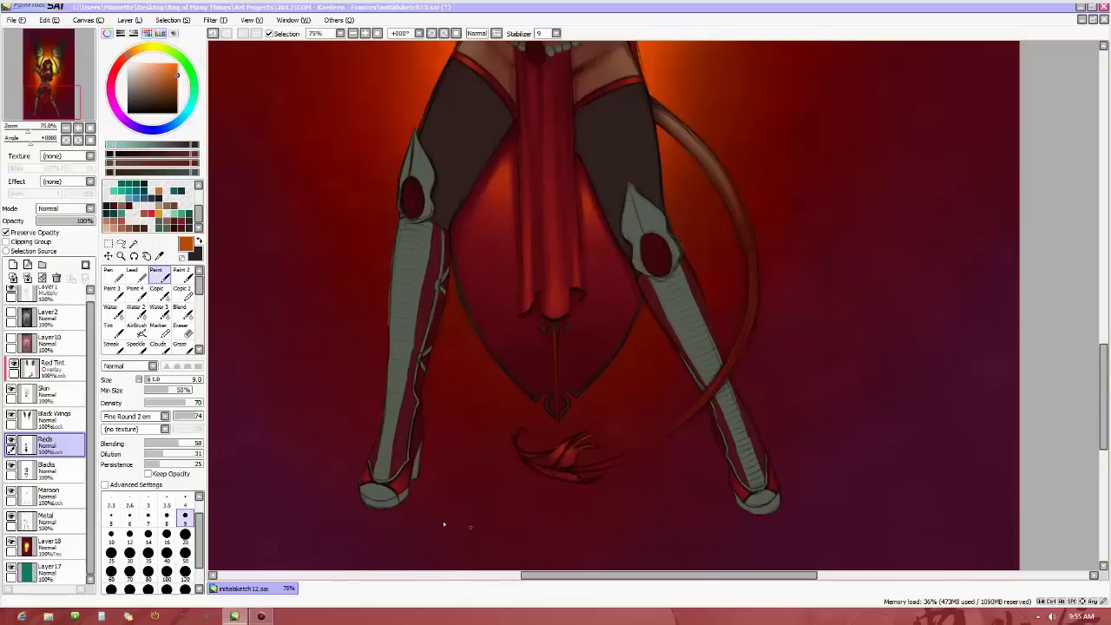
{"action": "scroll", "coordinate": [438, 523], "scroll_direction": "up", "scroll_amount": 3}
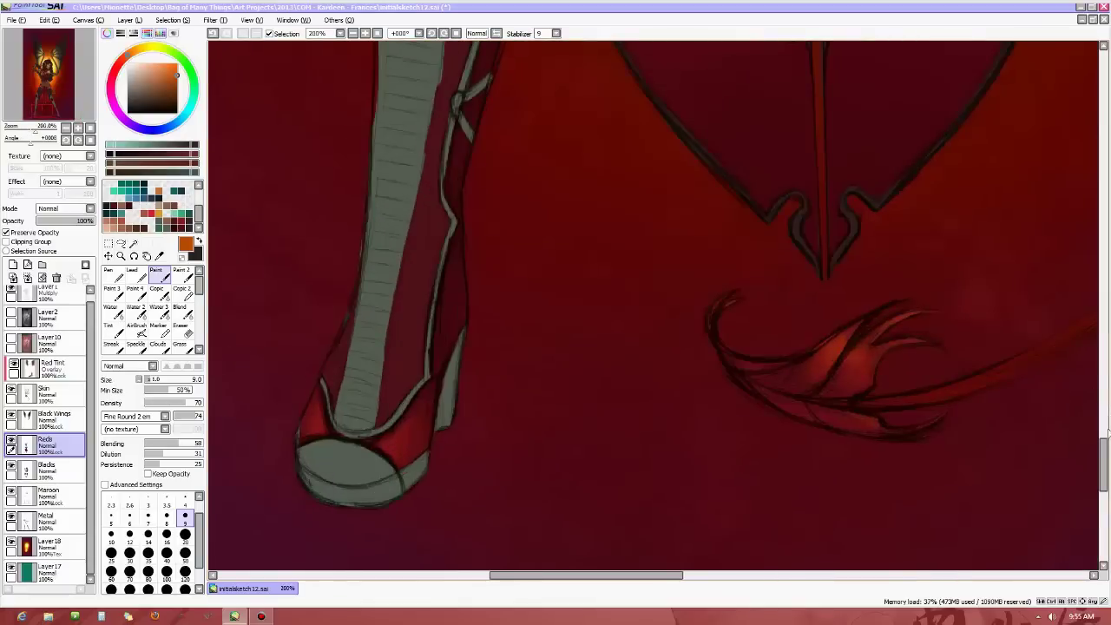
{"action": "left_click_drag", "start_coordinate": [1105, 434], "coordinate": [1105, 222]}
Sample the yellow wing glow and paint a small highlight on the armband with a size-6 brush.
{"action": "left_click", "coordinate": [726, 259], "text": "alt"}
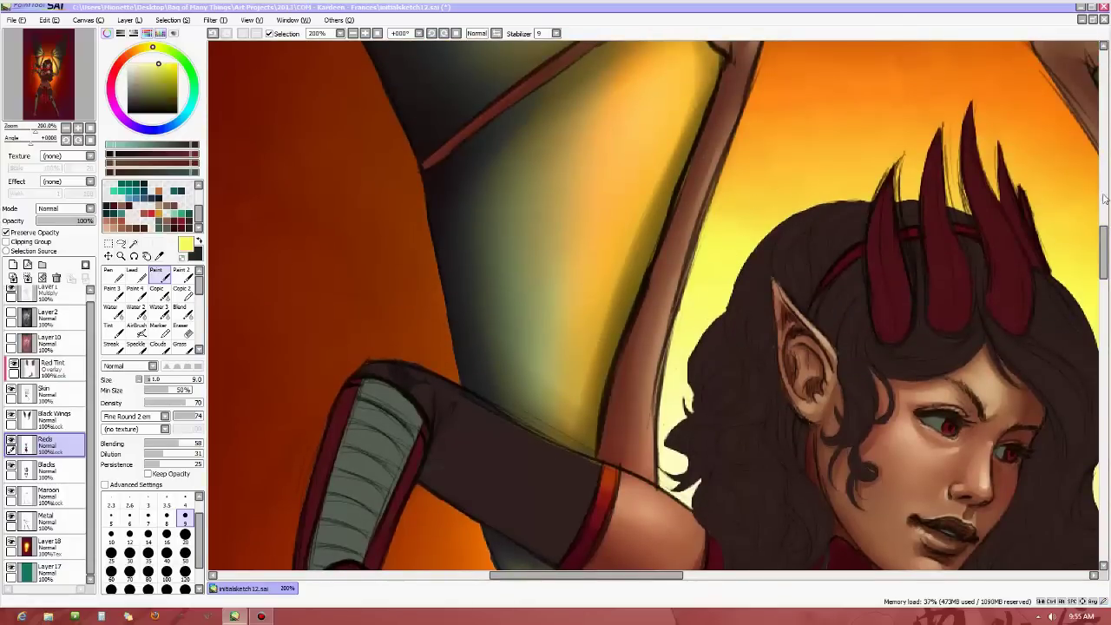
{"action": "left_click", "coordinate": [129, 516]}
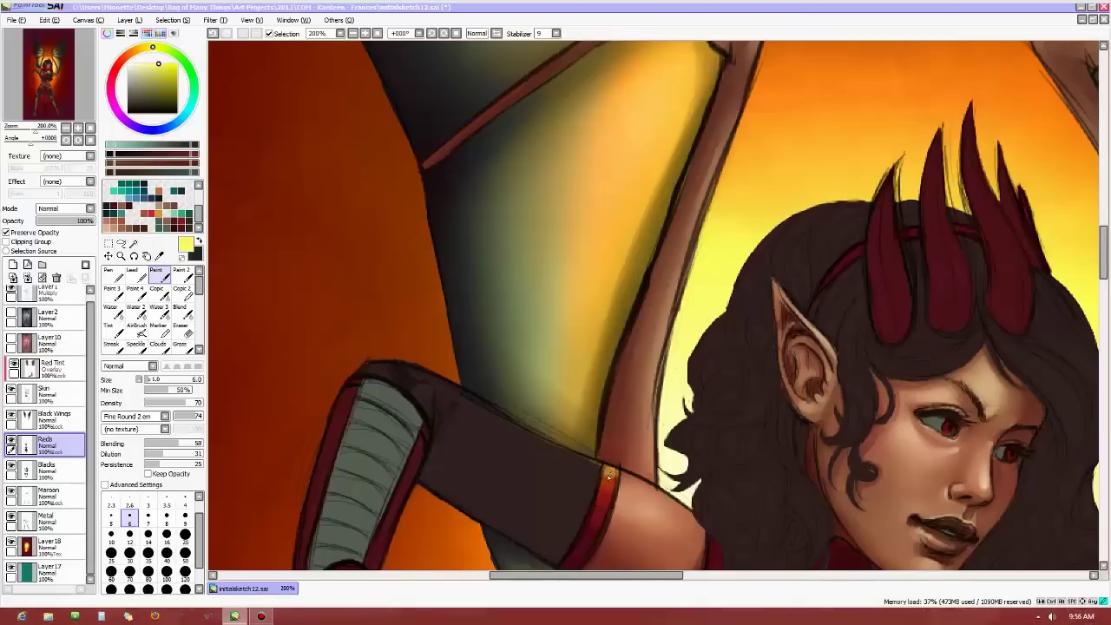
{"action": "scroll", "coordinate": [740, 360], "scroll_direction": "down", "scroll_amount": 3}
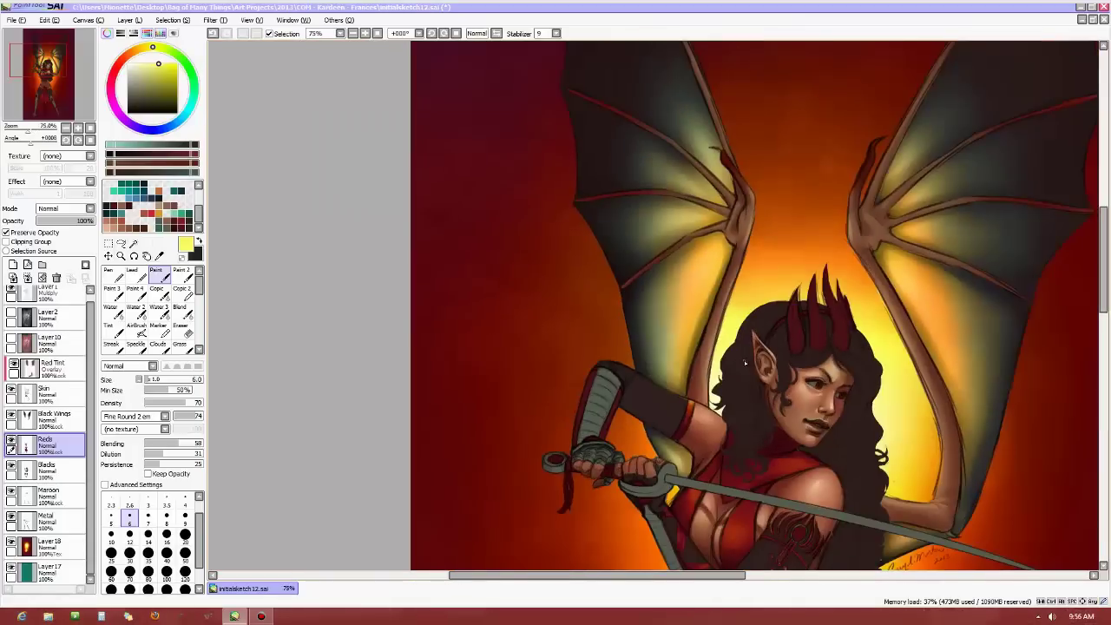
{"action": "left_click_drag", "start_coordinate": [1105, 310], "coordinate": [1105, 345]}
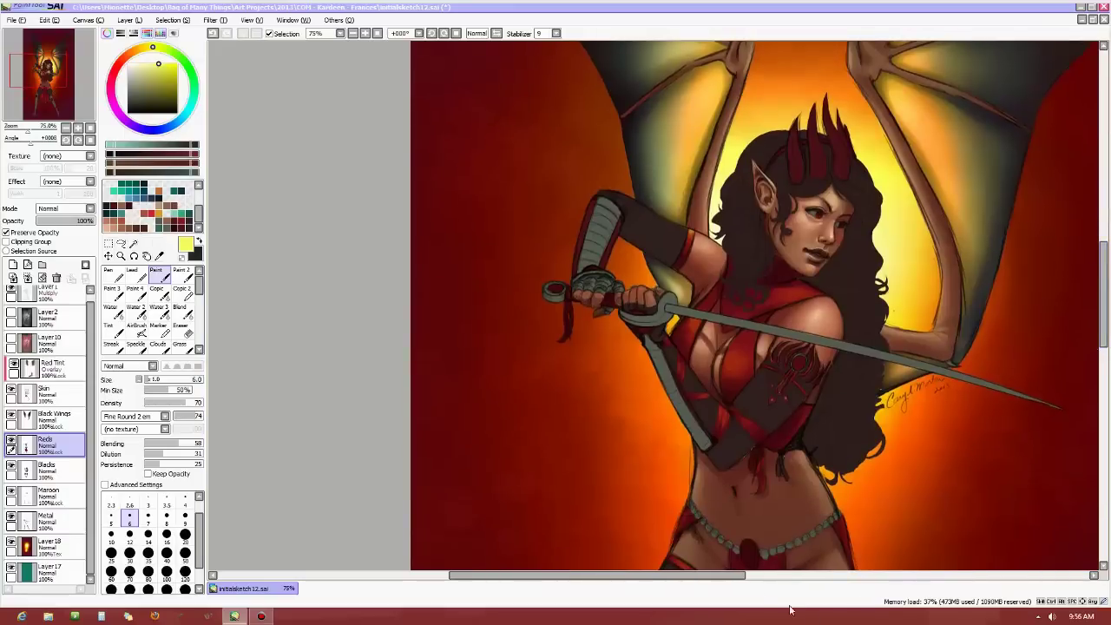
{"action": "left_click_drag", "start_coordinate": [733, 576], "coordinate": [793, 575]}
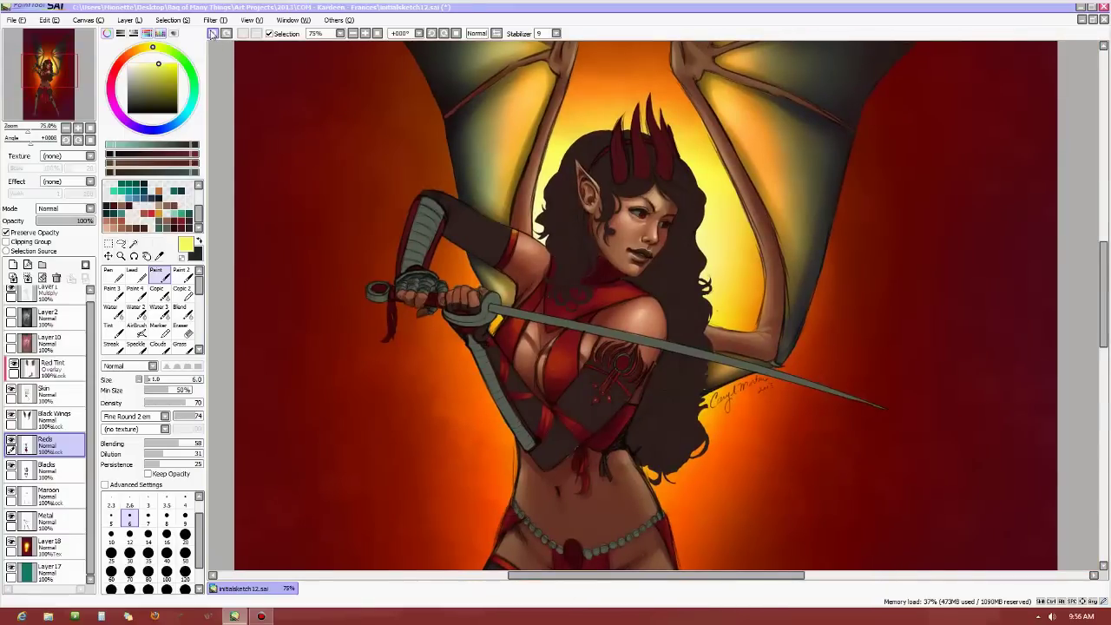
{"action": "scroll", "coordinate": [469, 153], "scroll_direction": "up", "scroll_amount": 2}
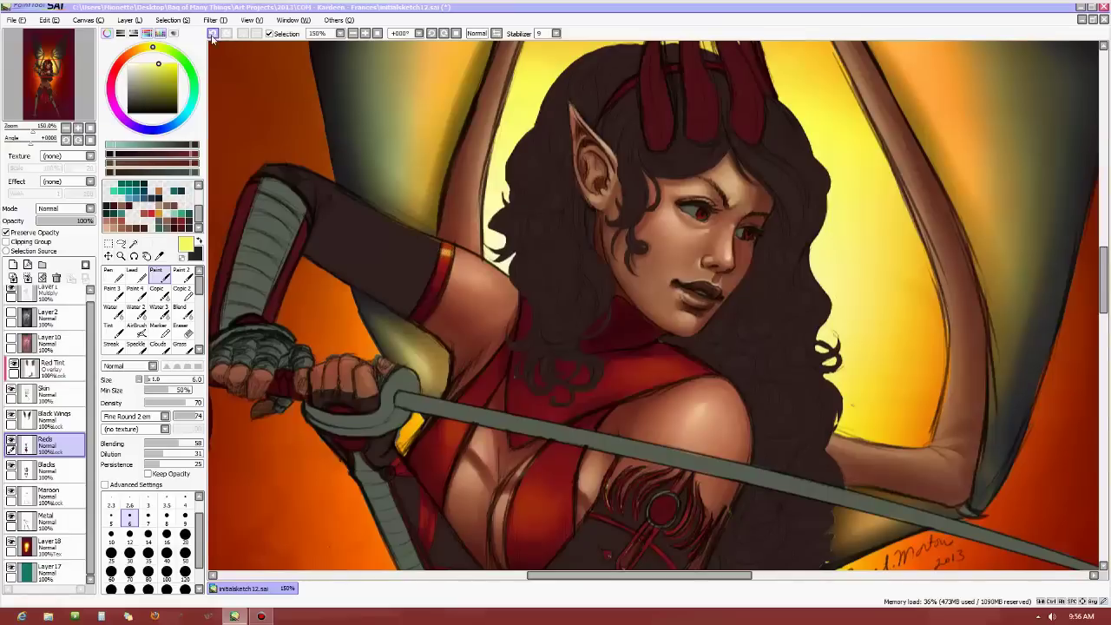
Paint thin red strokes along the hip beside the necklace end with a size-4 brush.
{"action": "left_click", "coordinate": [185, 501]}
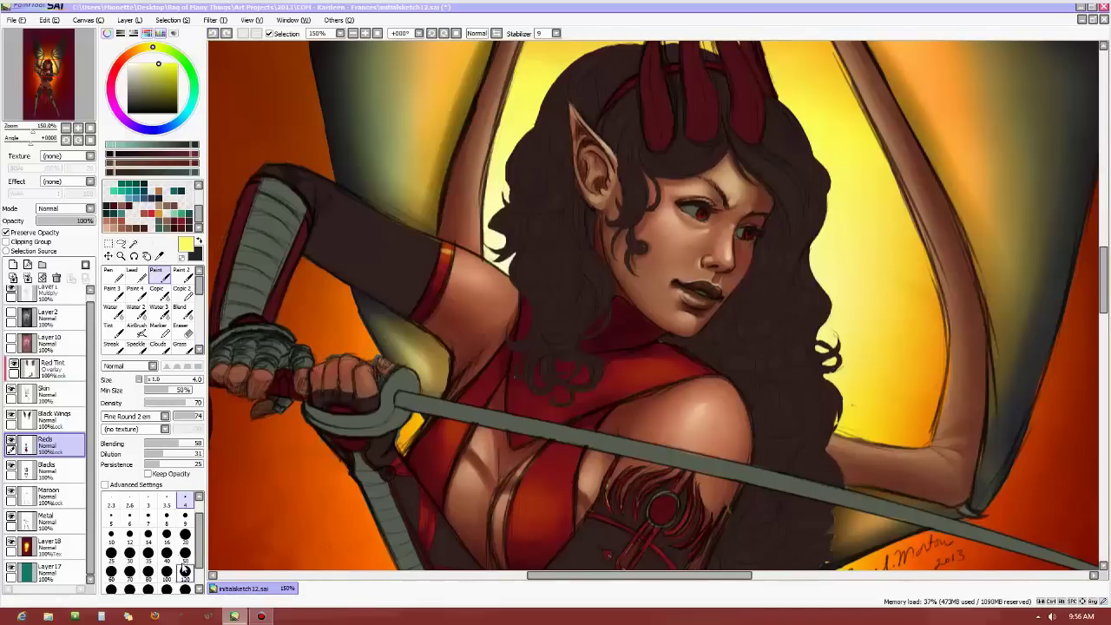
{"action": "left_click", "coordinate": [185, 535]}
{"action": "left_click_drag", "start_coordinate": [1101, 248], "coordinate": [1107, 363]}
{"action": "key", "text": "bracketleft"}
{"action": "key", "text": "bracketleft"}
{"action": "key", "text": "bracketleft"}
{"action": "key", "text": "bracketleft"}
{"action": "key", "text": "bracketleft"}
{"action": "left_click", "coordinate": [185, 501]}
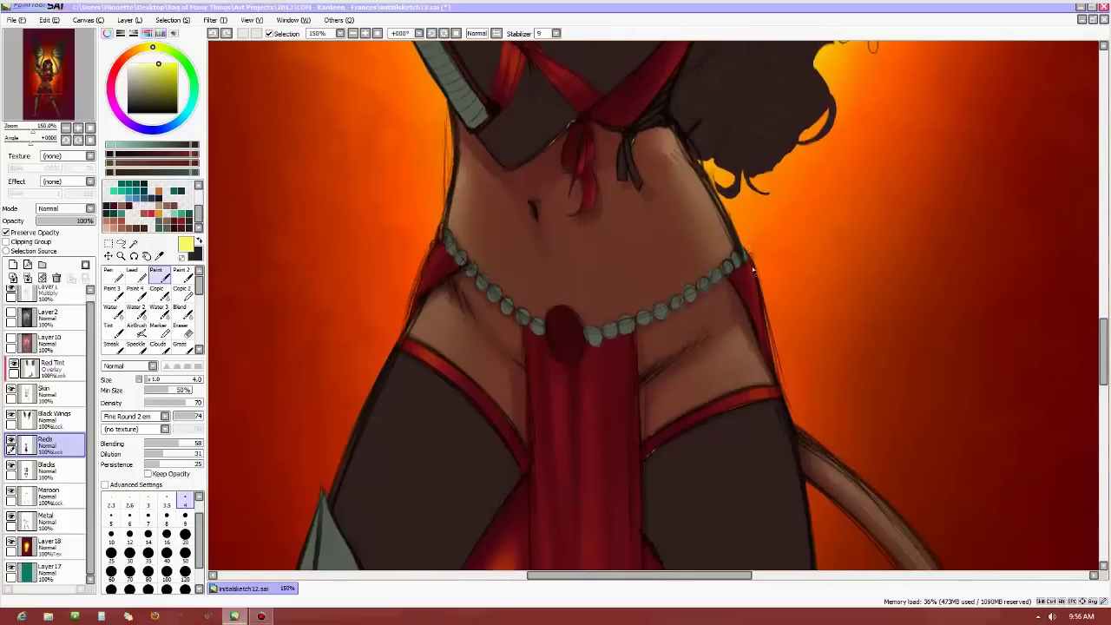
{"action": "mouse_move", "coordinate": [751, 264]}
{"action": "left_mouse_down"}
{"action": "mouse_move", "coordinate": [765, 340]}
{"action": "mouse_move", "coordinate": [757, 293]}
{"action": "left_mouse_up"}
Load the orange background colour at brush size 7 and pick the Blend tool.
{"action": "left_click", "coordinate": [428, 239], "text": "alt"}
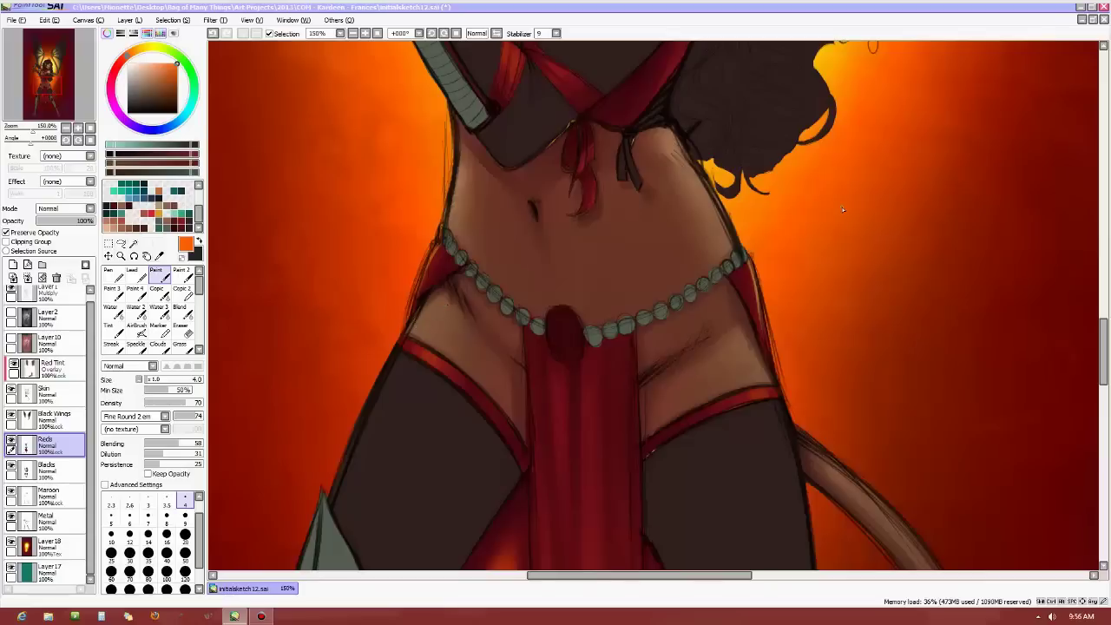
{"action": "left_click", "coordinate": [147, 516]}
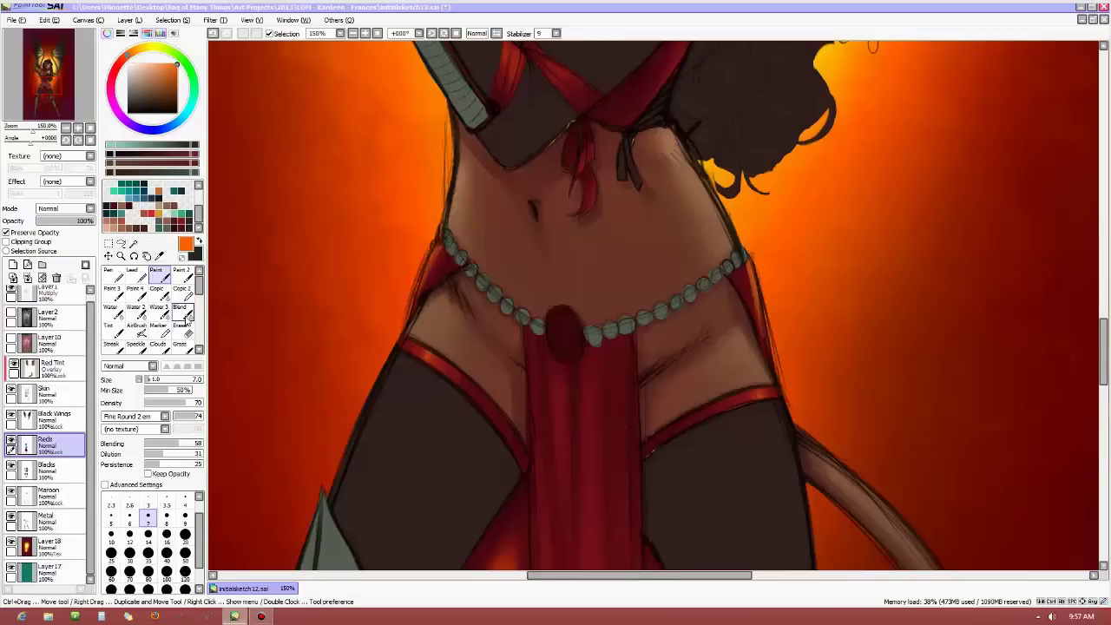
{"action": "left_click", "coordinate": [180, 311]}
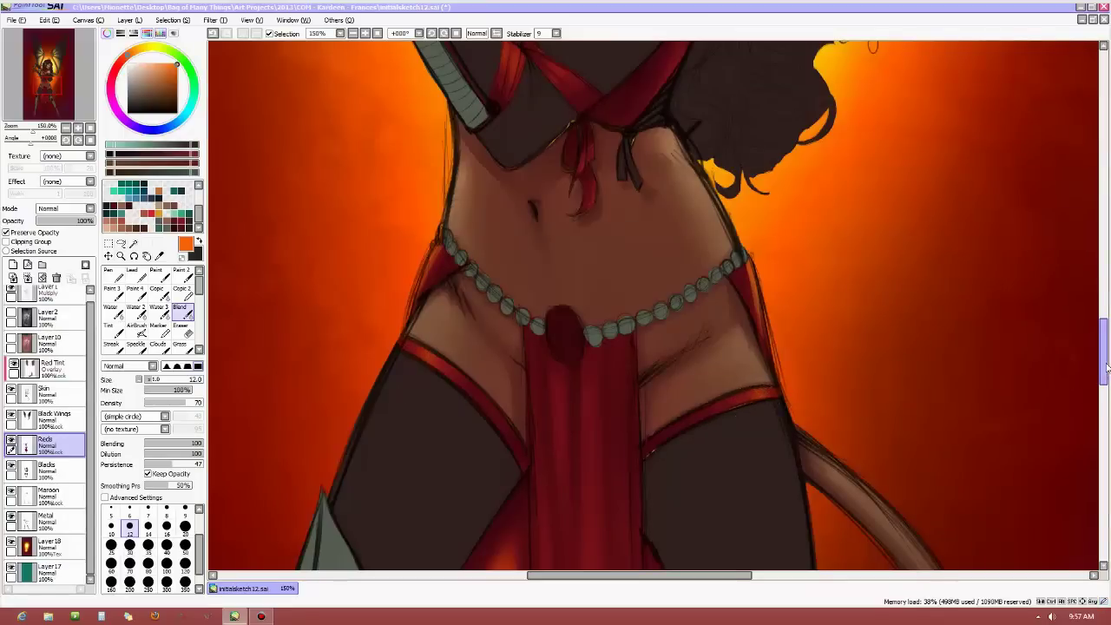
With the canvas rotated about 87 degrees, blend the orange along the bodice strap, then level it.
{"action": "scroll", "coordinate": [1081, 373], "scroll_direction": "up", "scroll_amount": 5}
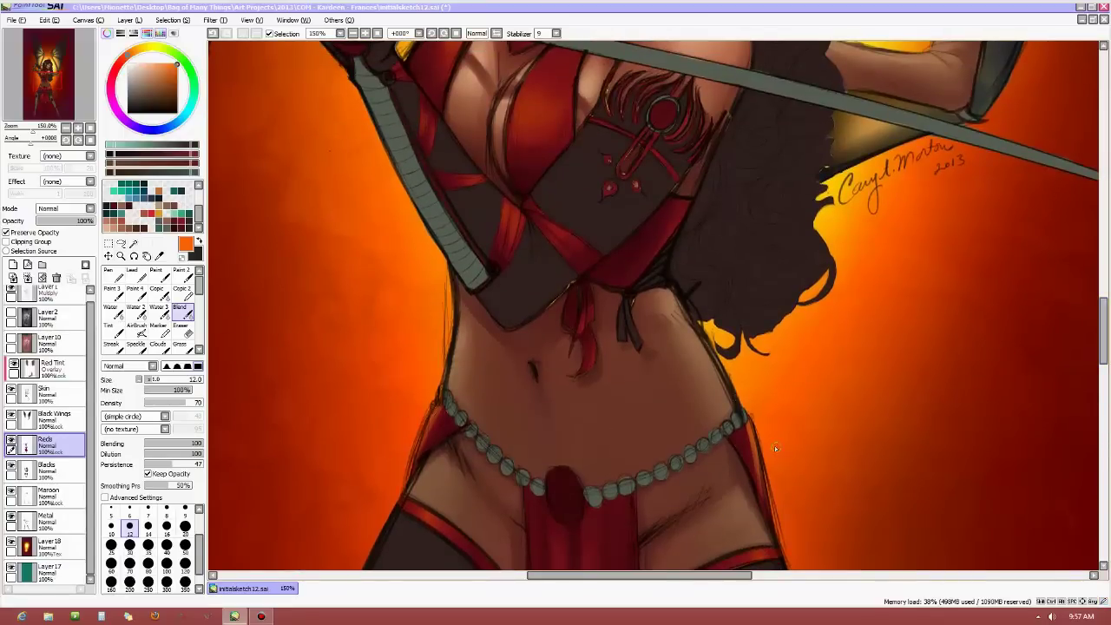
{"action": "scroll", "coordinate": [1104, 310], "scroll_direction": "up", "scroll_amount": 5}
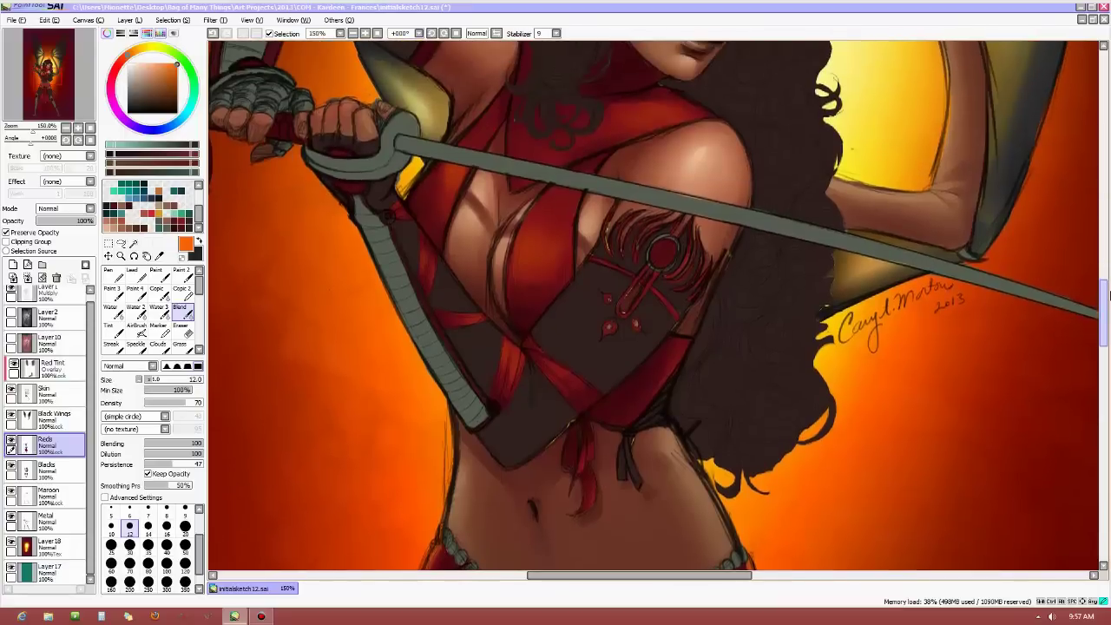
{"action": "left_click", "coordinate": [132, 276]}
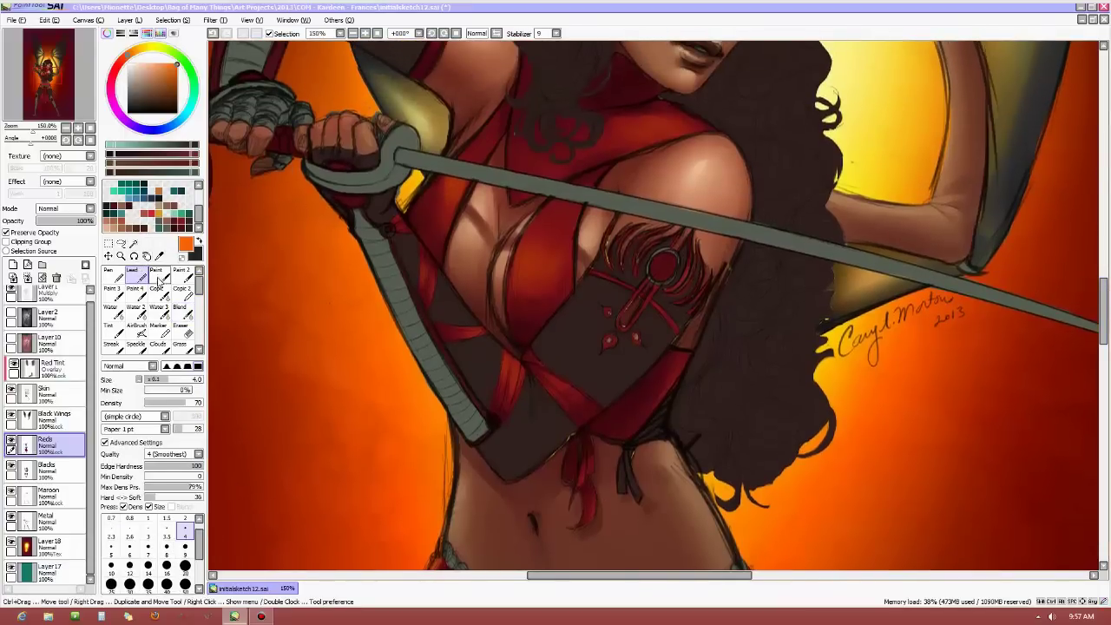
{"action": "left_click", "coordinate": [156, 276]}
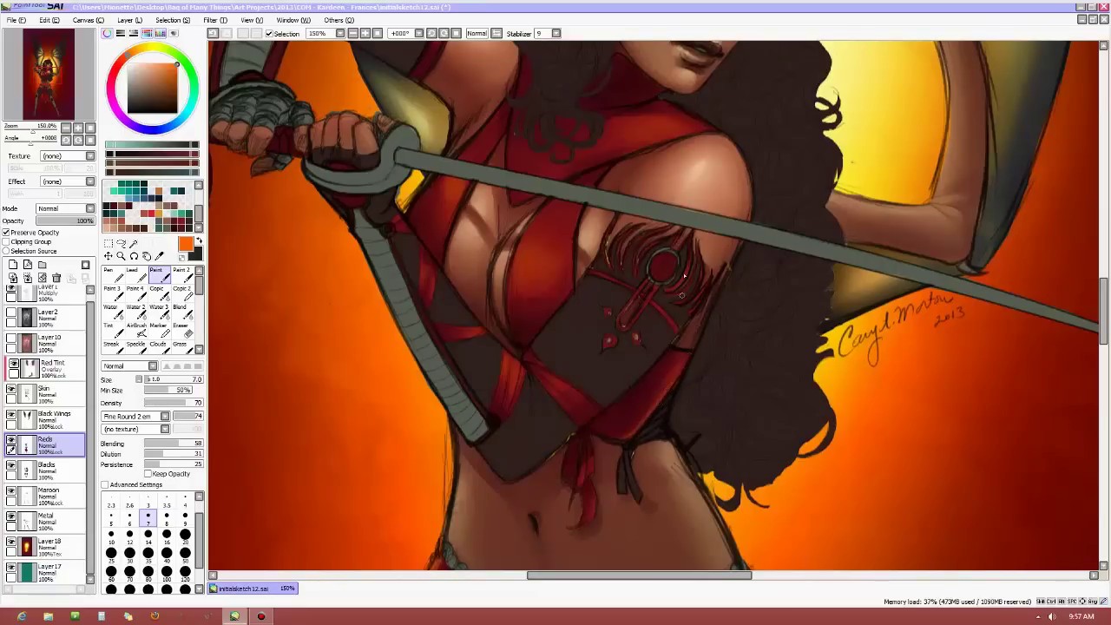
{"action": "left_click", "coordinate": [184, 516]}
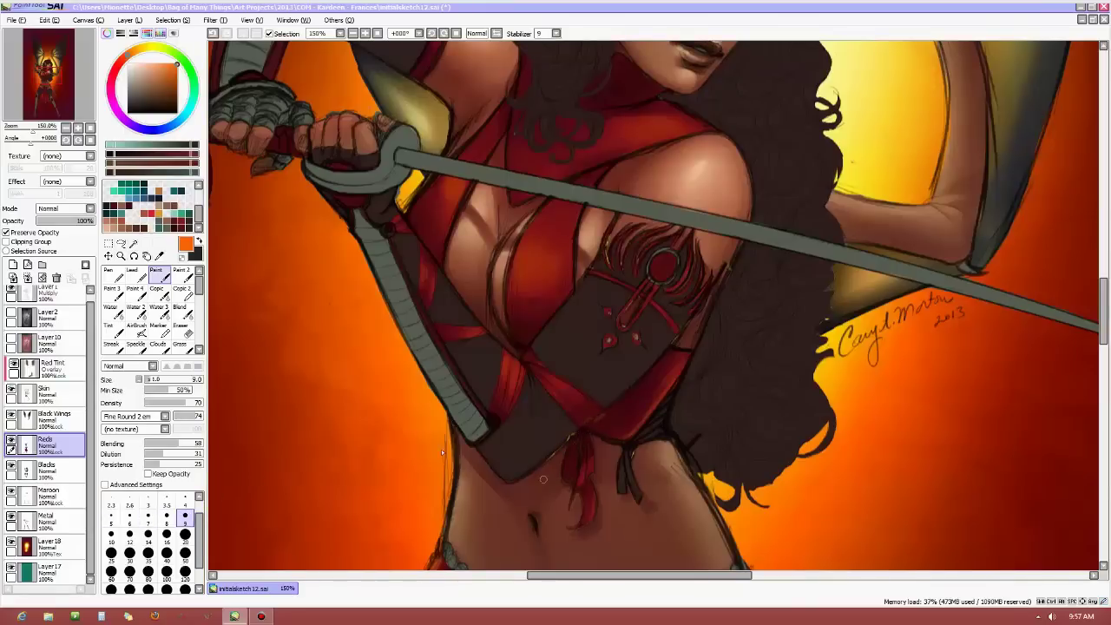
{"action": "left_click", "coordinate": [184, 501]}
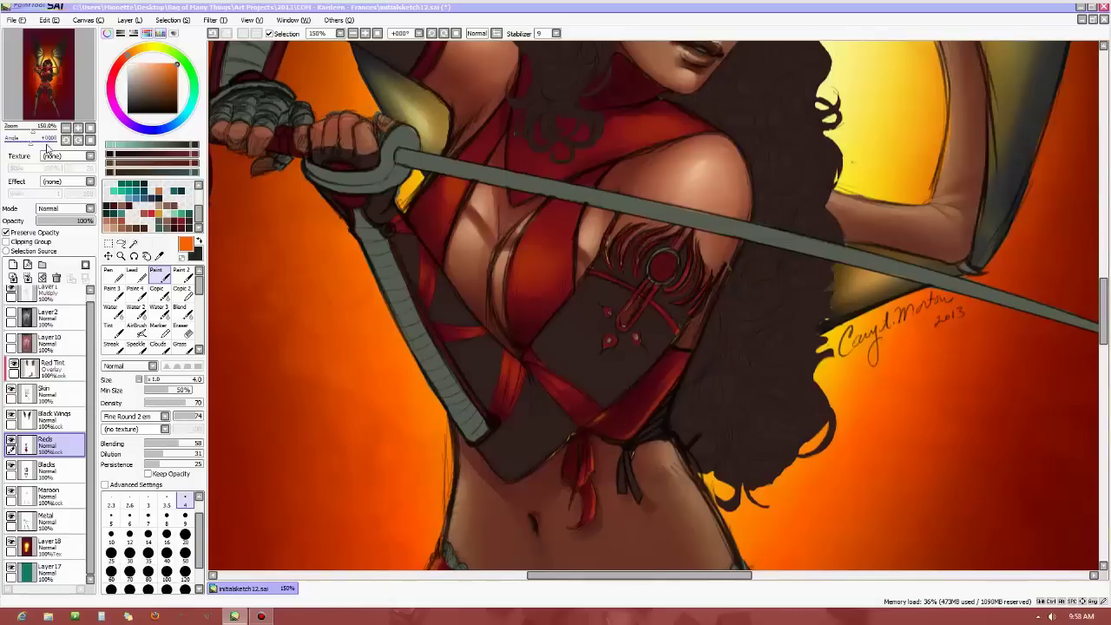
{"action": "left_click_drag", "start_coordinate": [28, 141], "coordinate": [17, 141]}
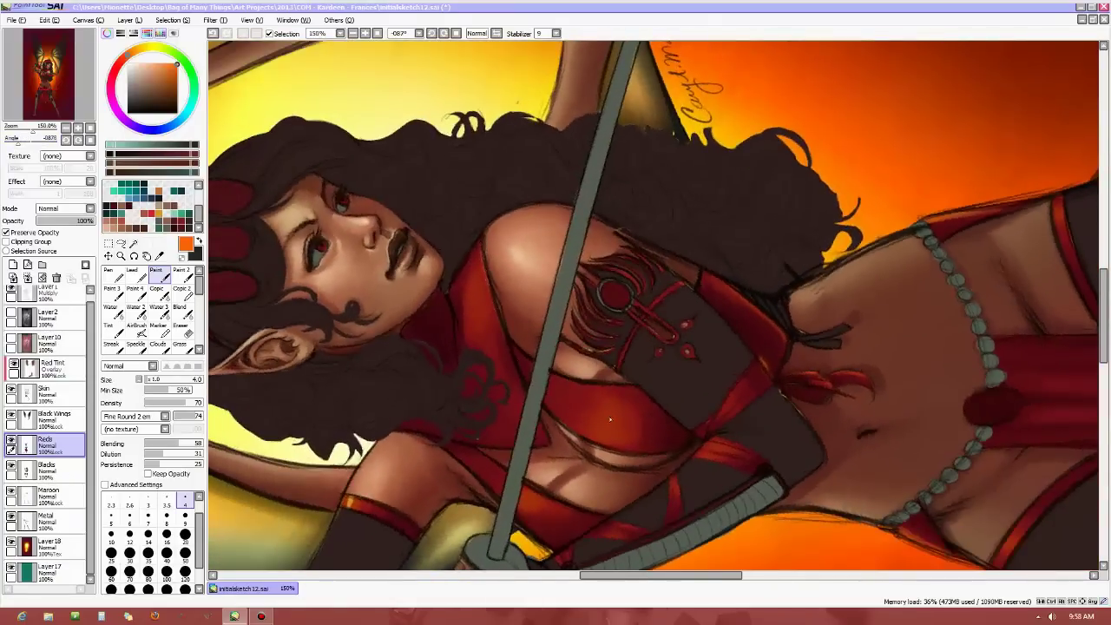
{"action": "left_click", "coordinate": [180, 309]}
{"action": "mouse_move", "coordinate": [345, 502]}
{"action": "left_mouse_down"}
{"action": "mouse_move", "coordinate": [370, 512]}
{"action": "mouse_move", "coordinate": [351, 509]}
{"action": "left_mouse_up"}
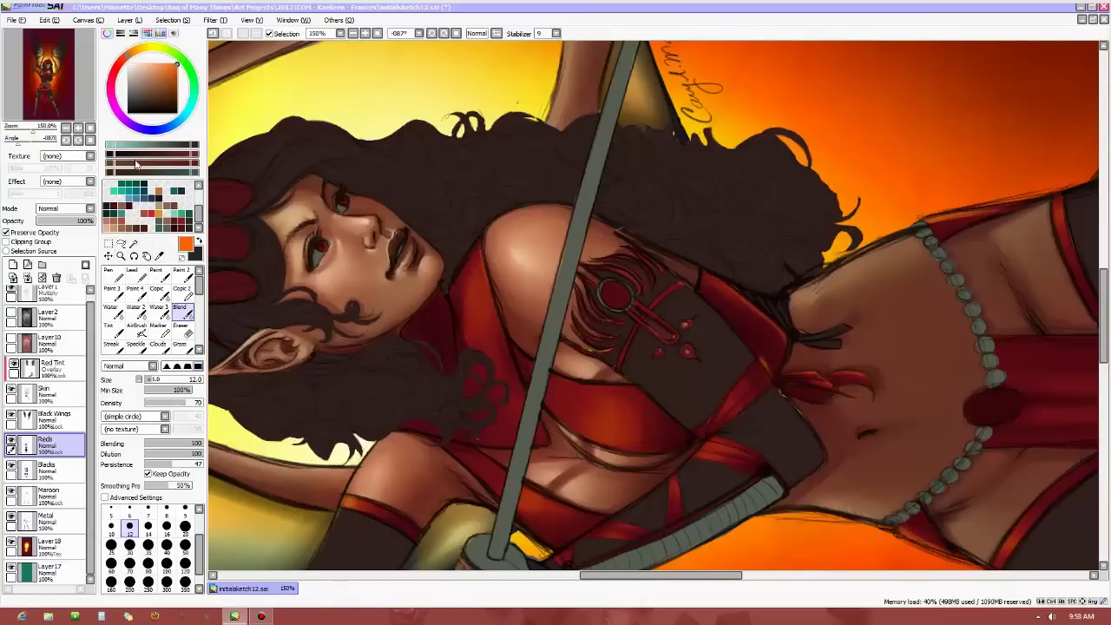
{"action": "left_click", "coordinate": [90, 140]}
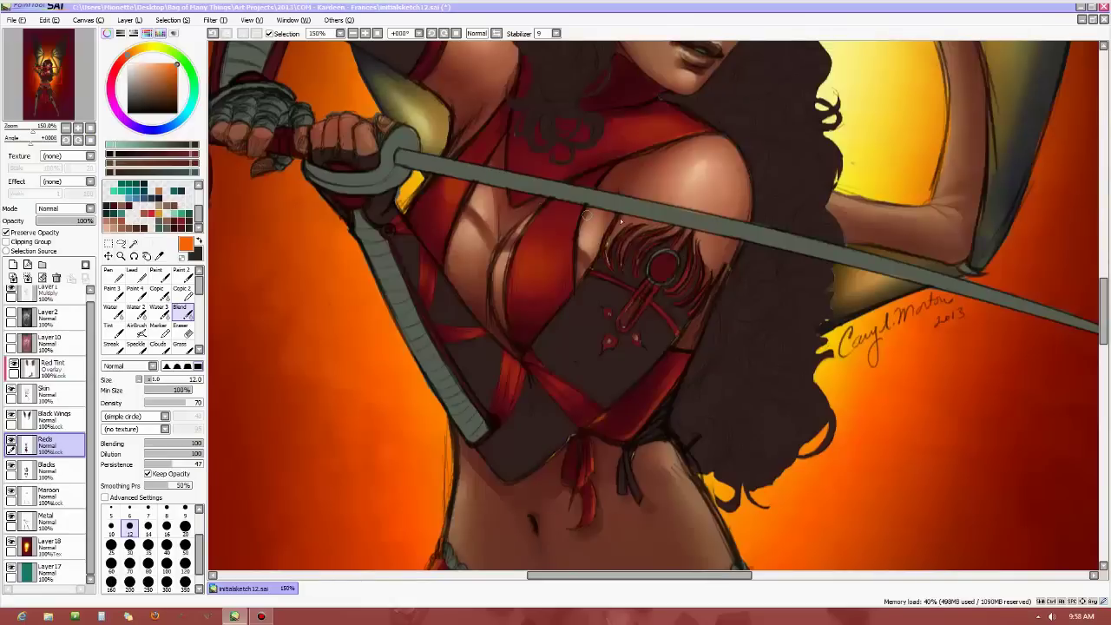
{"action": "scroll", "coordinate": [743, 407], "scroll_direction": "down", "scroll_amount": 4}
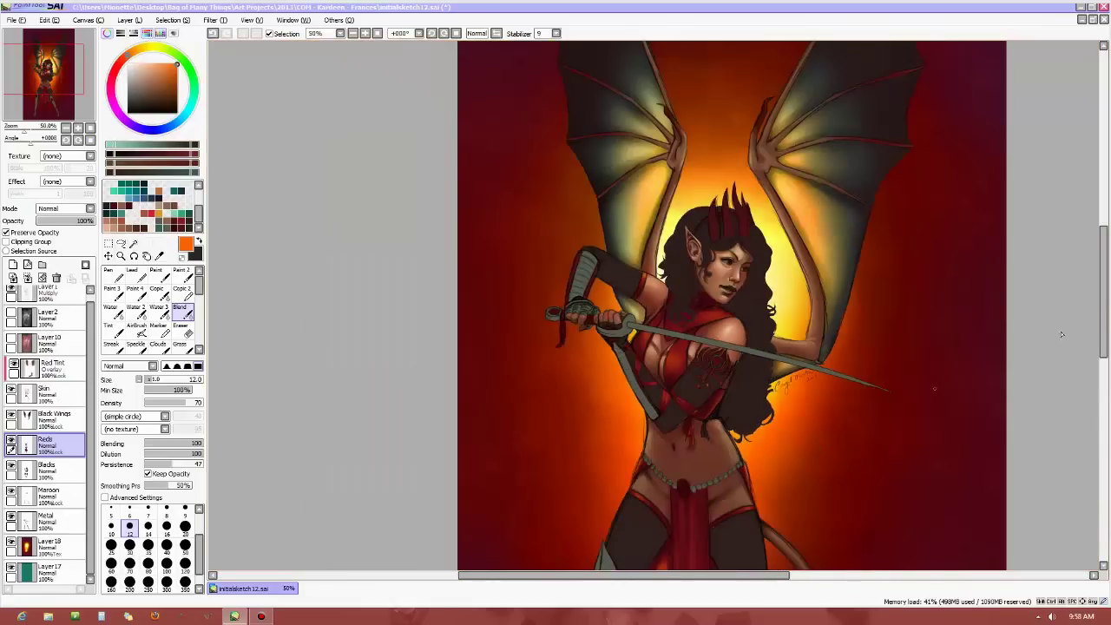
Sample dark red from the artwork and shade the chest straps with a size-7 brush.
{"action": "mouse_move", "coordinate": [1104, 319]}
{"action": "left_mouse_down"}
{"action": "mouse_move", "coordinate": [1107, 398]}
{"action": "mouse_move", "coordinate": [1106, 323]}
{"action": "left_mouse_up"}
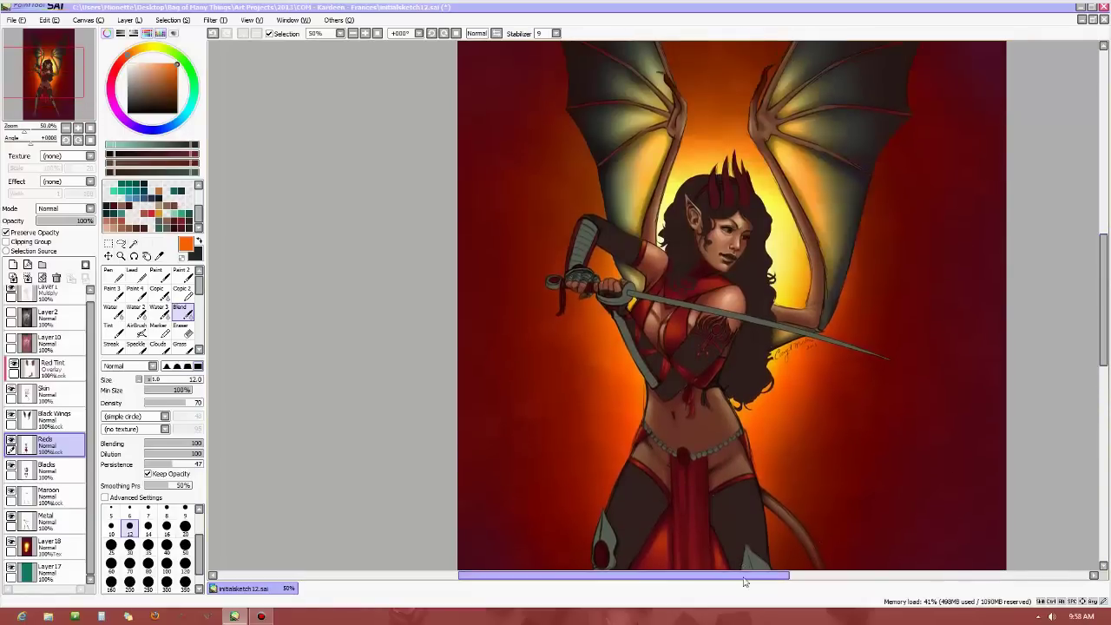
{"action": "scroll", "coordinate": [632, 404], "scroll_direction": "up", "scroll_amount": 3}
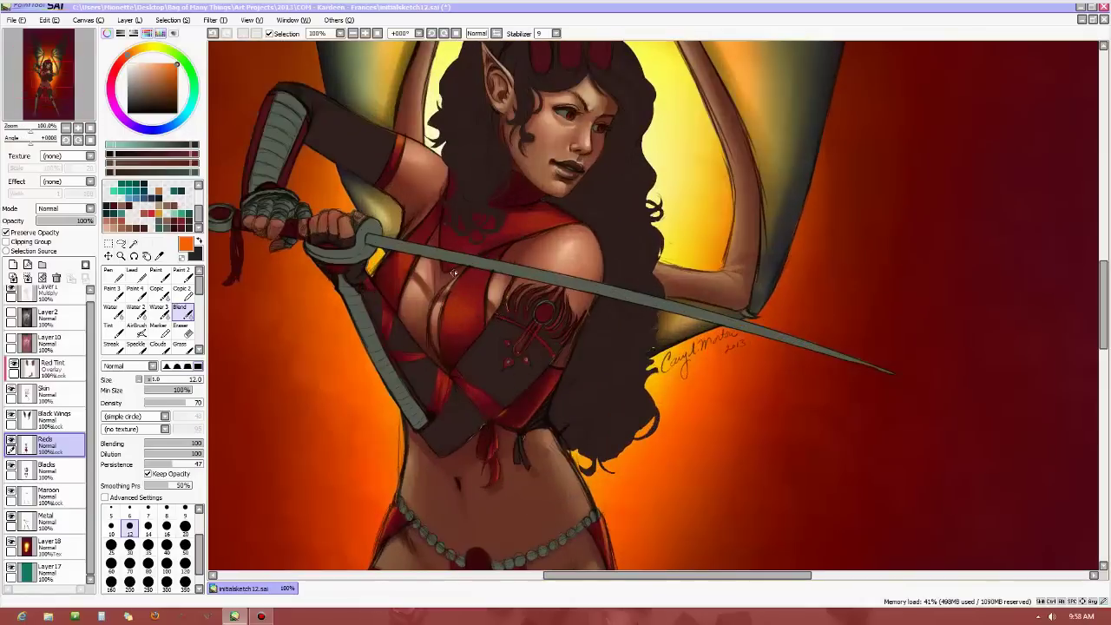
{"action": "scroll", "coordinate": [451, 269], "scroll_direction": "up", "scroll_amount": 2}
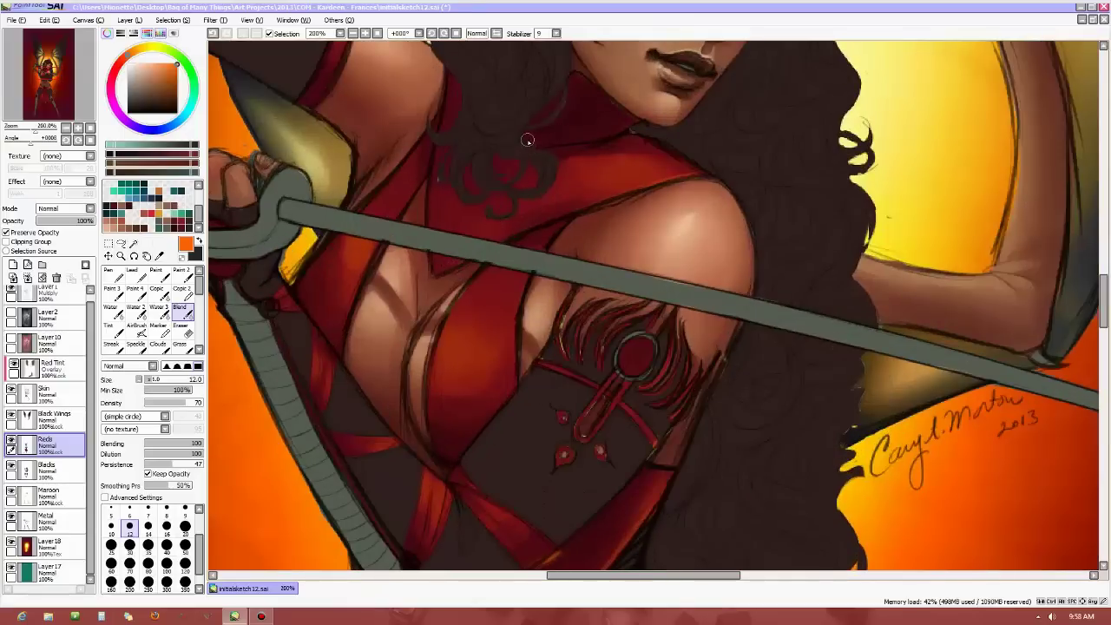
{"action": "left_click", "coordinate": [528, 139], "text": "alt"}
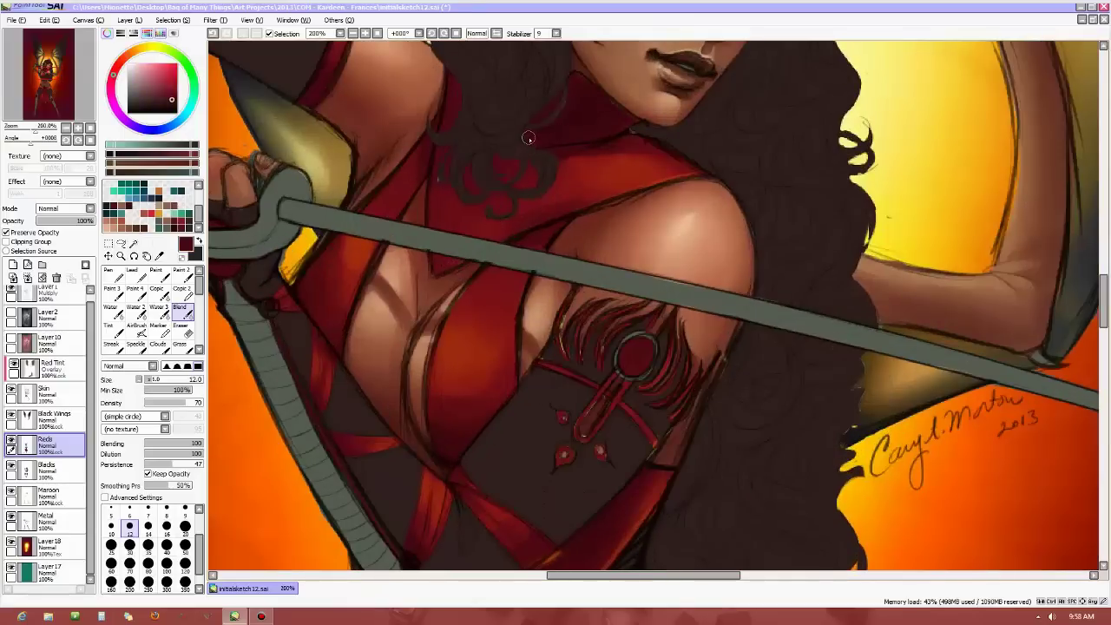
{"action": "left_click", "coordinate": [156, 274]}
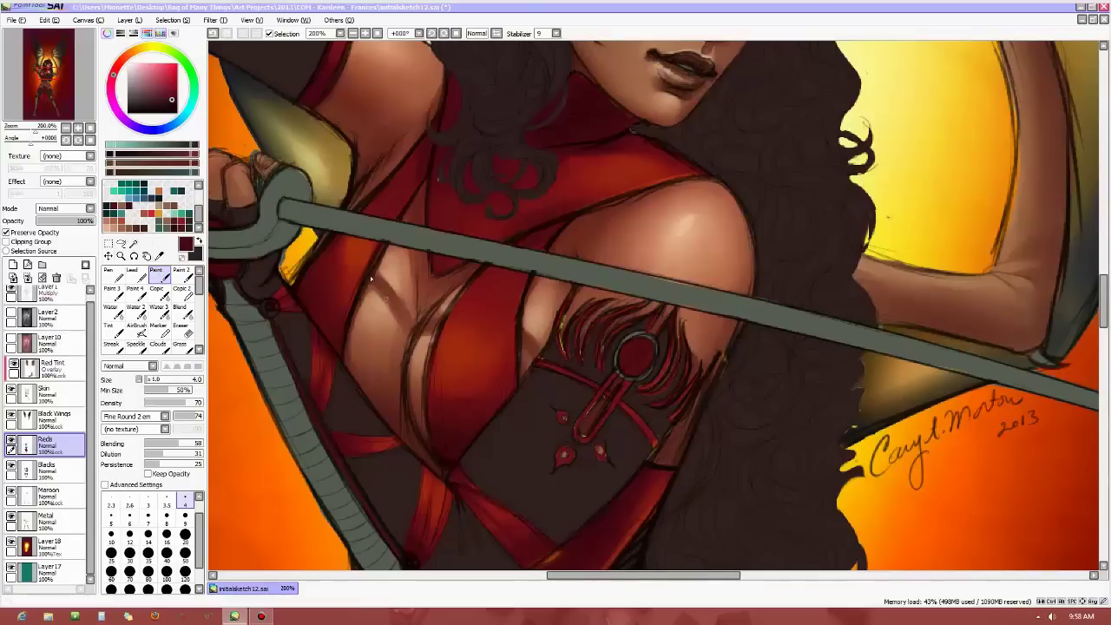
{"action": "left_click", "coordinate": [147, 516]}
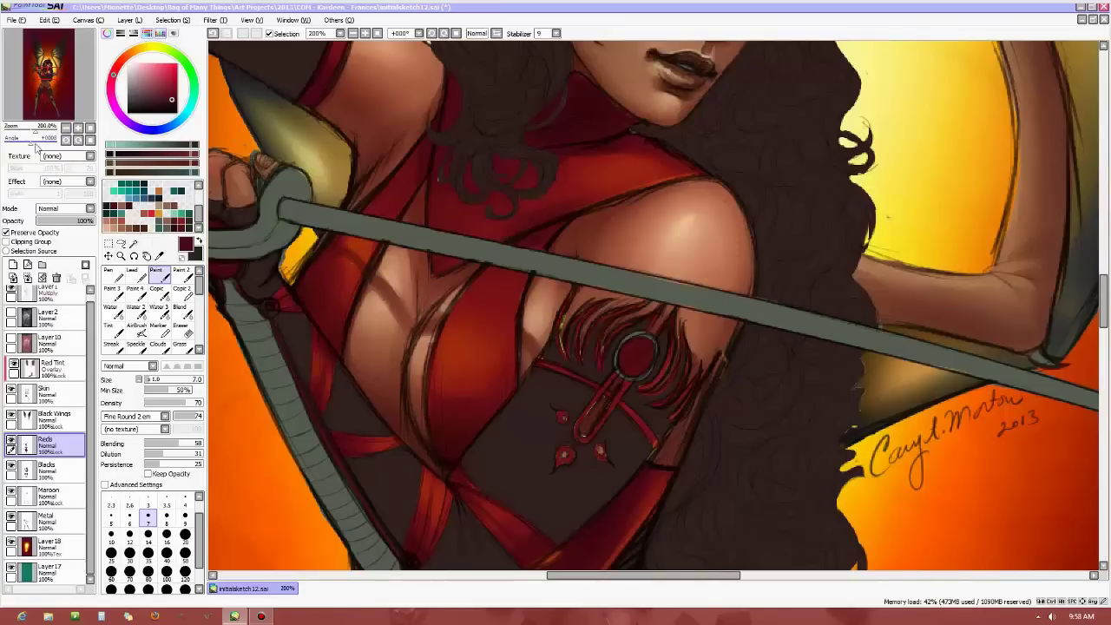
{"action": "left_click_drag", "start_coordinate": [659, 260], "coordinate": [743, 286]}
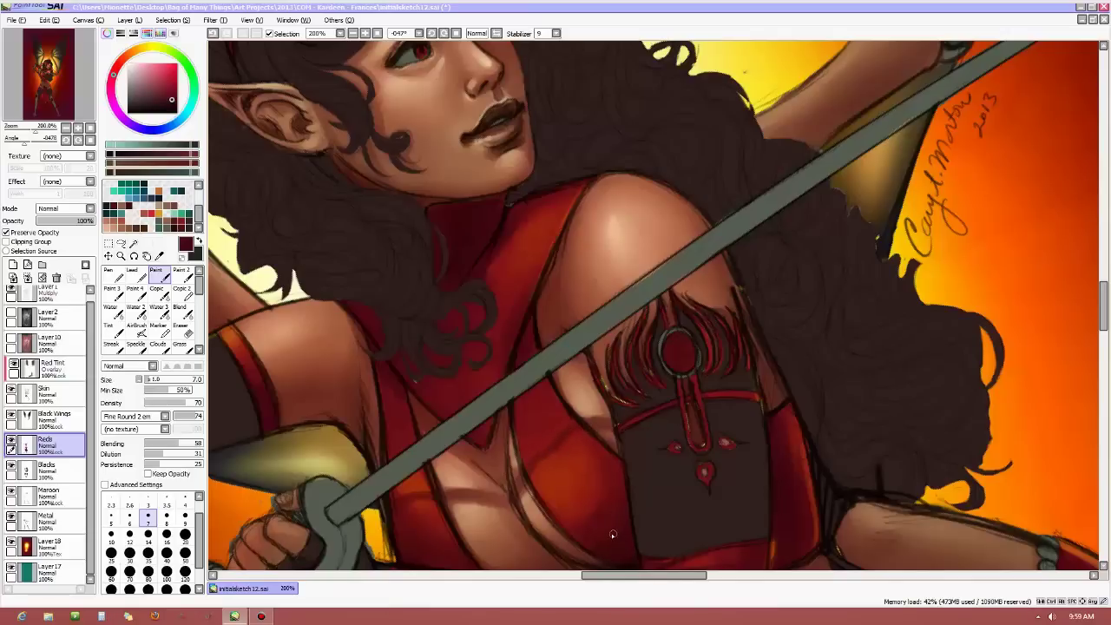
{"action": "key", "text": "Delete"}
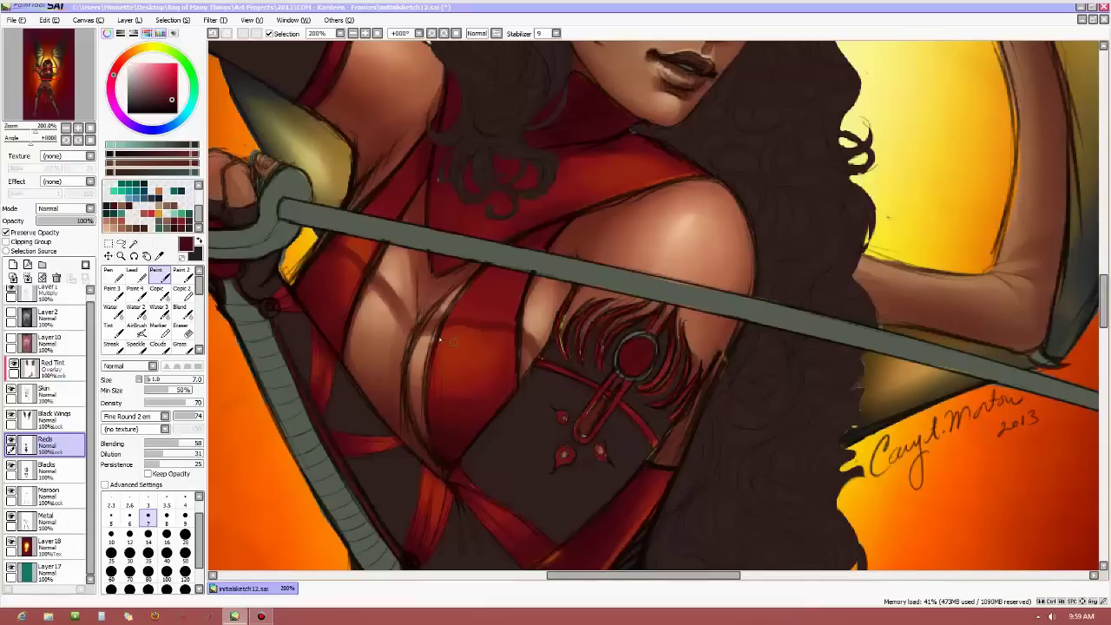
On a steeply rotated canvas, paint deeper red under the bust at size 6, then level it.
{"action": "left_click_drag", "start_coordinate": [415, 292], "coordinate": [977, 335]}
{"action": "scroll", "coordinate": [977, 335], "scroll_direction": "down", "scroll_amount": 5}
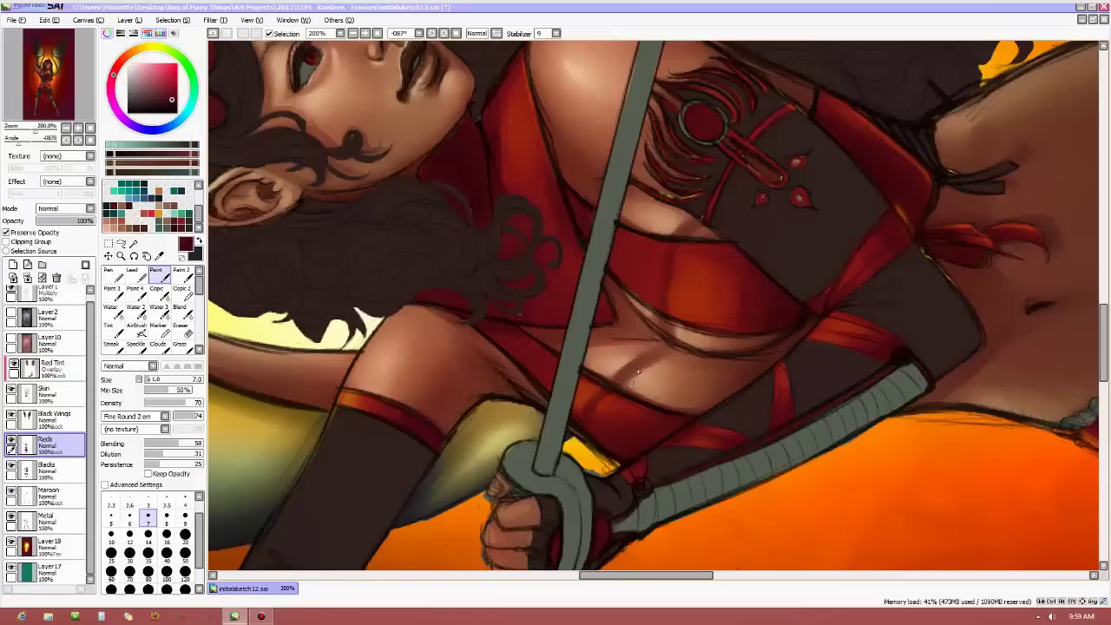
{"action": "left_click", "coordinate": [174, 104]}
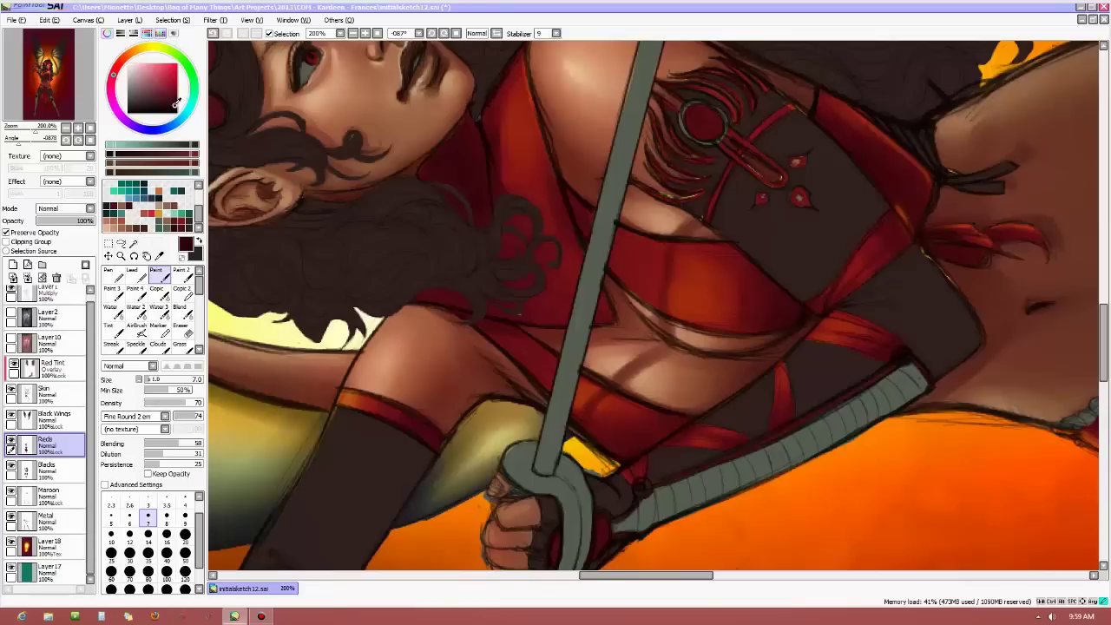
{"action": "left_click", "coordinate": [129, 525]}
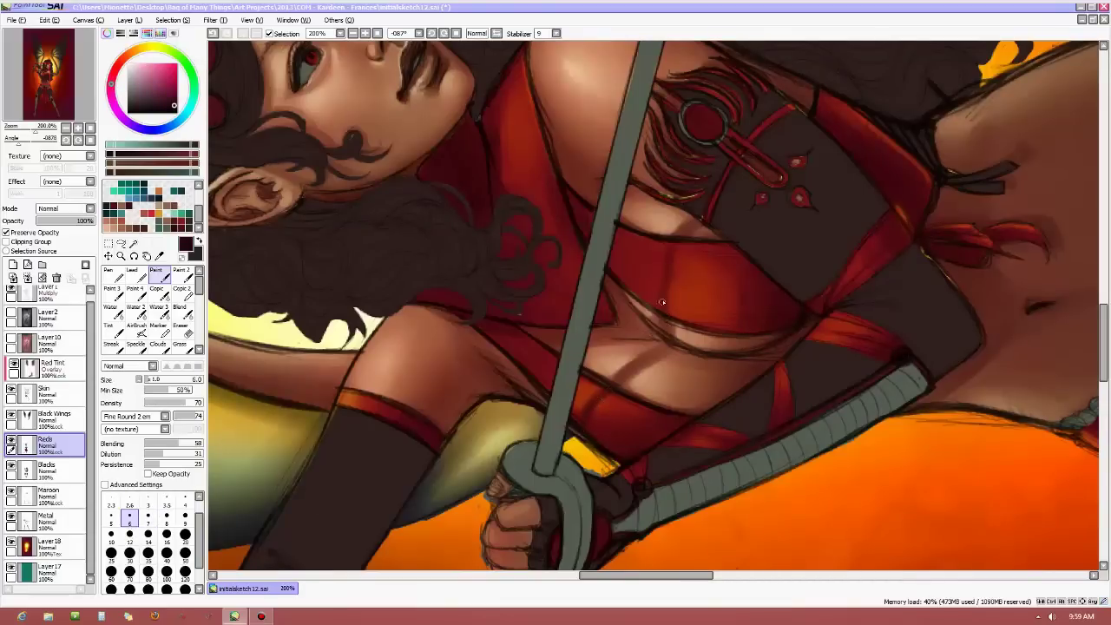
{"action": "left_click", "coordinate": [91, 142]}
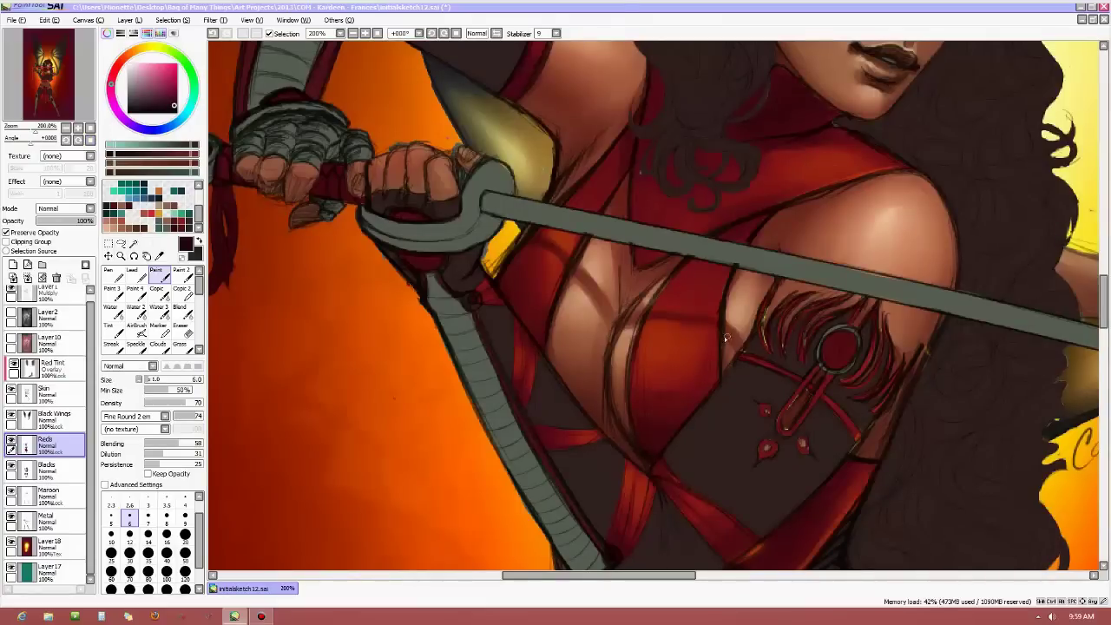
{"action": "scroll", "coordinate": [724, 336], "scroll_direction": "down", "scroll_amount": 3}
{"action": "scroll", "coordinate": [785, 349], "scroll_direction": "down", "scroll_amount": 1}
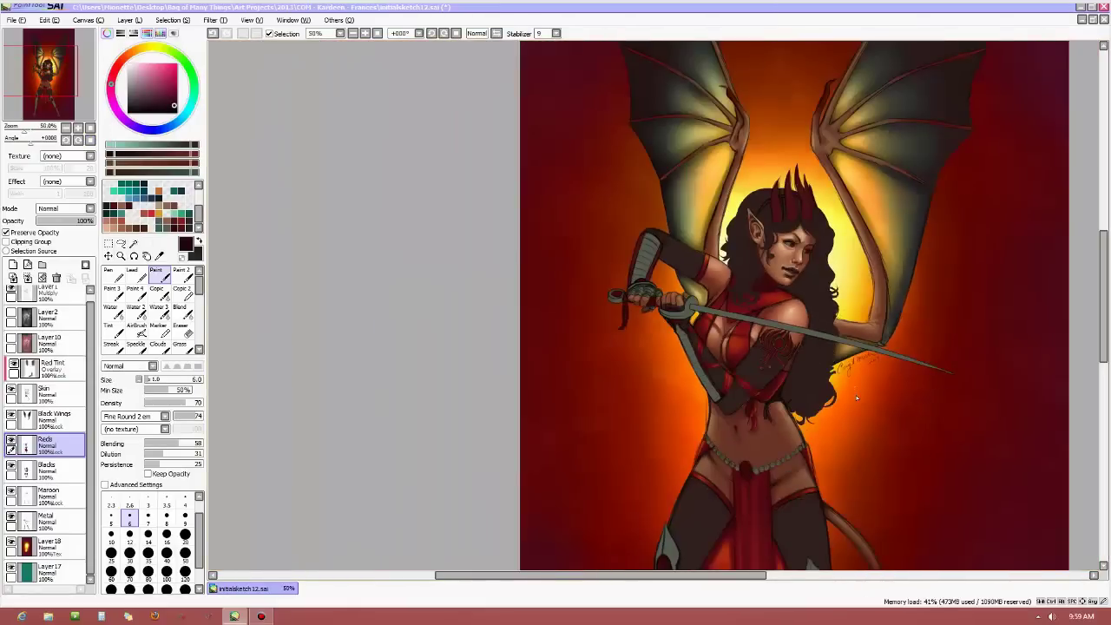
{"action": "left_click_drag", "start_coordinate": [756, 576], "coordinate": [813, 606]}
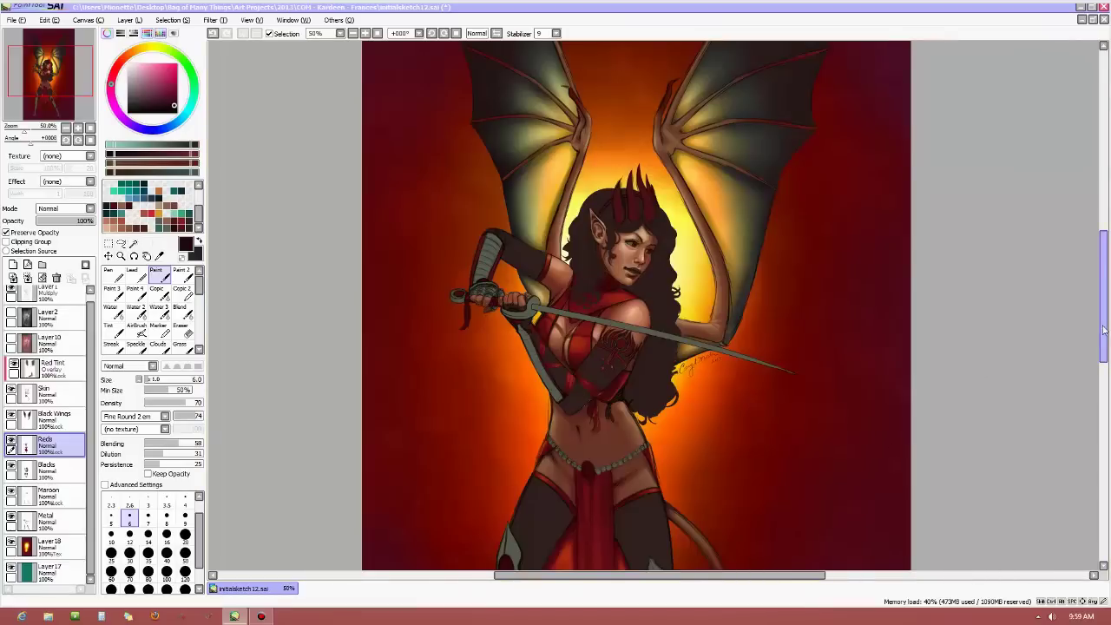
{"action": "left_click_drag", "start_coordinate": [1106, 332], "coordinate": [958, 383]}
{"action": "scroll", "coordinate": [855, 352], "scroll_direction": "down", "scroll_amount": 1}
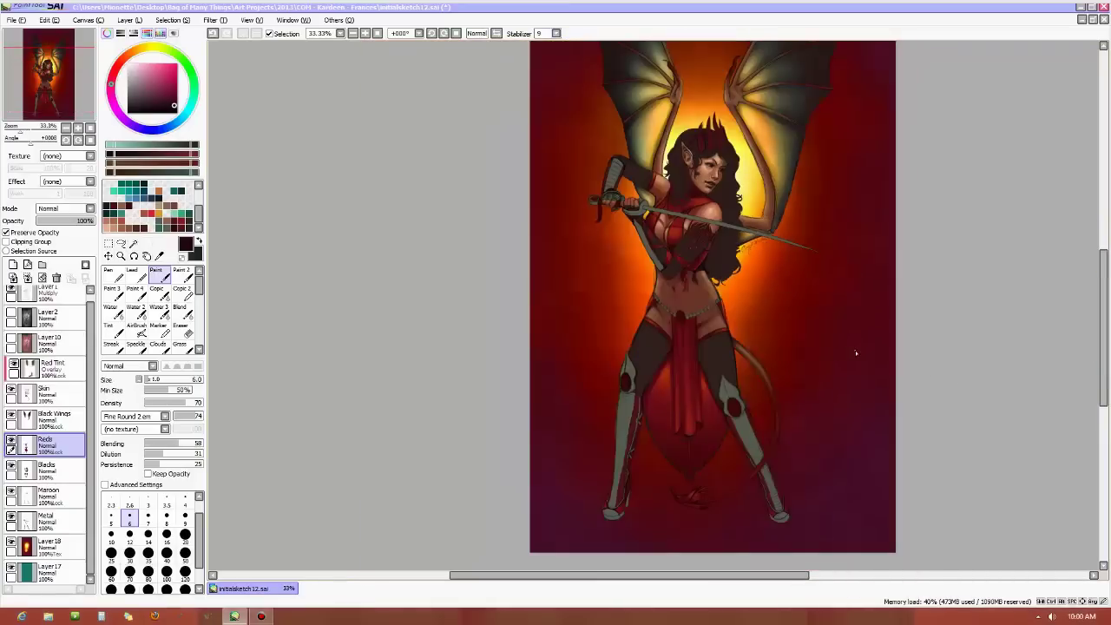
{"action": "scroll", "coordinate": [855, 353], "scroll_direction": "down", "scroll_amount": 1}
{"action": "scroll", "coordinate": [887, 309], "scroll_direction": "up", "scroll_amount": 2}
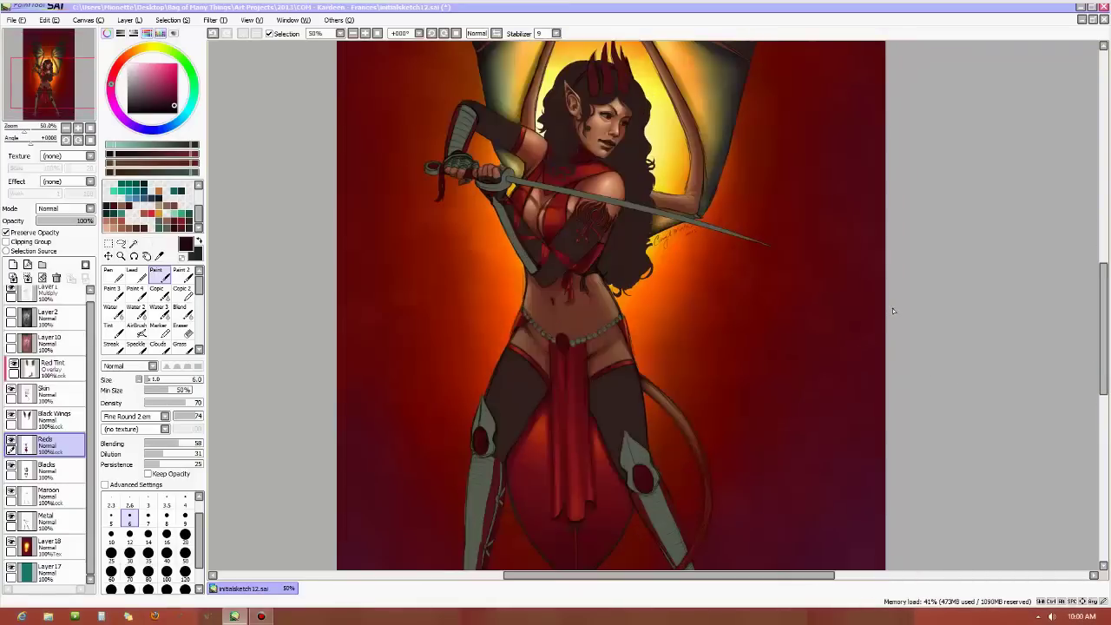
{"action": "left_click", "coordinate": [11, 470]}
{"action": "left_click", "coordinate": [10, 469]}
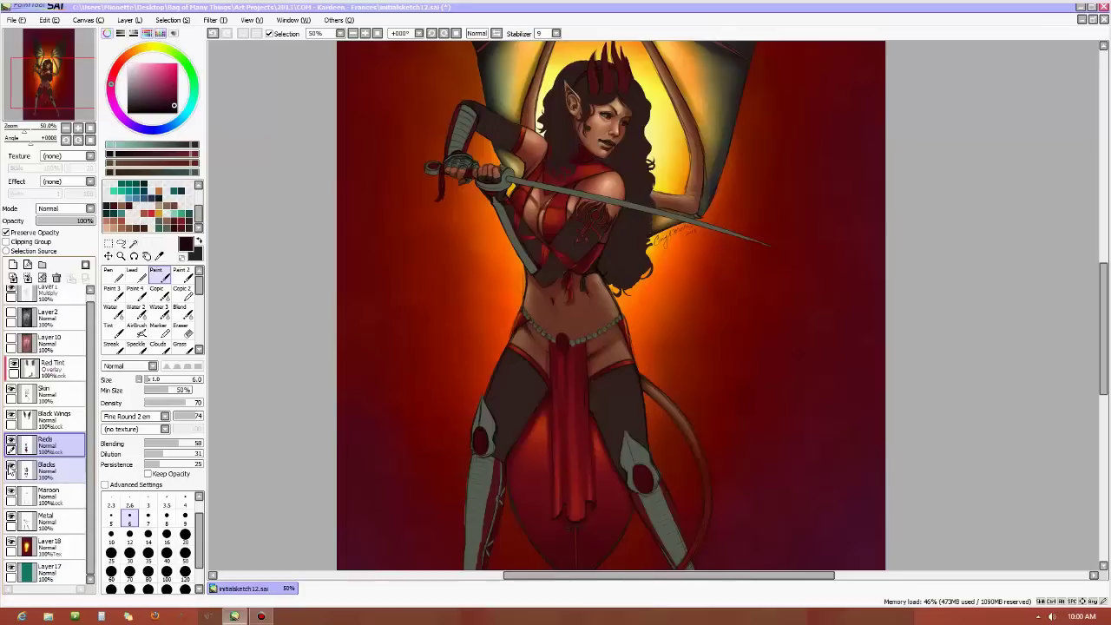
{"action": "left_click", "coordinate": [13, 292]}
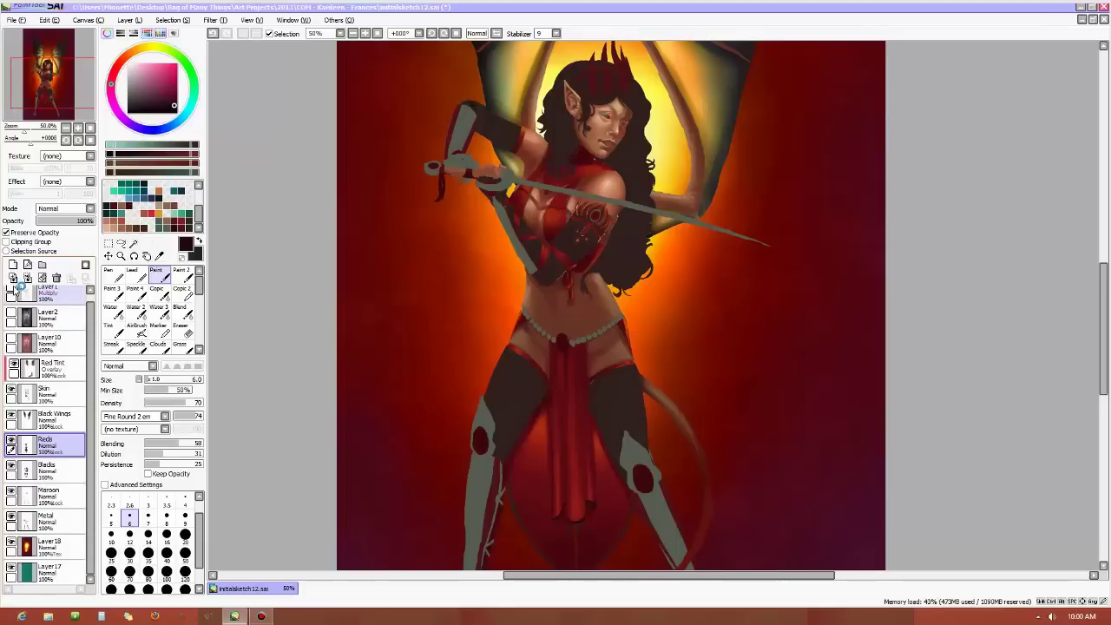
{"action": "left_click", "coordinate": [13, 292]}
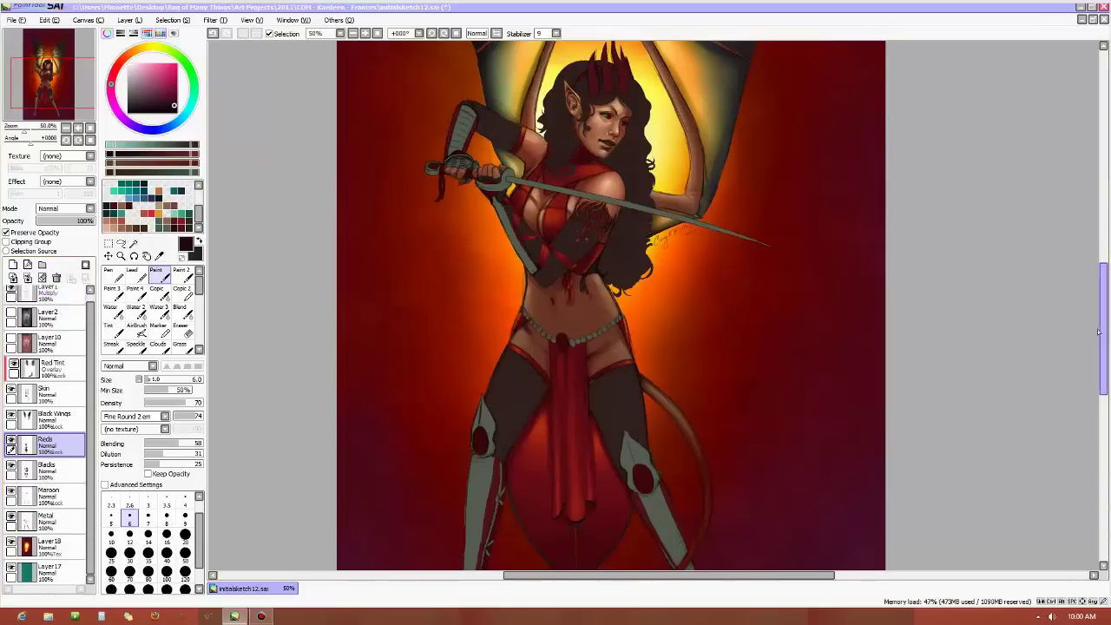
{"action": "mouse_move", "coordinate": [1100, 333]}
{"action": "left_mouse_down"}
{"action": "mouse_move", "coordinate": [1101, 397]}
{"action": "mouse_move", "coordinate": [1106, 251]}
{"action": "mouse_move", "coordinate": [1105, 347]}
{"action": "left_mouse_up"}
On the Blacks layer, sample a grey, darken and shift its hue, and airbrush highlights at size 70.
{"action": "left_click", "coordinate": [41, 470]}
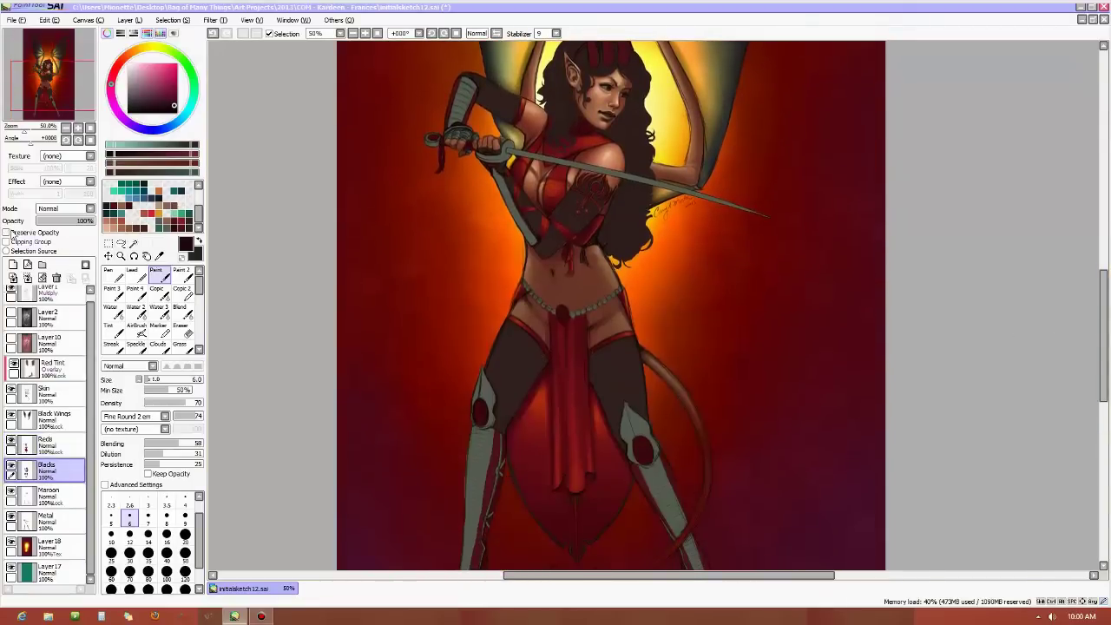
{"action": "left_click", "coordinate": [523, 368], "text": "alt"}
{"action": "left_click", "coordinate": [154, 108]}
{"action": "left_click_drag", "start_coordinate": [116, 69], "coordinate": [113, 73]}
{"action": "left_click", "coordinate": [166, 570]}
{"action": "left_click", "coordinate": [130, 571]}
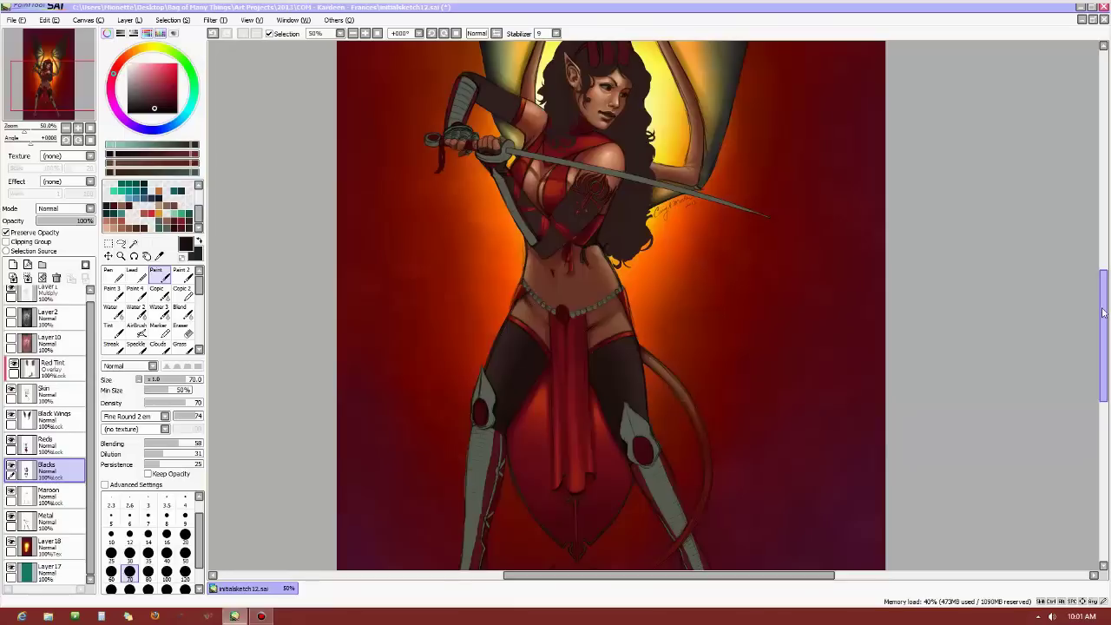
{"action": "scroll", "coordinate": [1103, 308], "scroll_direction": "up", "scroll_amount": 3}
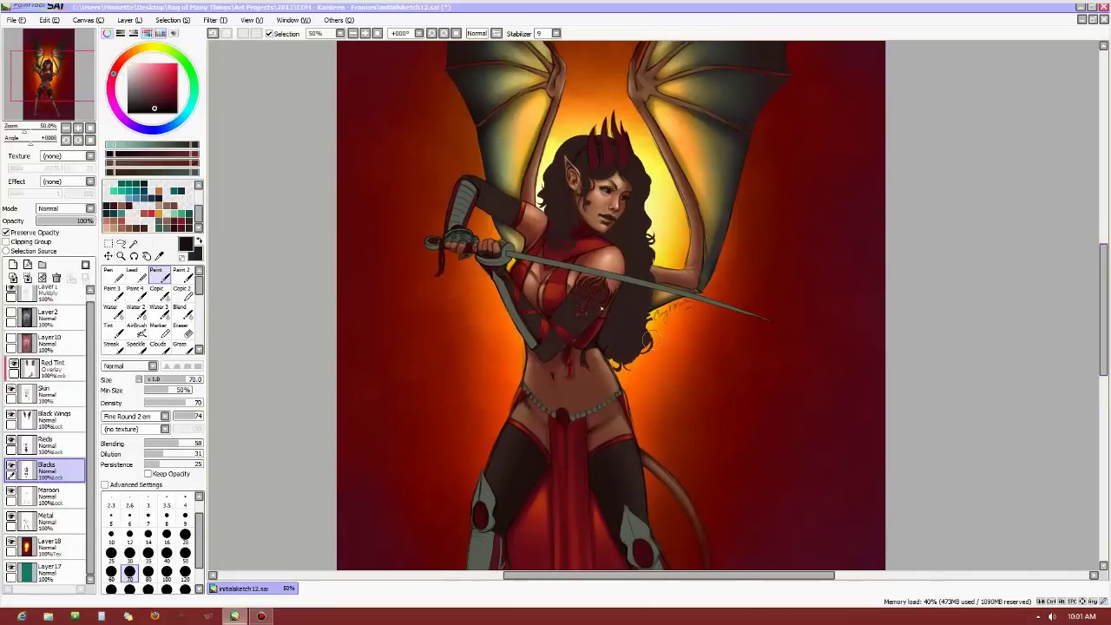
{"action": "scroll", "coordinate": [601, 308], "scroll_direction": "down", "scroll_amount": 1}
{"action": "scroll", "coordinate": [558, 223], "scroll_direction": "up", "scroll_amount": 3}
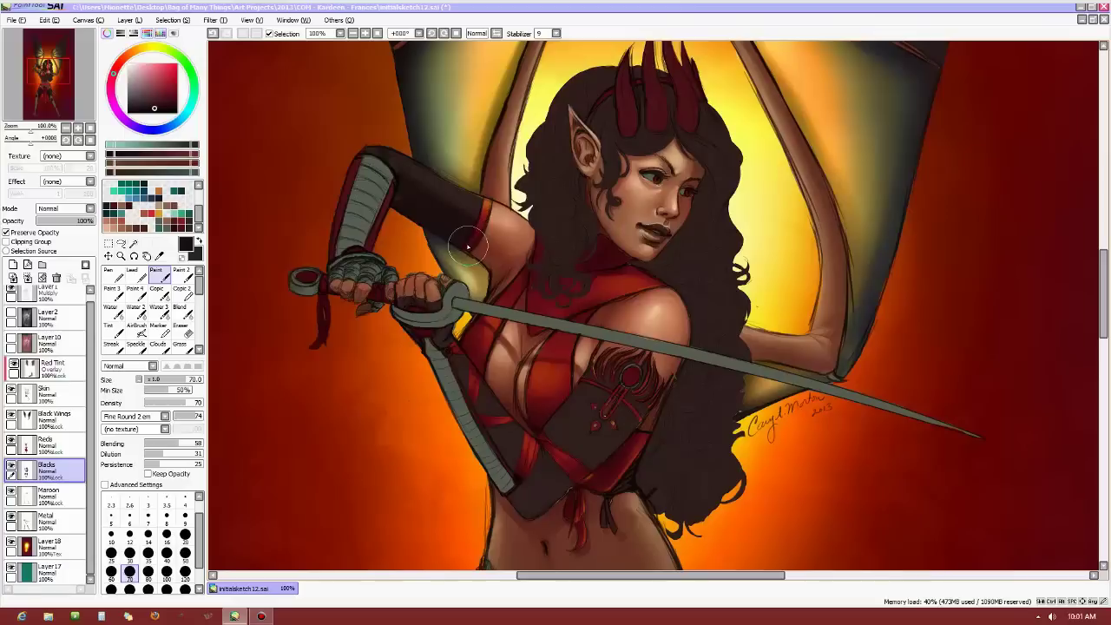
Erase stray marks along the wing edges on the Black Wings layer with a size-9 eraser.
{"action": "left_click", "coordinate": [181, 329]}
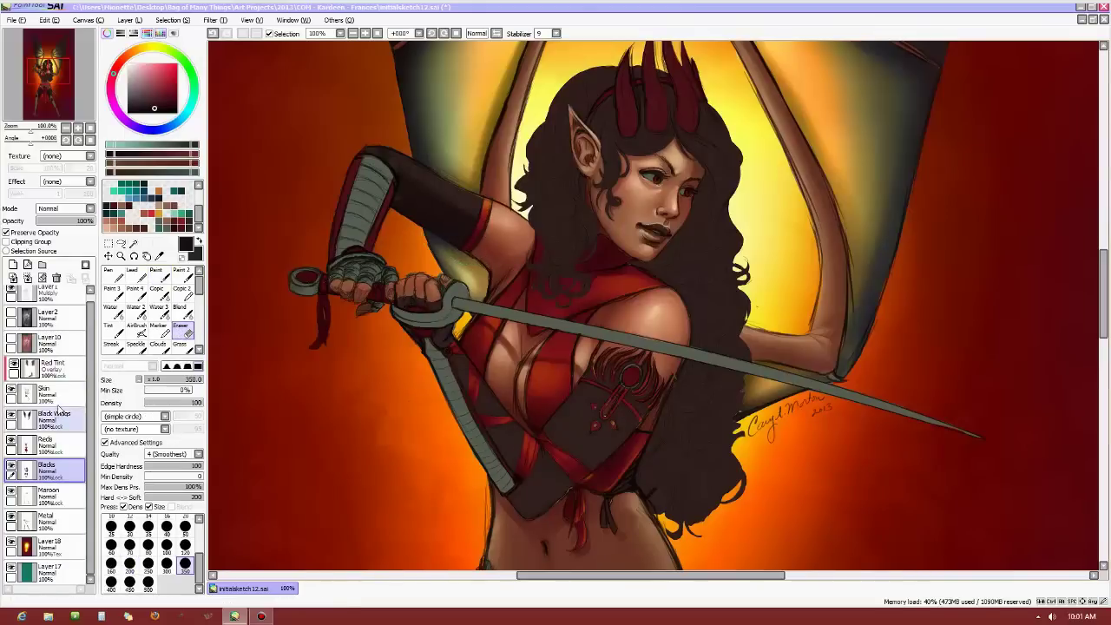
{"action": "left_click", "coordinate": [52, 419]}
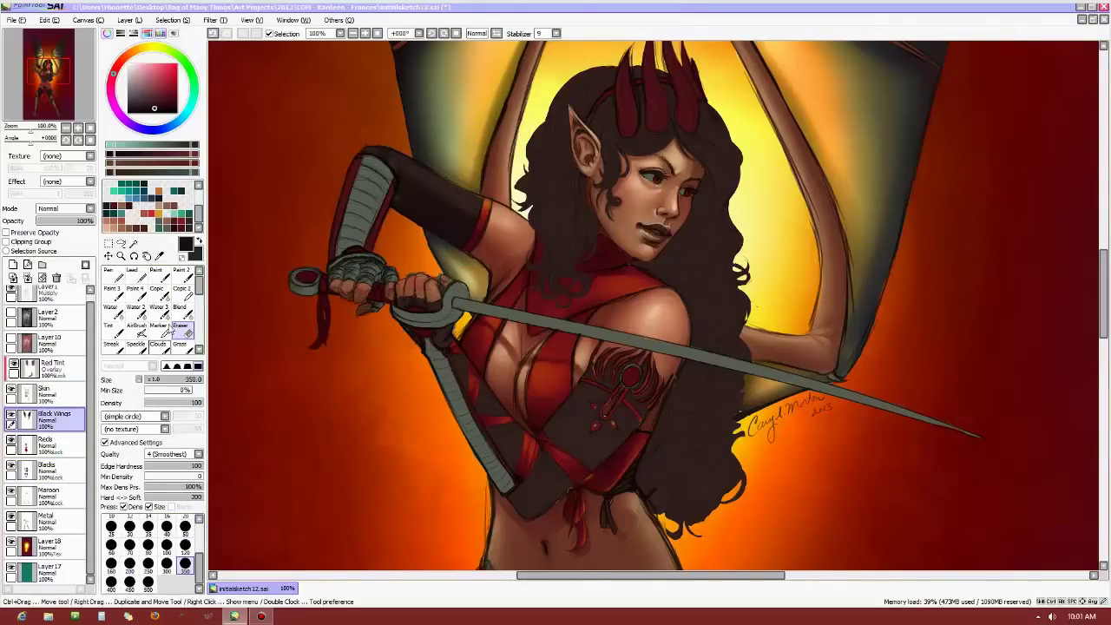
{"action": "scroll", "coordinate": [199, 521], "scroll_direction": "up", "scroll_amount": 2}
{"action": "left_click", "coordinate": [185, 526]}
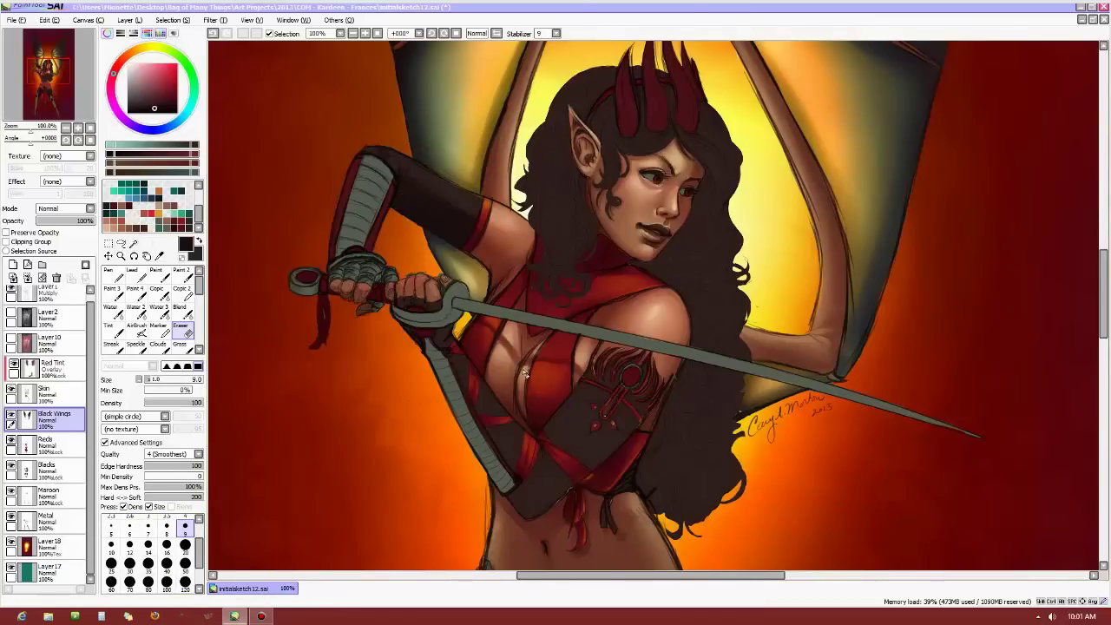
{"action": "left_click", "coordinate": [156, 272]}
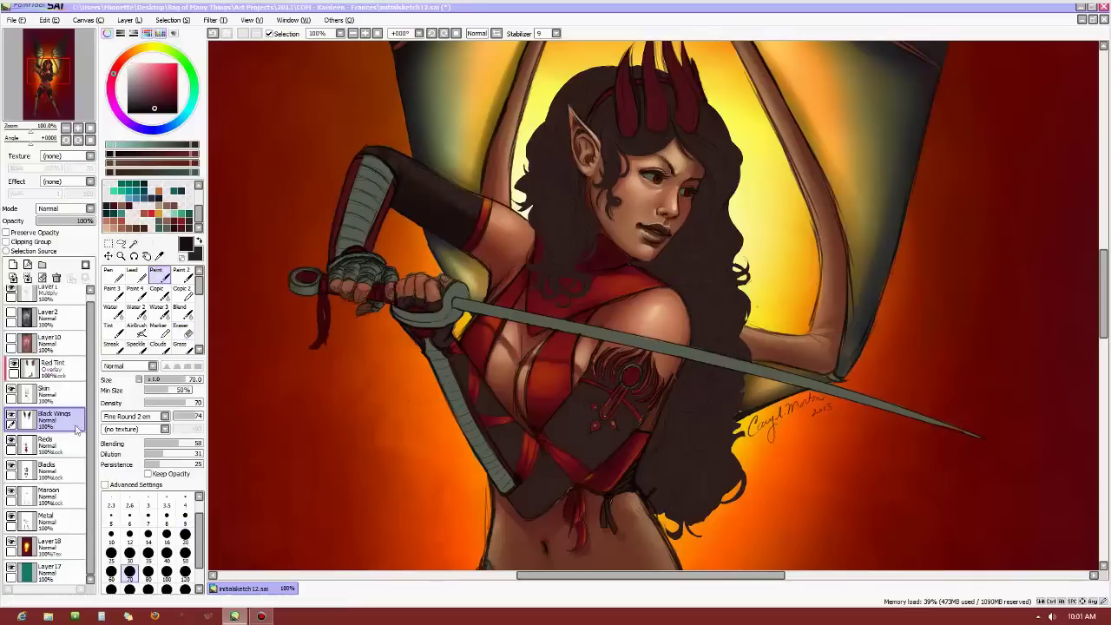
{"action": "left_click", "coordinate": [61, 479]}
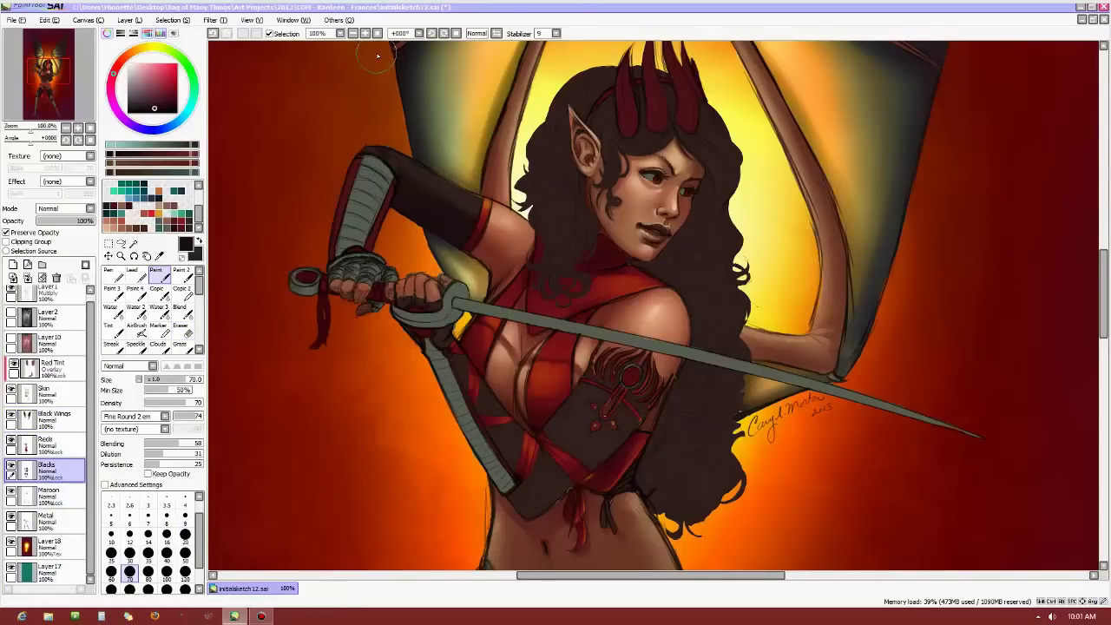
Make a second eraser pass on the Black Wings layer, then return to painting on Blacks.
{"action": "scroll", "coordinate": [997, 244], "scroll_direction": "up", "scroll_amount": 5}
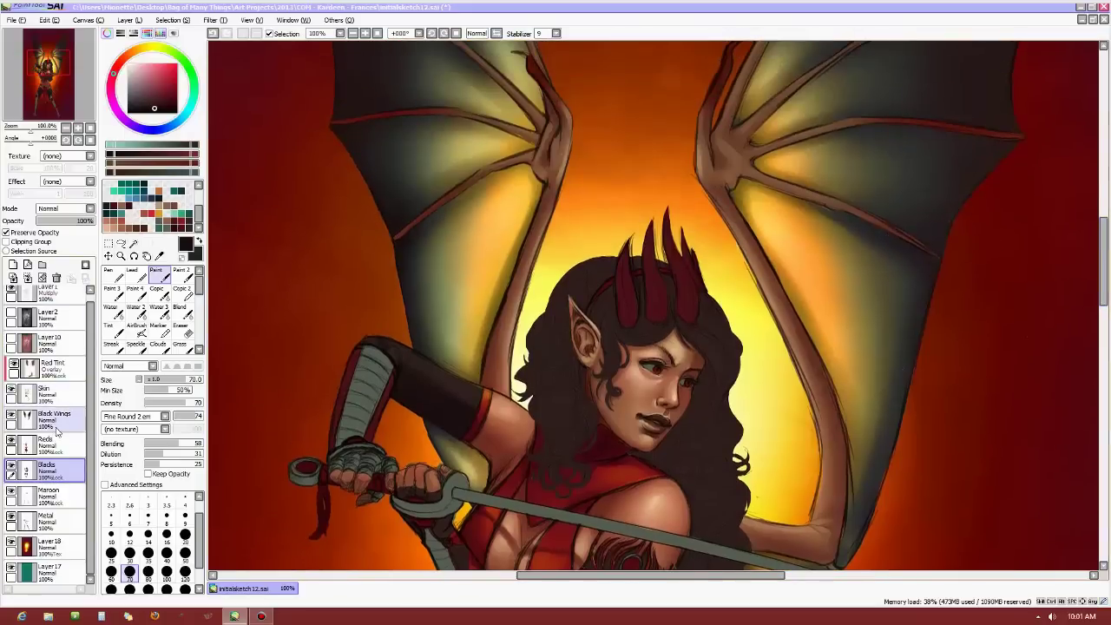
{"action": "left_click", "coordinate": [81, 410]}
{"action": "key", "text": "e"}
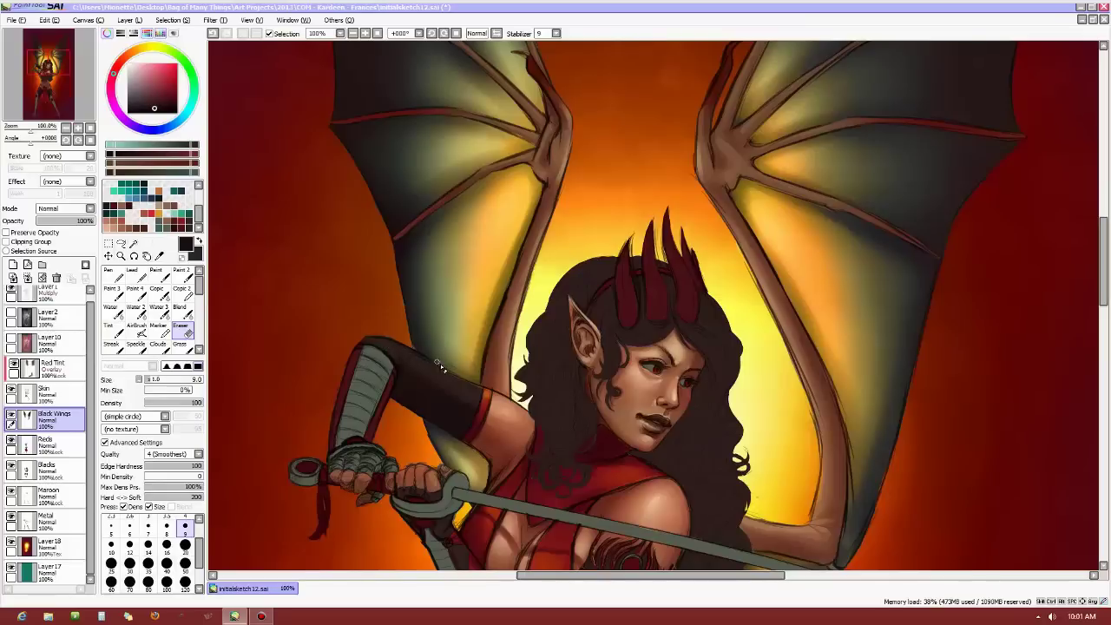
{"action": "left_click", "coordinate": [158, 276]}
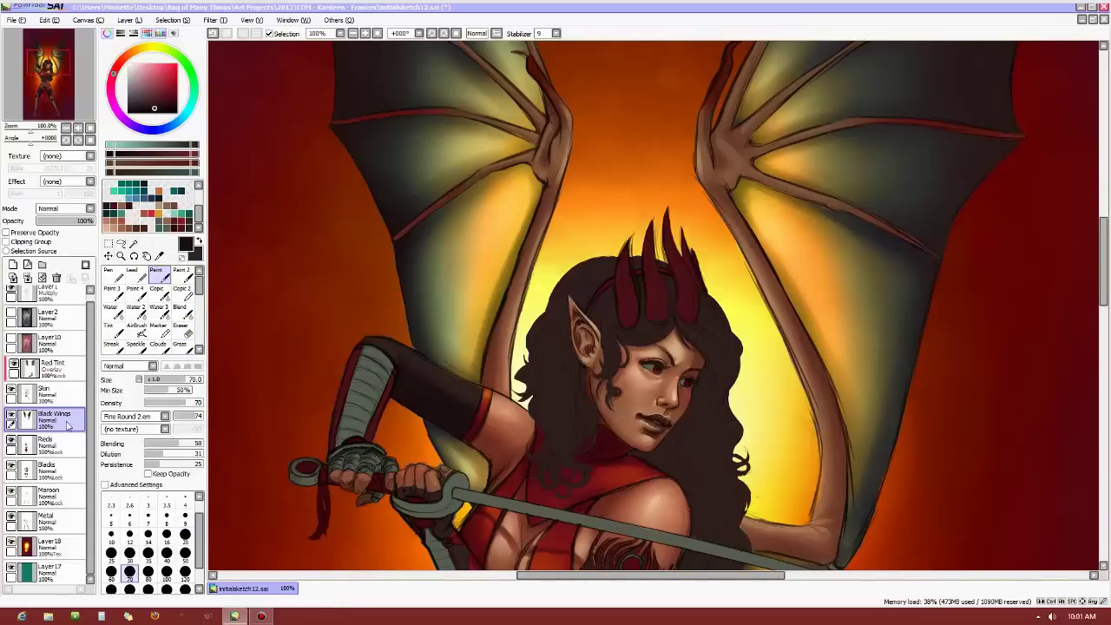
{"action": "left_click", "coordinate": [69, 475]}
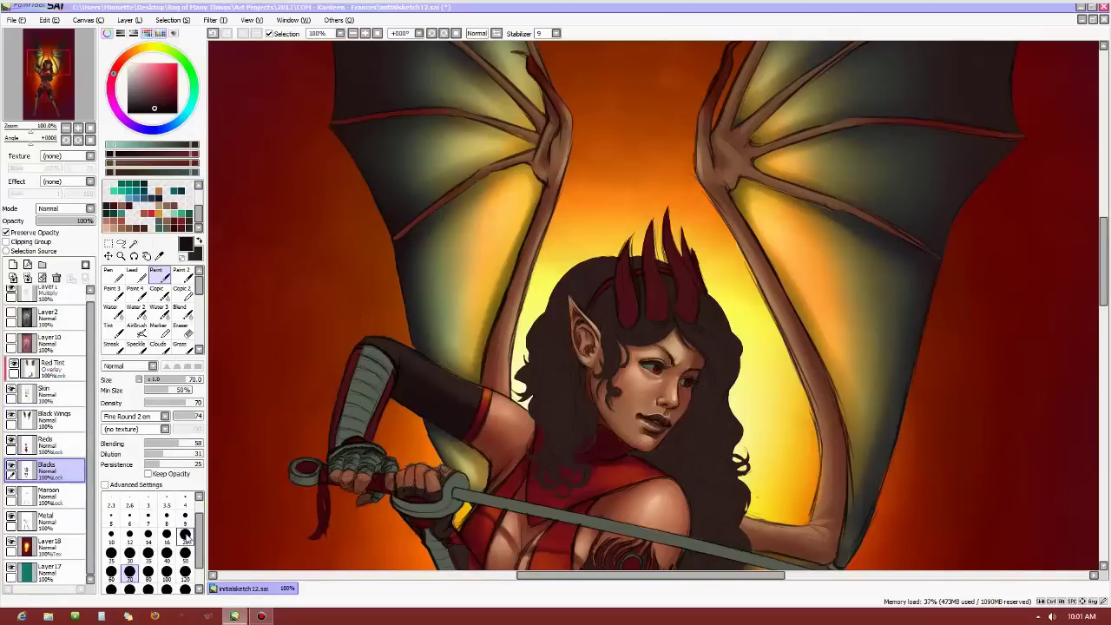
Shade the black bodice with the soft brush at sizes 20–35, briefly blending at size 50.
{"action": "left_click", "coordinate": [129, 552]}
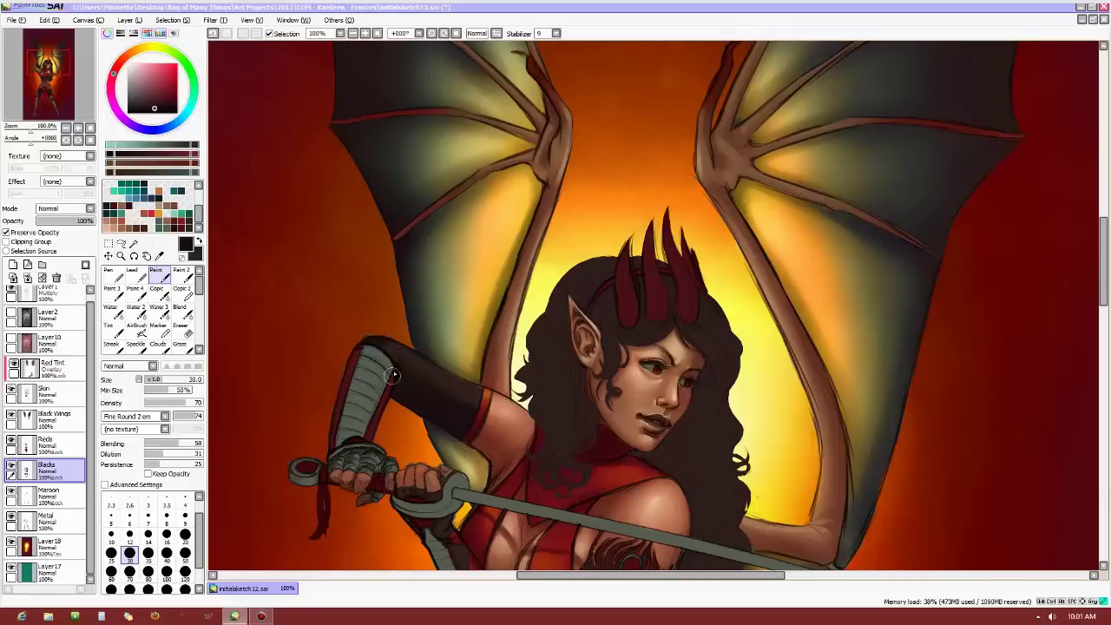
{"action": "key", "text": "bracketleft"}
{"action": "key", "text": "bracketleft"}
{"action": "key", "text": "bracketleft"}
{"action": "key", "text": "bracketleft"}
{"action": "key", "text": "bracketleft"}
{"action": "key", "text": "bracketleft"}
{"action": "key", "text": "bracketleft"}
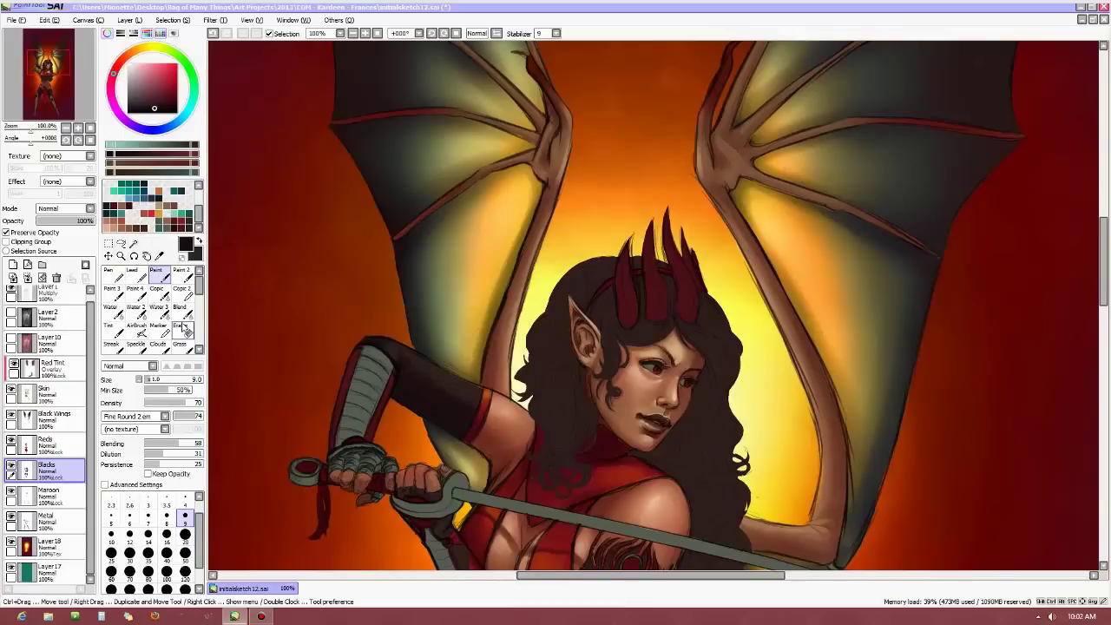
{"action": "left_click", "coordinate": [180, 311]}
{"action": "left_click", "coordinate": [185, 549]}
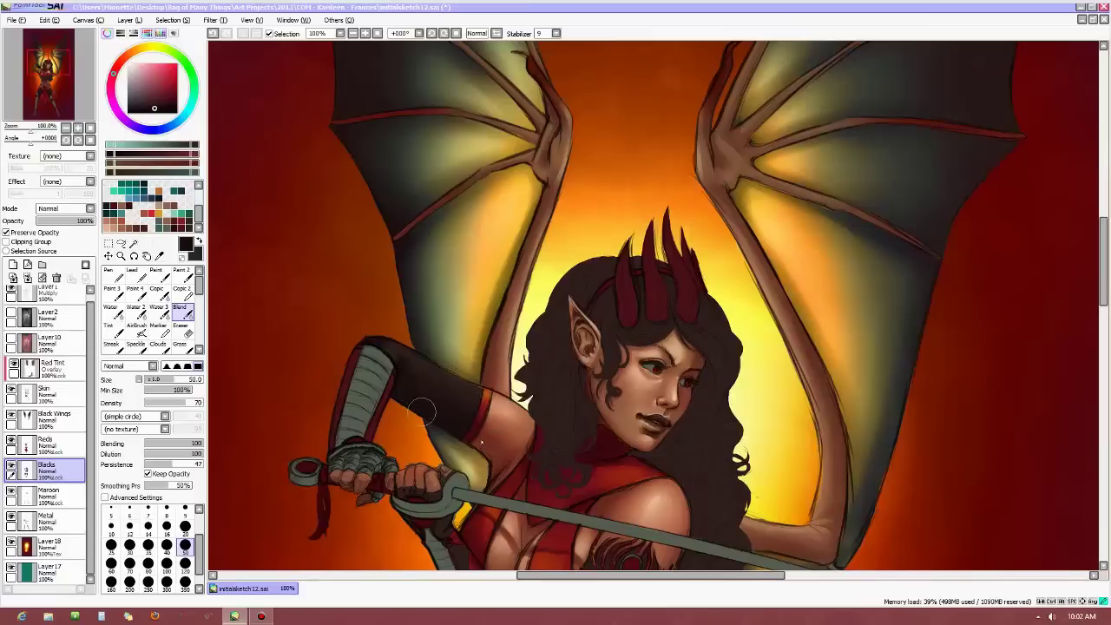
{"action": "left_click", "coordinate": [157, 272]}
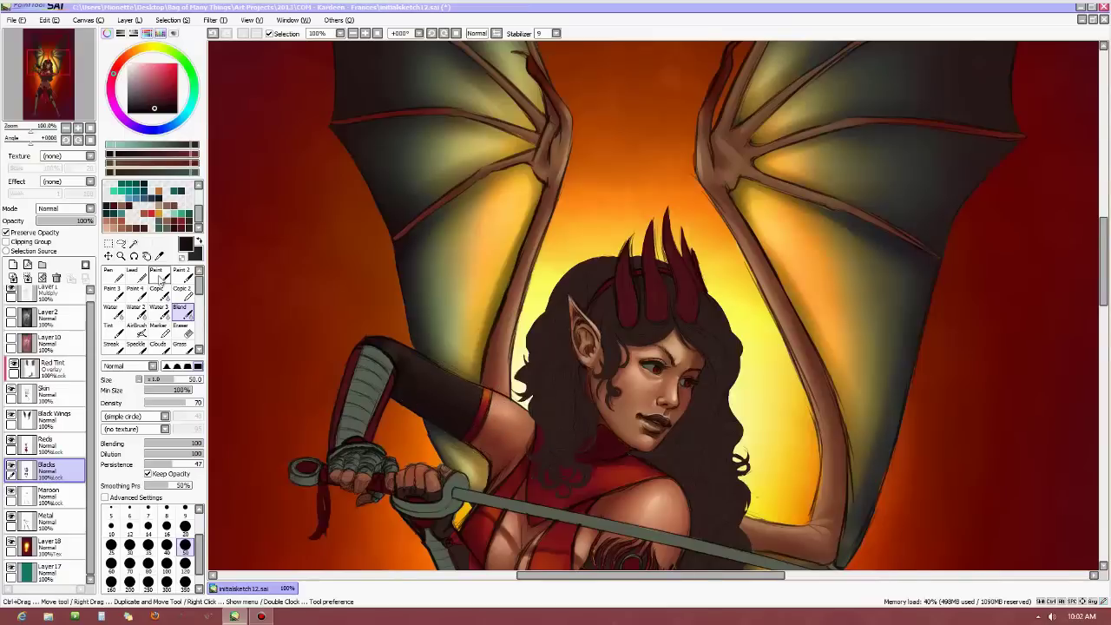
{"action": "left_click", "coordinate": [185, 535]}
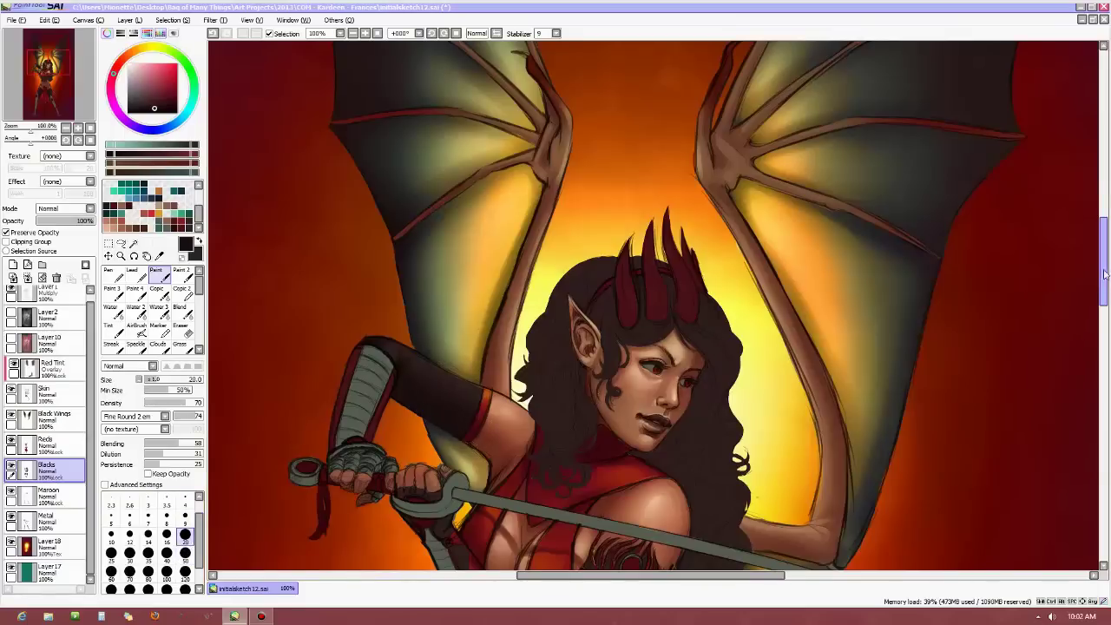
{"action": "scroll", "coordinate": [1041, 260], "scroll_direction": "down", "scroll_amount": 5}
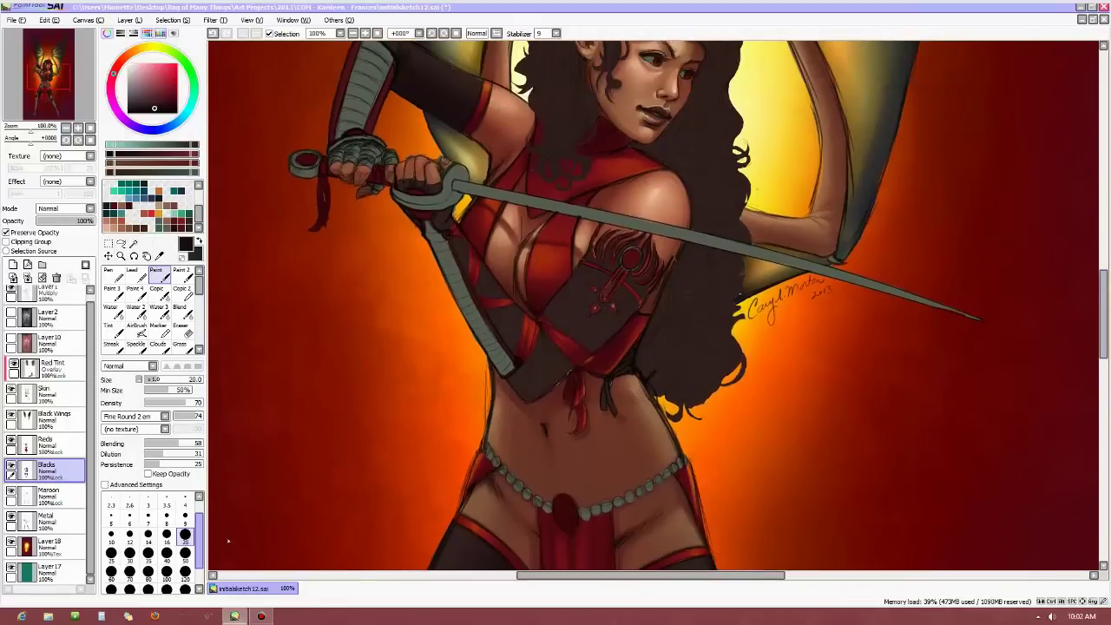
{"action": "left_click", "coordinate": [147, 552]}
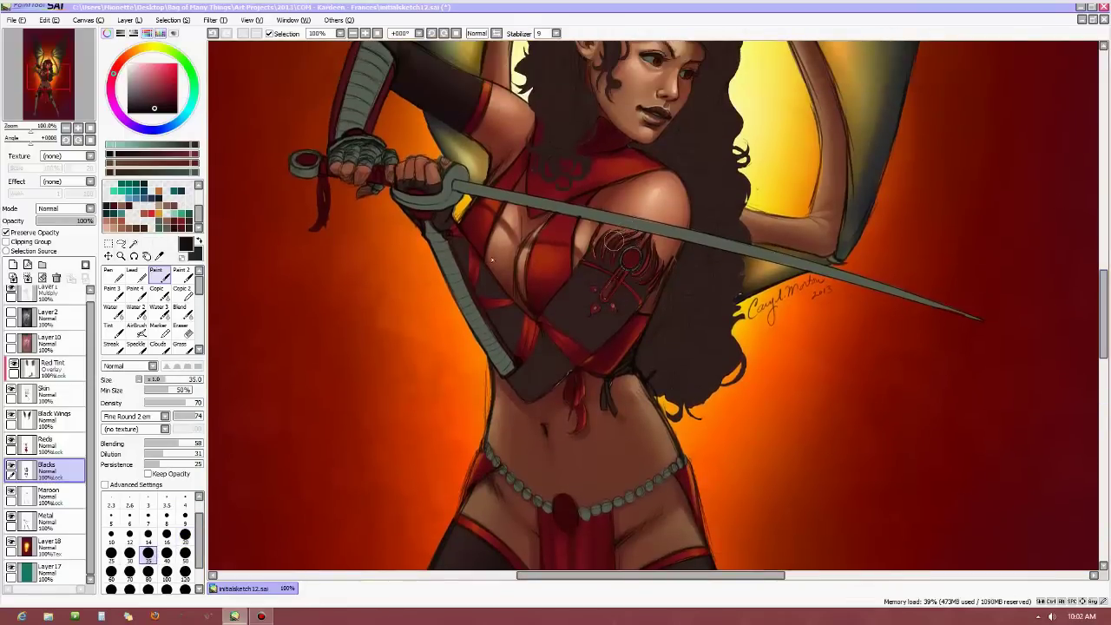
Check values in greyscale via Layer2, then refine the arm-wrap shading at brush size 9.
{"action": "left_click", "coordinate": [10, 319]}
{"action": "left_click", "coordinate": [11, 318]}
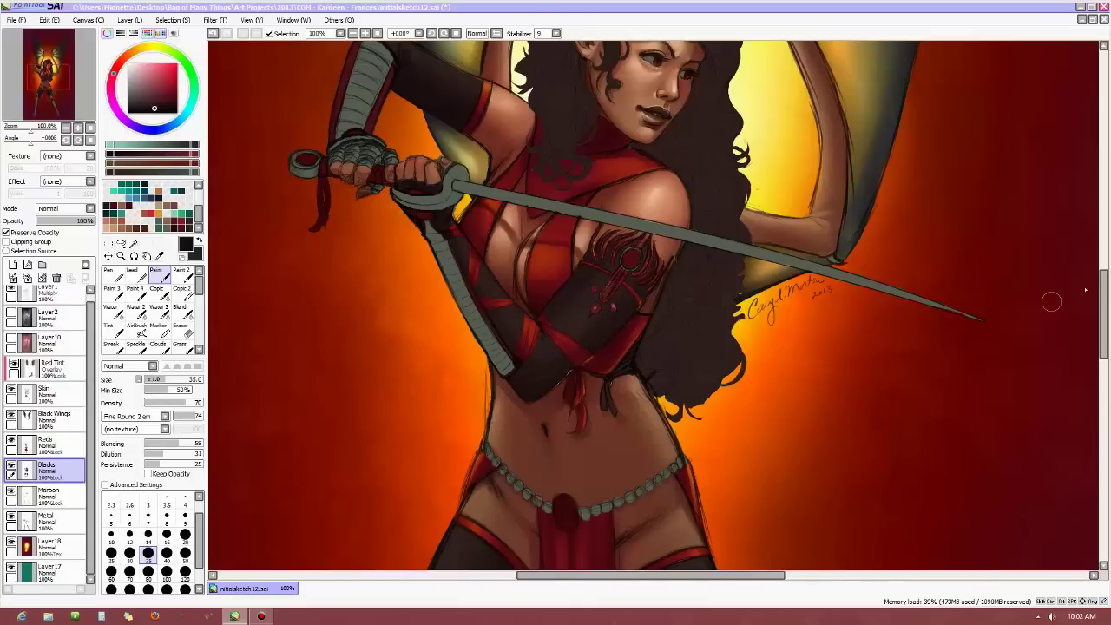
{"action": "scroll", "coordinate": [781, 321], "scroll_direction": "down", "scroll_amount": 2}
{"action": "scroll", "coordinate": [651, 334], "scroll_direction": "up", "scroll_amount": 3}
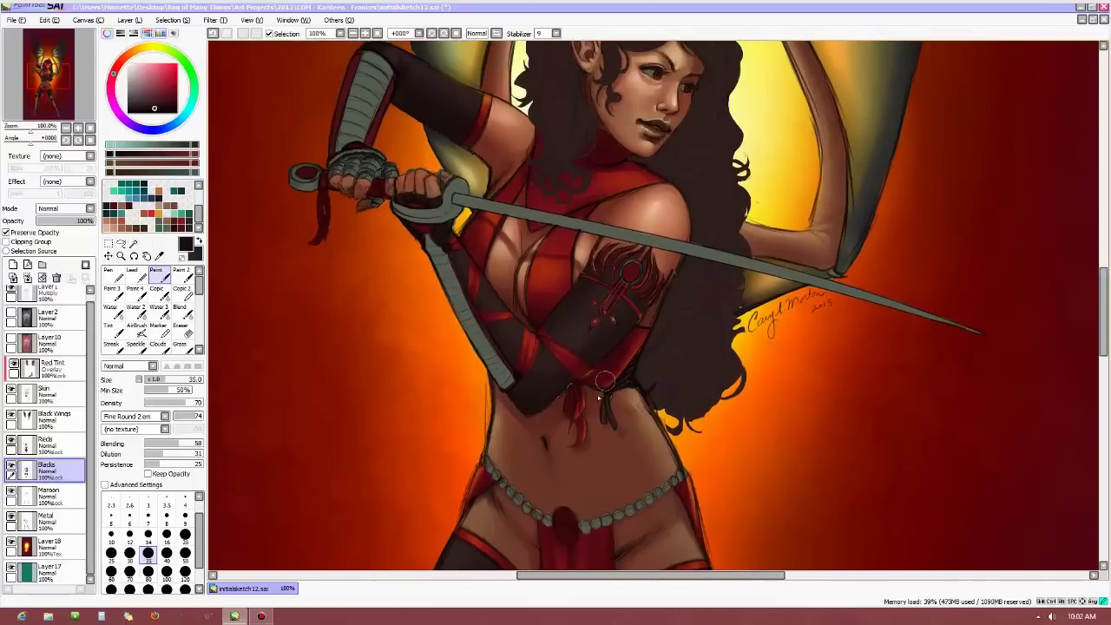
{"action": "key", "text": "bracketleft"}
{"action": "key", "text": "bracketleft"}
{"action": "key", "text": "bracketleft"}
{"action": "key", "text": "bracketleft"}
{"action": "key", "text": "bracketleft"}
{"action": "key", "text": "bracketleft"}
{"action": "key", "text": "bracketleft"}
{"action": "key", "text": "bracketleft"}
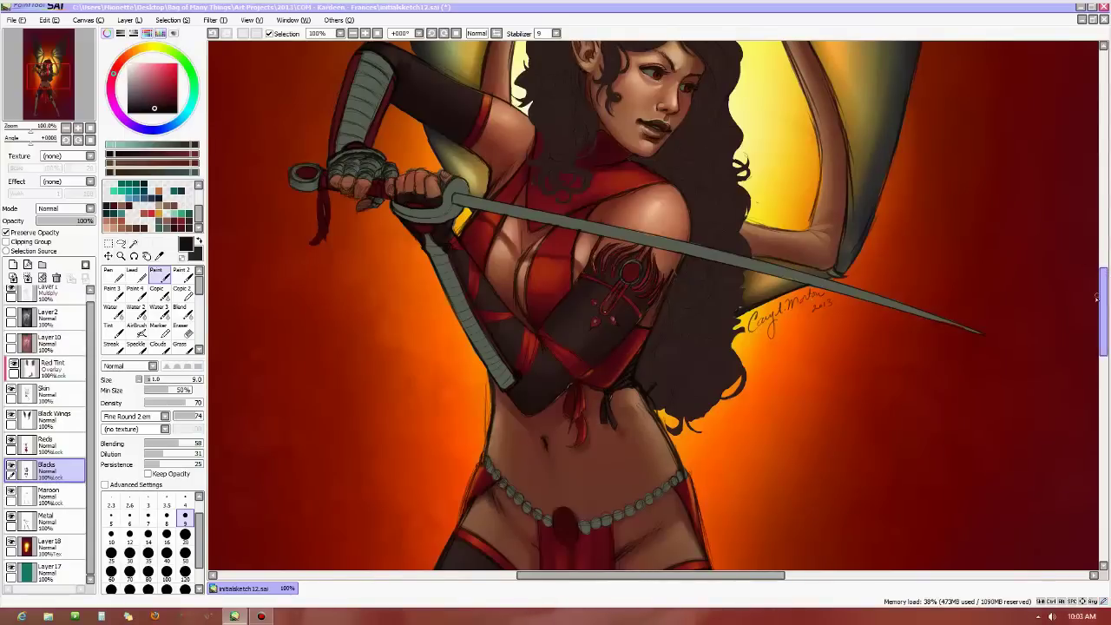
{"action": "left_click_drag", "start_coordinate": [1103, 299], "coordinate": [1110, 220]}
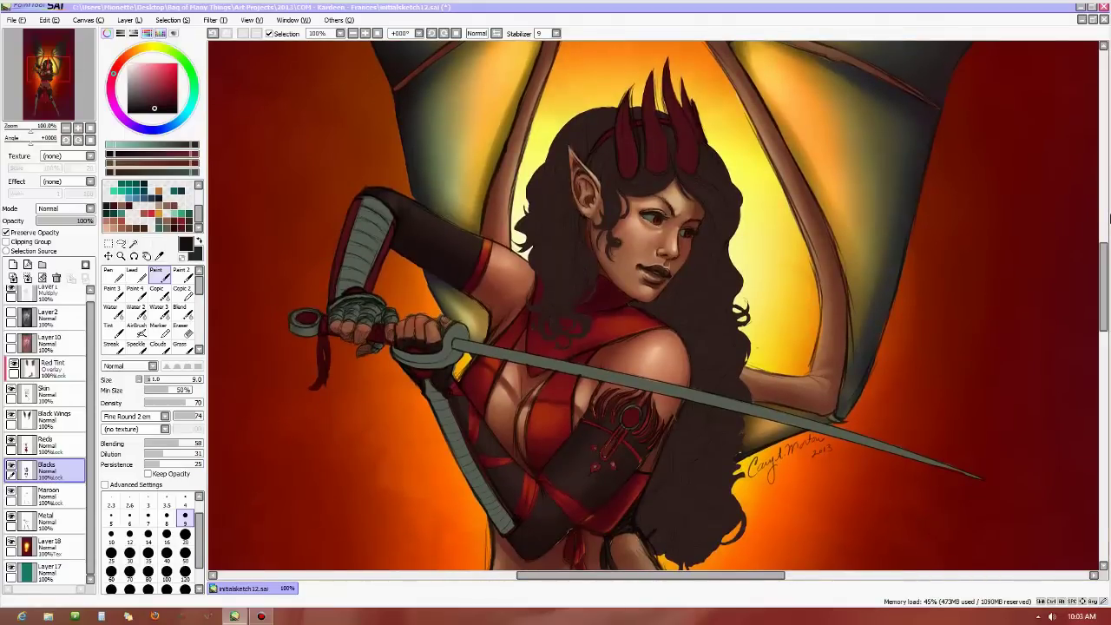
Lasso-select the dark hair around the head and shoulders.
{"action": "left_click", "coordinate": [121, 243]}
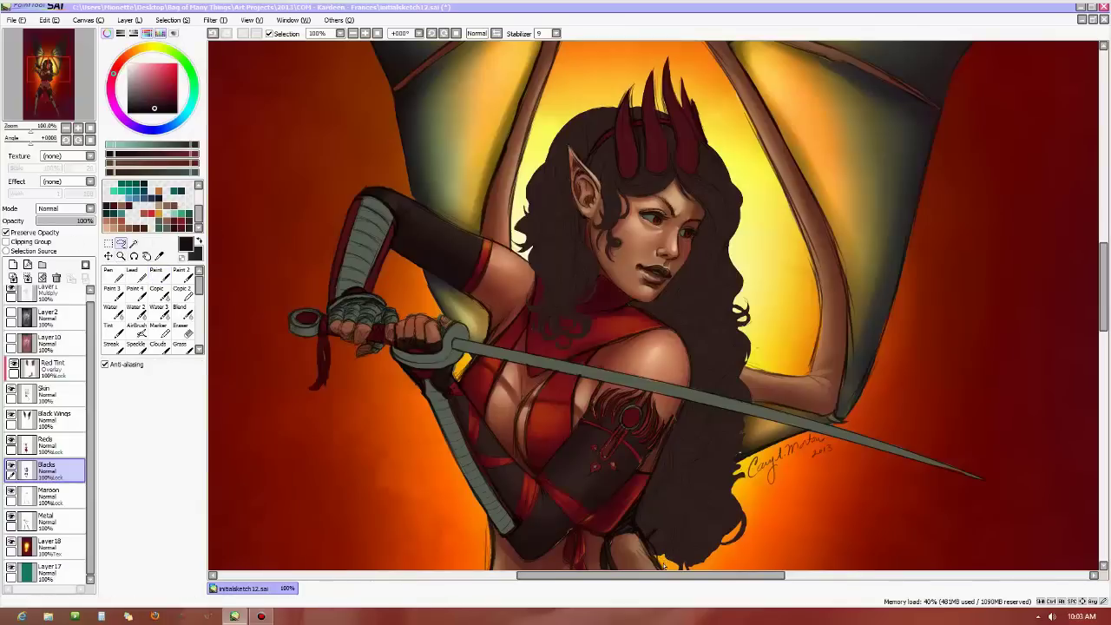
{"action": "left_click_drag", "start_coordinate": [662, 563], "coordinate": [659, 560]}
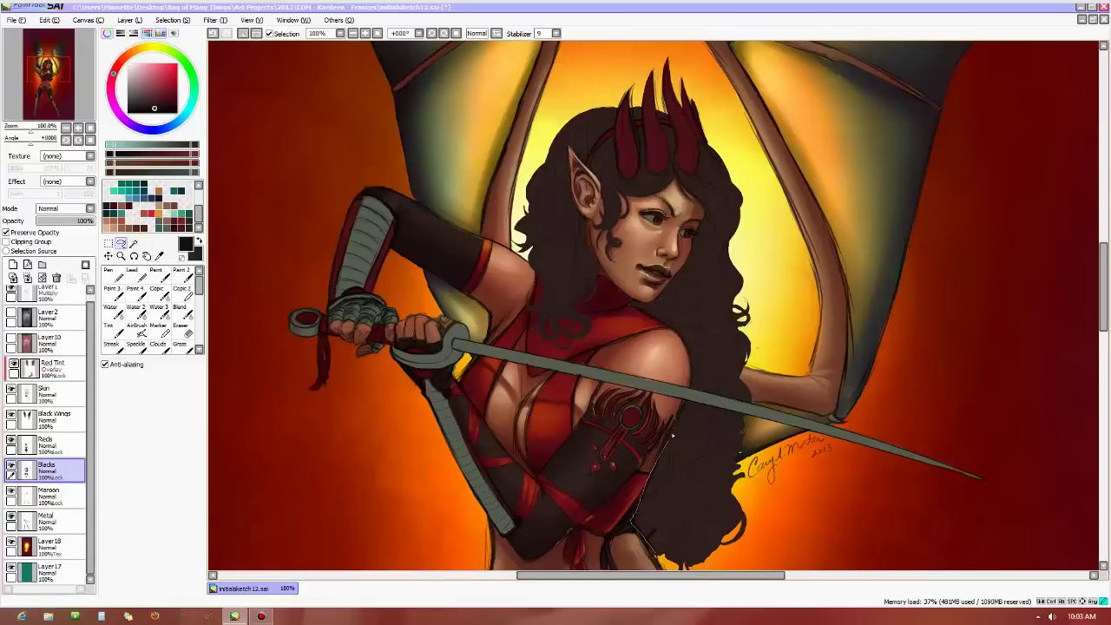
{"action": "mouse_move", "coordinate": [679, 373]}
{"action": "left_mouse_down"}
{"action": "mouse_move", "coordinate": [661, 325]}
{"action": "mouse_move", "coordinate": [605, 324]}
{"action": "left_mouse_up"}
{"action": "left_click_drag", "start_coordinate": [725, 120], "coordinate": [777, 254]}
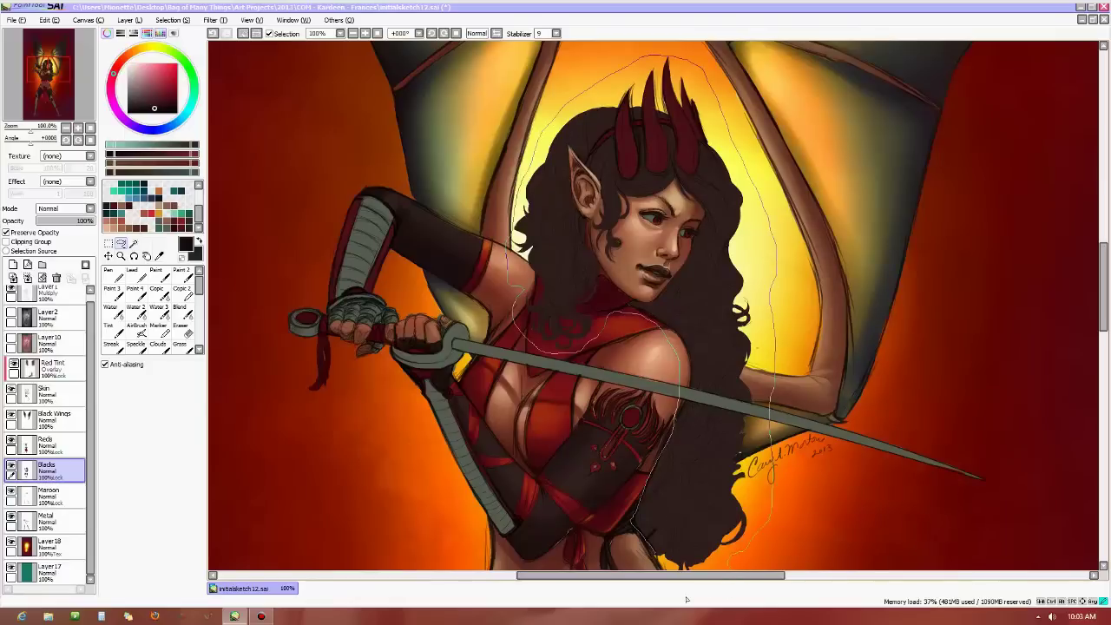
{"action": "left_click_drag", "start_coordinate": [649, 554], "coordinate": [651, 557]}
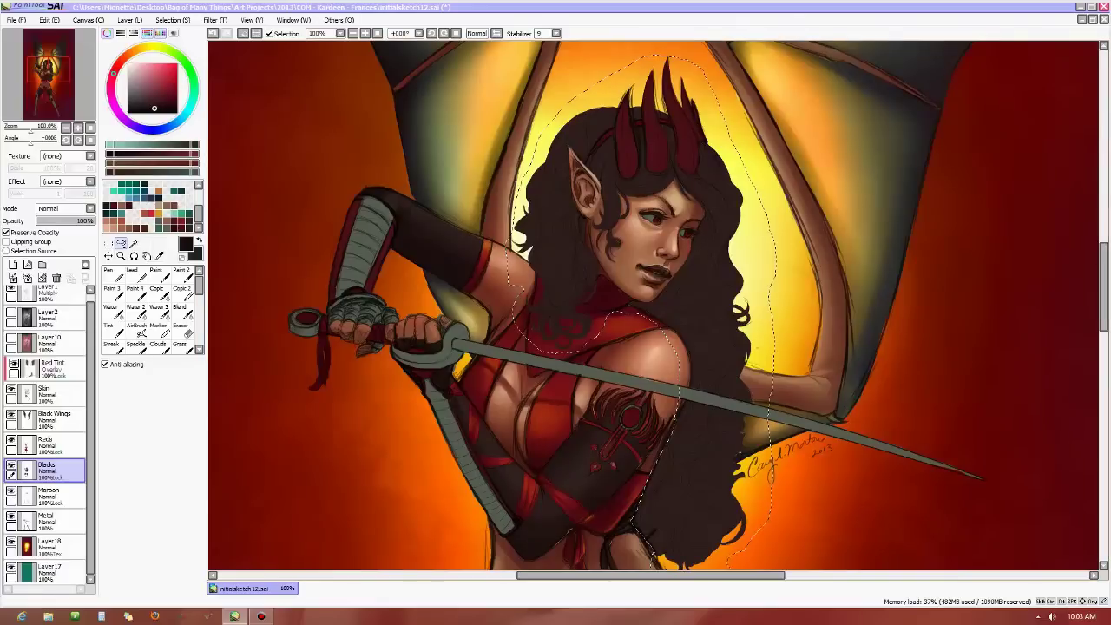
Cut and paste the hair into a new Layer 19, move it below Blacks, and reselect Blacks.
{"action": "left_click", "coordinate": [45, 17]}
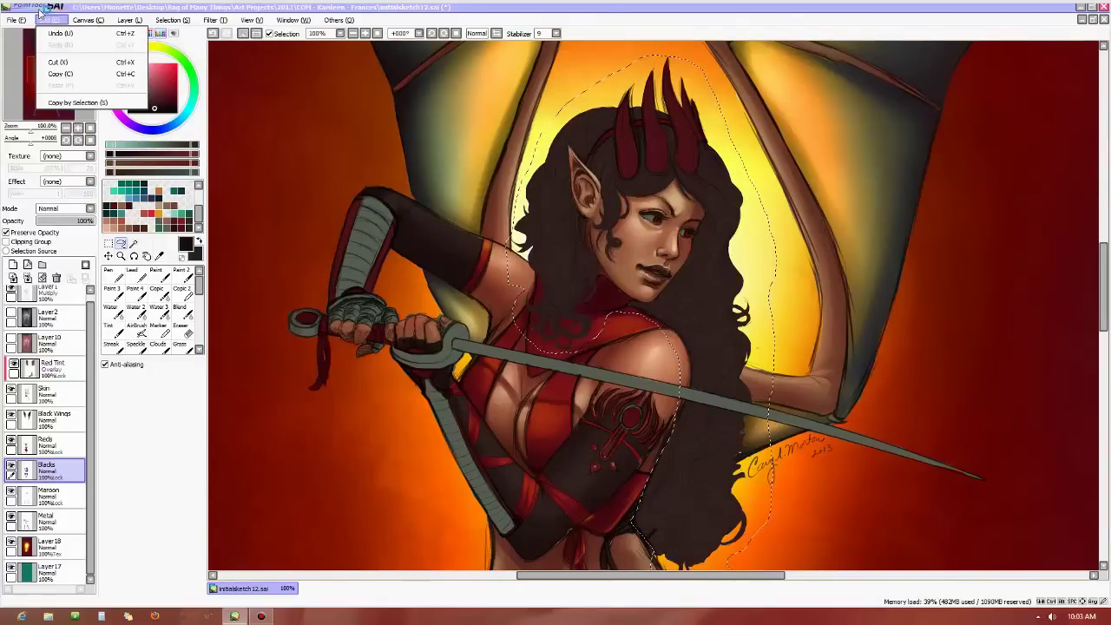
{"action": "left_click", "coordinate": [52, 62]}
{"action": "left_click", "coordinate": [50, 19]}
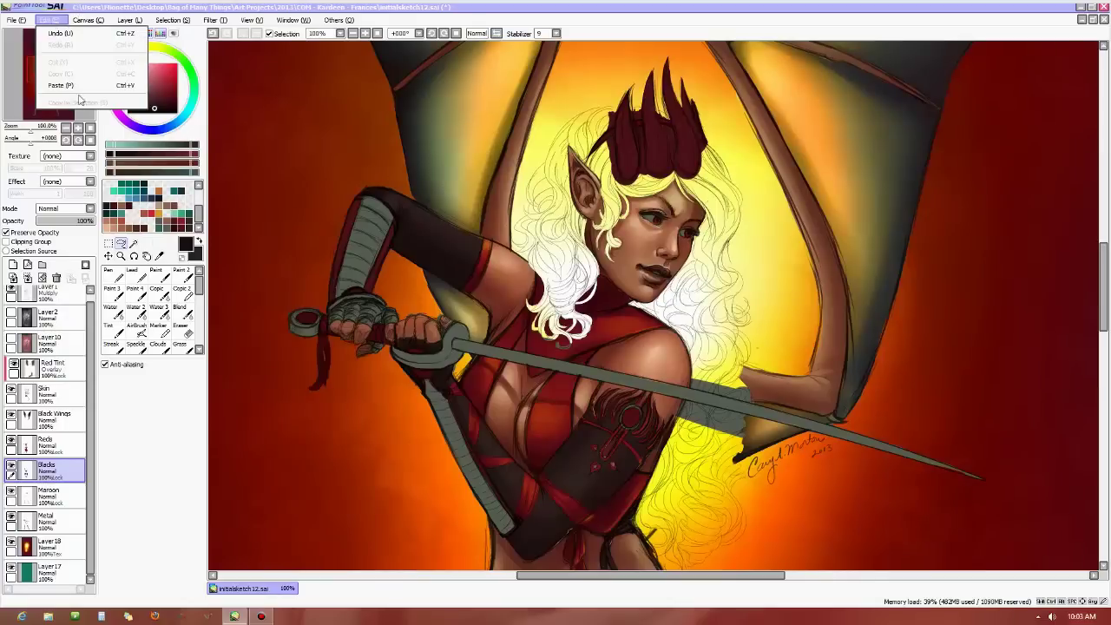
{"action": "left_click", "coordinate": [65, 85]}
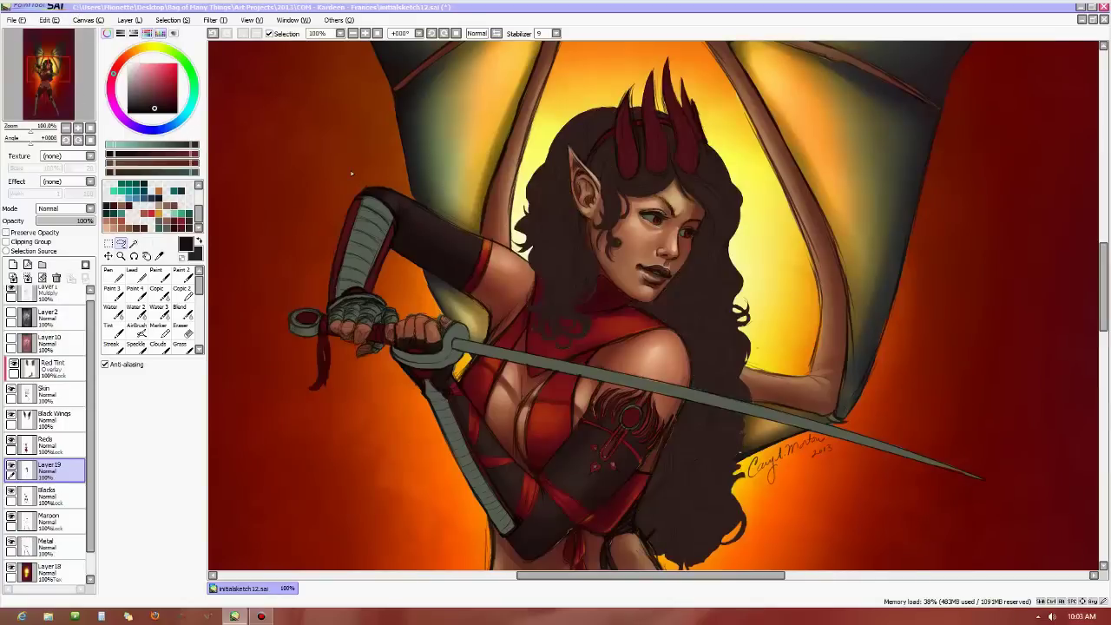
{"action": "left_click_drag", "start_coordinate": [63, 476], "coordinate": [64, 501]}
{"action": "left_click", "coordinate": [48, 470]}
Review the whole figure down to the legs and choose a slightly darker painting shade.
{"action": "scroll", "coordinate": [594, 369], "scroll_direction": "down", "scroll_amount": 3}
{"action": "scroll", "coordinate": [658, 403], "scroll_direction": "up", "scroll_amount": 1}
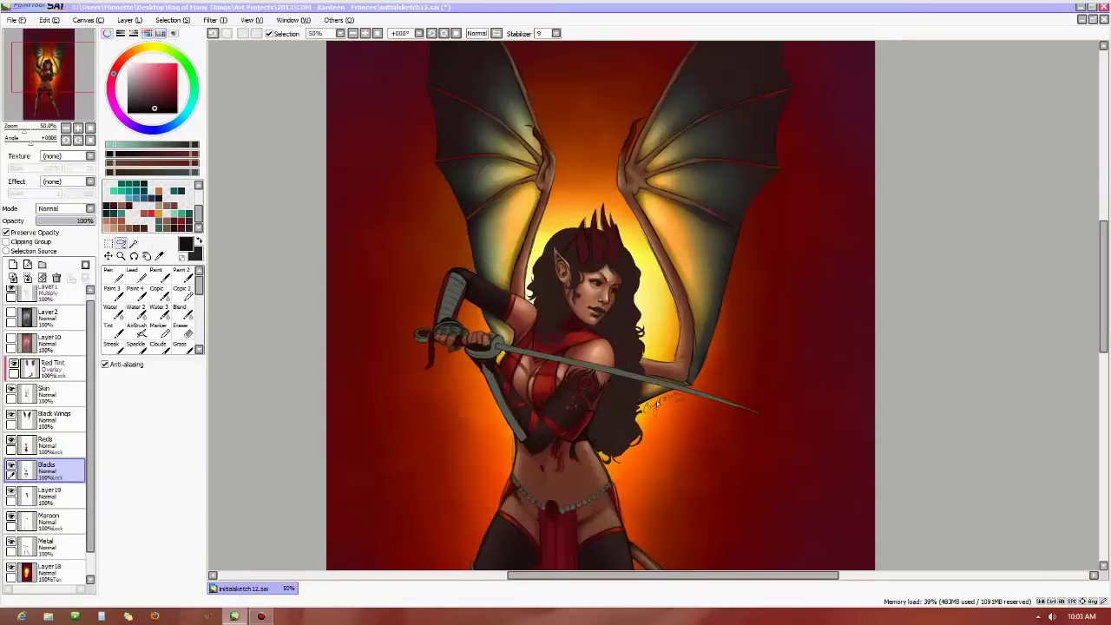
{"action": "left_click_drag", "start_coordinate": [1105, 346], "coordinate": [1083, 386]}
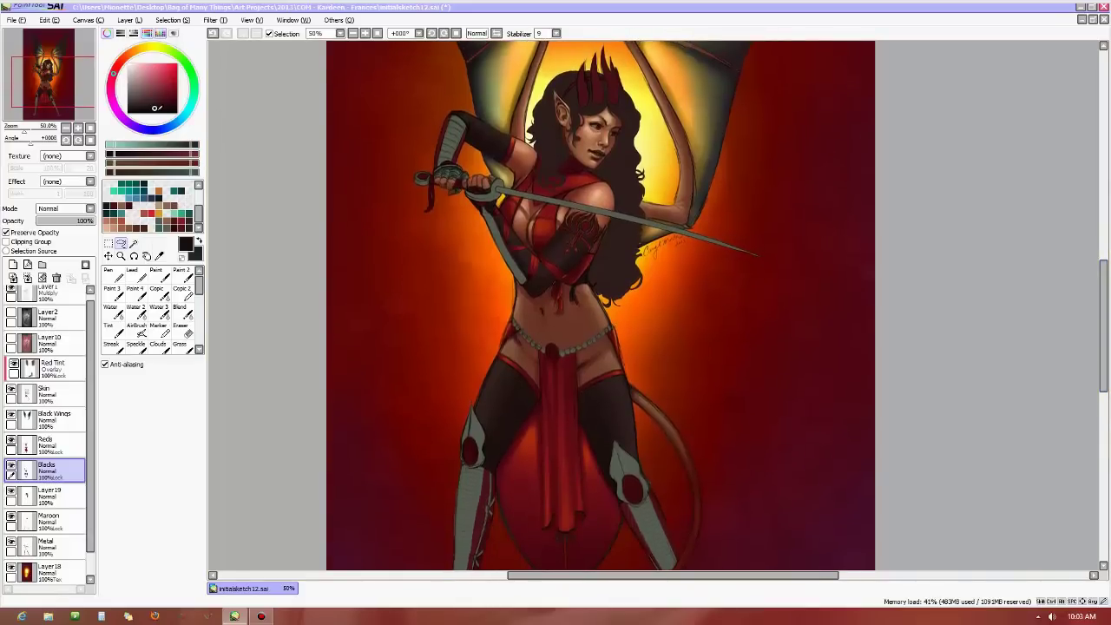
{"action": "left_click", "coordinate": [128, 158]}
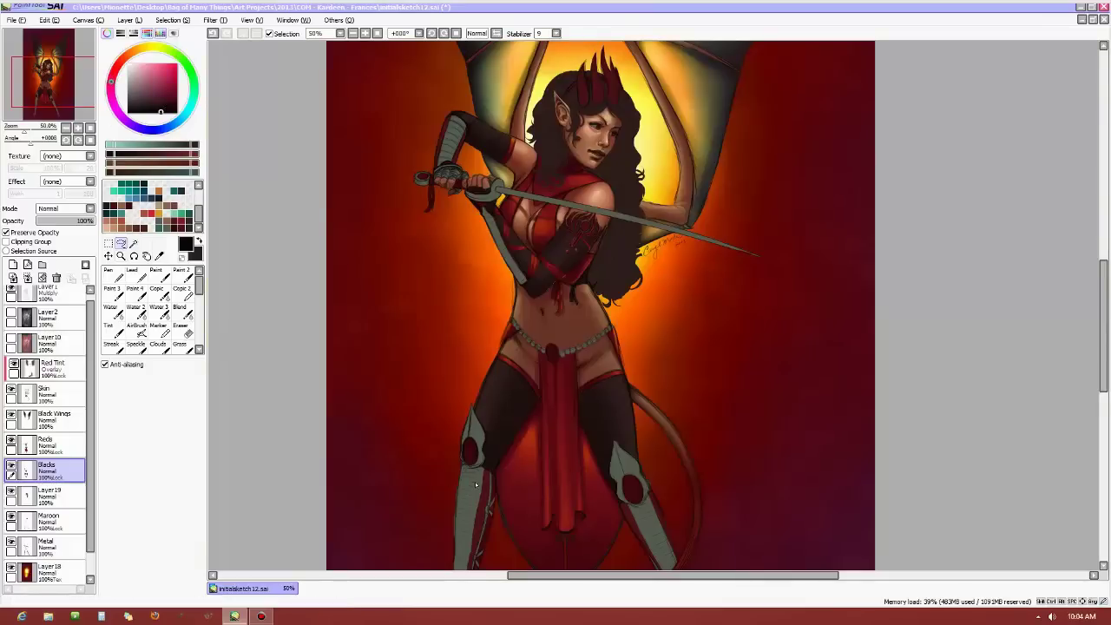
{"action": "scroll", "coordinate": [475, 482], "scroll_direction": "up", "scroll_amount": 2}
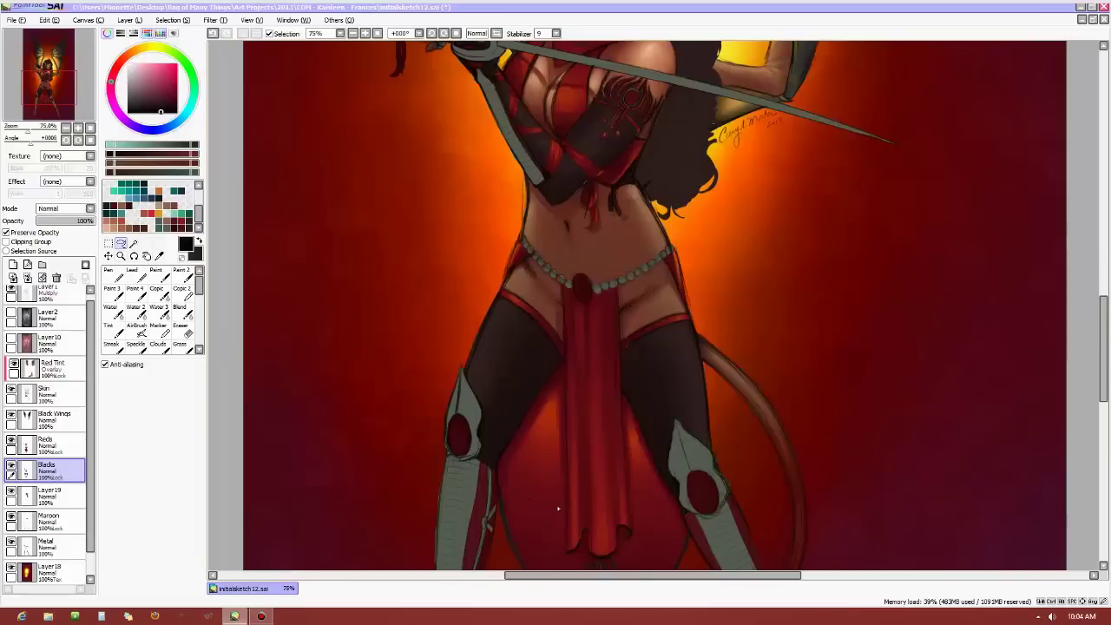
Airbrush soft shading over the black stockings on the Blacks layer at sizes 120, 70, 50 and 20.
{"action": "left_click", "coordinate": [158, 274]}
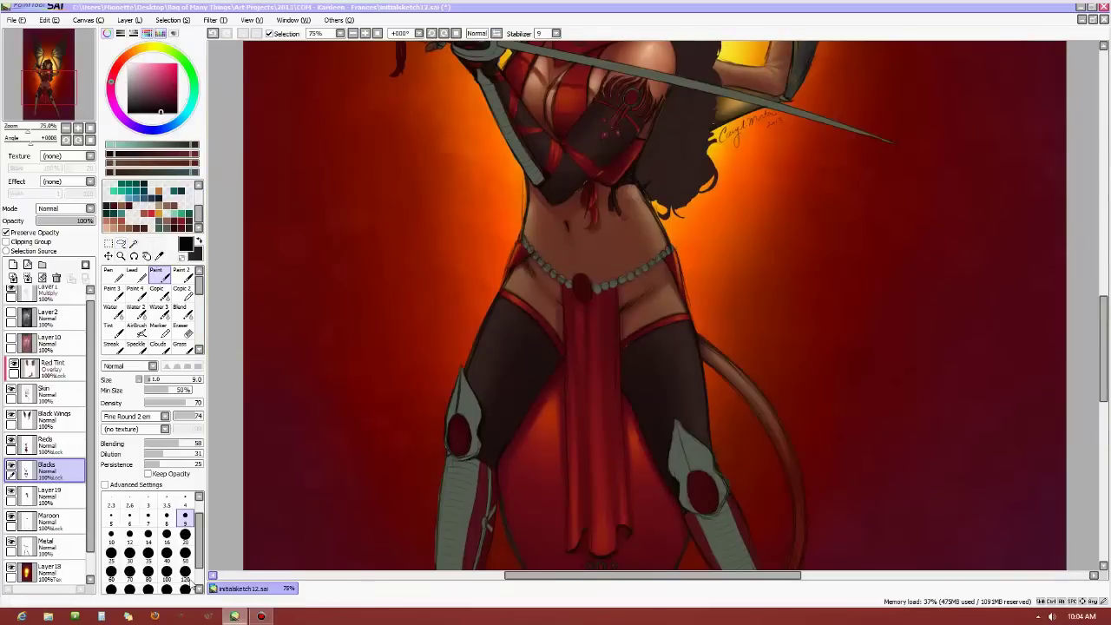
{"action": "left_click", "coordinate": [185, 575]}
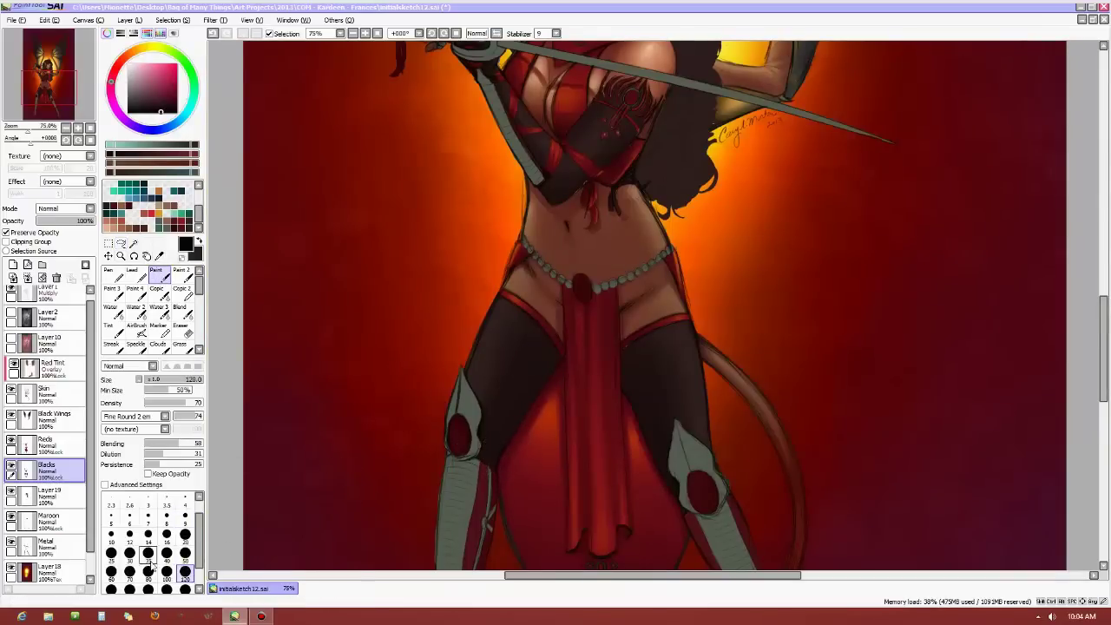
{"action": "left_click", "coordinate": [129, 571]}
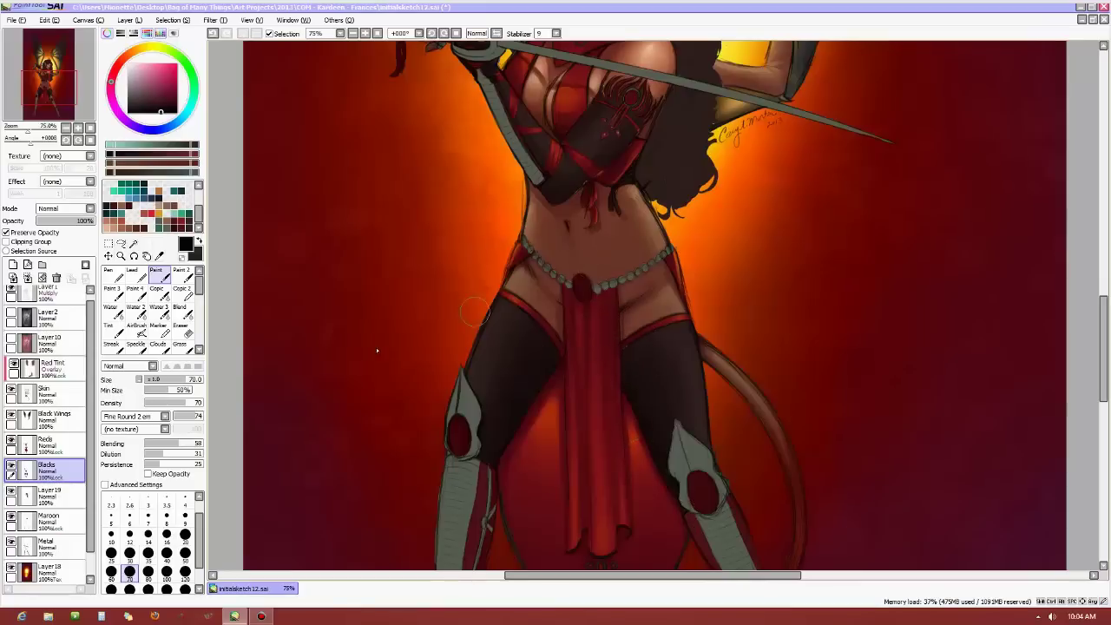
{"action": "left_click", "coordinate": [185, 553]}
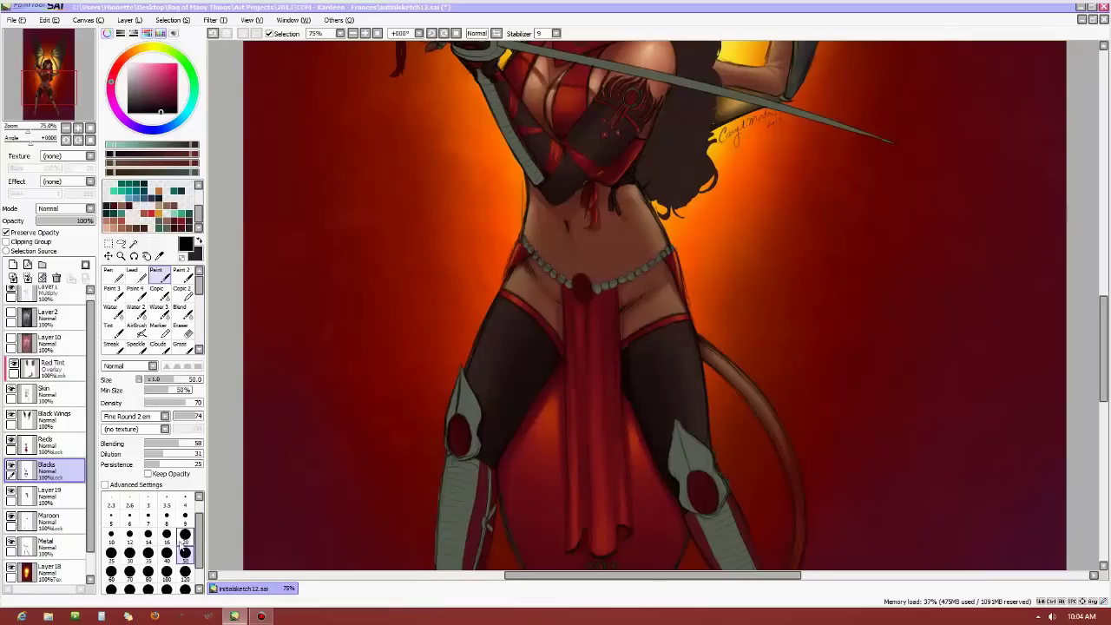
{"action": "left_click", "coordinate": [184, 534]}
{"action": "mouse_move", "coordinate": [1099, 333]}
{"action": "left_mouse_down"}
{"action": "mouse_move", "coordinate": [1096, 382]}
{"action": "mouse_move", "coordinate": [1096, 349]}
{"action": "left_mouse_up"}
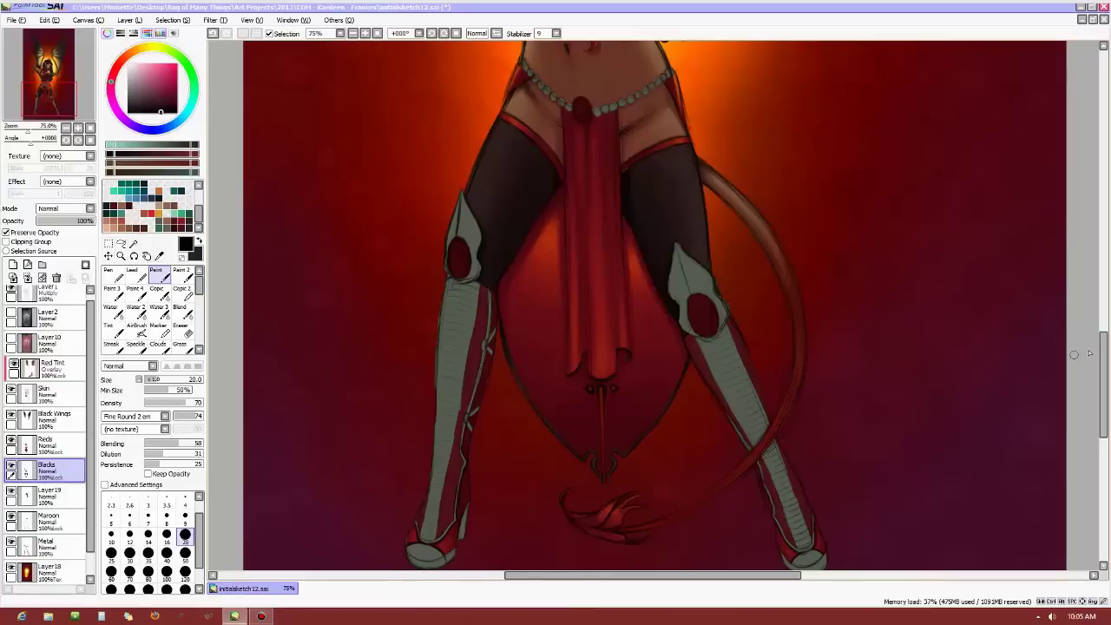
{"action": "left_click_drag", "start_coordinate": [1101, 356], "coordinate": [1101, 362]}
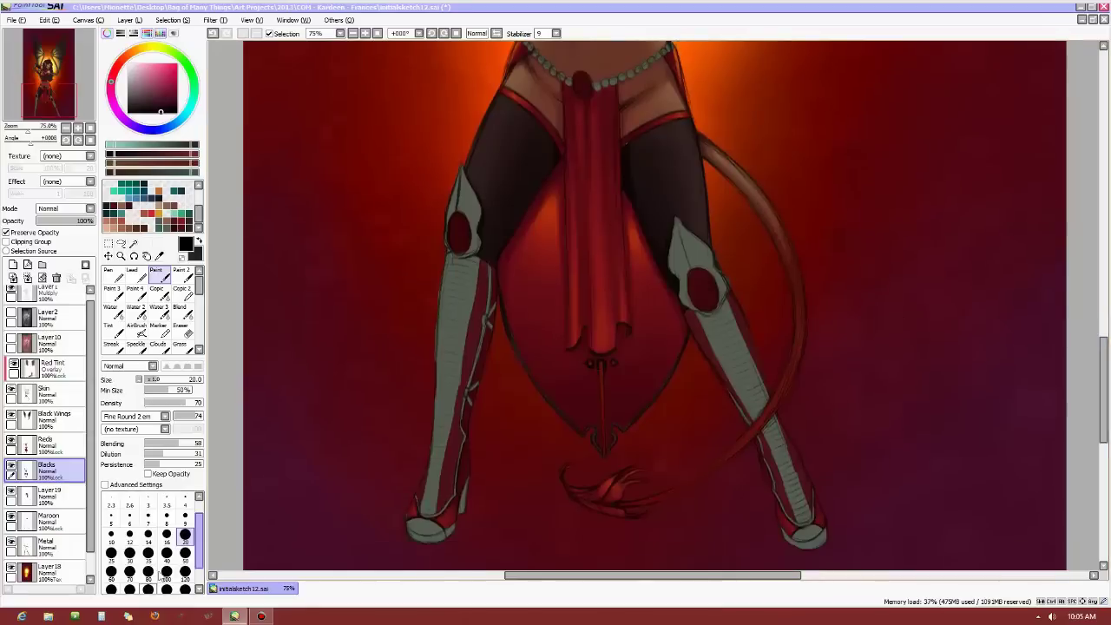
{"action": "left_click", "coordinate": [185, 575]}
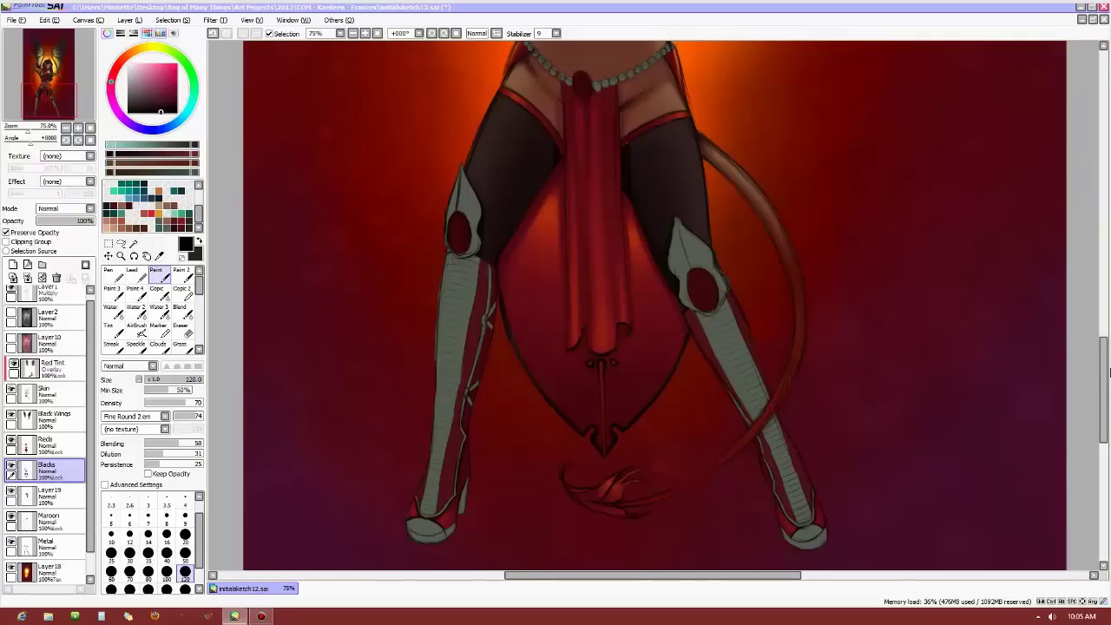
{"action": "mouse_move", "coordinate": [1110, 371]}
{"action": "left_mouse_down"}
{"action": "mouse_move", "coordinate": [1110, 271]}
{"action": "mouse_move", "coordinate": [1109, 287]}
{"action": "left_mouse_up"}
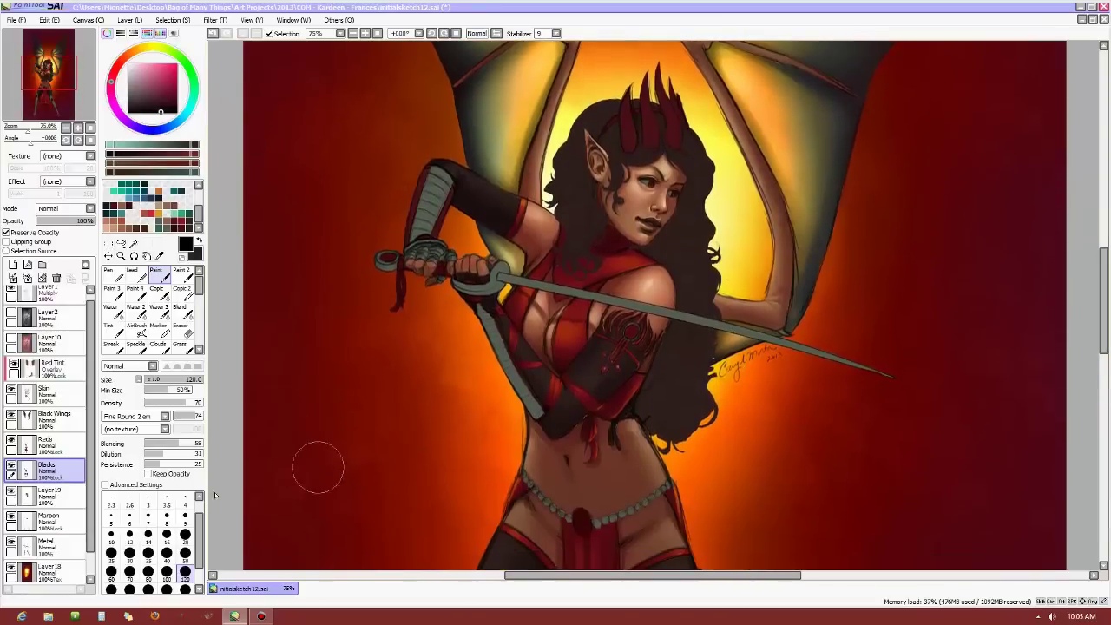
Switch the paint brush between sizes 20 and 50, settling on 20.
{"action": "left_click", "coordinate": [186, 535]}
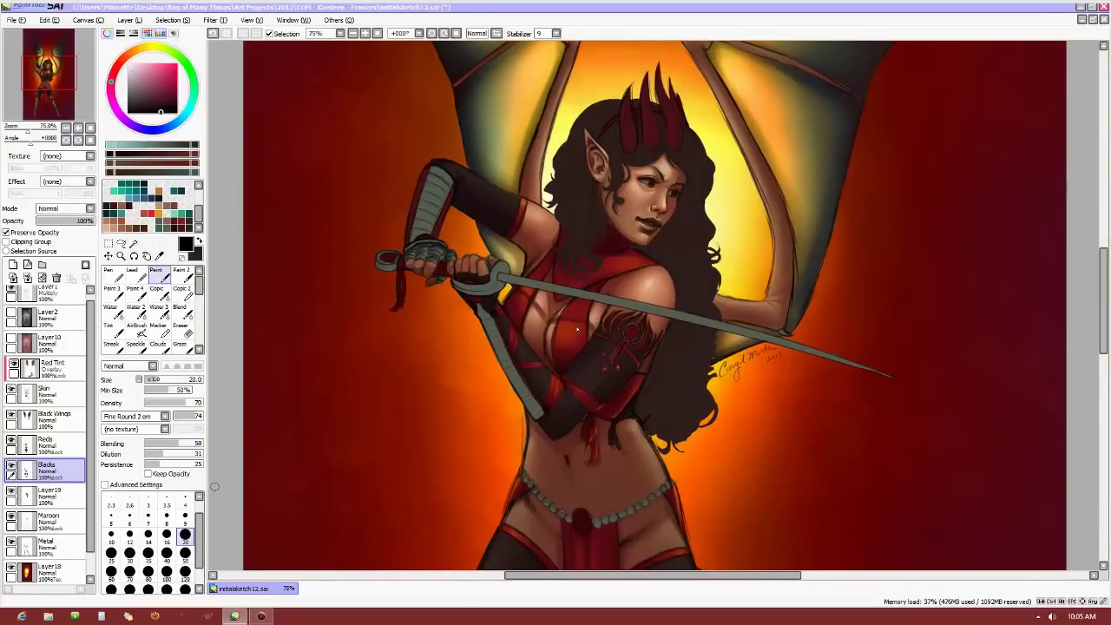
{"action": "scroll", "coordinate": [562, 348], "scroll_direction": "up", "scroll_amount": 2}
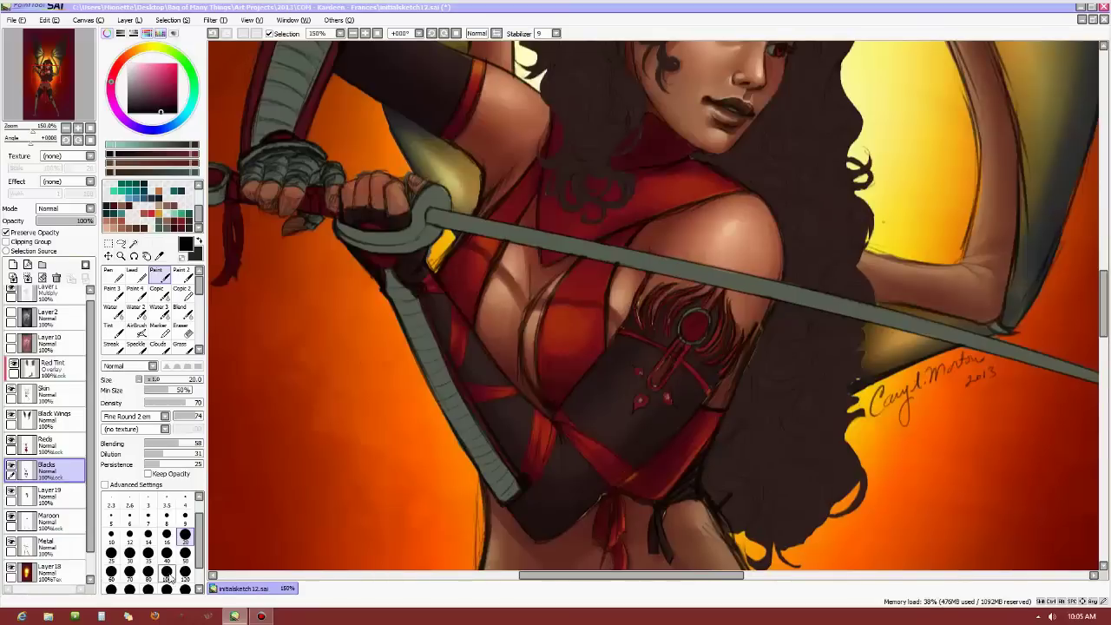
{"action": "left_click", "coordinate": [185, 553]}
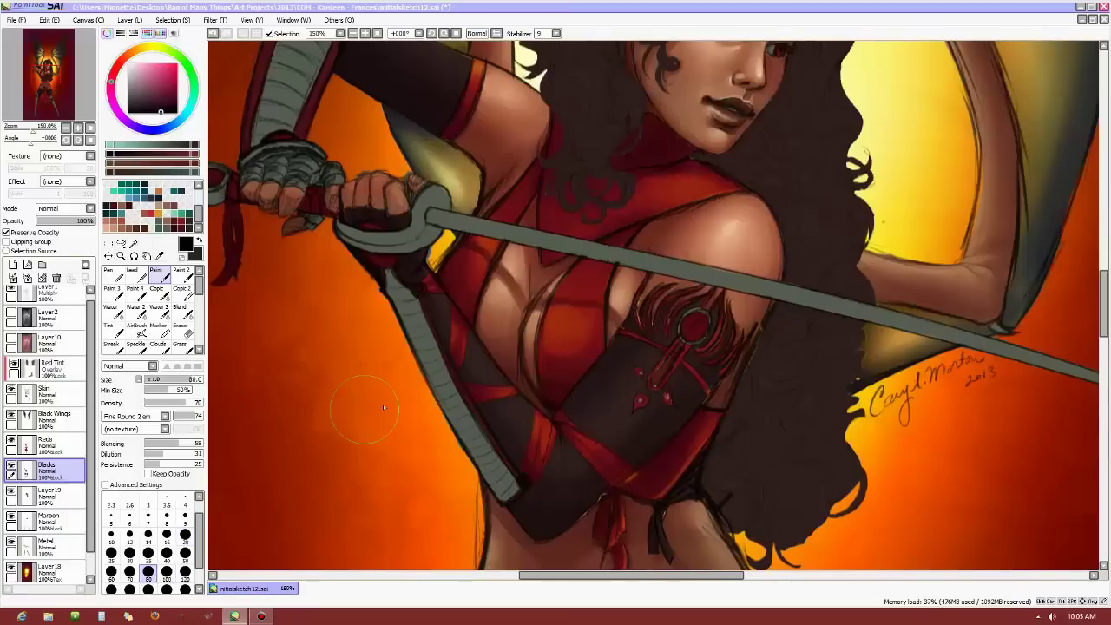
{"action": "left_click", "coordinate": [186, 535]}
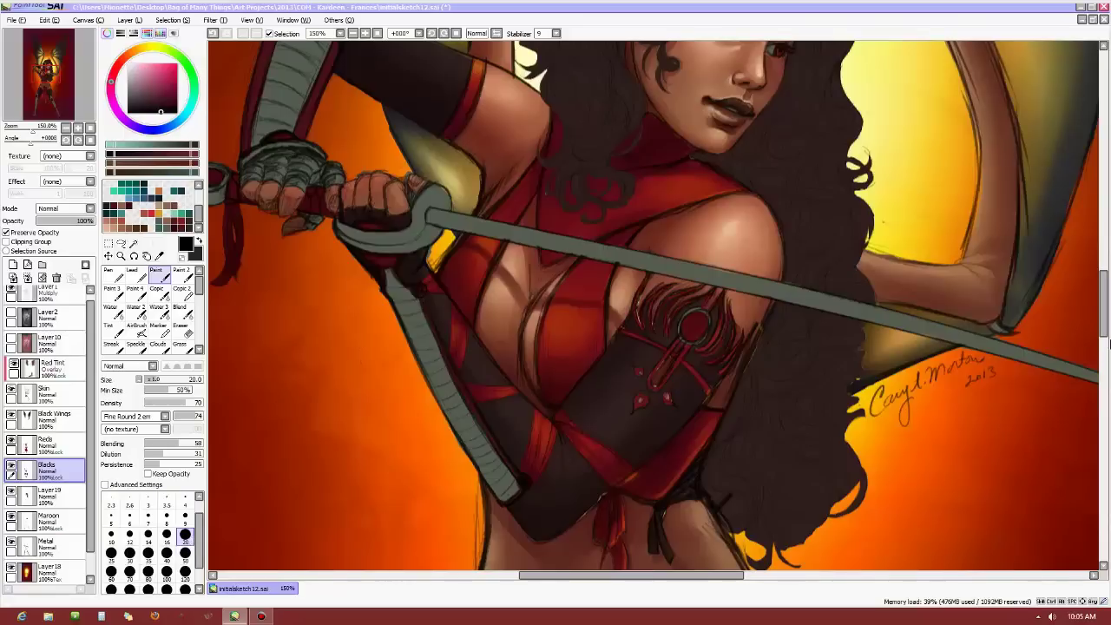
{"action": "left_click_drag", "start_coordinate": [1105, 304], "coordinate": [1104, 260]}
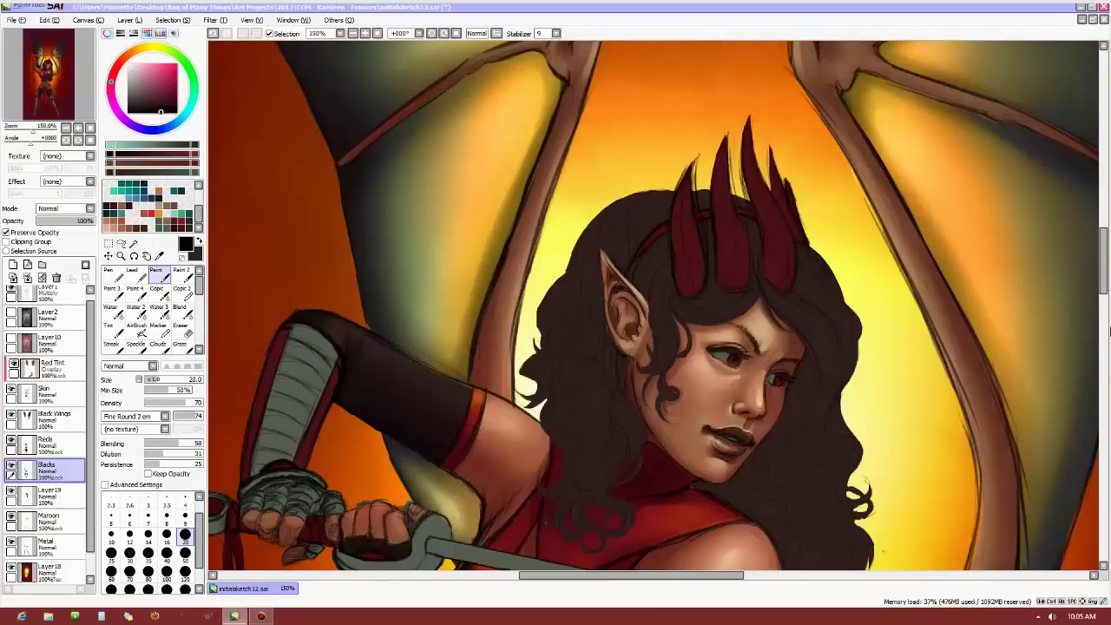
Drop the brush to the 9 preset, then shrink it to a fine size 4.
{"action": "left_click", "coordinate": [185, 515]}
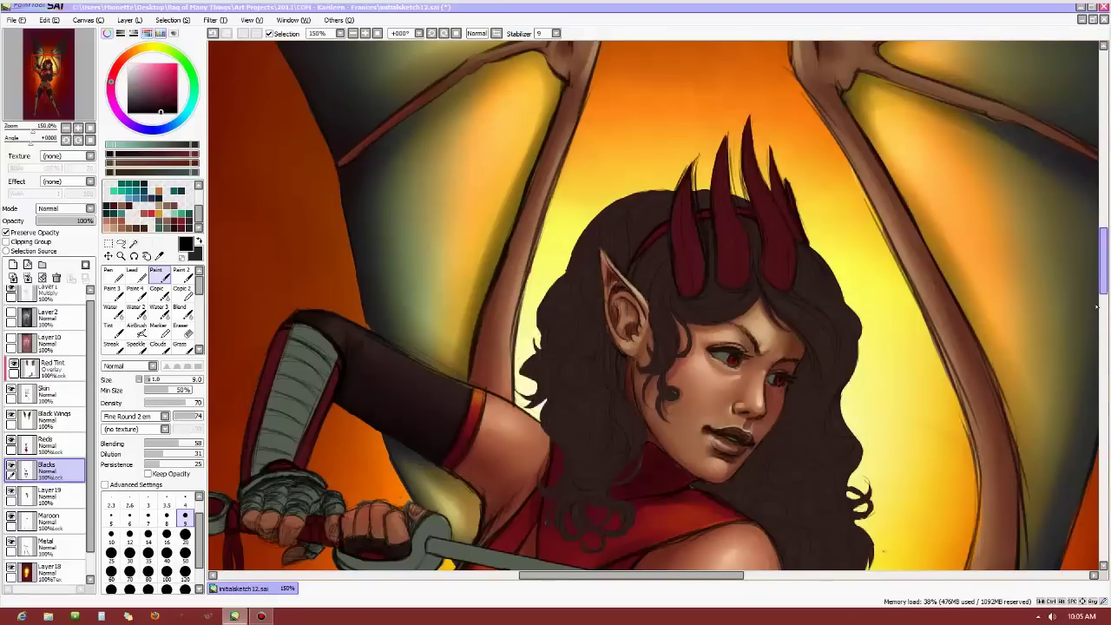
{"action": "left_click_drag", "start_coordinate": [1105, 283], "coordinate": [1105, 316]}
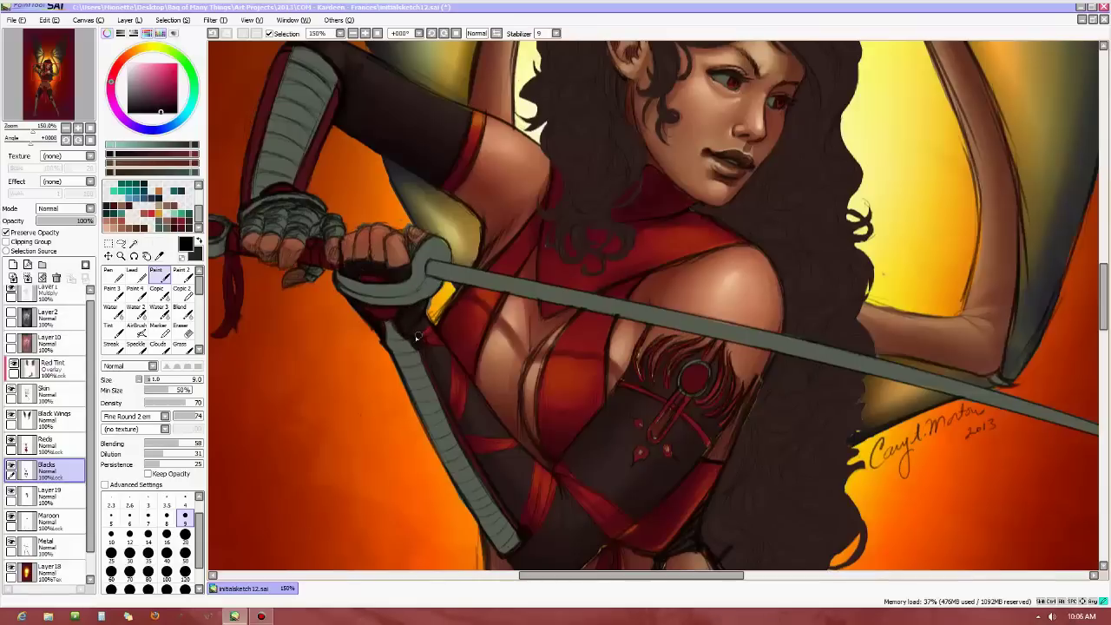
{"action": "key", "text": "bracketleft"}
{"action": "key", "text": "bracketleft"}
{"action": "key", "text": "bracketleft"}
{"action": "key", "text": "bracketleft"}
{"action": "key", "text": "bracketleft"}
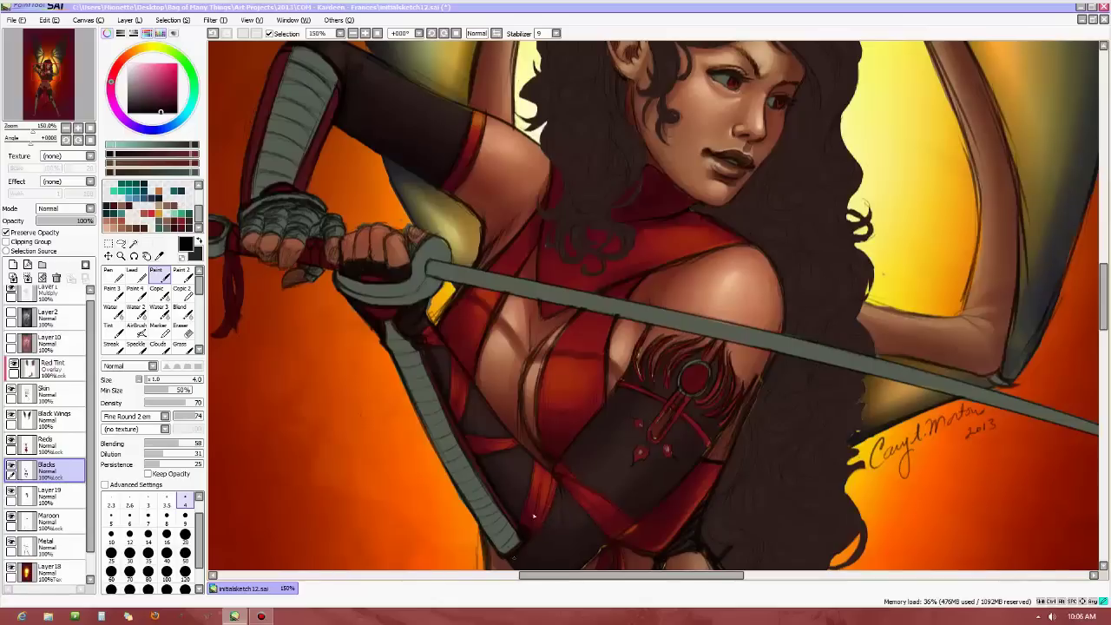
Change the brush from 20 to size 9, briefly check the recorder, and restore SAI.
{"action": "scroll", "coordinate": [472, 316], "scroll_direction": "down", "scroll_amount": 5}
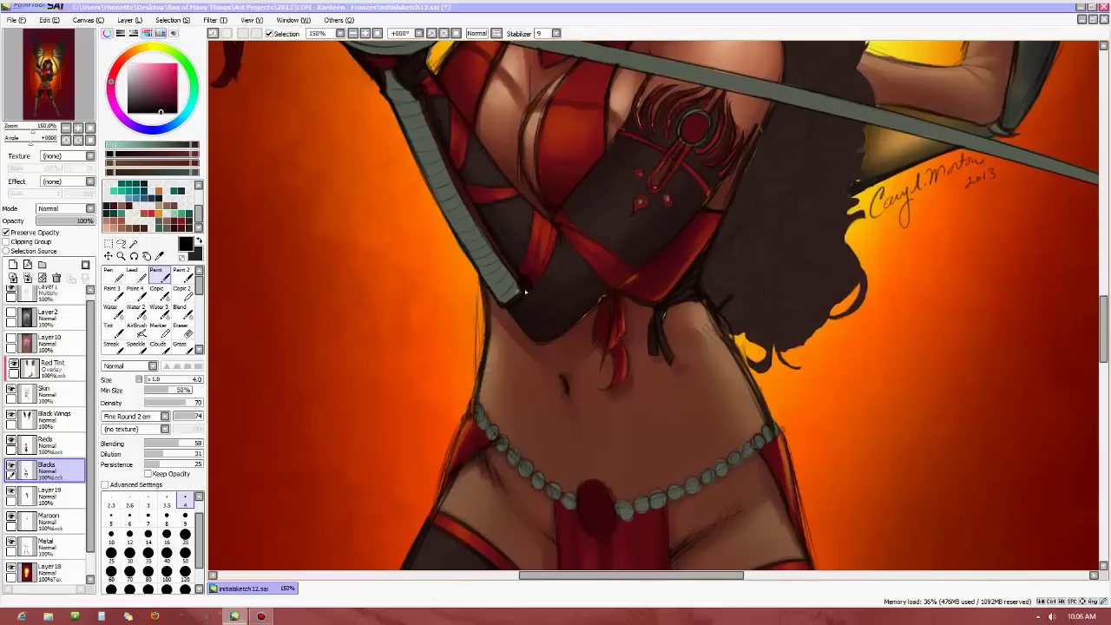
{"action": "left_click", "coordinate": [185, 534]}
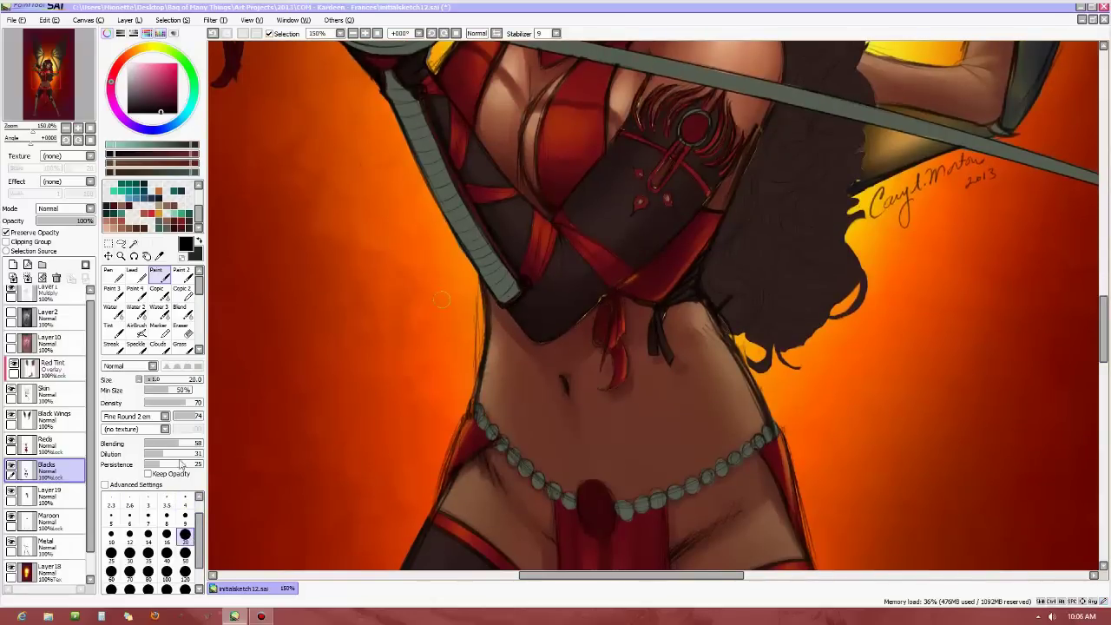
{"action": "left_click", "coordinate": [185, 515]}
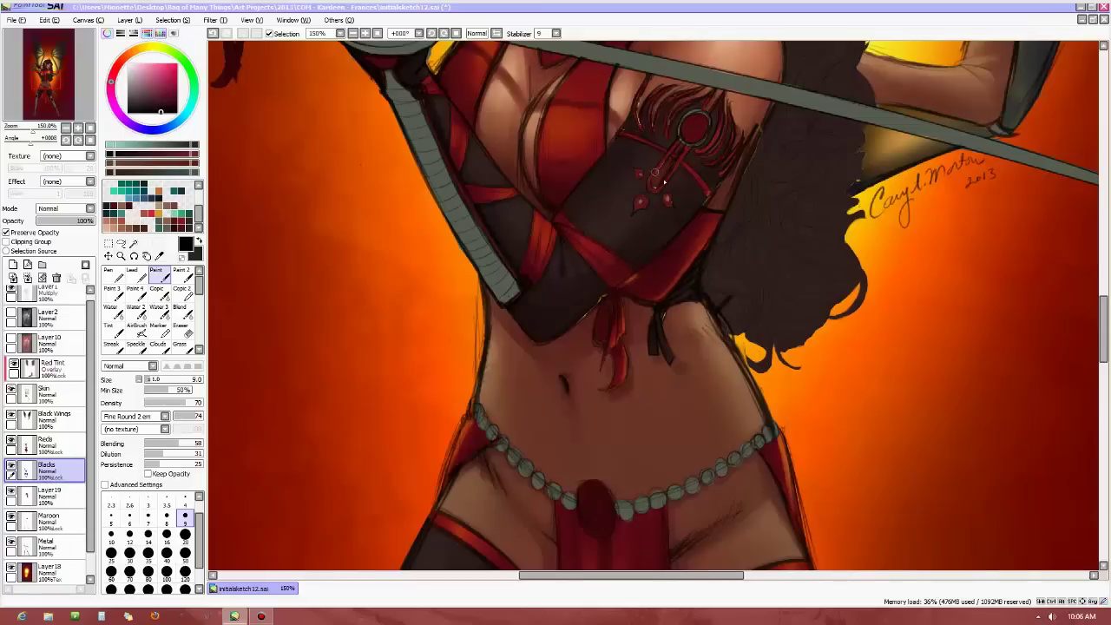
{"action": "scroll", "coordinate": [1103, 323], "scroll_direction": "up", "scroll_amount": 3}
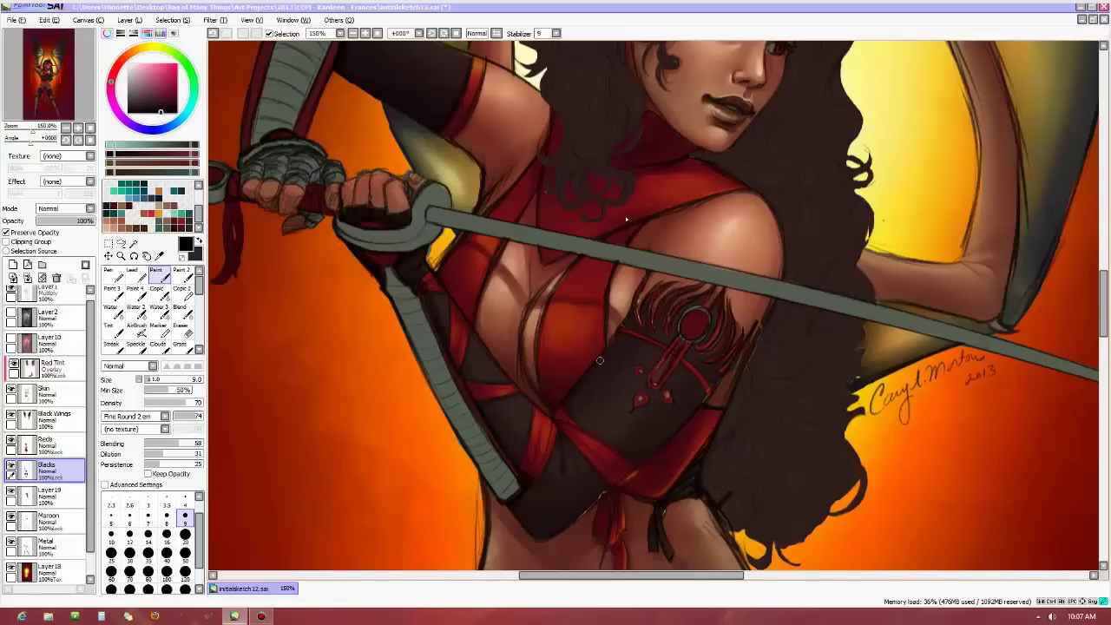
{"action": "left_click", "coordinate": [234, 617]}
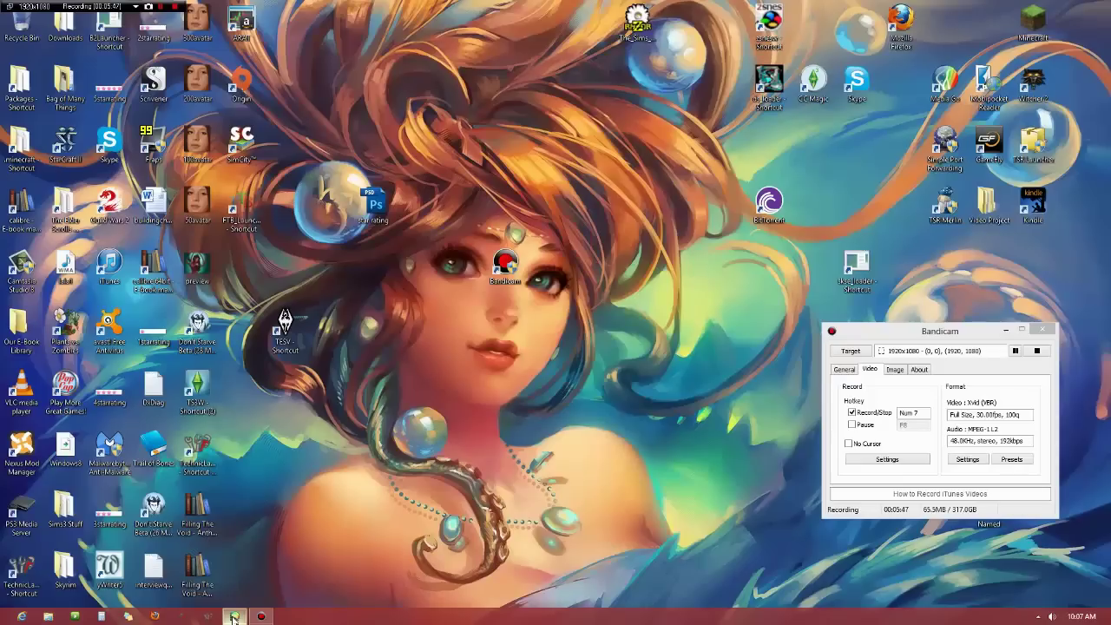
{"action": "left_click", "coordinate": [234, 617]}
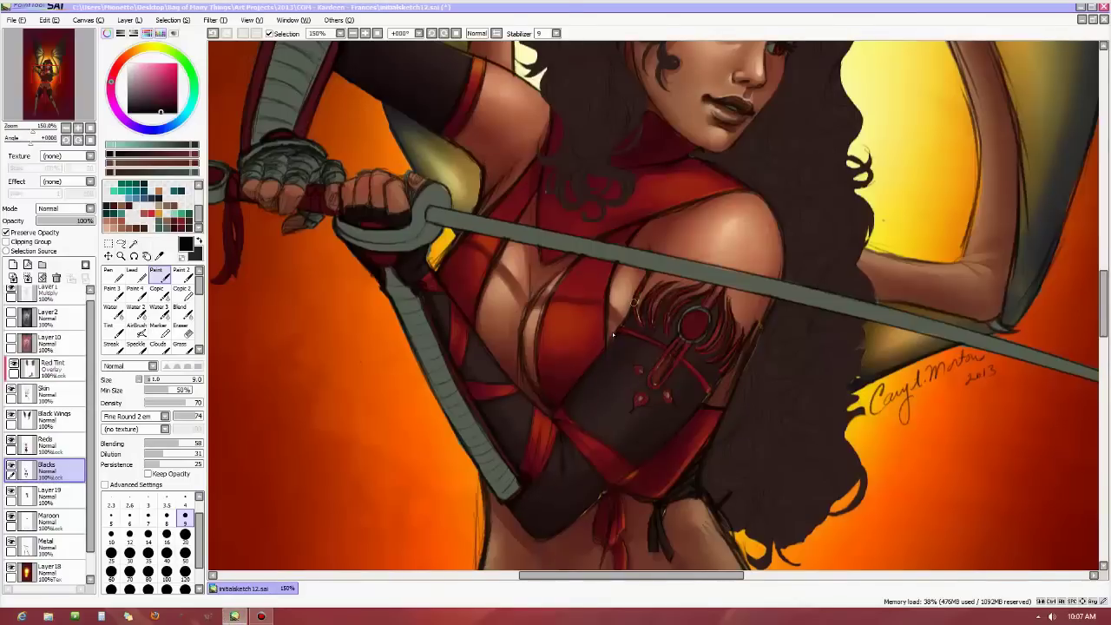
Enlarge the brush to 20, slightly adjust the near-black colour, then return to size 9.
{"action": "key", "text": "]"}
{"action": "key", "text": "]"}
{"action": "key", "text": "]"}
{"action": "key", "text": "]"}
{"action": "key", "text": "]"}
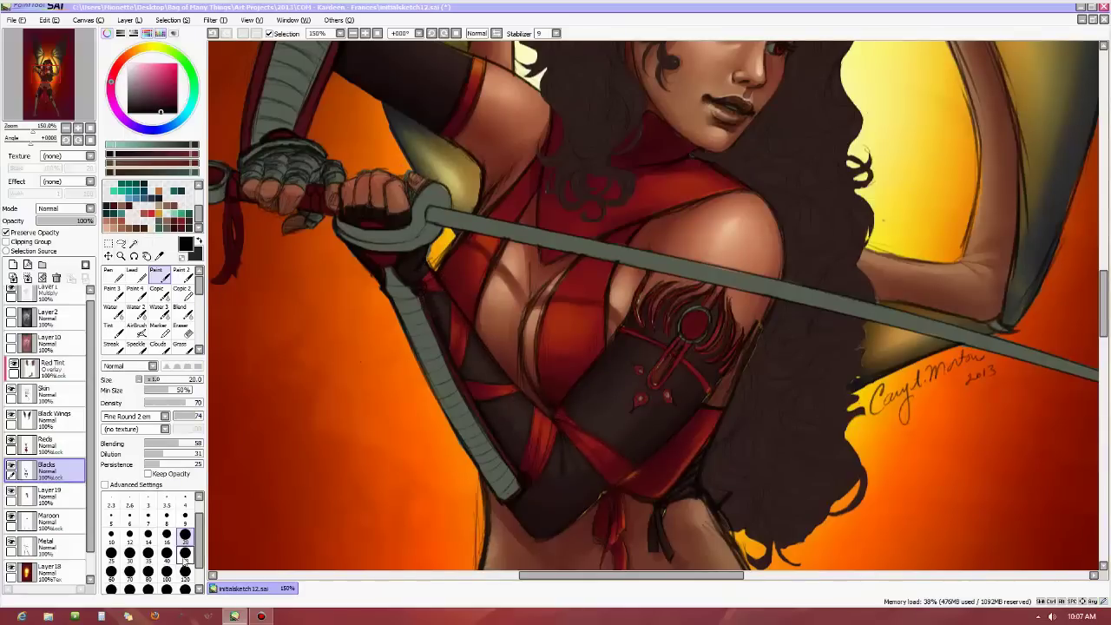
{"action": "left_click", "coordinate": [170, 113]}
{"action": "left_click", "coordinate": [185, 515]}
Rotate the canvas counter-clockwise, briefly check the sketch layer, then reset the view upright.
{"action": "left_click_drag", "start_coordinate": [32, 139], "coordinate": [22, 139]}
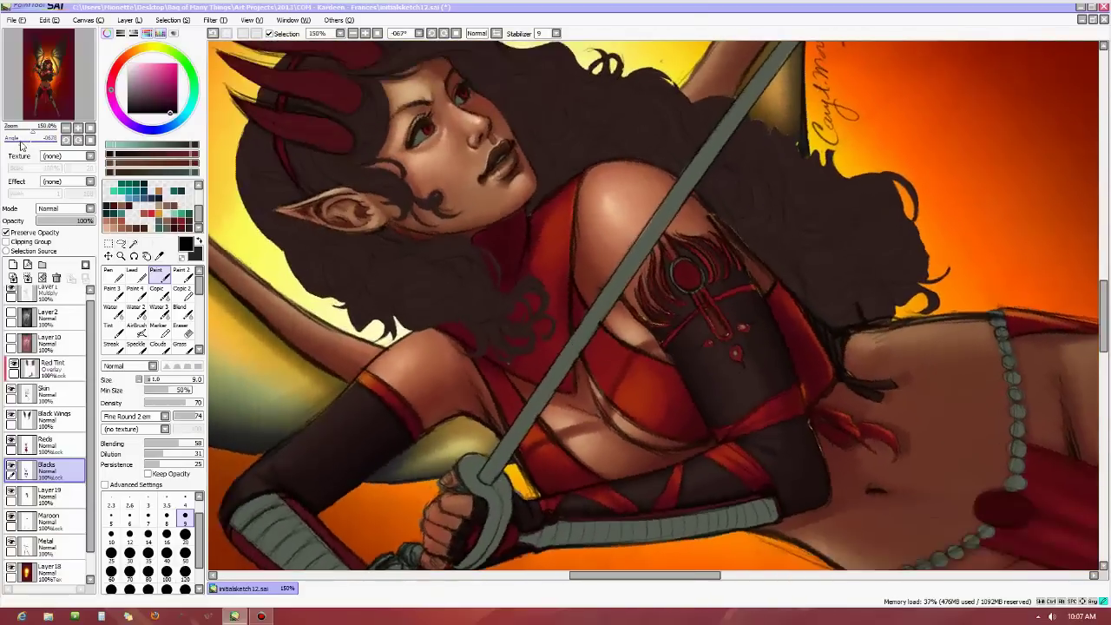
{"action": "left_click_drag", "start_coordinate": [33, 139], "coordinate": [25, 139]}
{"action": "left_click", "coordinate": [11, 315]}
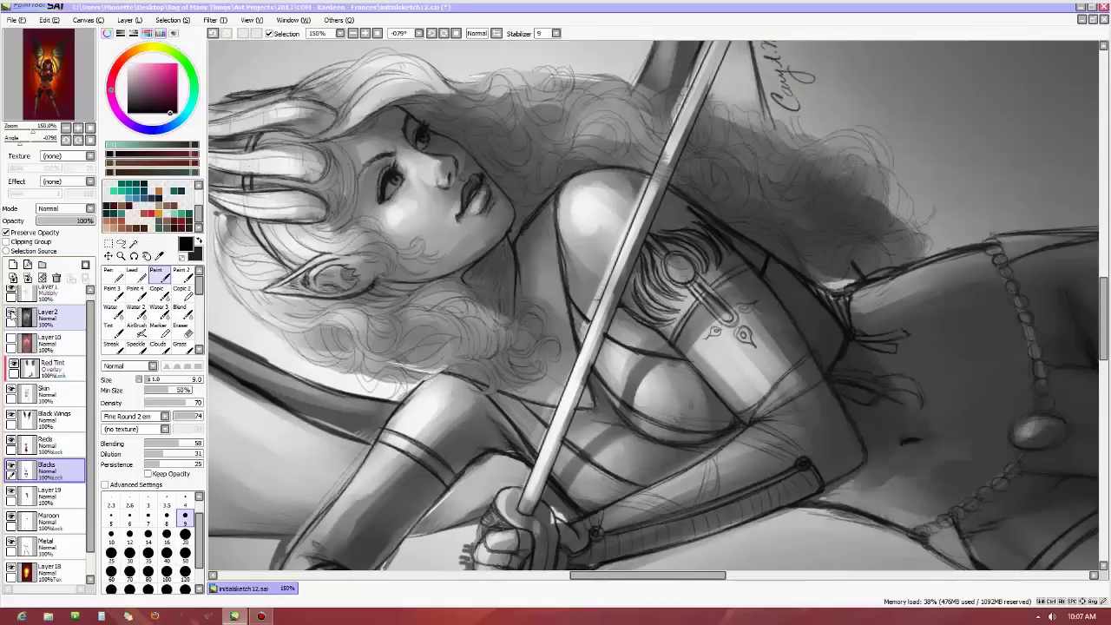
{"action": "left_click", "coordinate": [11, 314]}
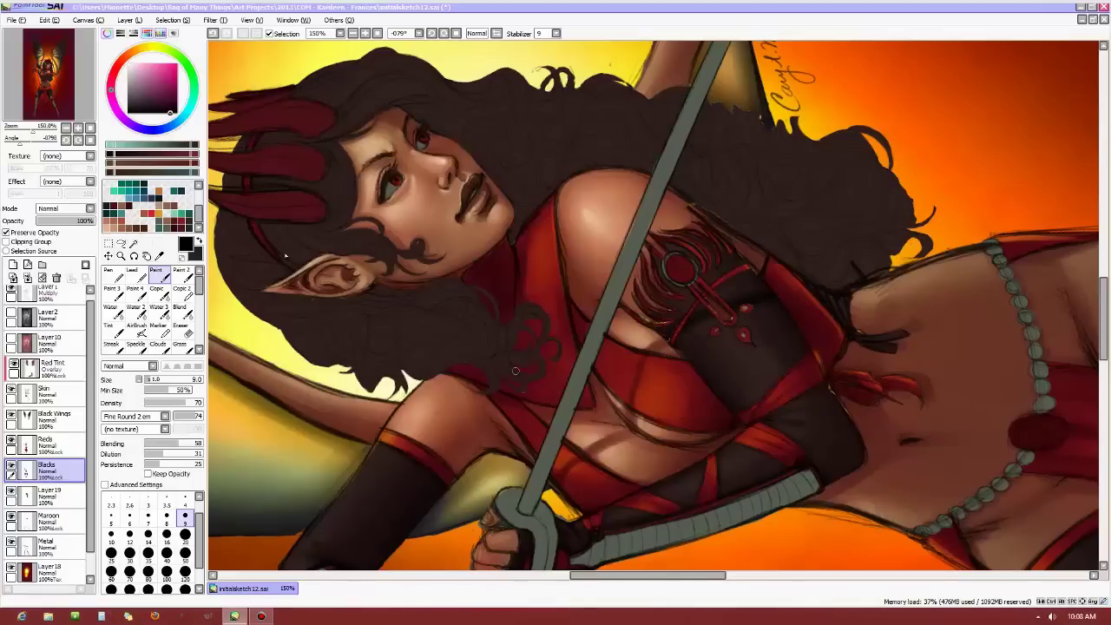
{"action": "key", "text": "Delete"}
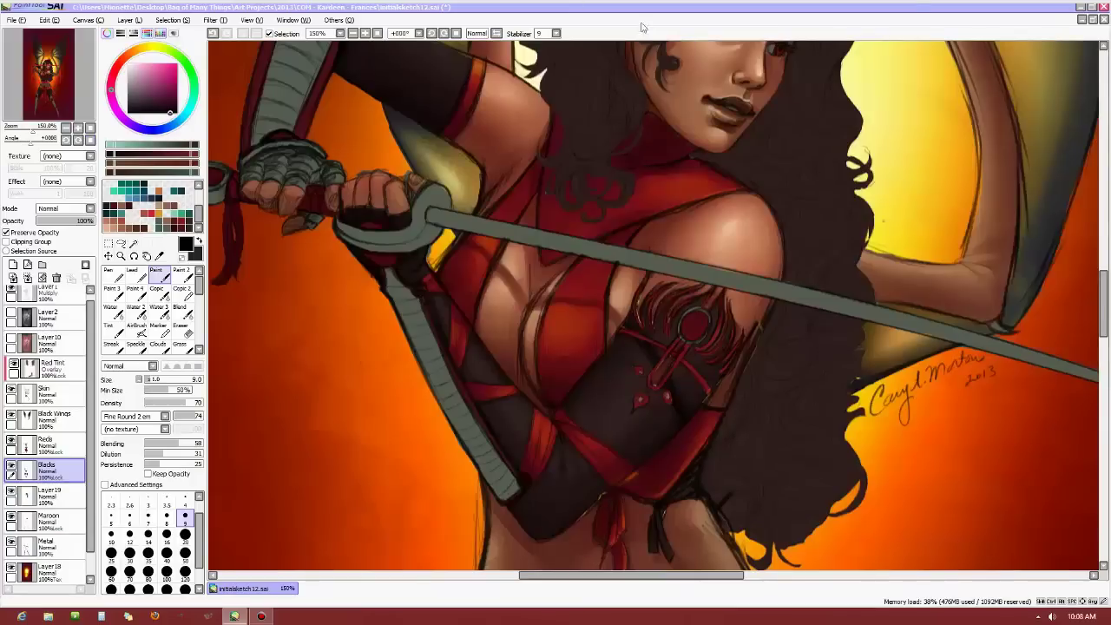
Smooth the shading on the dark armband with a size 20 Blend brush.
{"action": "left_click", "coordinate": [185, 535]}
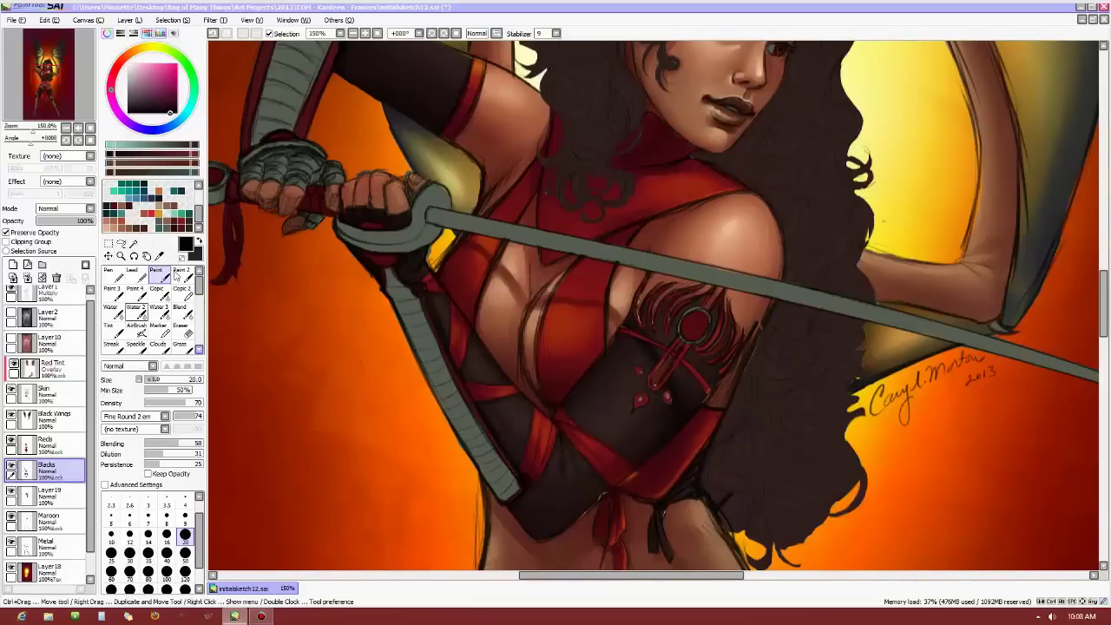
{"action": "key", "text": "b"}
{"action": "mouse_move", "coordinate": [629, 384]}
{"action": "left_mouse_down"}
{"action": "mouse_move", "coordinate": [658, 396]}
{"action": "mouse_move", "coordinate": [638, 427]}
{"action": "mouse_move", "coordinate": [758, 315]}
{"action": "left_mouse_up"}
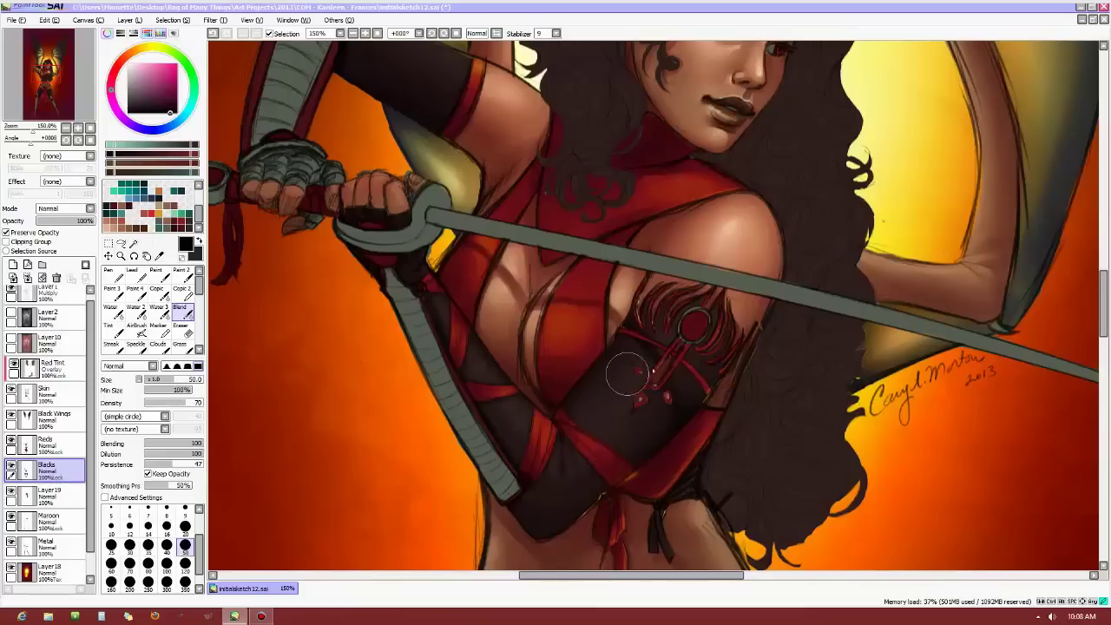
Return to the Paint brush, trying sizes 50 and 35 before settling on 9.
{"action": "left_click", "coordinate": [156, 272]}
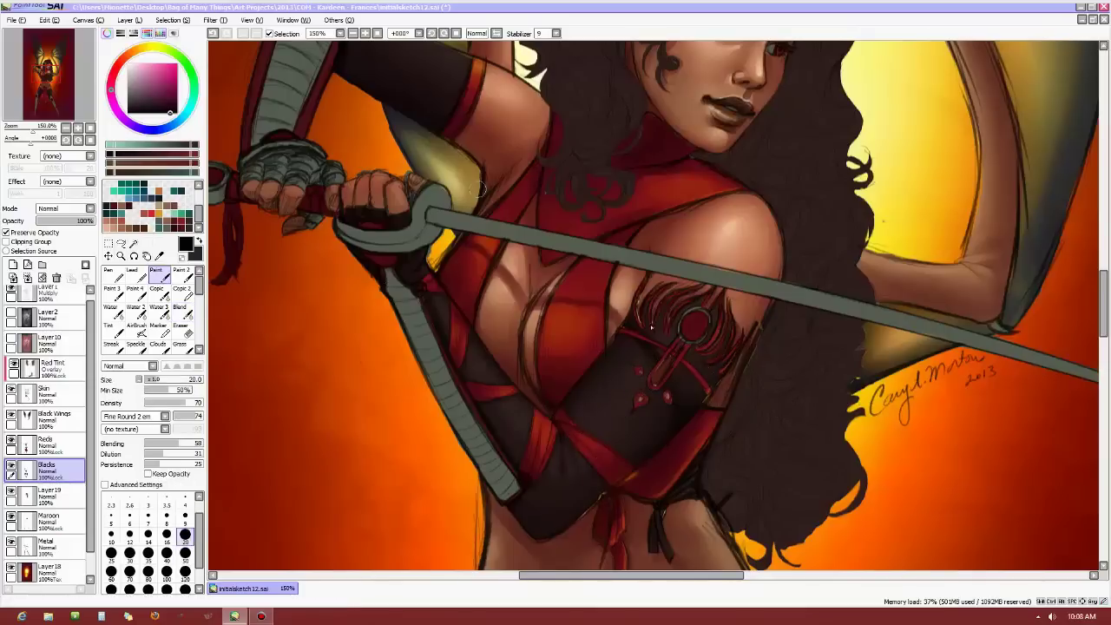
{"action": "left_click", "coordinate": [185, 553]}
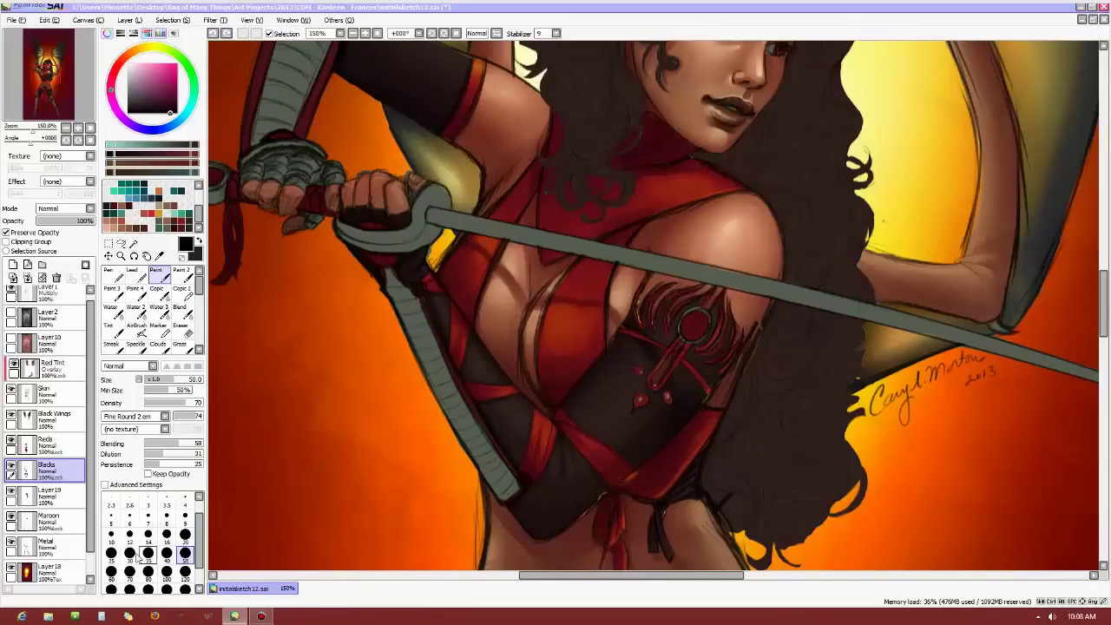
{"action": "left_click", "coordinate": [147, 553]}
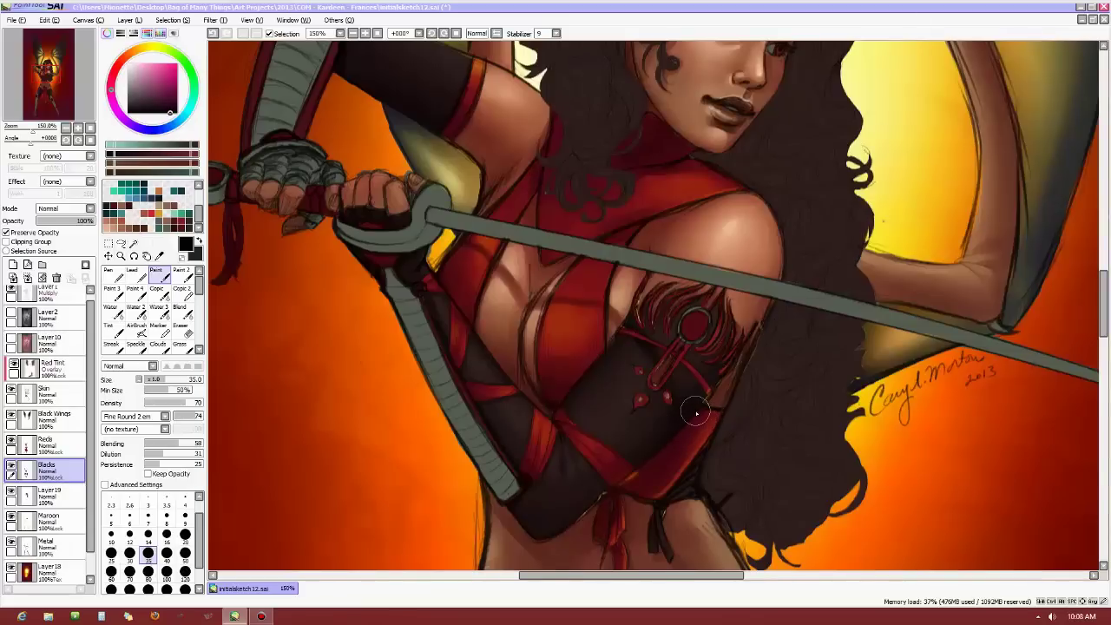
{"action": "left_click", "coordinate": [185, 516]}
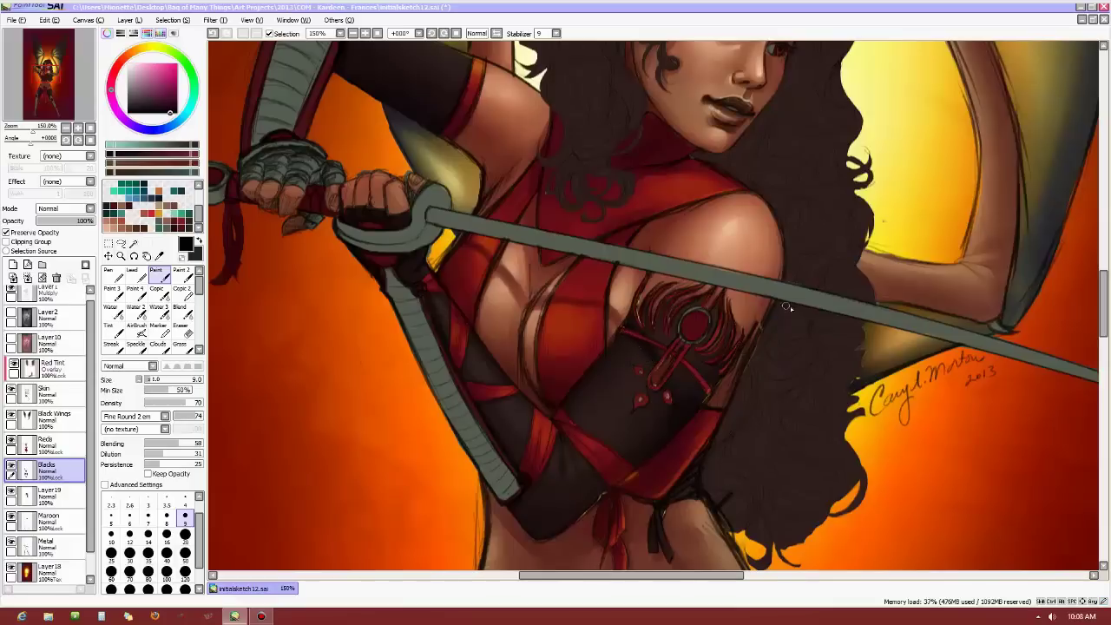
{"action": "scroll", "coordinate": [788, 306], "scroll_direction": "down", "scroll_amount": 3}
{"action": "scroll", "coordinate": [860, 371], "scroll_direction": "up", "scroll_amount": 1}
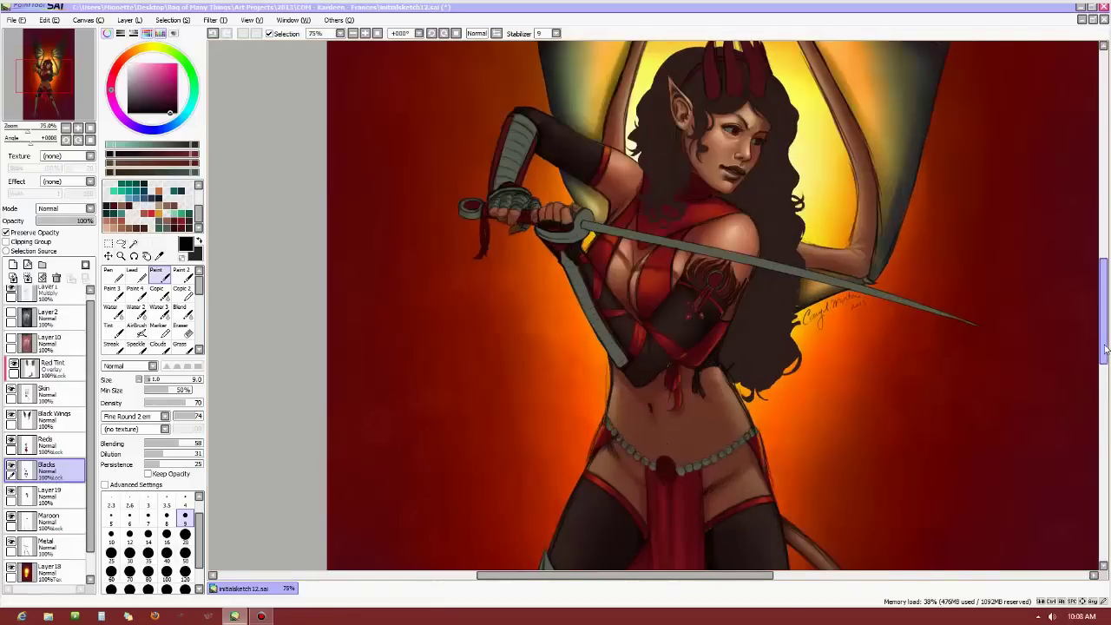
Zoom back to 150% on the torso, pick orange, and set brush size 6.
{"action": "mouse_move", "coordinate": [1106, 349]}
{"action": "left_mouse_down"}
{"action": "mouse_move", "coordinate": [1106, 408]}
{"action": "mouse_move", "coordinate": [1106, 313]}
{"action": "mouse_move", "coordinate": [1107, 344]}
{"action": "left_mouse_up"}
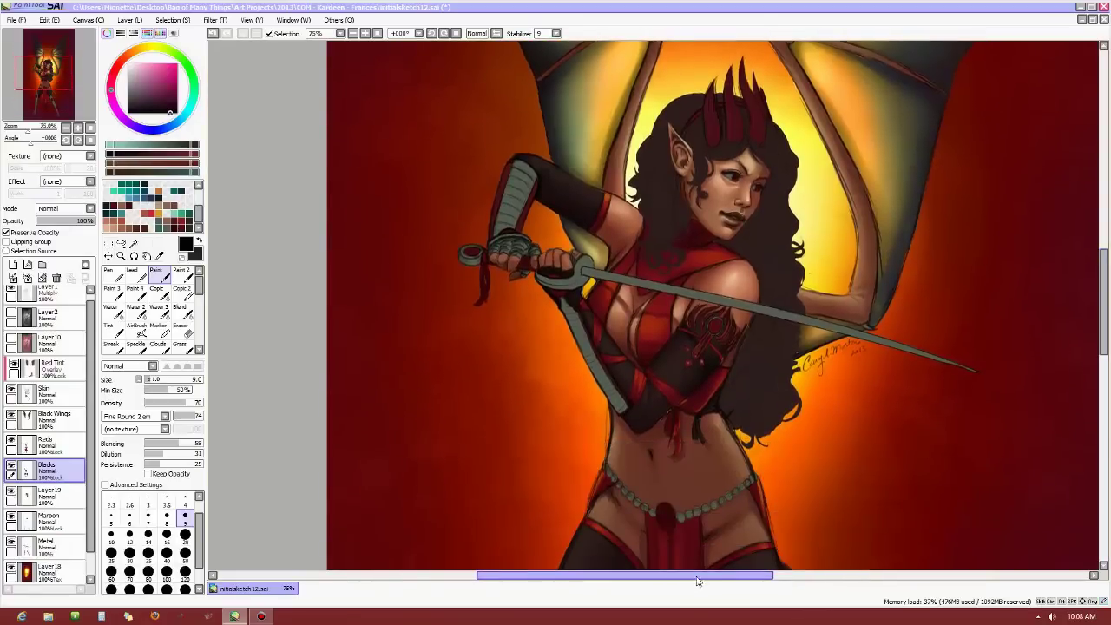
{"action": "left_click_drag", "start_coordinate": [699, 579], "coordinate": [733, 589]}
{"action": "scroll", "coordinate": [665, 482], "scroll_direction": "up", "scroll_amount": 1}
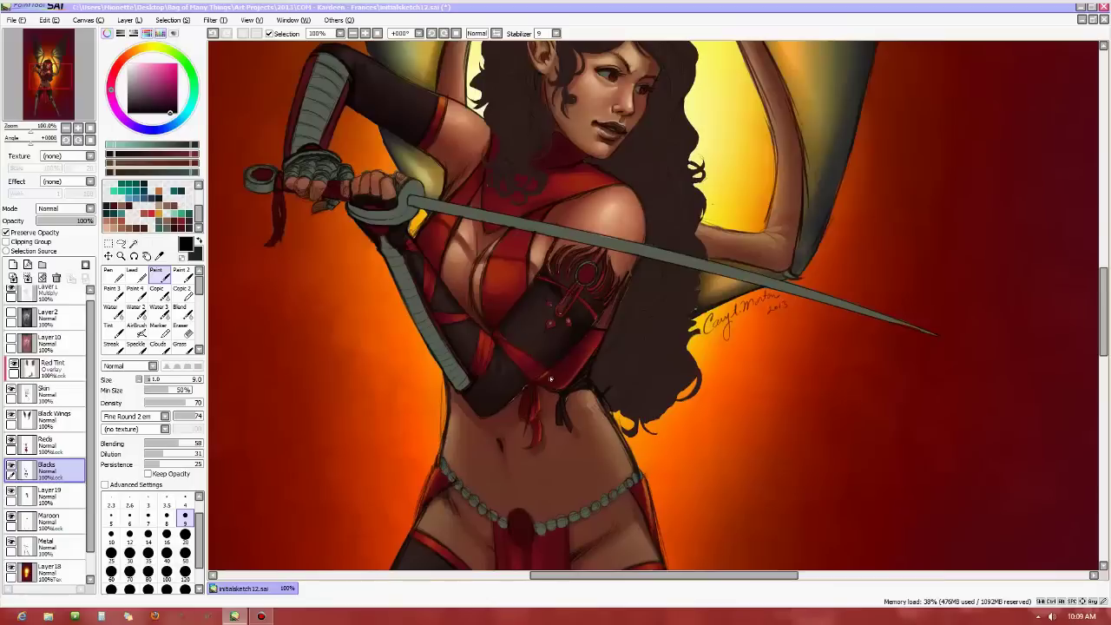
{"action": "scroll", "coordinate": [548, 376], "scroll_direction": "up", "scroll_amount": 1}
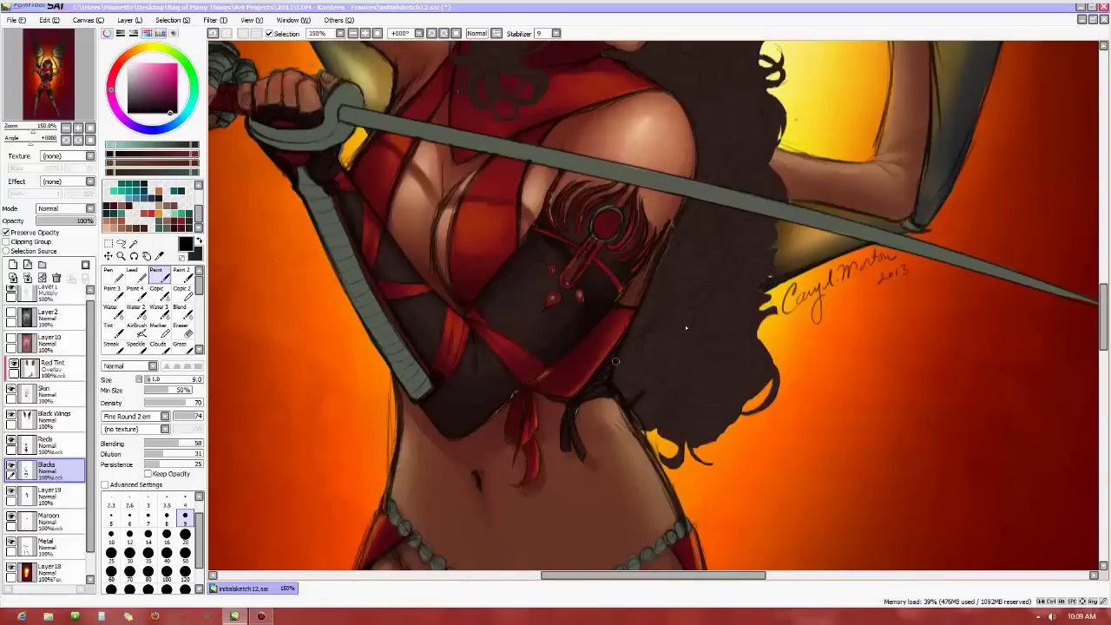
{"action": "left_click", "coordinate": [786, 331], "text": "alt"}
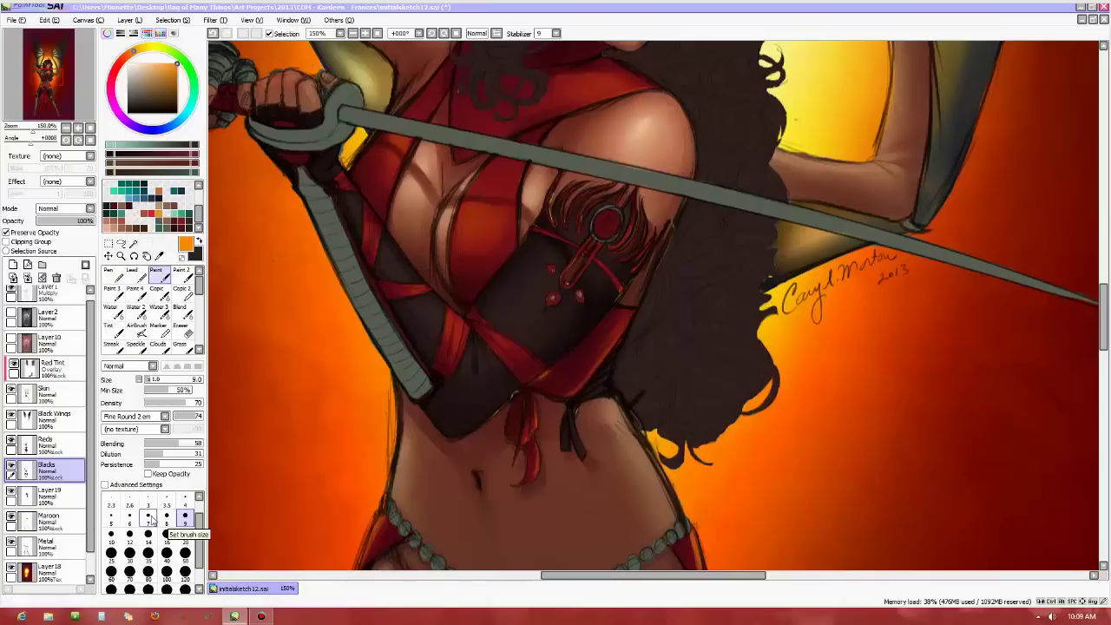
{"action": "left_click", "coordinate": [130, 515]}
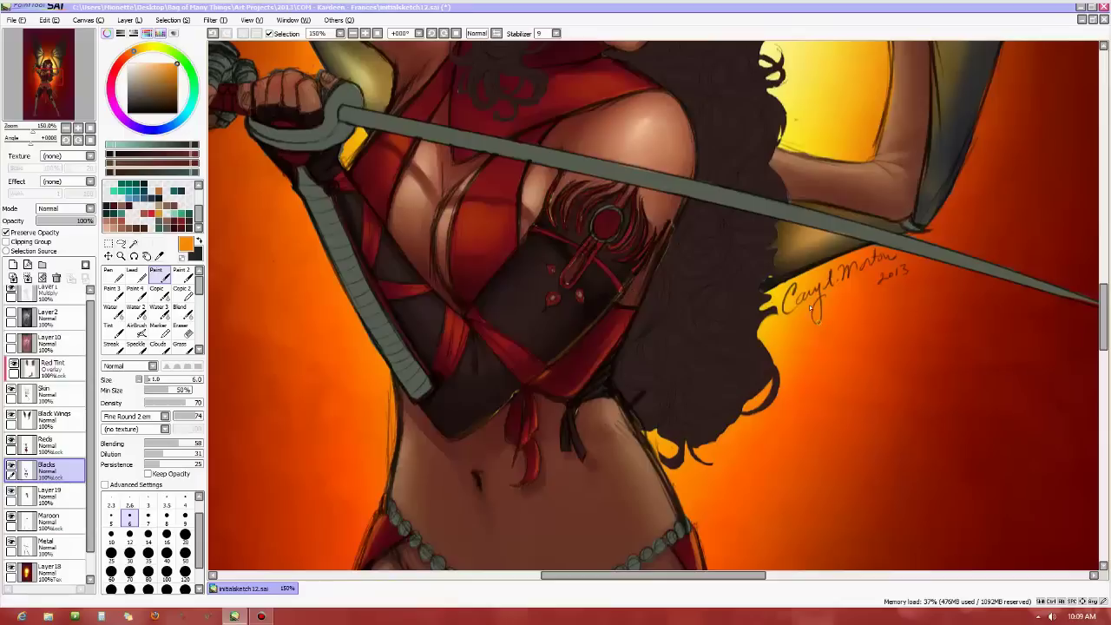
Select the hard-edged Pen at size 0.7 and make the Reds layer active.
{"action": "left_click", "coordinate": [111, 275]}
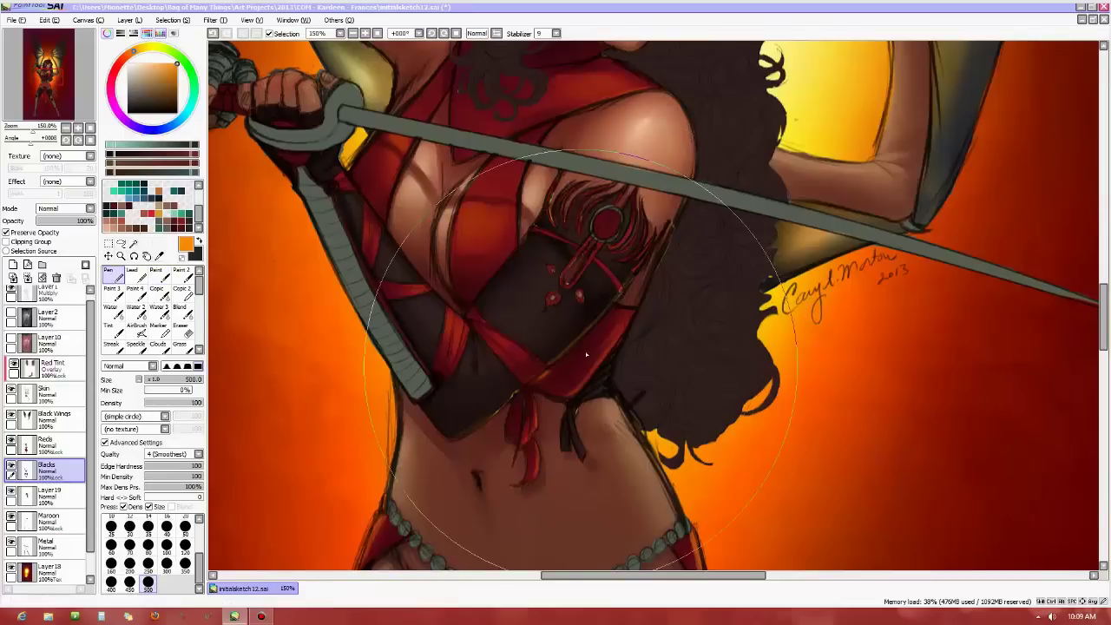
{"action": "scroll", "coordinate": [199, 555], "scroll_direction": "up", "scroll_amount": 5}
{"action": "left_click", "coordinate": [110, 525]}
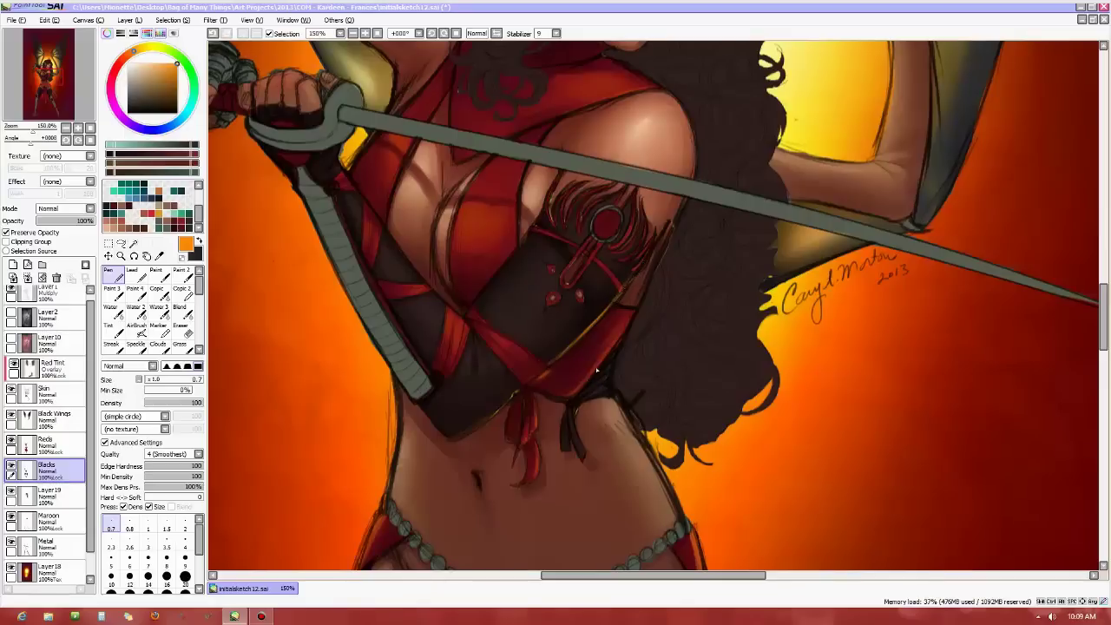
{"action": "left_click", "coordinate": [57, 441]}
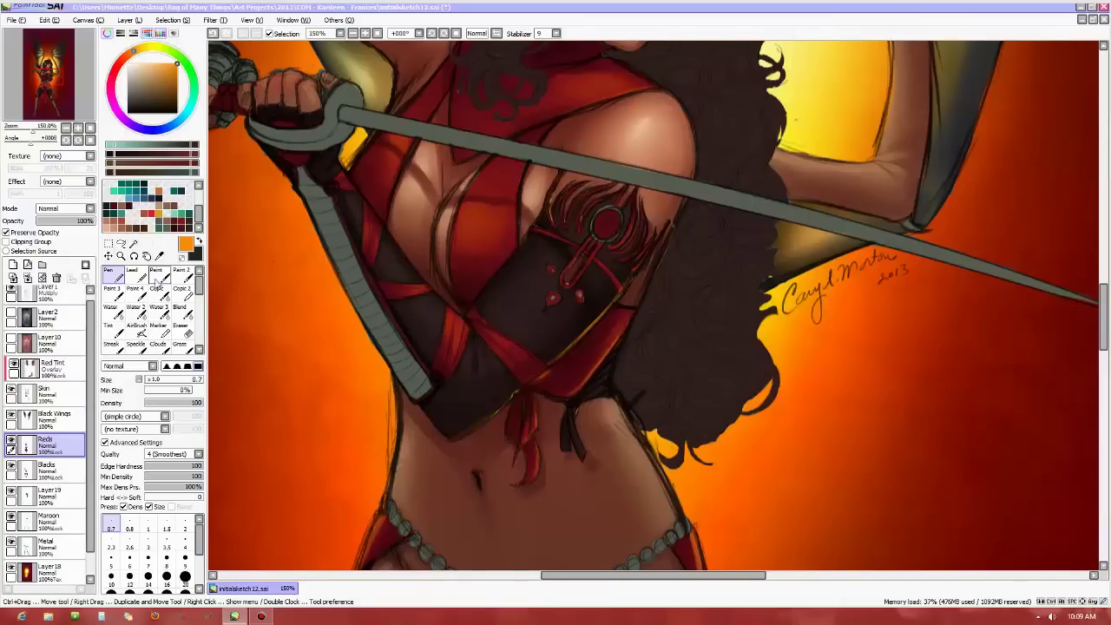
Return to the soft paint brush at size 20 on the Blacks layer, scrolled to the legs.
{"action": "left_click", "coordinate": [156, 274]}
{"action": "left_click", "coordinate": [48, 469]}
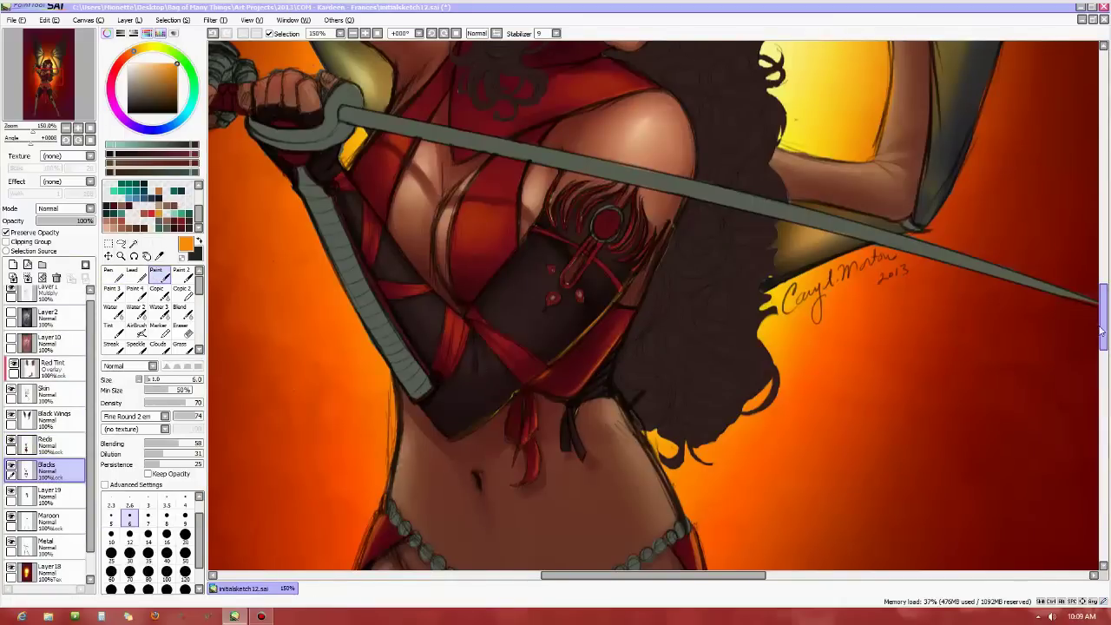
{"action": "left_click_drag", "start_coordinate": [1104, 330], "coordinate": [1104, 389]}
{"action": "left_click", "coordinate": [185, 534]}
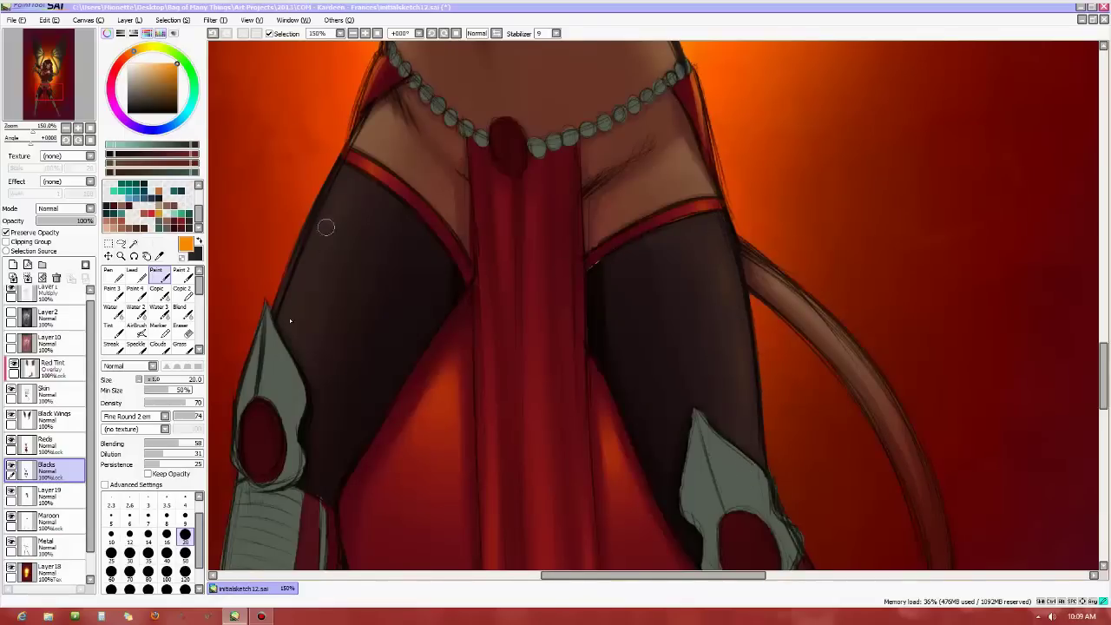
Set the Blend brush to size 20, then switch back to the Paint brush at size 4.
{"action": "left_click", "coordinate": [179, 311]}
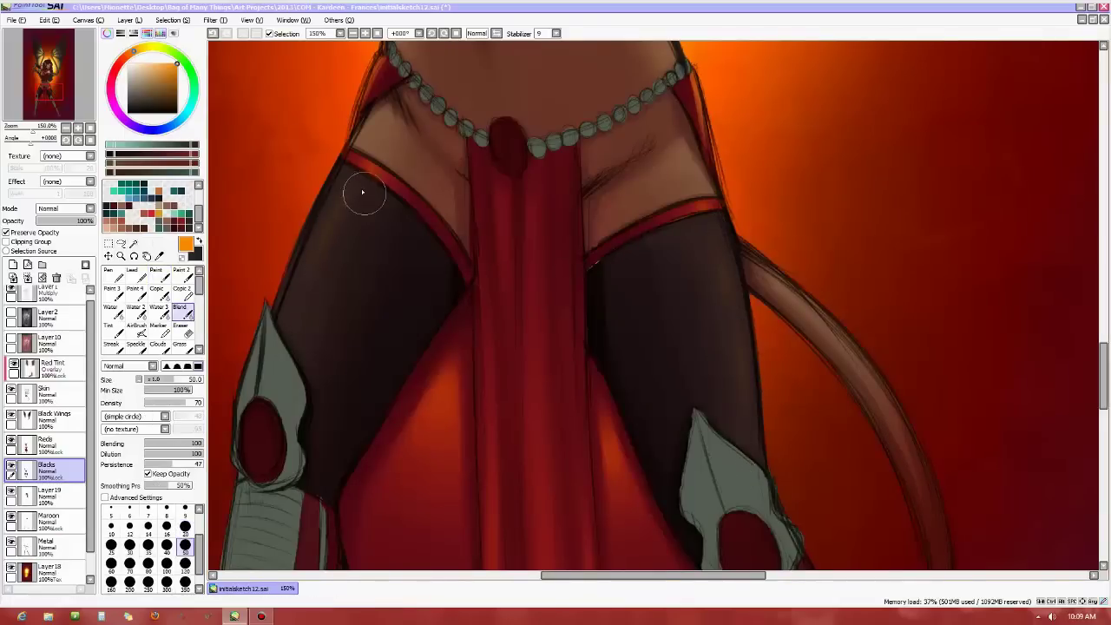
{"action": "left_click", "coordinate": [185, 525]}
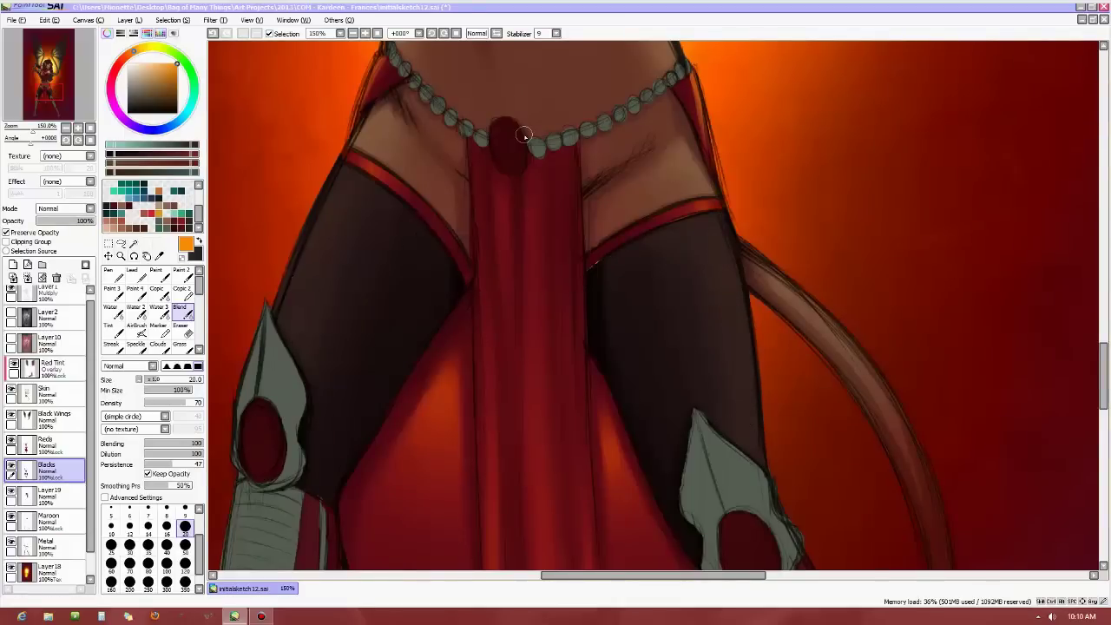
{"action": "scroll", "coordinate": [523, 134], "scroll_direction": "down", "scroll_amount": 2}
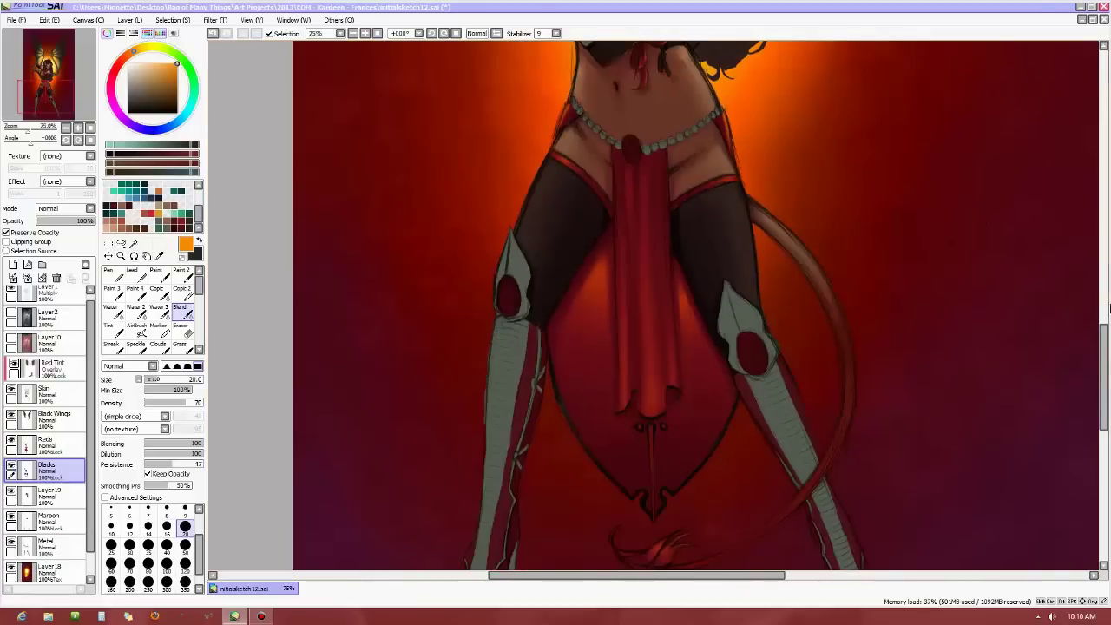
{"action": "scroll", "coordinate": [1108, 312], "scroll_direction": "up", "scroll_amount": 3}
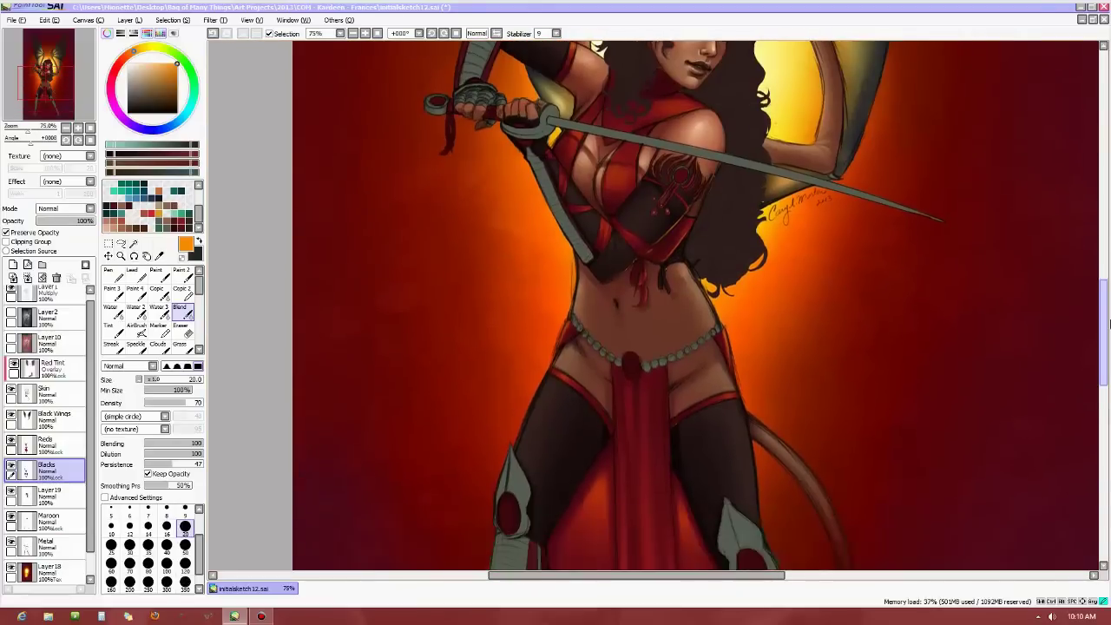
{"action": "scroll", "coordinate": [574, 385], "scroll_direction": "up", "scroll_amount": 2}
{"action": "left_click", "coordinate": [158, 276]}
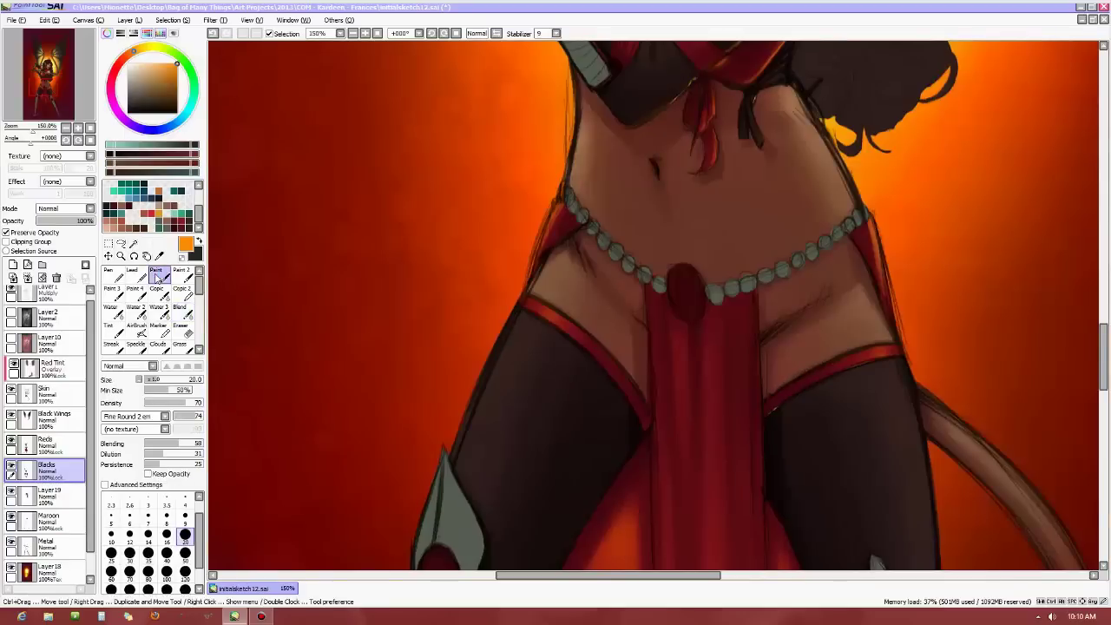
{"action": "left_click", "coordinate": [185, 503]}
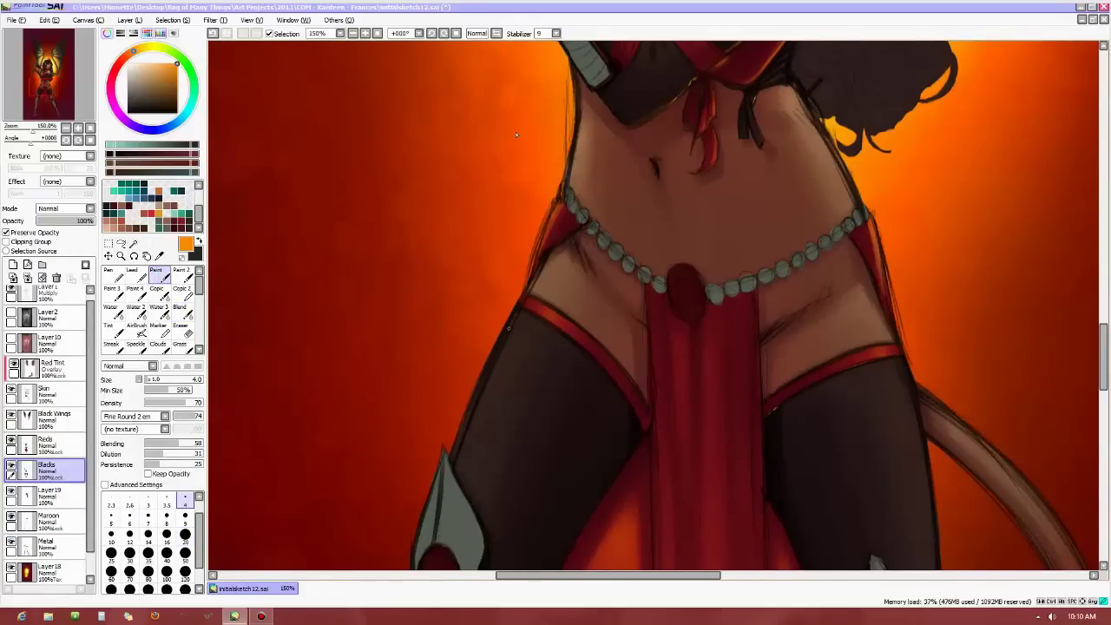
Minimize SAI to glance at the desktop recorder, then restore the painting window.
{"action": "left_click", "coordinate": [234, 616]}
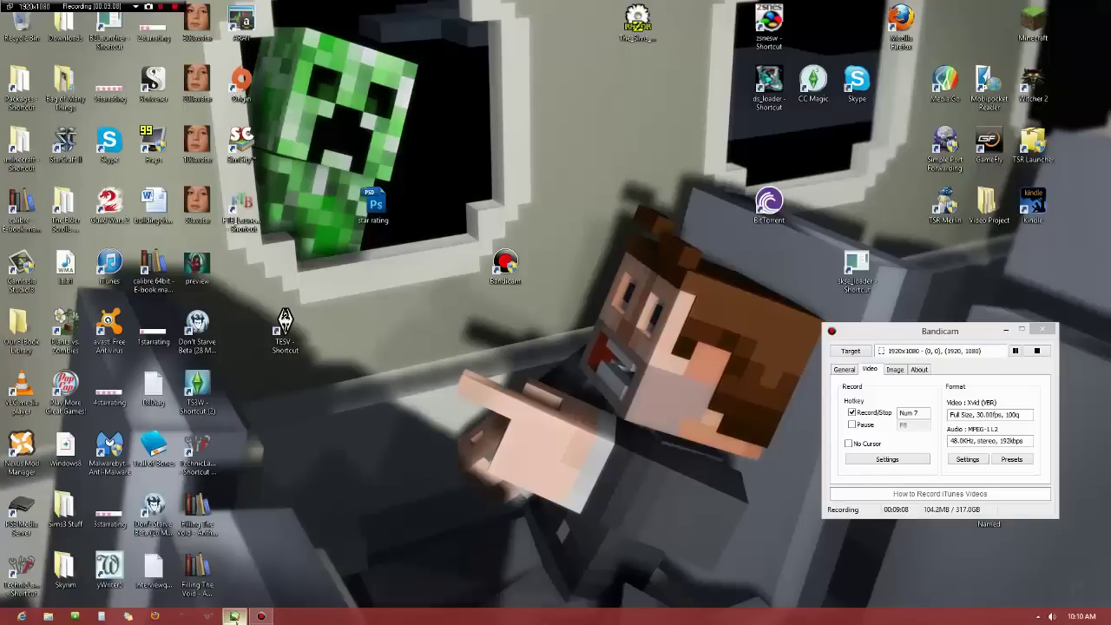
{"action": "left_click", "coordinate": [235, 616]}
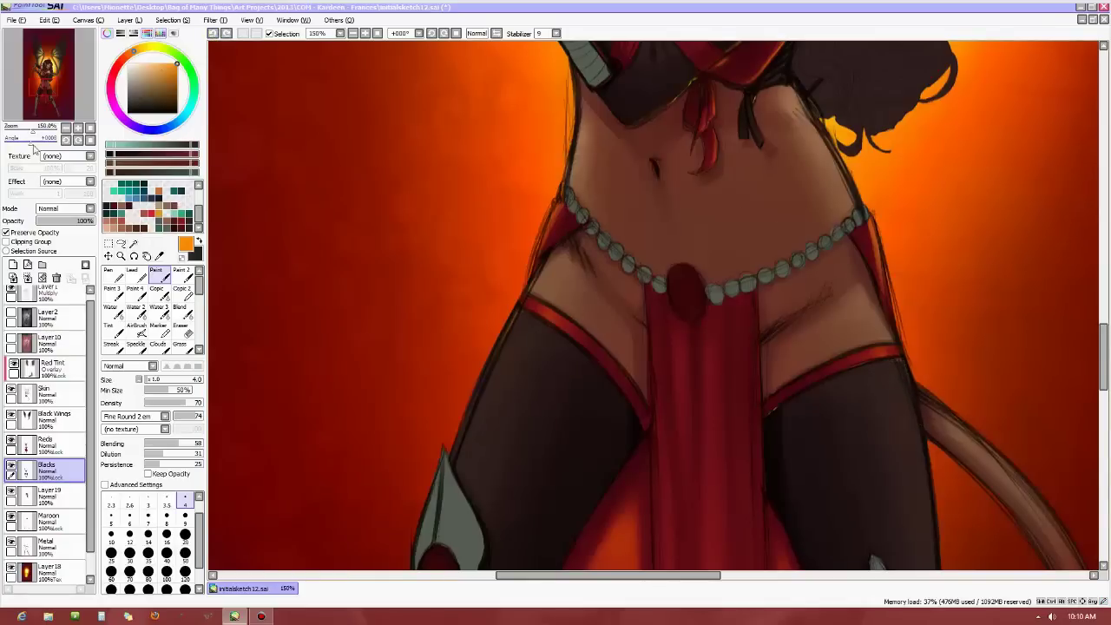
Tilt the canvas view, reset it upright, and shrink the brush to size 3.
{"action": "left_click_drag", "start_coordinate": [29, 140], "coordinate": [14, 151]}
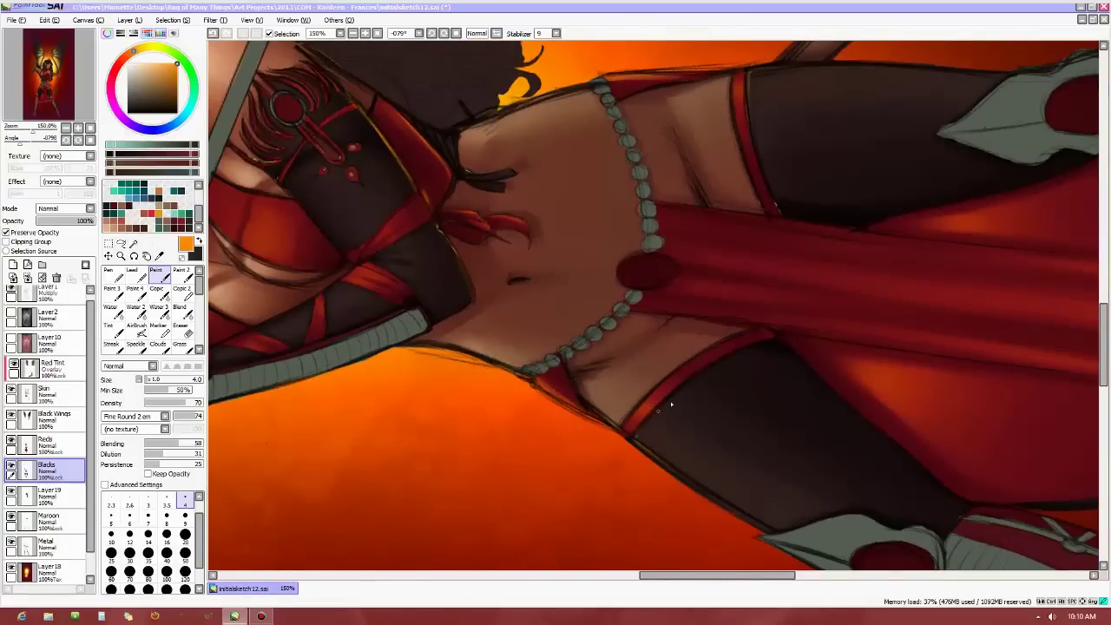
{"action": "scroll", "coordinate": [668, 448], "scroll_direction": "up", "scroll_amount": 2}
{"action": "key", "text": "Home"}
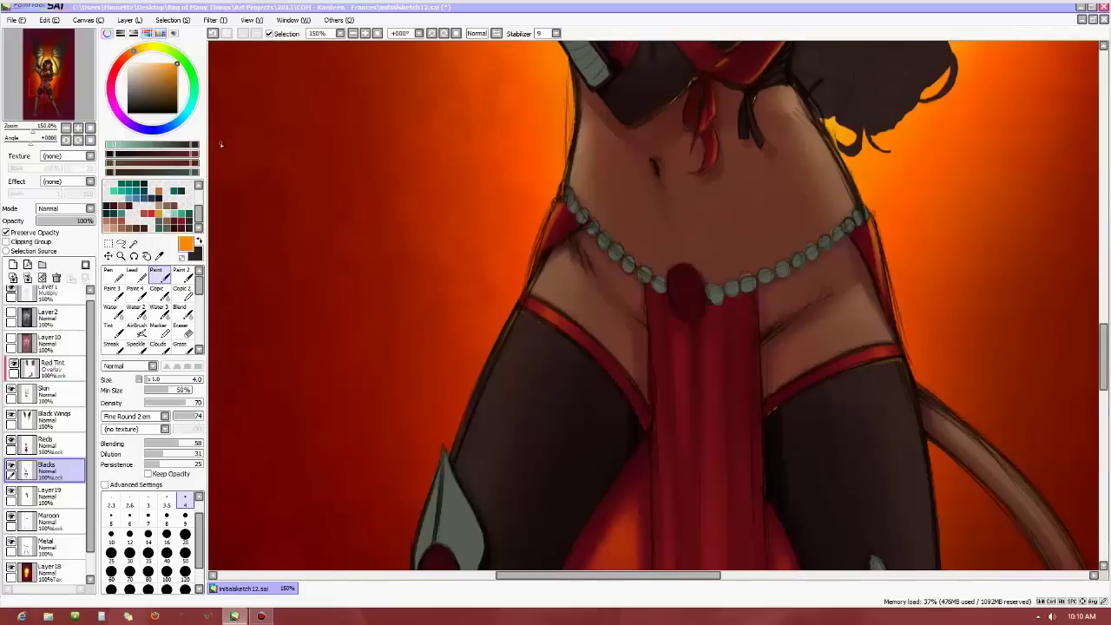
{"action": "scroll", "coordinate": [634, 162], "scroll_direction": "down", "scroll_amount": 2}
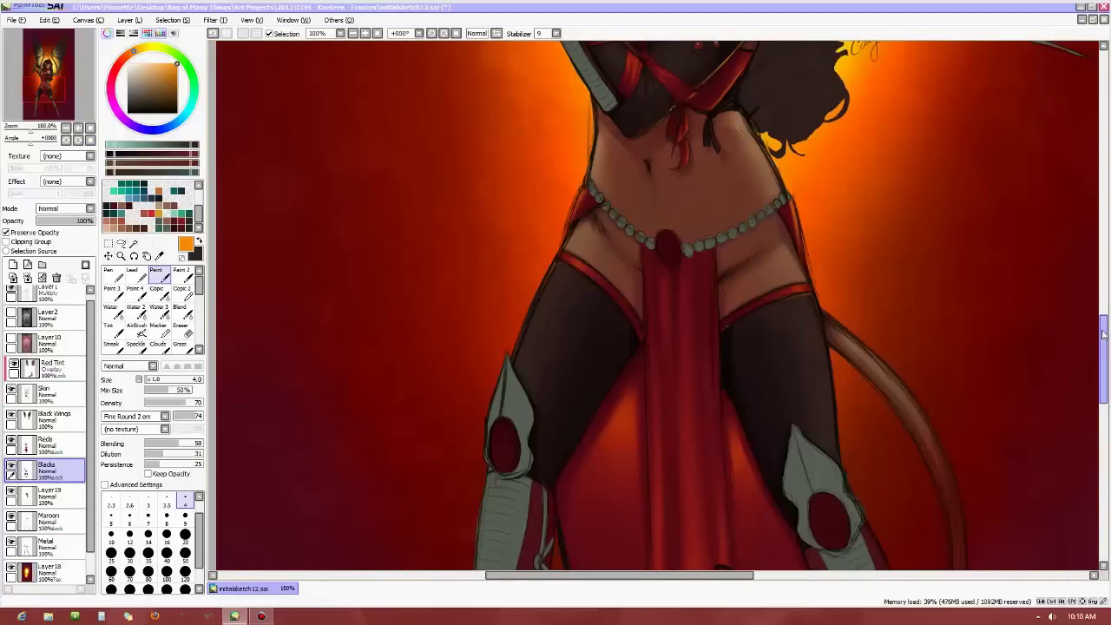
{"action": "left_click_drag", "start_coordinate": [1106, 326], "coordinate": [1105, 280]}
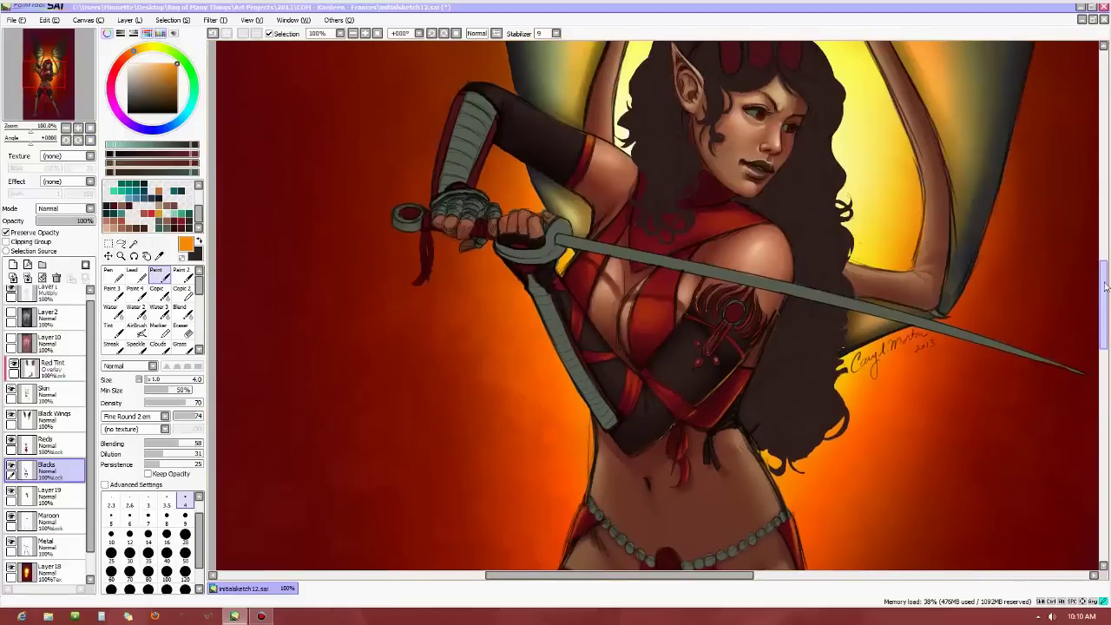
{"action": "scroll", "coordinate": [787, 380], "scroll_direction": "up", "scroll_amount": 4}
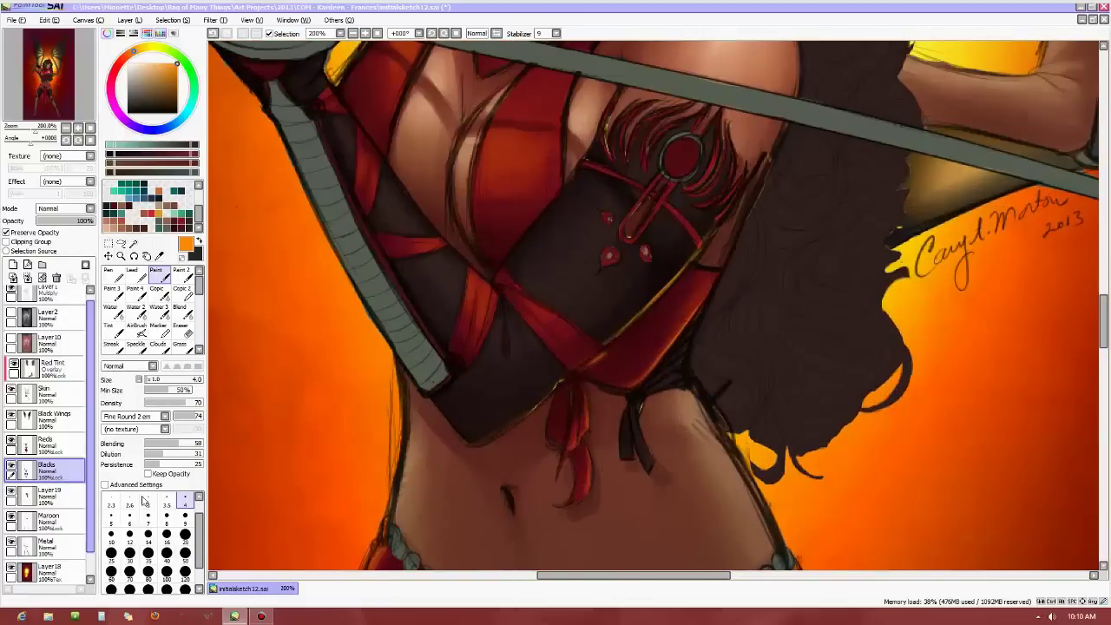
{"action": "key", "text": "bracketleft"}
{"action": "key", "text": "bracketleft"}
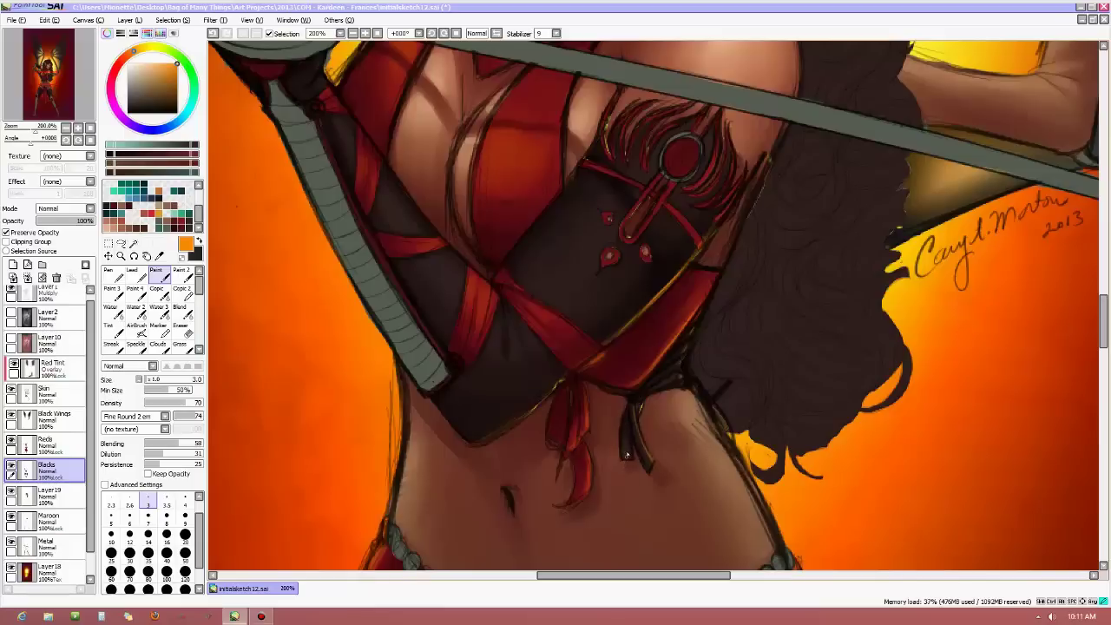
Scroll and zoom around the torso for close inspection.
{"action": "scroll", "coordinate": [702, 312], "scroll_direction": "down", "scroll_amount": 3}
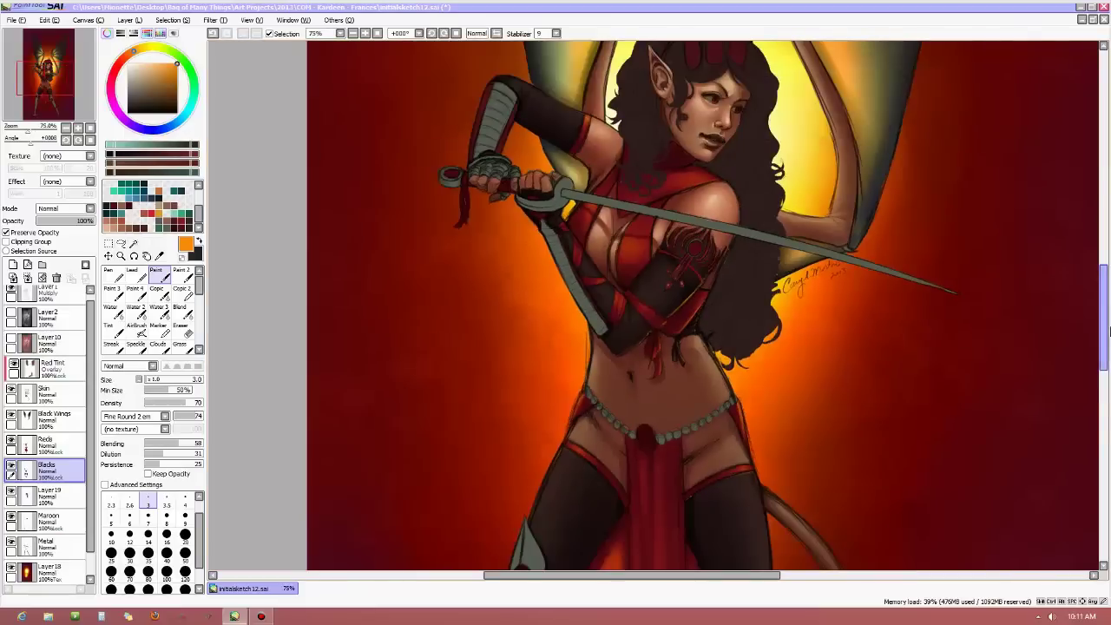
{"action": "left_click_drag", "start_coordinate": [1110, 330], "coordinate": [1099, 382]}
{"action": "scroll", "coordinate": [609, 269], "scroll_direction": "up", "scroll_amount": 2}
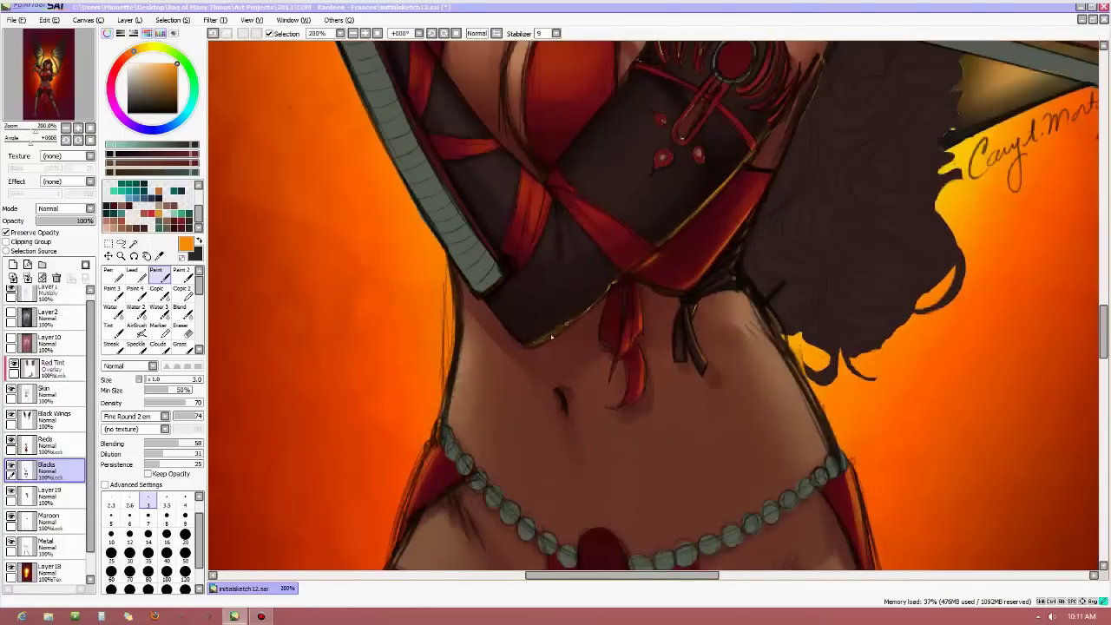
{"action": "scroll", "coordinate": [656, 247], "scroll_direction": "down", "scroll_amount": 4}
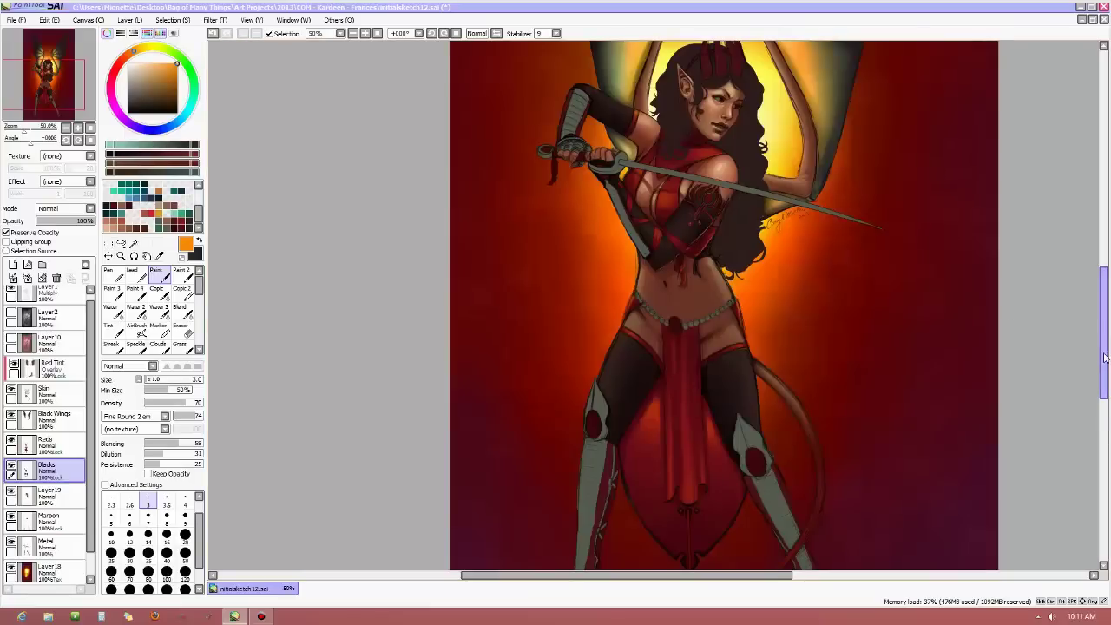
{"action": "left_click_drag", "start_coordinate": [1104, 358], "coordinate": [1105, 318]}
{"action": "scroll", "coordinate": [601, 236], "scroll_direction": "up", "scroll_amount": 1}
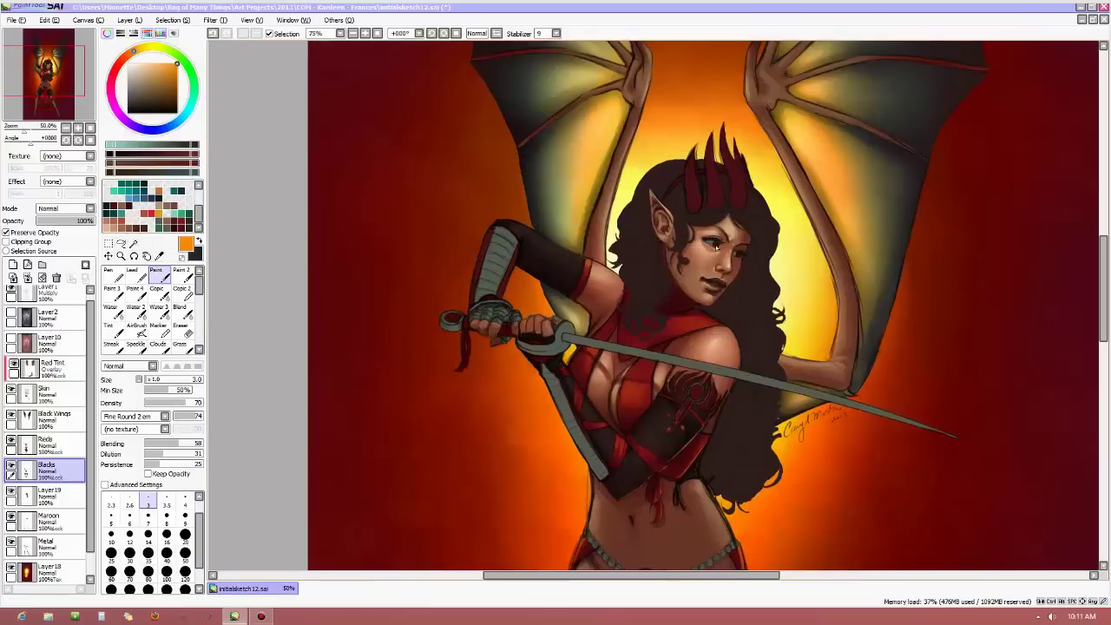
{"action": "scroll", "coordinate": [602, 236], "scroll_direction": "up", "scroll_amount": 2}
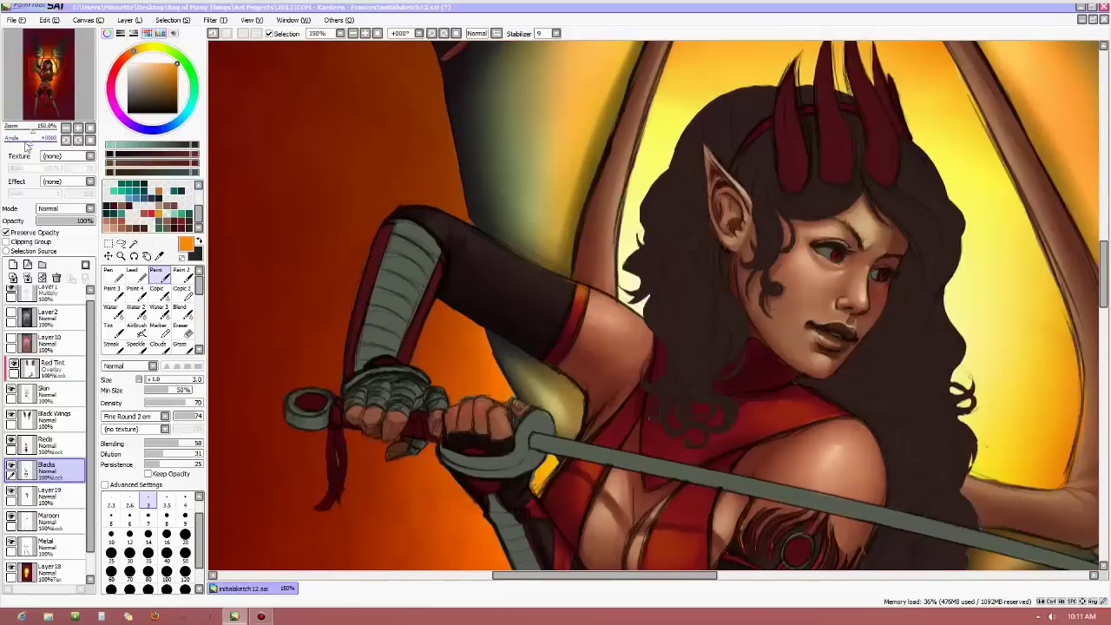
Rotate the view to work on the face, reset rotation, and zoom to review the whole figure.
{"action": "left_click_drag", "start_coordinate": [26, 146], "coordinate": [12, 151]}
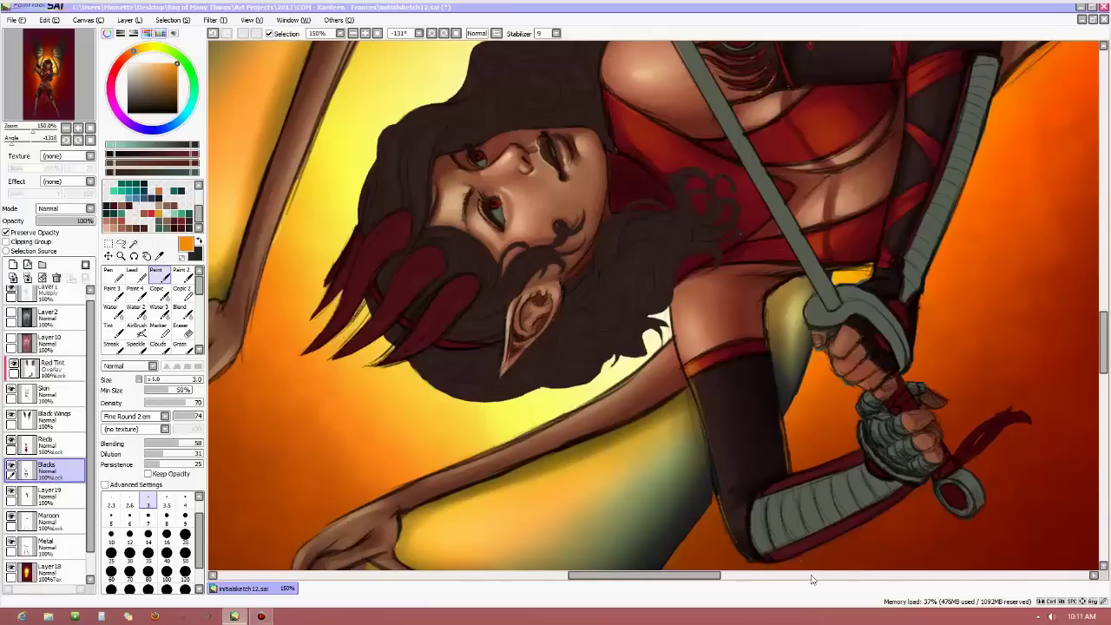
{"action": "left_click", "coordinate": [91, 140]}
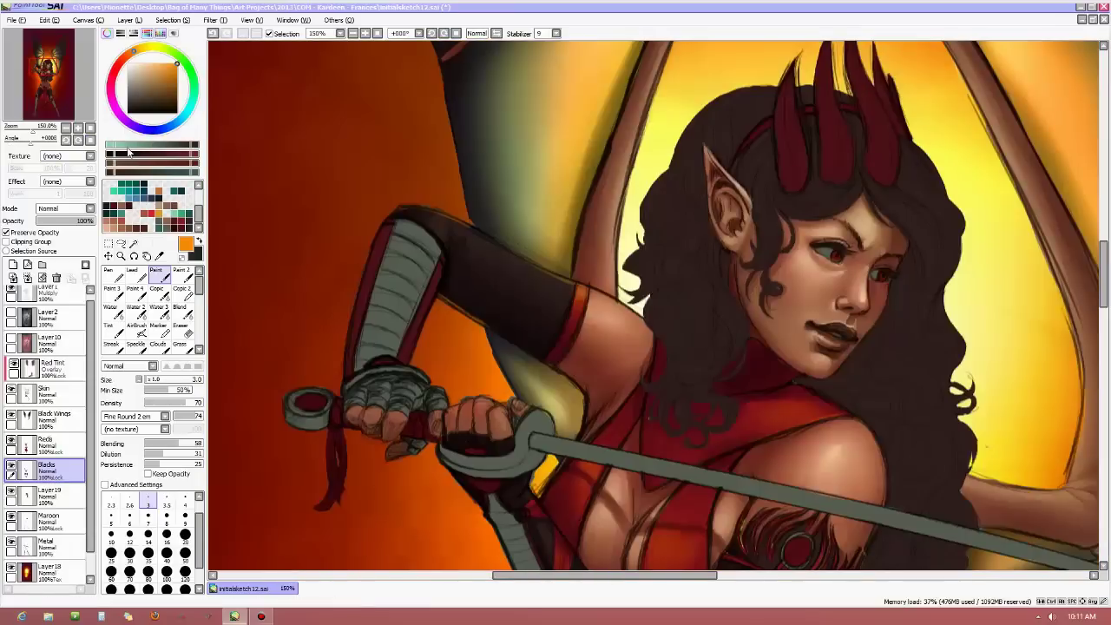
{"action": "scroll", "coordinate": [546, 263], "scroll_direction": "down", "scroll_amount": 3}
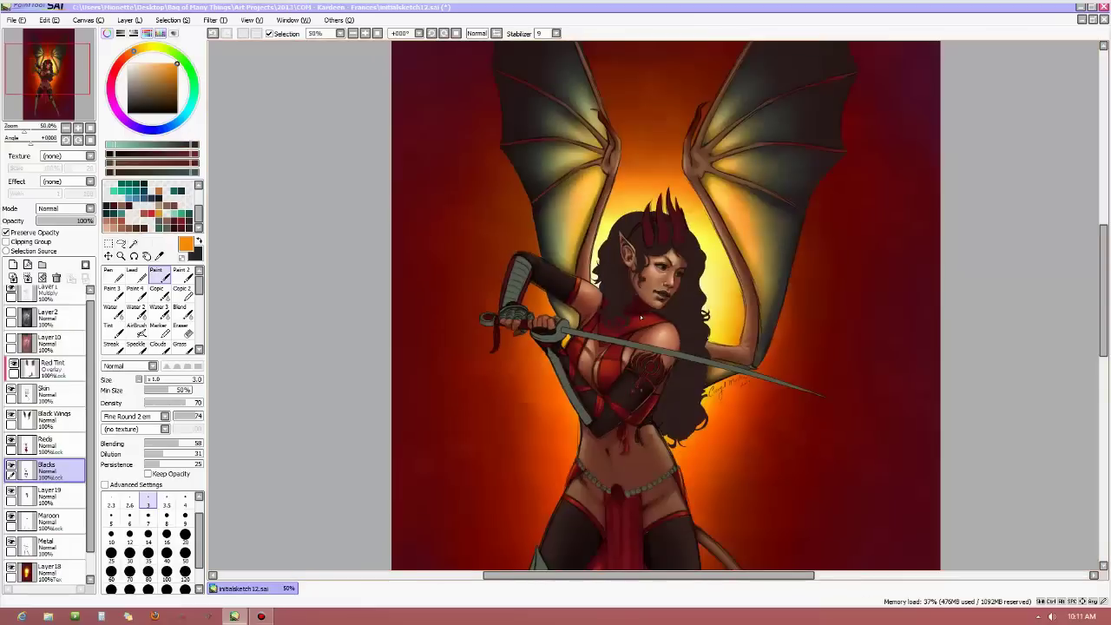
{"action": "scroll", "coordinate": [865, 404], "scroll_direction": "up", "scroll_amount": 1}
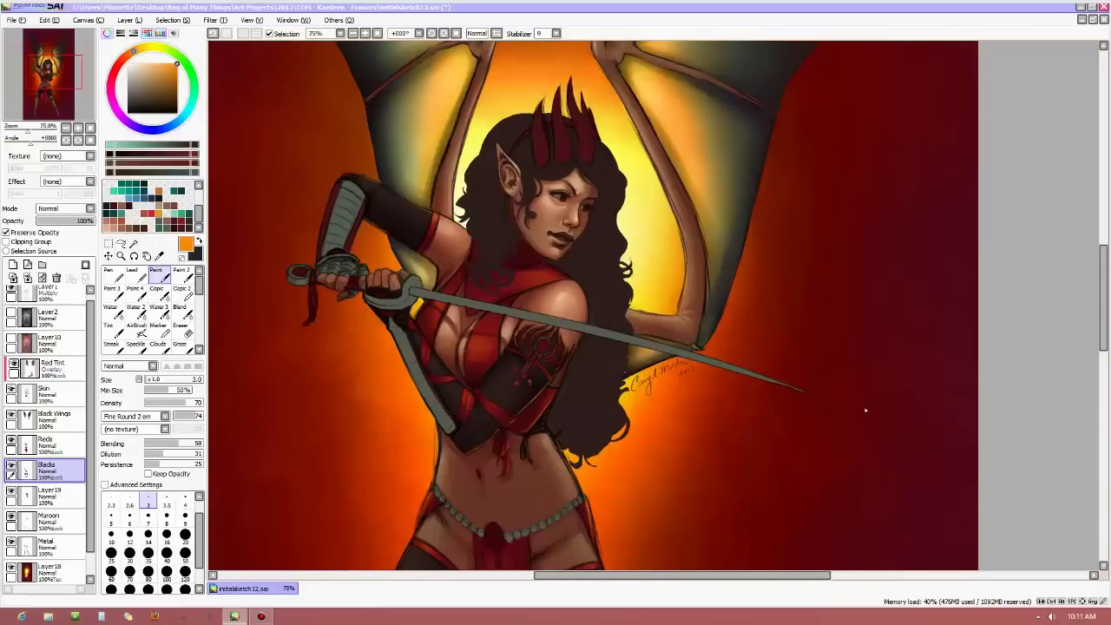
{"action": "left_click", "coordinate": [213, 33]}
{"action": "left_click", "coordinate": [213, 33]}
{"action": "scroll", "coordinate": [382, 217], "scroll_direction": "up", "scroll_amount": 2}
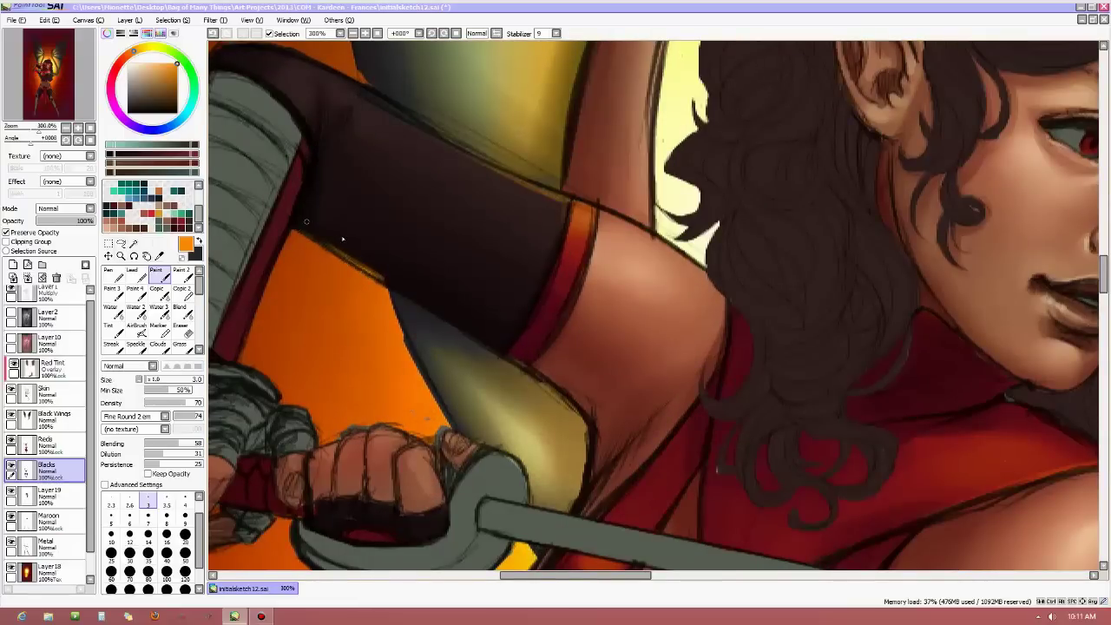
{"action": "scroll", "coordinate": [495, 259], "scroll_direction": "down", "scroll_amount": 5}
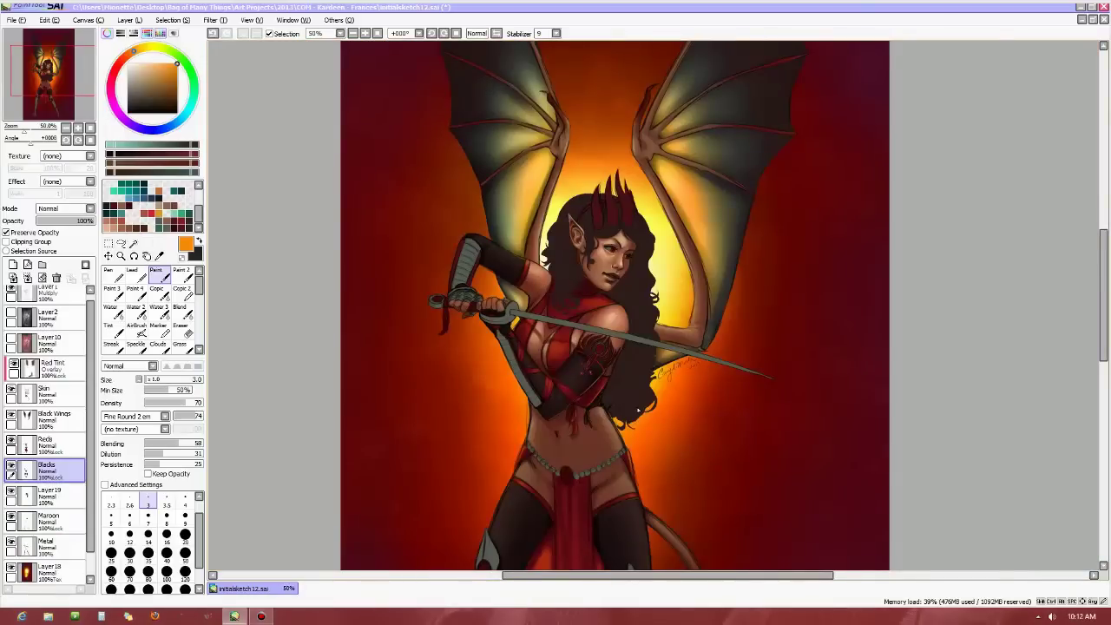
{"action": "scroll", "coordinate": [638, 410], "scroll_direction": "up", "scroll_amount": 2}
{"action": "left_click", "coordinate": [137, 330]}
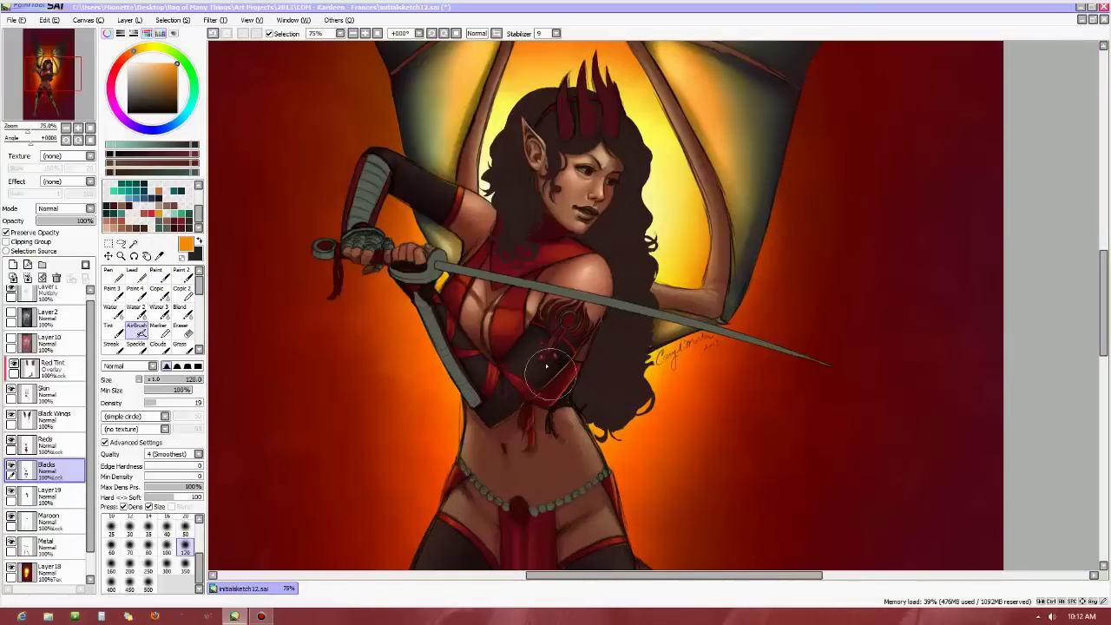
{"action": "key", "text": "bracketleft"}
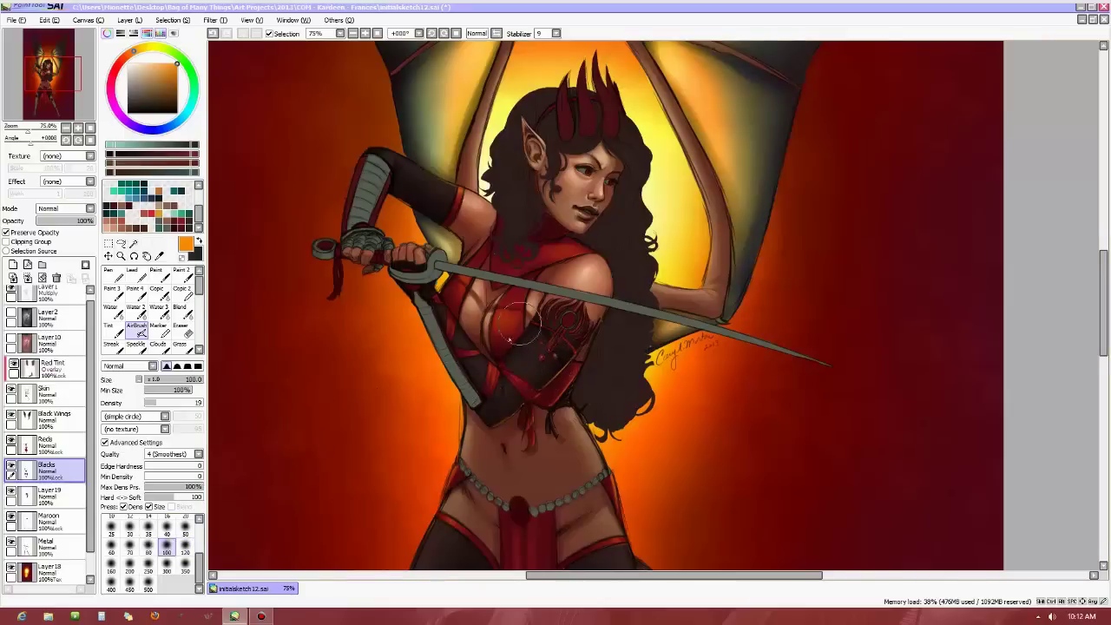
{"action": "mouse_move", "coordinate": [513, 334]}
{"action": "left_mouse_down"}
{"action": "mouse_move", "coordinate": [527, 362]}
{"action": "mouse_move", "coordinate": [517, 372]}
{"action": "mouse_move", "coordinate": [549, 343]}
{"action": "mouse_move", "coordinate": [517, 375]}
{"action": "mouse_move", "coordinate": [586, 304]}
{"action": "left_mouse_up"}
{"action": "left_click", "coordinate": [185, 527]}
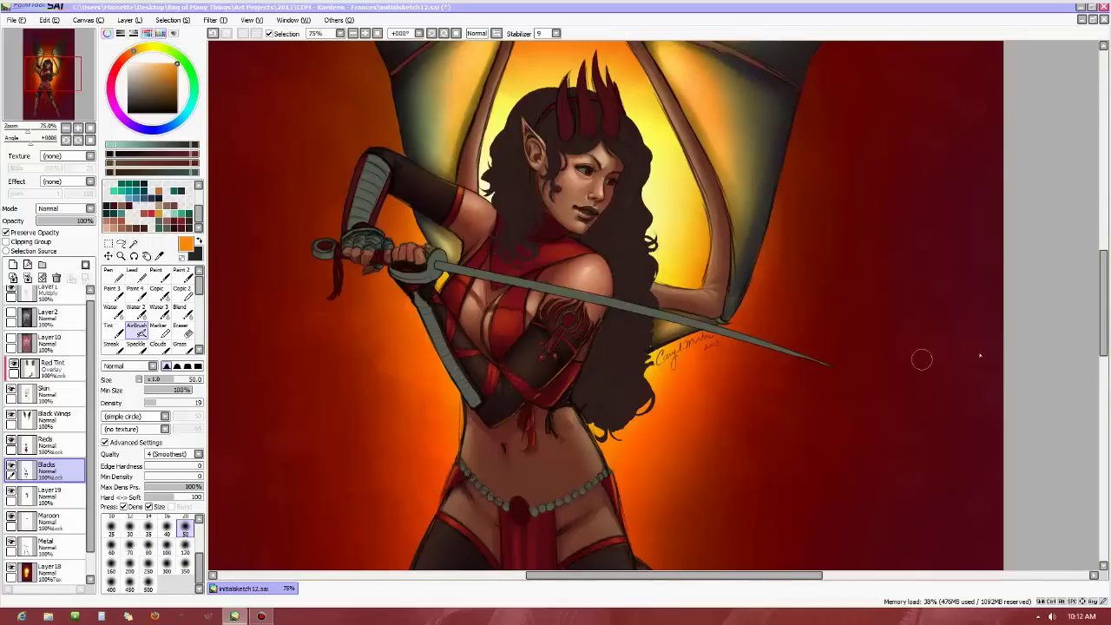
{"action": "left_click_drag", "start_coordinate": [1106, 284], "coordinate": [1106, 336]}
{"action": "left_click", "coordinate": [148, 545]}
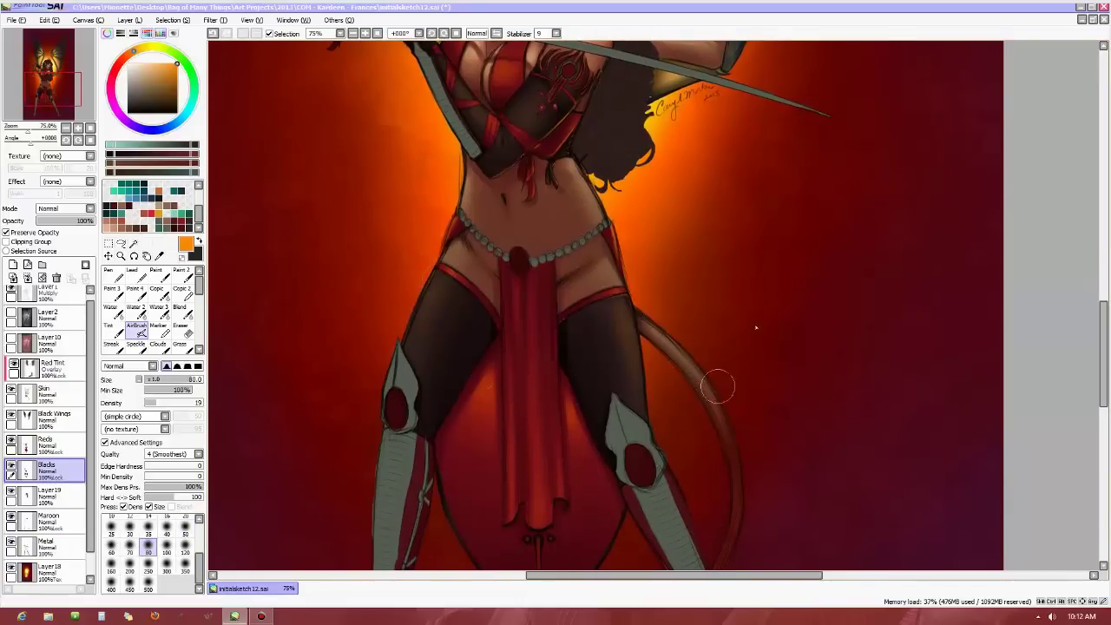
{"action": "left_click", "coordinate": [657, 323], "text": "alt"}
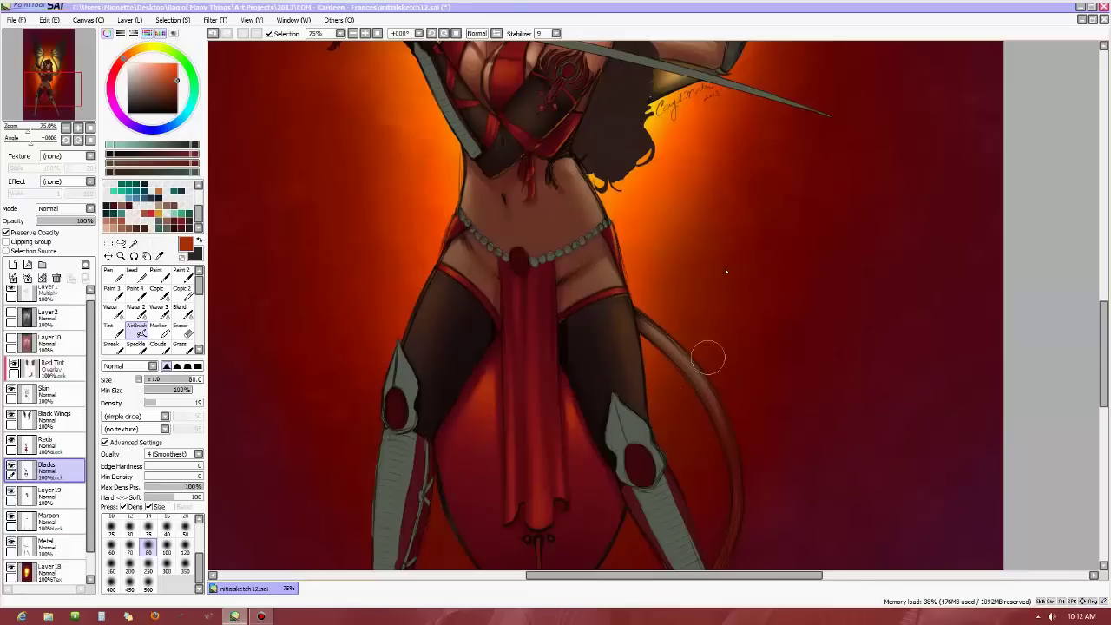
{"action": "scroll", "coordinate": [888, 365], "scroll_direction": "down", "scroll_amount": 1}
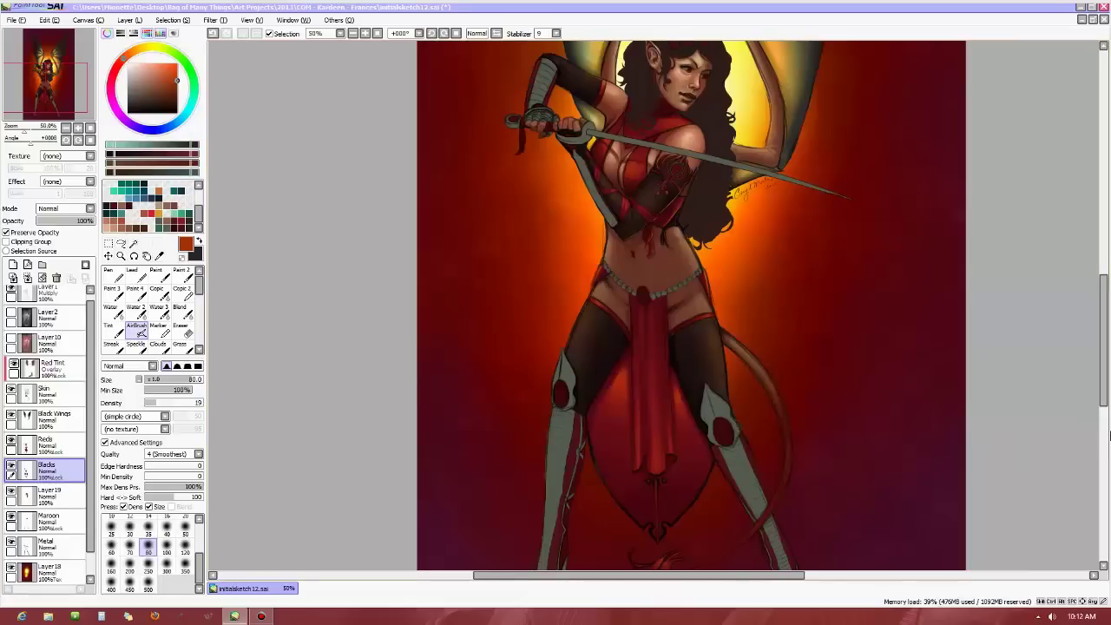
{"action": "left_click_drag", "start_coordinate": [1103, 413], "coordinate": [1103, 361]}
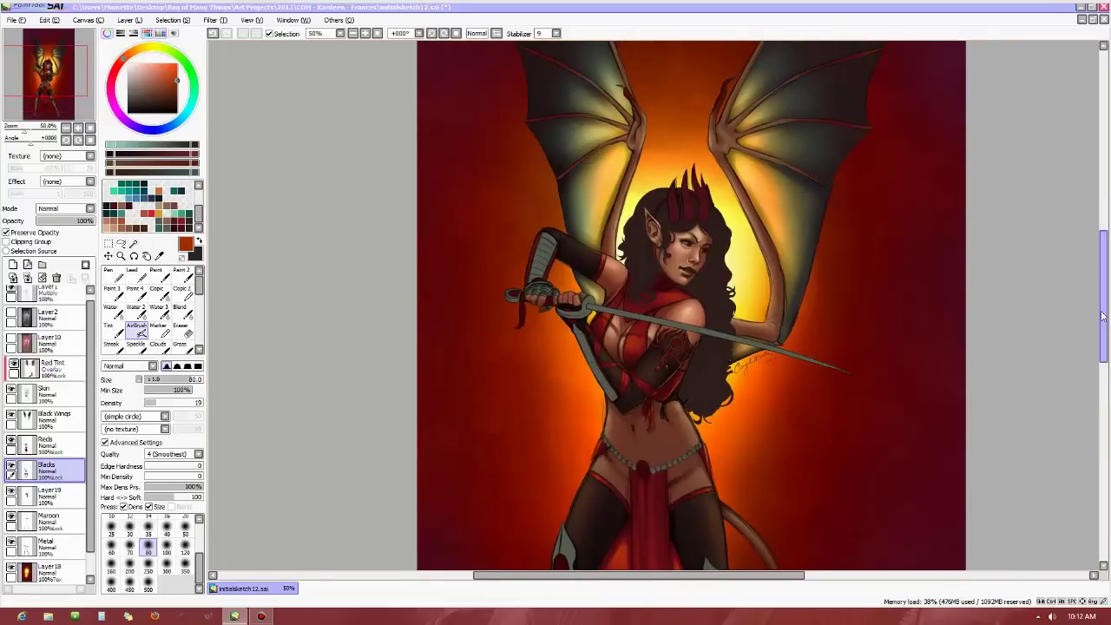
{"action": "mouse_move", "coordinate": [1103, 326]}
{"action": "left_mouse_down"}
{"action": "mouse_move", "coordinate": [1101, 404]}
{"action": "mouse_move", "coordinate": [1101, 343]}
{"action": "left_mouse_up"}
{"action": "left_click_drag", "start_coordinate": [670, 576], "coordinate": [718, 576]}
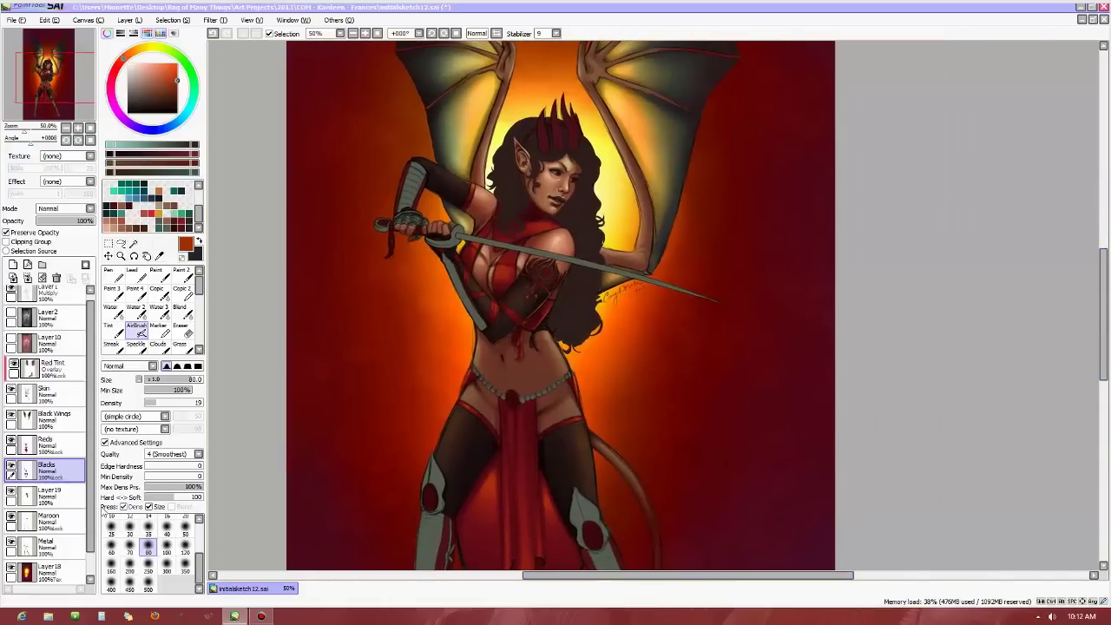
{"action": "left_click", "coordinate": [11, 495]}
{"action": "left_click", "coordinate": [11, 495]}
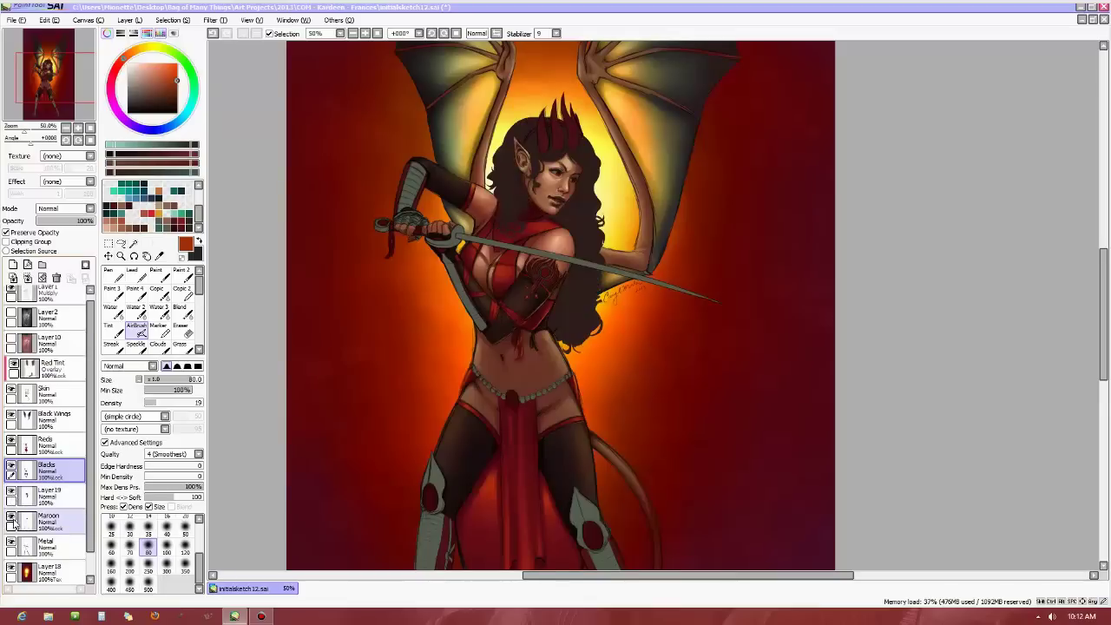
{"action": "left_click", "coordinate": [11, 520]}
{"action": "left_click", "coordinate": [11, 520]}
{"action": "left_click", "coordinate": [11, 546]}
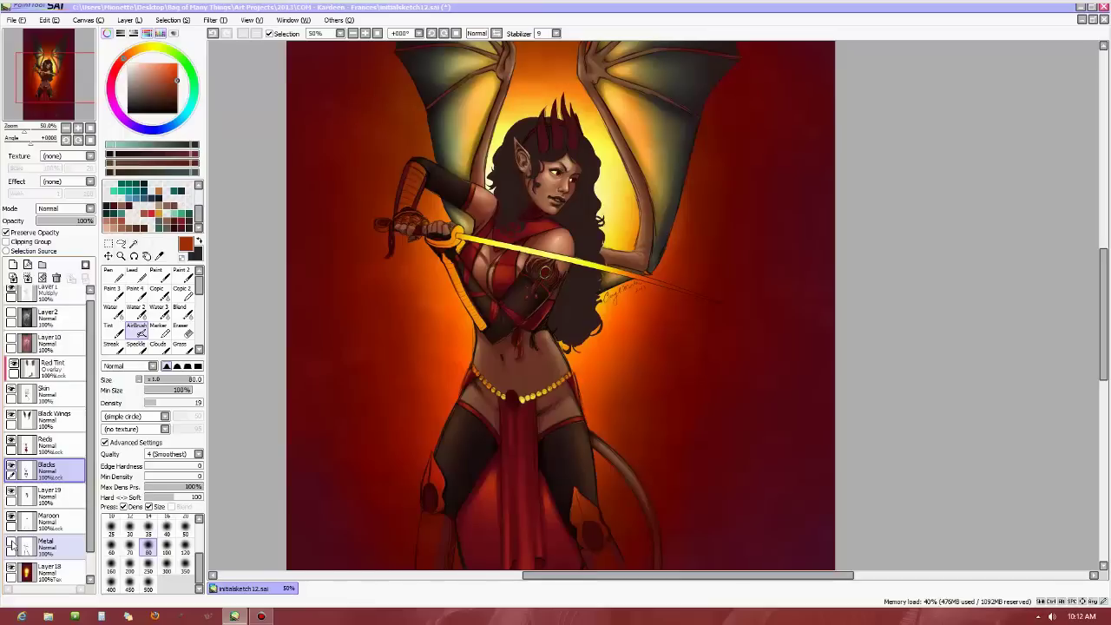
{"action": "left_click", "coordinate": [12, 545]}
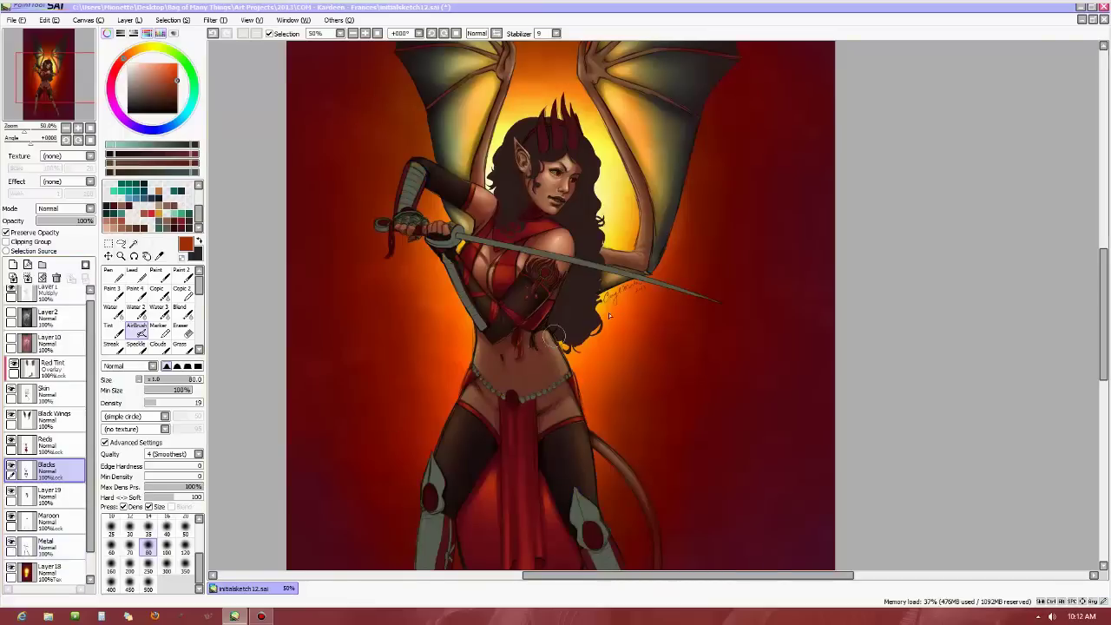
{"action": "key", "text": "ctrl+minus"}
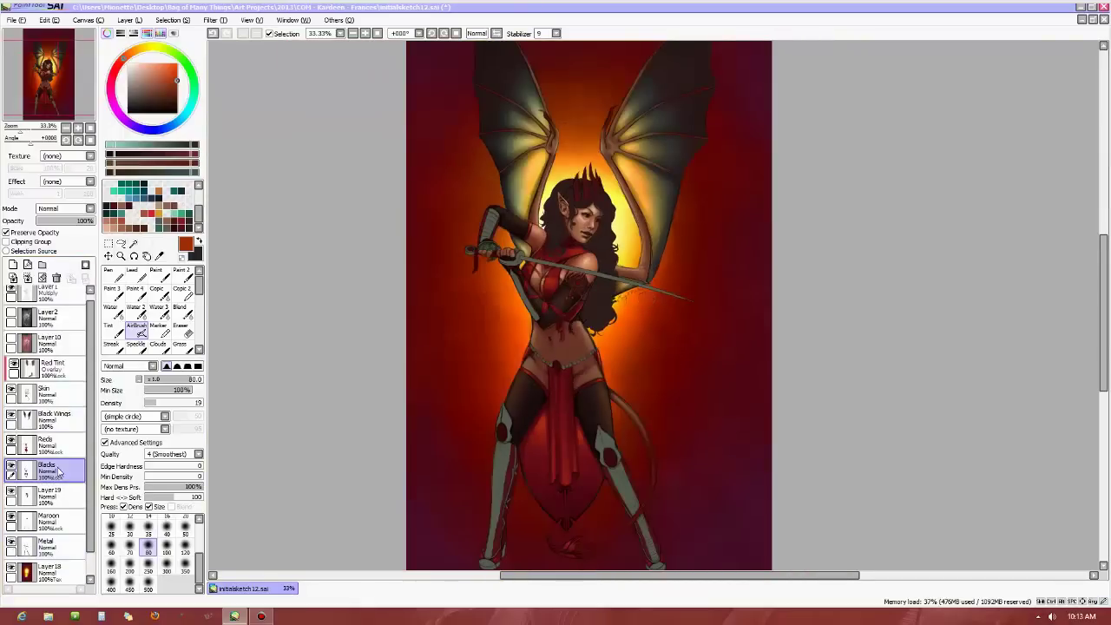
{"action": "left_click", "coordinate": [249, 20]}
Give the Blacks layer Brightness +12, Contrast +17 and Color Deepen -24, comparing via Preview.
{"action": "left_click", "coordinate": [252, 46]}
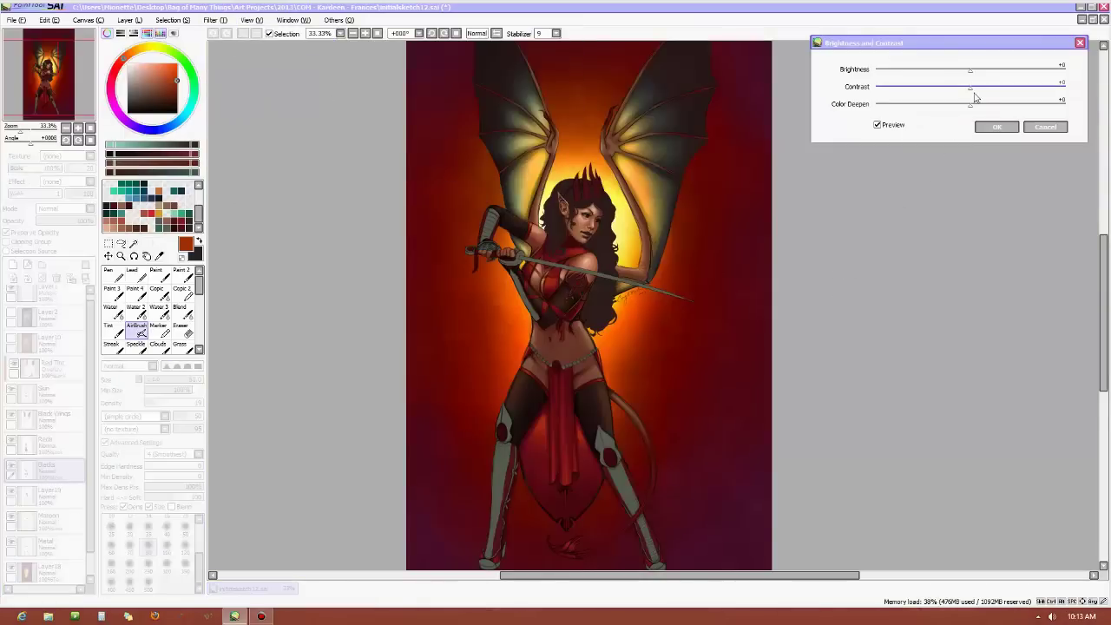
{"action": "mouse_move", "coordinate": [972, 90]}
{"action": "left_mouse_down"}
{"action": "mouse_move", "coordinate": [989, 89]}
{"action": "mouse_move", "coordinate": [994, 79]}
{"action": "mouse_move", "coordinate": [984, 76]}
{"action": "left_mouse_up"}
{"action": "scroll", "coordinate": [724, 238], "scroll_direction": "up", "scroll_amount": 1}
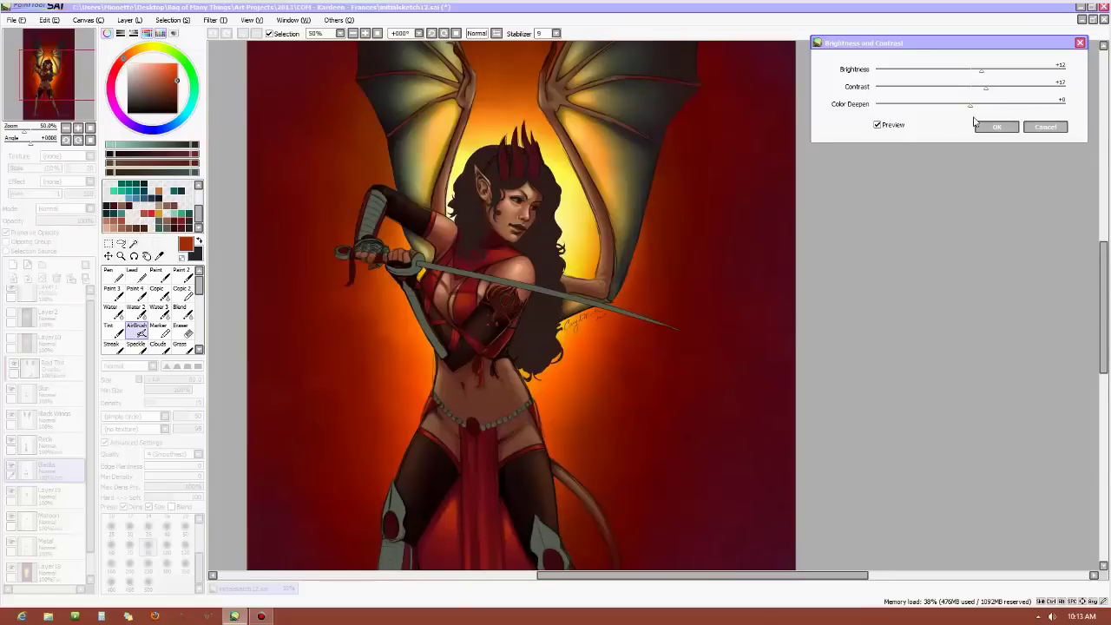
{"action": "left_click_drag", "start_coordinate": [971, 110], "coordinate": [908, 111]}
{"action": "left_click", "coordinate": [877, 126]}
{"action": "left_click", "coordinate": [878, 126]}
{"action": "left_click", "coordinate": [878, 126]}
{"action": "left_click", "coordinate": [878, 125]}
{"action": "scroll", "coordinate": [709, 241], "scroll_direction": "down", "scroll_amount": 1}
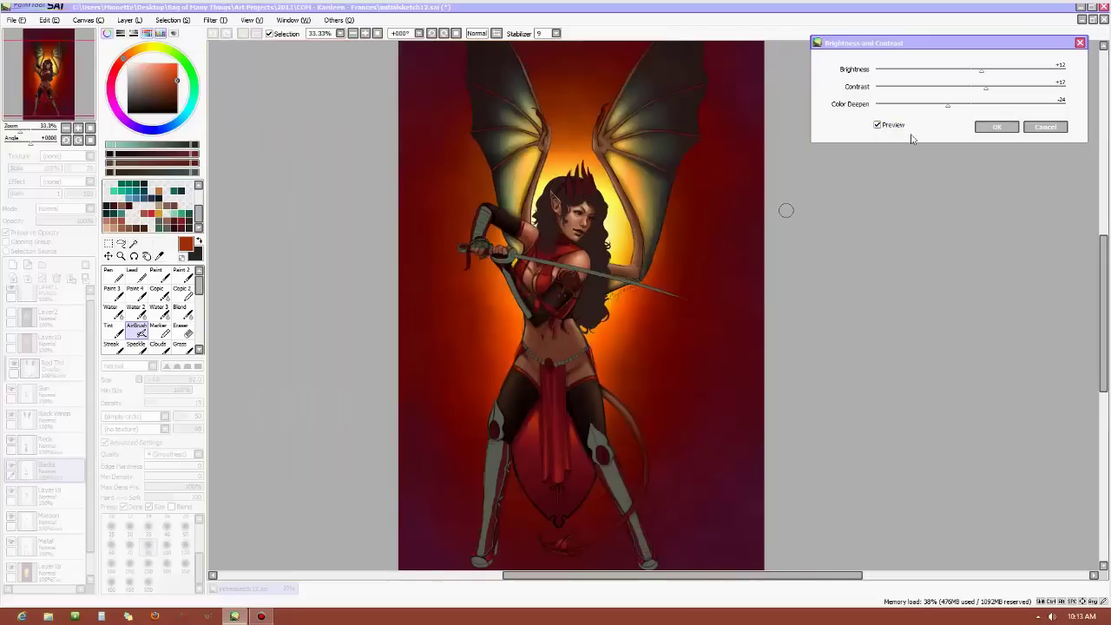
Commit the brightness/contrast change, then give the Blacks layer Saturation +21 and Hue +1.
{"action": "left_click", "coordinate": [997, 126]}
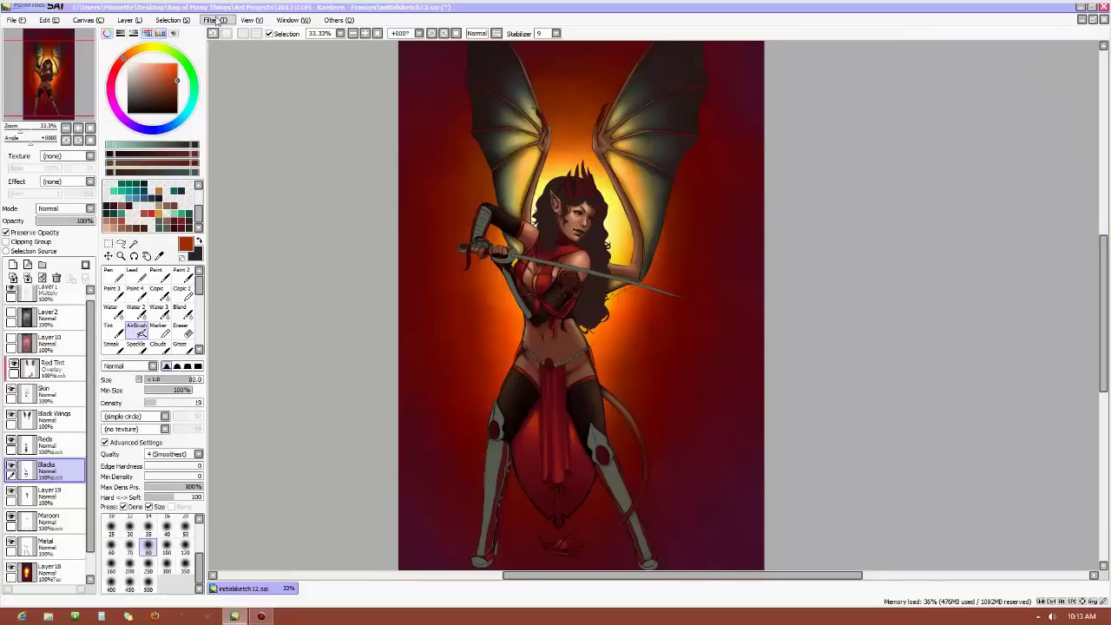
{"action": "left_click", "coordinate": [213, 19]}
{"action": "left_click", "coordinate": [247, 34]}
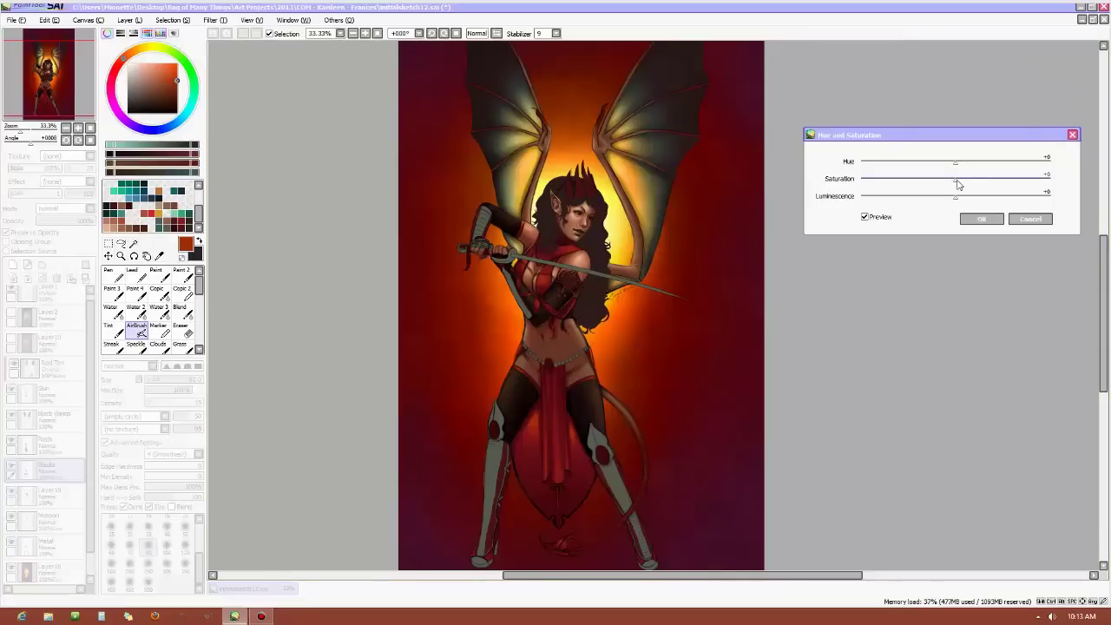
{"action": "left_click_drag", "start_coordinate": [958, 183], "coordinate": [976, 184]}
{"action": "scroll", "coordinate": [633, 316], "scroll_direction": "up", "scroll_amount": 1}
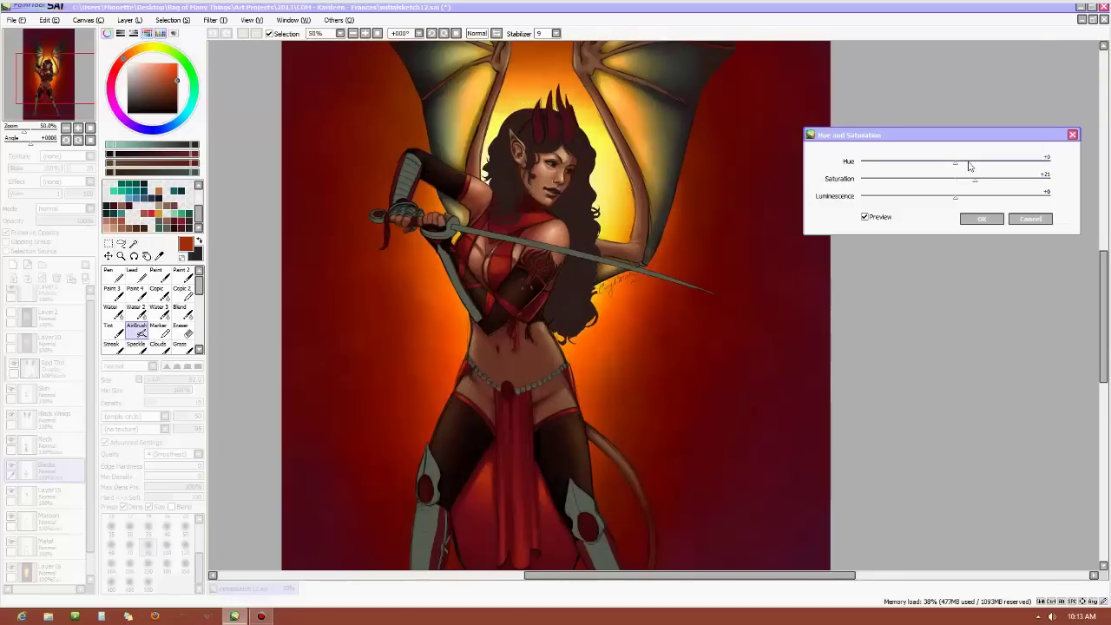
{"action": "left_click_drag", "start_coordinate": [955, 167], "coordinate": [924, 162]}
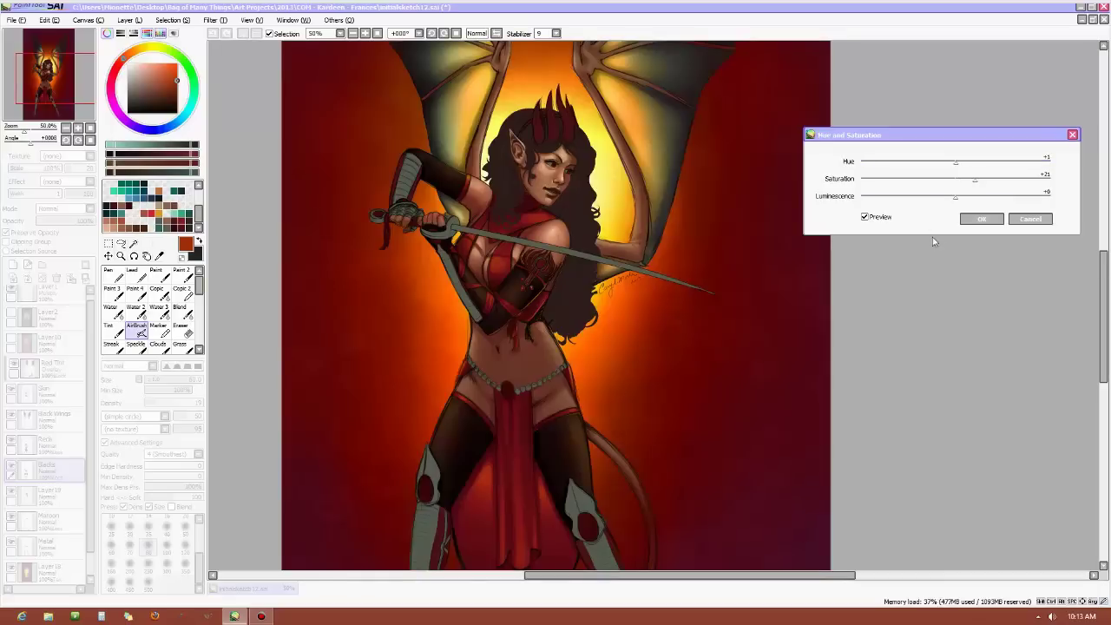
{"action": "left_click", "coordinate": [982, 221]}
{"action": "scroll", "coordinate": [637, 330], "scroll_direction": "down", "scroll_amount": 3}
{"action": "scroll", "coordinate": [621, 328], "scroll_direction": "up", "scroll_amount": 2}
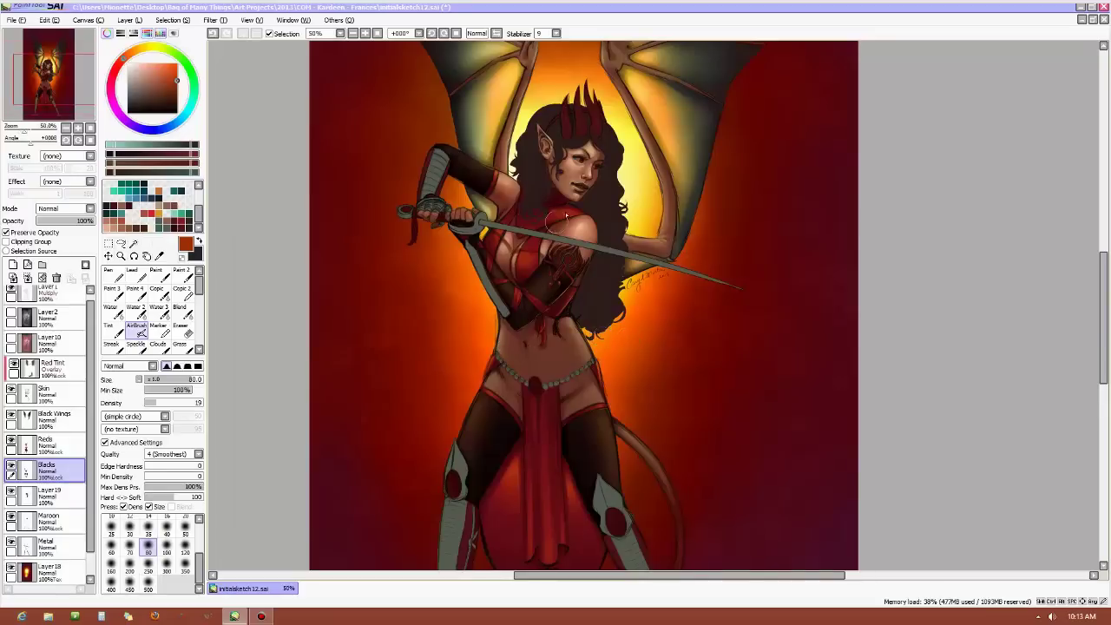
{"action": "mouse_move", "coordinate": [1107, 287]}
{"action": "left_mouse_down"}
{"action": "mouse_move", "coordinate": [1107, 261]}
{"action": "mouse_move", "coordinate": [1109, 319]}
{"action": "mouse_move", "coordinate": [1106, 277]}
{"action": "left_mouse_up"}
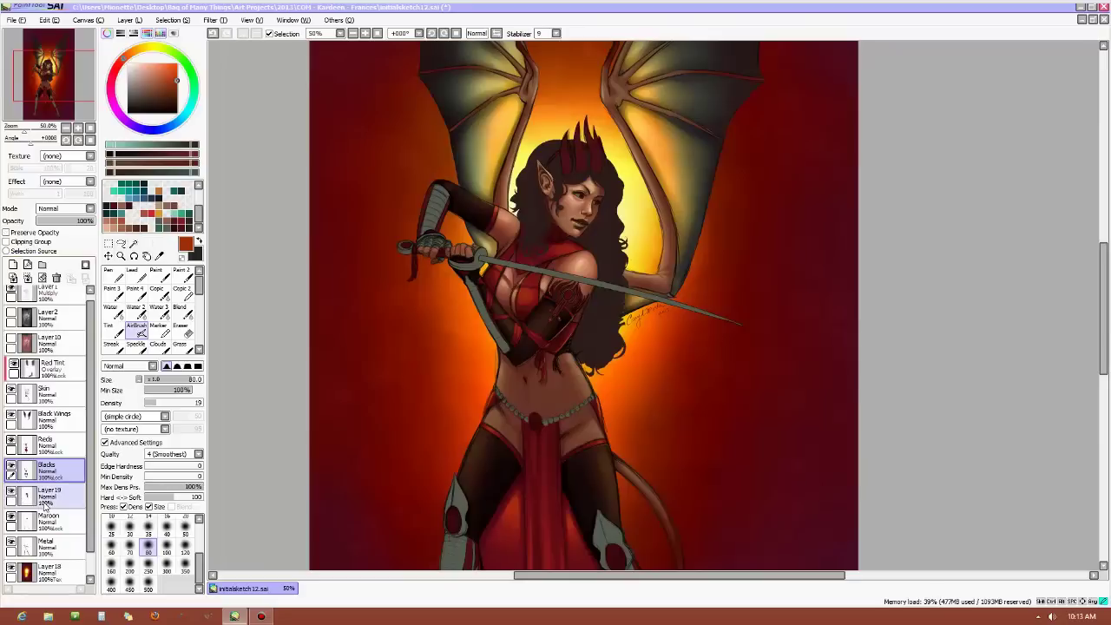
{"action": "left_click", "coordinate": [44, 497]}
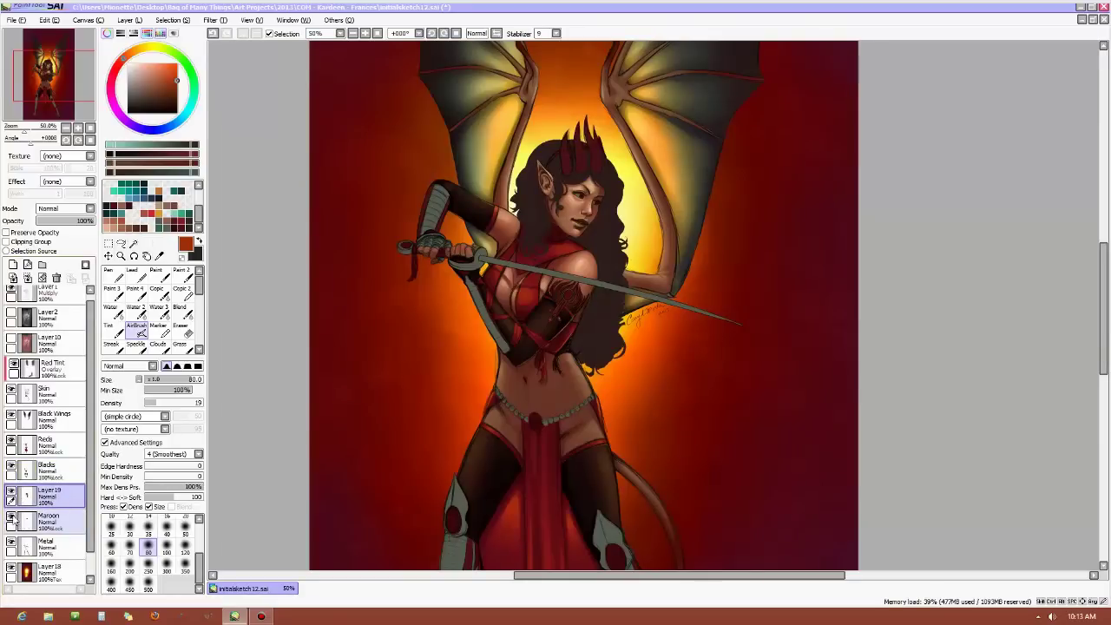
{"action": "left_click", "coordinate": [72, 522]}
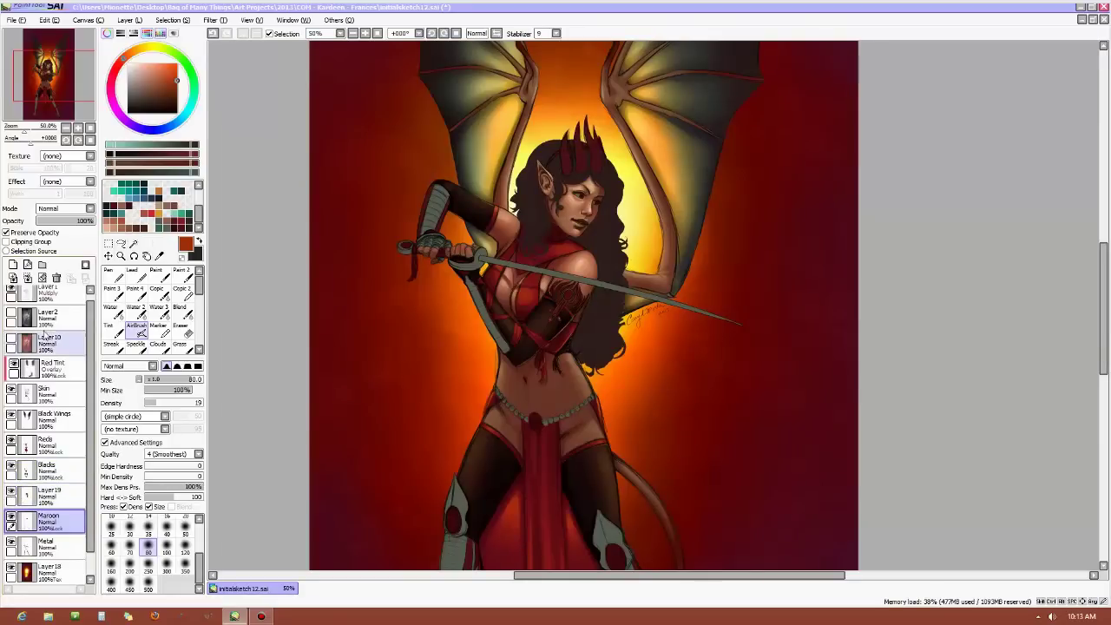
{"action": "left_click", "coordinate": [12, 293]}
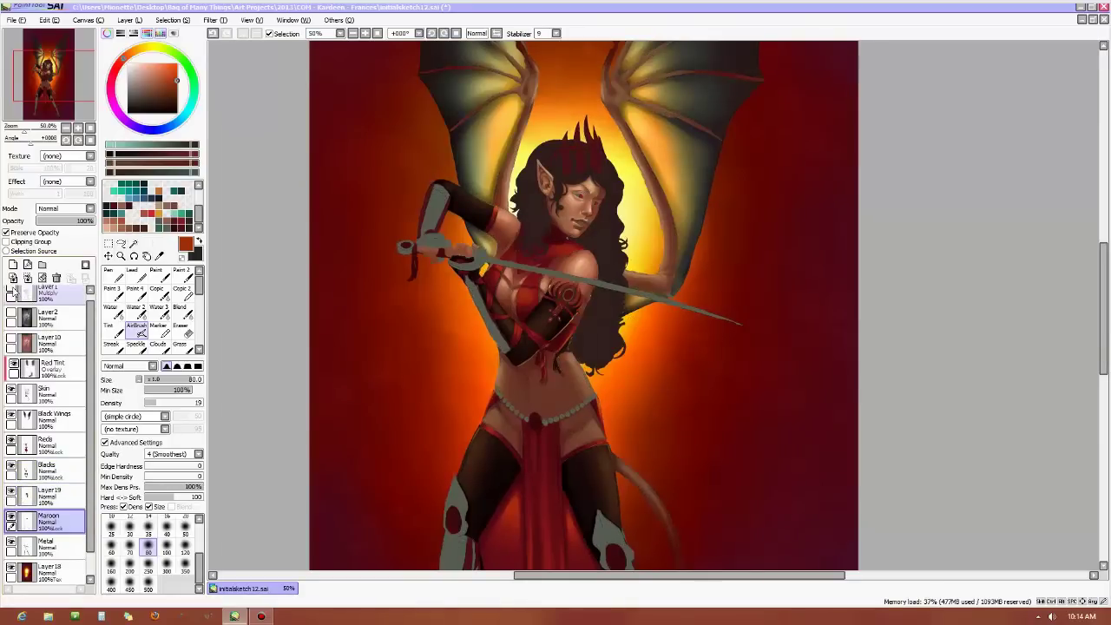
{"action": "scroll", "coordinate": [629, 270], "scroll_direction": "down", "scroll_amount": 2}
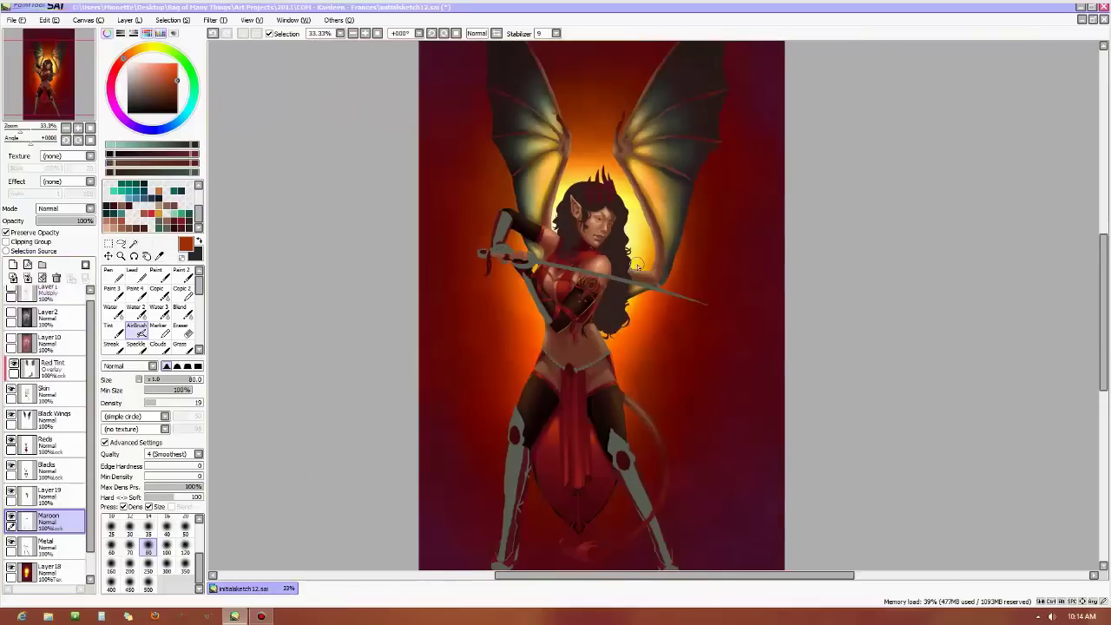
{"action": "scroll", "coordinate": [638, 265], "scroll_direction": "up", "scroll_amount": 2}
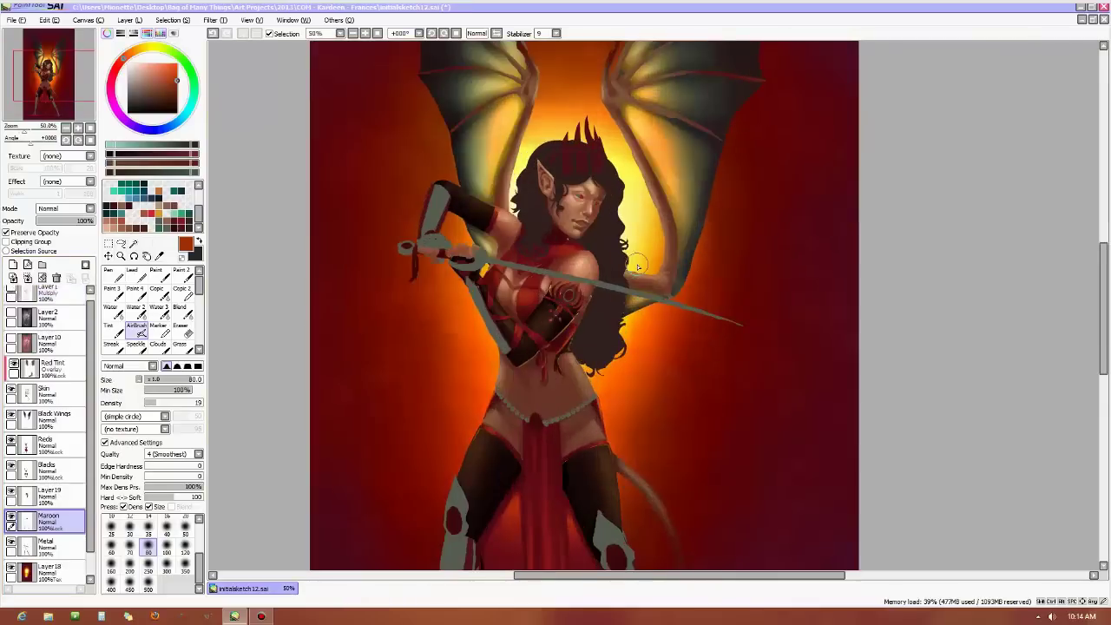
{"action": "left_click", "coordinate": [11, 294]}
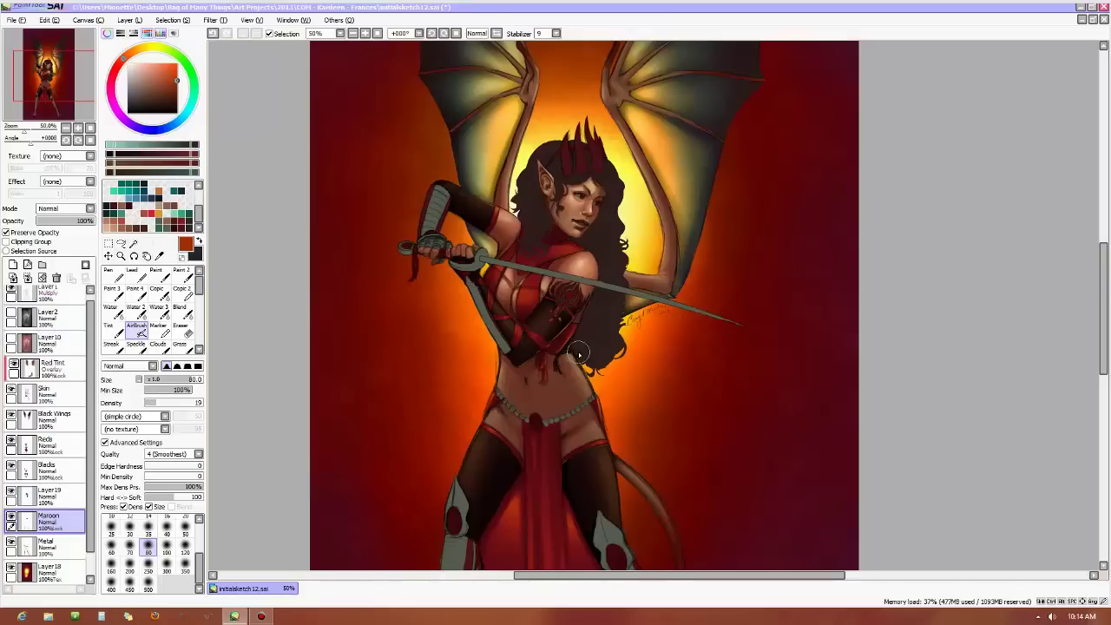